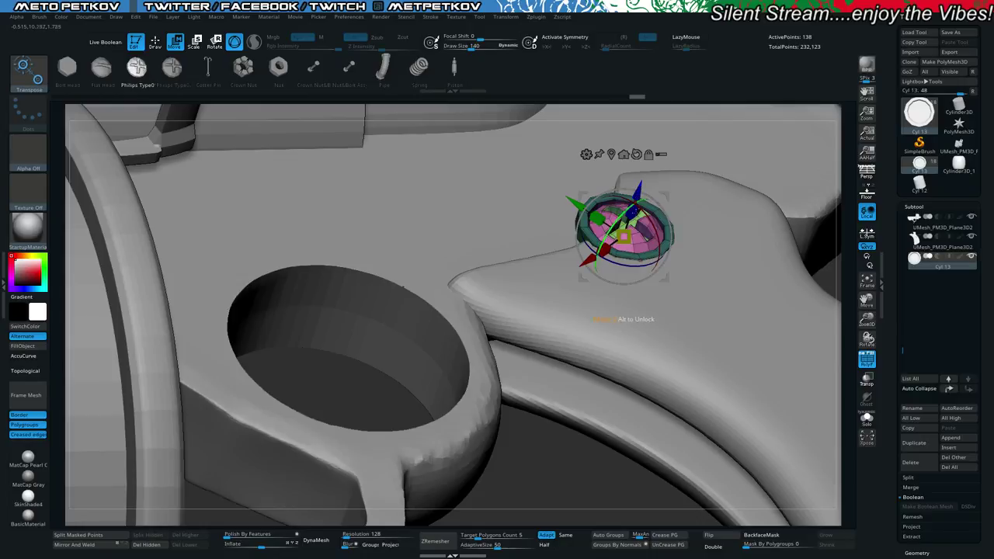
# Split the masked part of the cross-slot screw so the head and outer ring become separate subtools.
pyautogui.moveTo(570, 470); pyautogui.dragTo(551, 482)
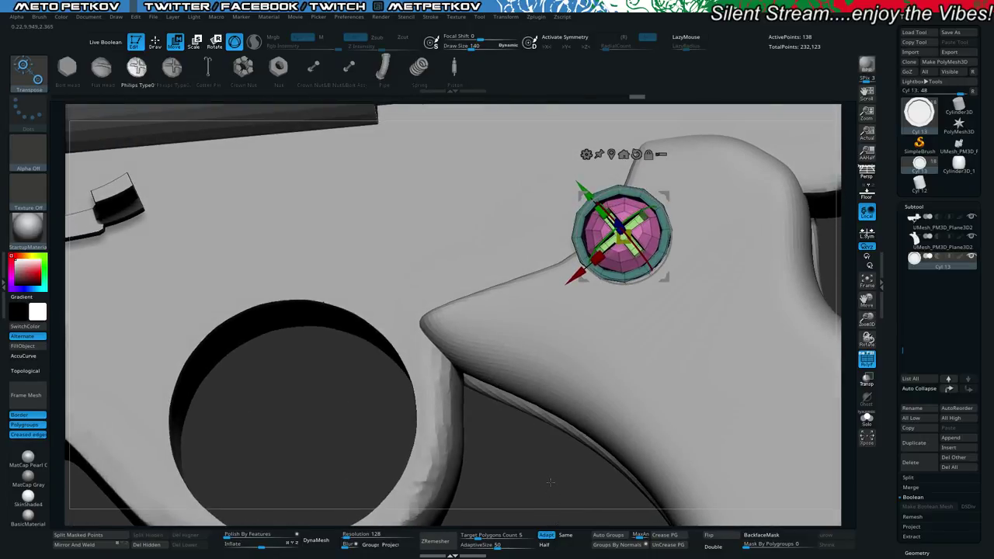
pyautogui.click(92, 536)
pyautogui.moveTo(538, 482)
pyautogui.mouseDown()
pyautogui.moveTo(554, 478)
pyautogui.moveTo(538, 490)
pyautogui.moveTo(544, 484)
pyautogui.mouseUp()
pyautogui.press('q')
pyautogui.press('w')
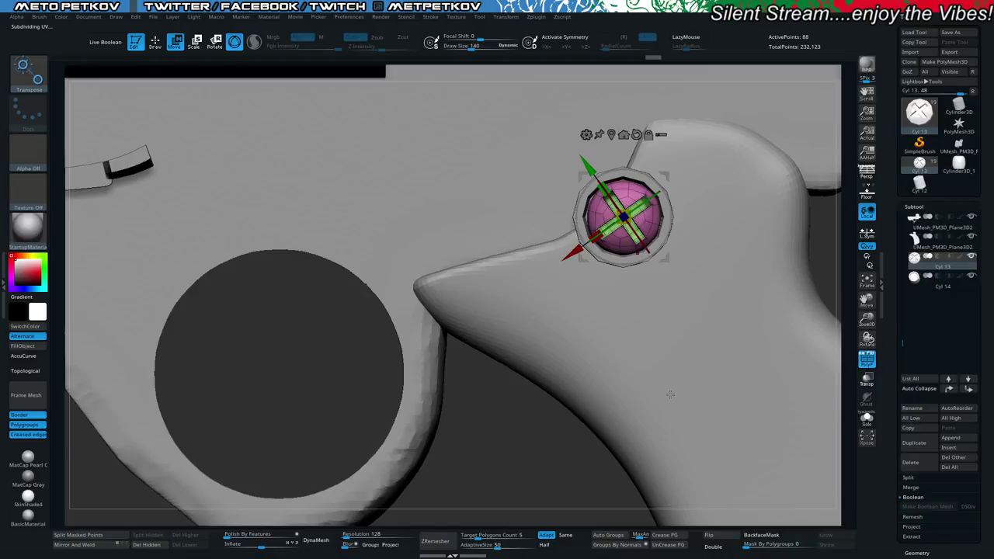
# Try to move the screw's outer ring subtool along its own axis.
pyautogui.press('q')
pyautogui.click(940, 286)
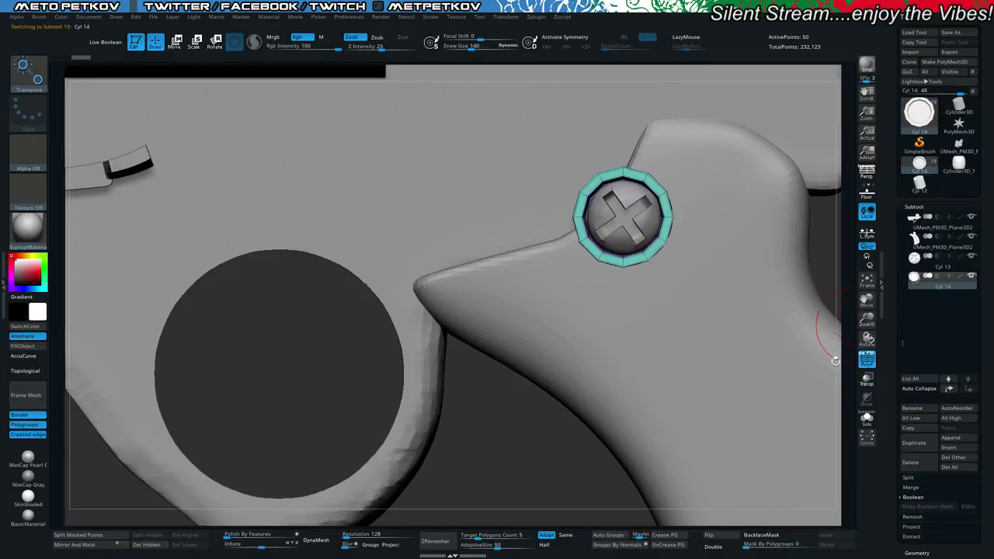
pyautogui.press('w')
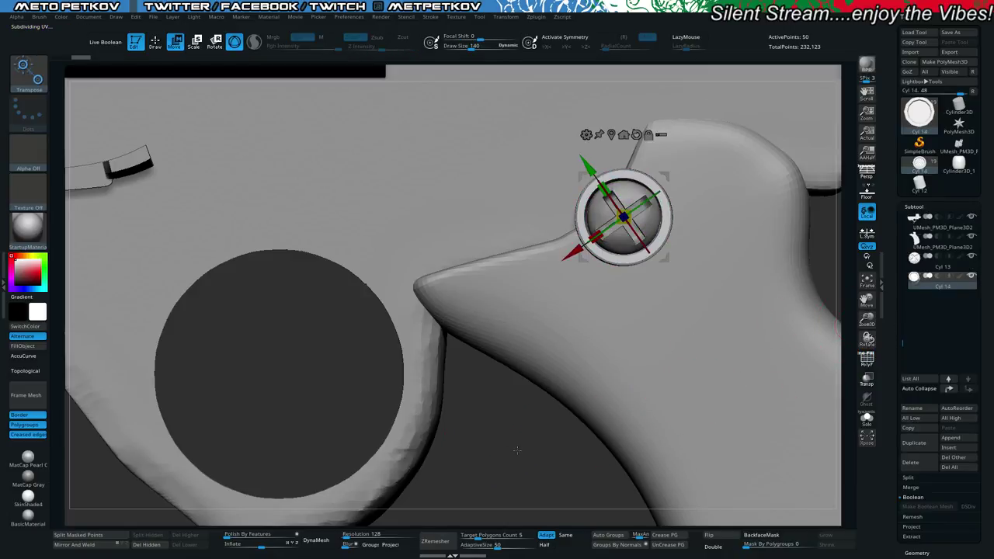
pyautogui.press('q')
pyautogui.moveTo(525, 463)
pyautogui.keyDown('alt'); pyautogui.mouseDown()
pyautogui.moveTo(286, 259)
pyautogui.moveTo(492, 467)
pyautogui.moveTo(531, 438)
pyautogui.moveTo(500, 415)
pyautogui.moveTo(520, 336)
pyautogui.moveTo(488, 287)
pyautogui.moveTo(476, 306)
pyautogui.moveTo(515, 371)
pyautogui.moveTo(532, 471)
pyautogui.moveTo(495, 451)
pyautogui.moveTo(536, 450)
pyautogui.moveTo(563, 430)
pyautogui.moveTo(579, 491)
pyautogui.mouseUp(); pyautogui.keyUp('alt')
pyautogui.press('w')
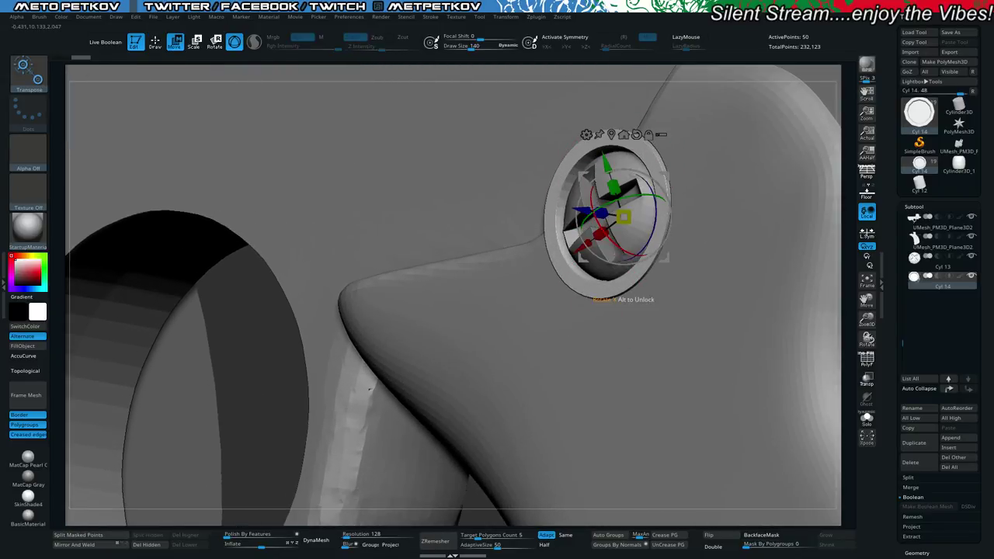
pyautogui.moveTo(582, 209); pyautogui.dragTo(584, 209)
pyautogui.hotkey('ctrl', 'z')
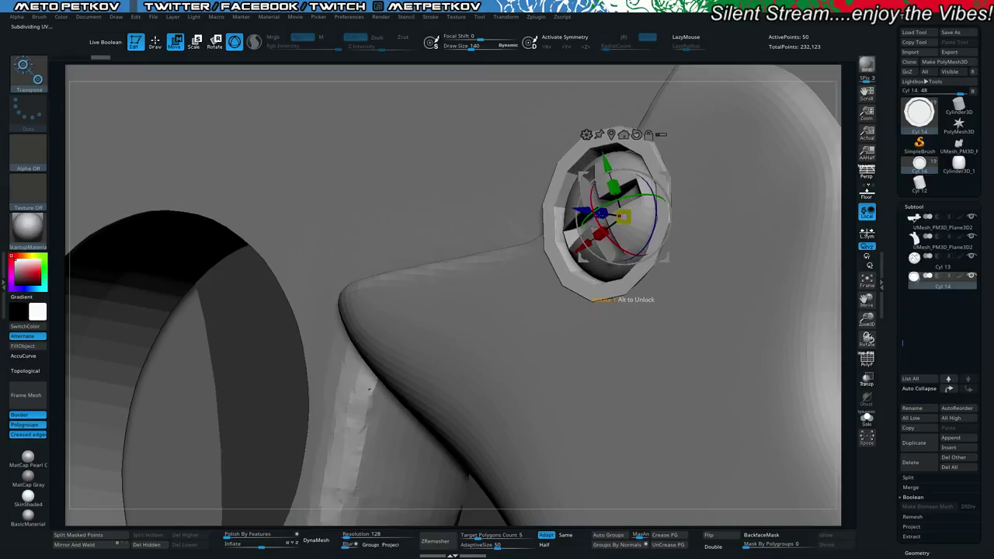
# Hide all subtools except the screw head, its outer ring and the pistol grip, keeping the head selected.
pyautogui.click(922, 264)
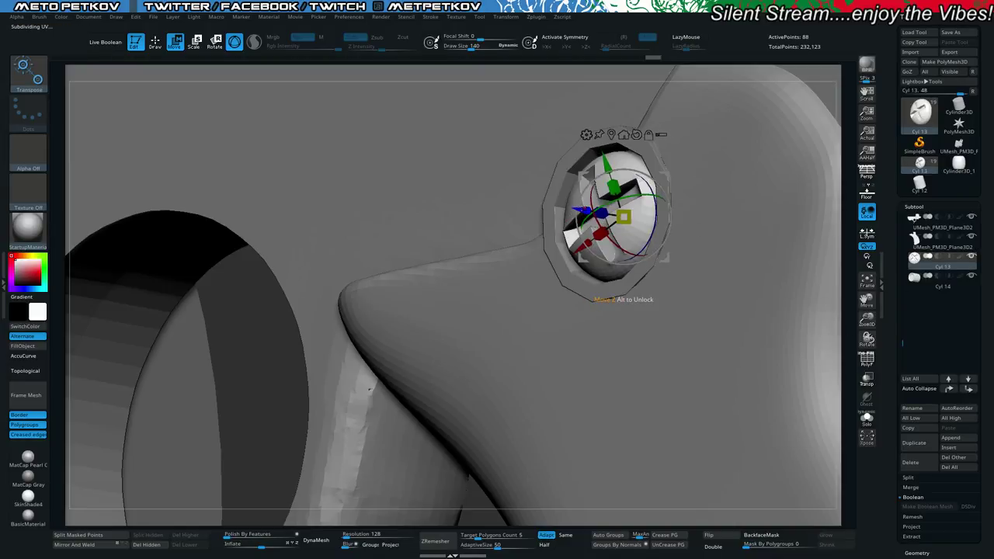
pyautogui.moveTo(624, 218); pyautogui.dragTo(586, 211)
pyautogui.hotkey('alt', 's')
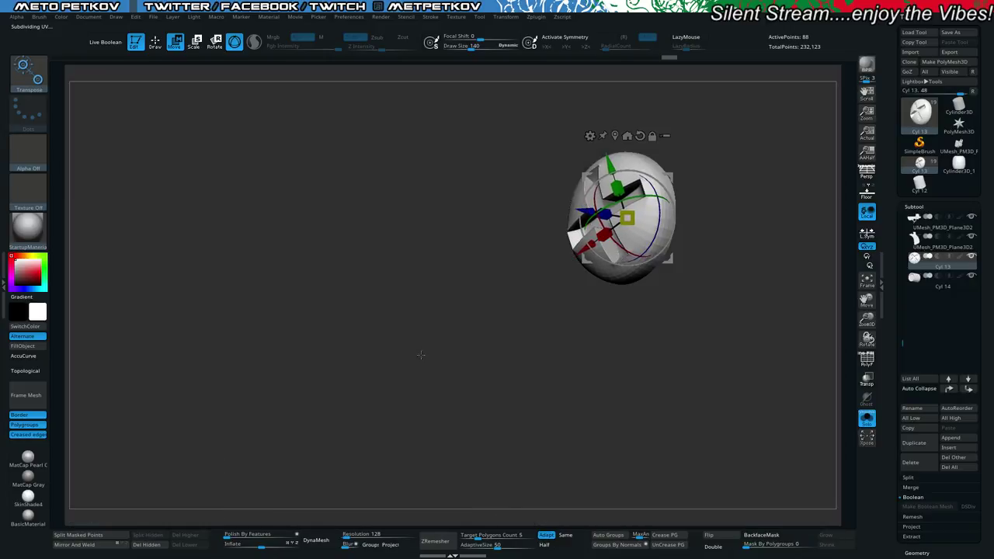
pyautogui.press('f')
pyautogui.moveTo(242, 287); pyautogui.dragTo(194, 243)
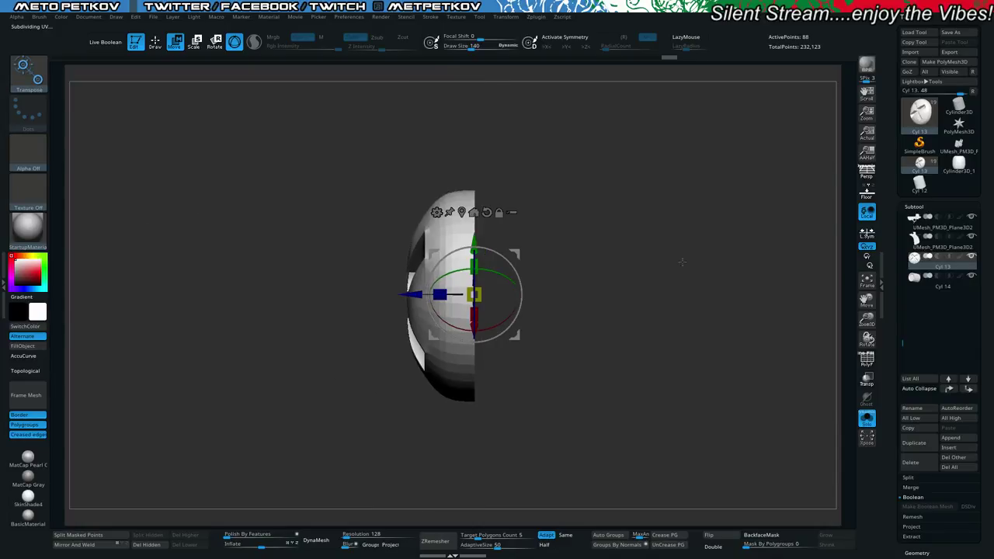
pyautogui.hotkey('alt', 's')
pyautogui.click(972, 257)
pyautogui.click(969, 278)
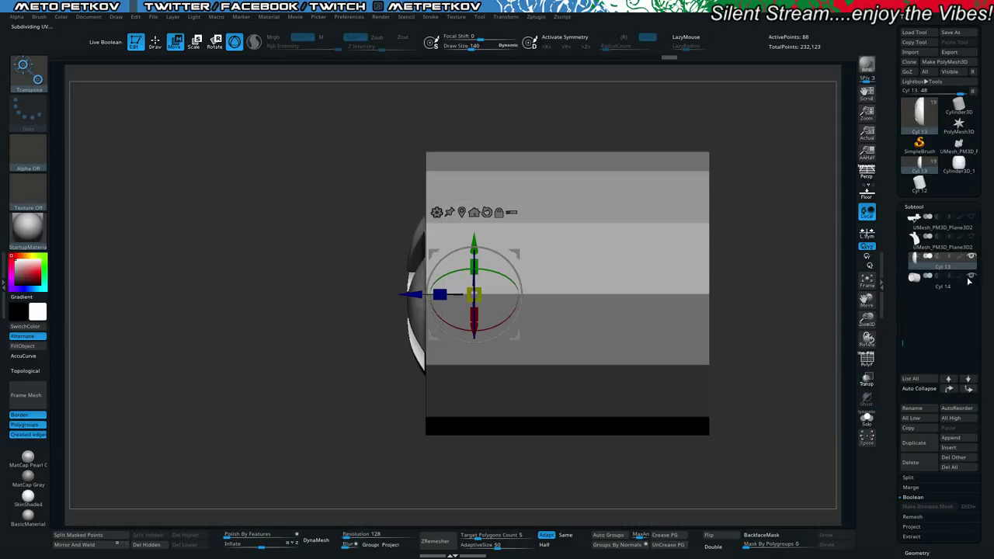
pyautogui.moveTo(358, 268); pyautogui.dragTo(362, 267)
pyautogui.click(972, 237)
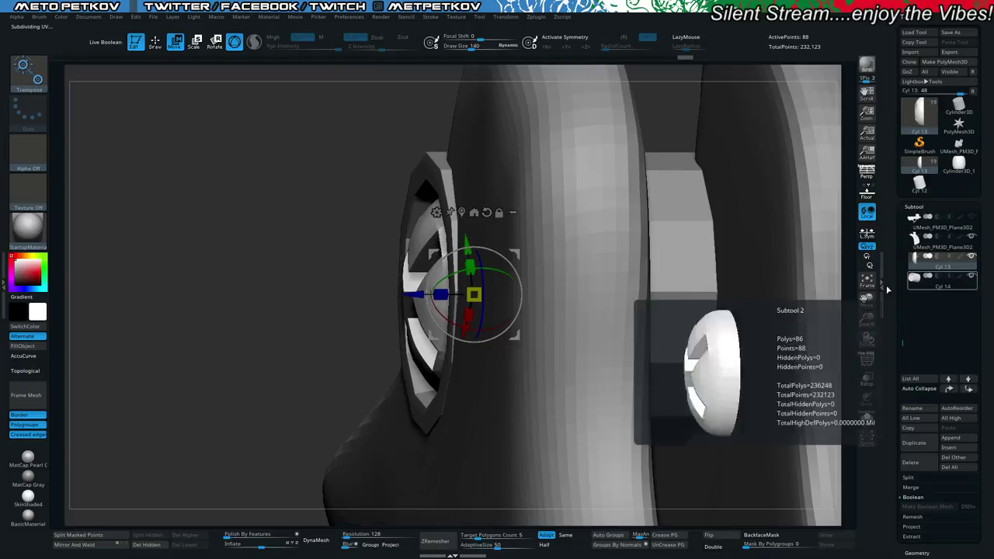
# Move the screw head along its axis so it sits deeper inside the outer ring.
pyautogui.moveTo(270, 235); pyautogui.dragTo(264, 238)
pyautogui.moveTo(410, 302); pyautogui.dragTo(427, 302)
pyautogui.moveTo(300, 281); pyautogui.dragTo(335, 287)
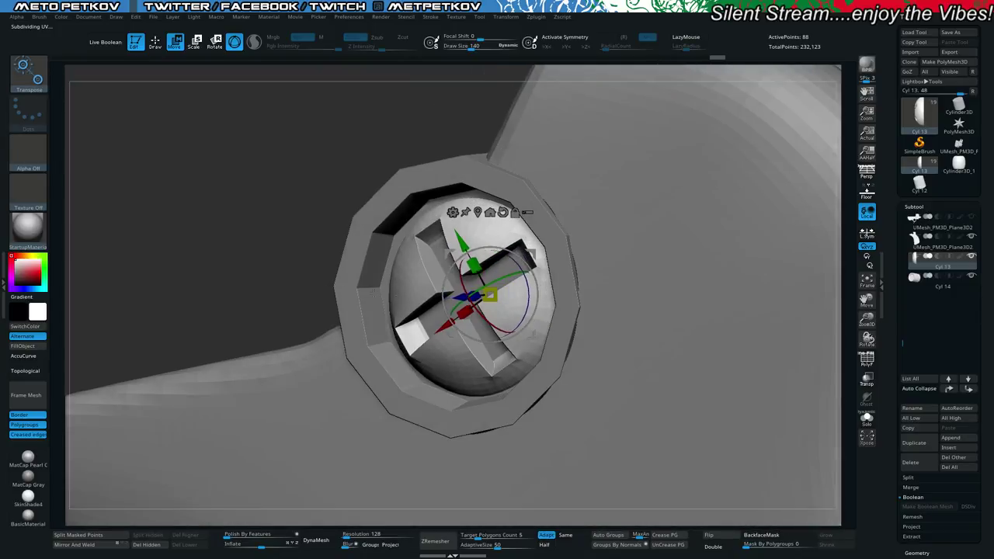
pyautogui.moveTo(467, 297); pyautogui.dragTo(467, 297)
pyautogui.moveTo(168, 161); pyautogui.dragTo(186, 170)
pyautogui.keyDown('alt'); pyautogui.moveTo(187, 169); pyautogui.dragTo(222, 190); pyautogui.keyUp('alt')
pyautogui.hotkey('shift', 'f')
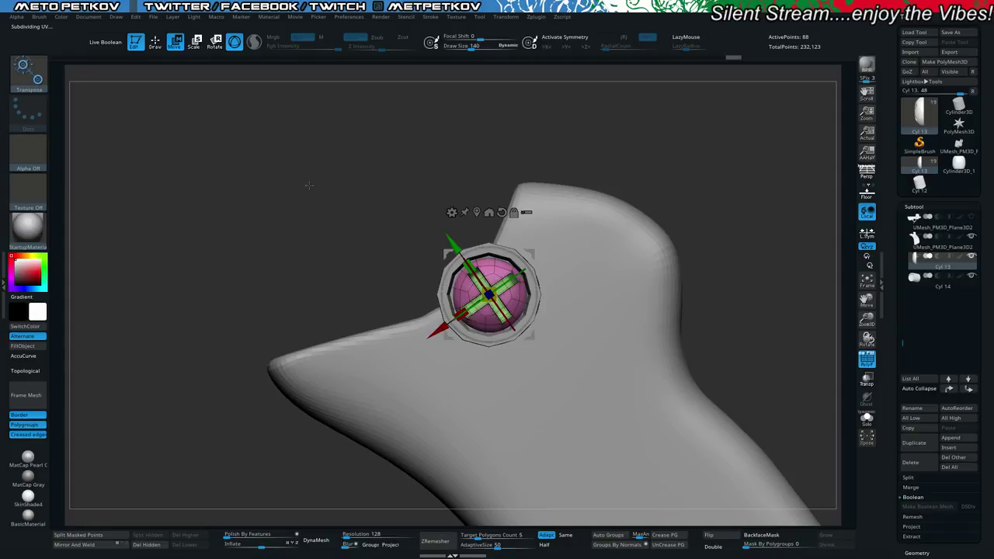
# Select the outer ring, hide its wireframe and turn on its dynamic subdivision preview.
pyautogui.press('q')
pyautogui.press('f')
pyautogui.rightClick(271, 319)
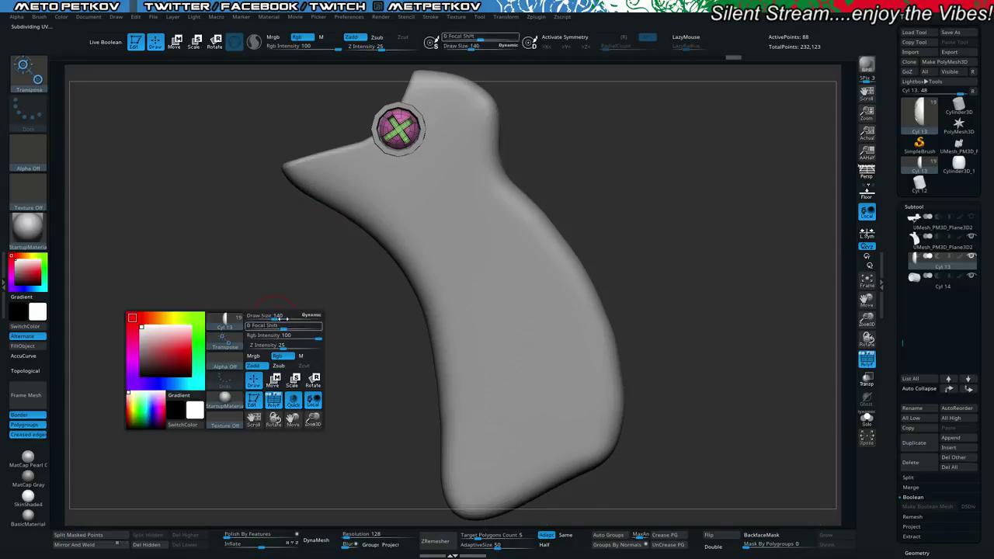
pyautogui.keyDown('alt'); pyautogui.moveTo(224, 144); pyautogui.dragTo(445, 440); pyautogui.keyUp('alt')
pyautogui.moveTo(233, 204); pyautogui.dragTo(222, 171)
pyautogui.press('w')
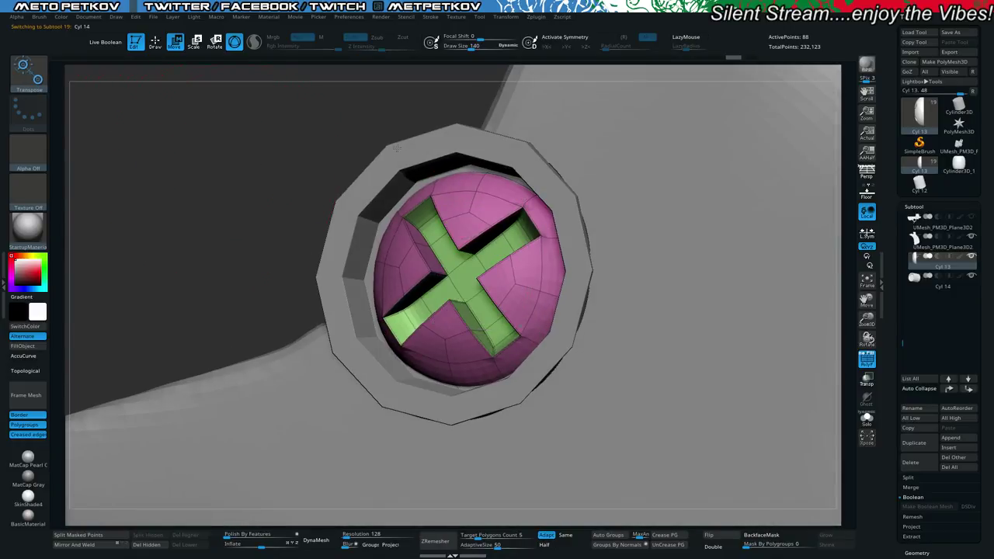
pyautogui.keyDown('alt'); pyautogui.click(404, 147); pyautogui.keyUp('alt')
pyautogui.hotkey('shift', 'f')
pyautogui.moveTo(241, 168)
pyautogui.keyDown('shift'); pyautogui.mouseDown()
pyautogui.moveTo(251, 170)
pyautogui.moveTo(228, 166)
pyautogui.moveTo(241, 169)
pyautogui.mouseUp(); pyautogui.keyUp('shift')
pyautogui.press('d')
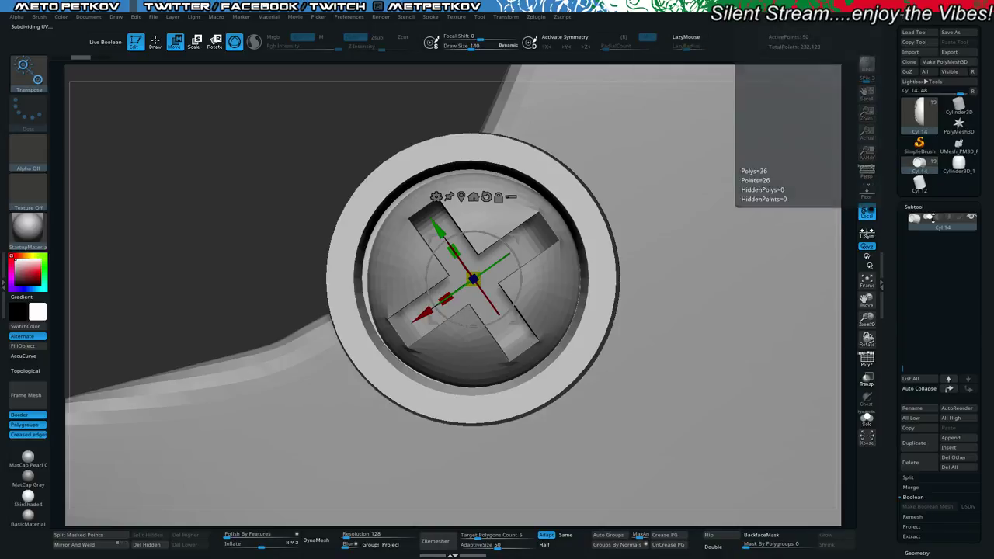
# Nudge the screw head by about 0.0017 in the screen plane to centre it within the ring.
pyautogui.moveTo(903, 369); pyautogui.dragTo(900, 314)
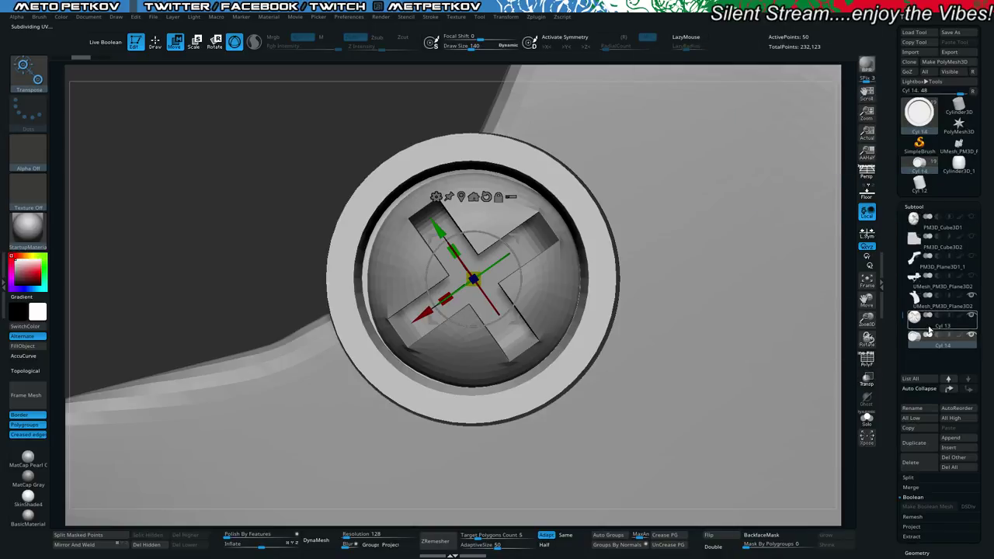
pyautogui.click(924, 325)
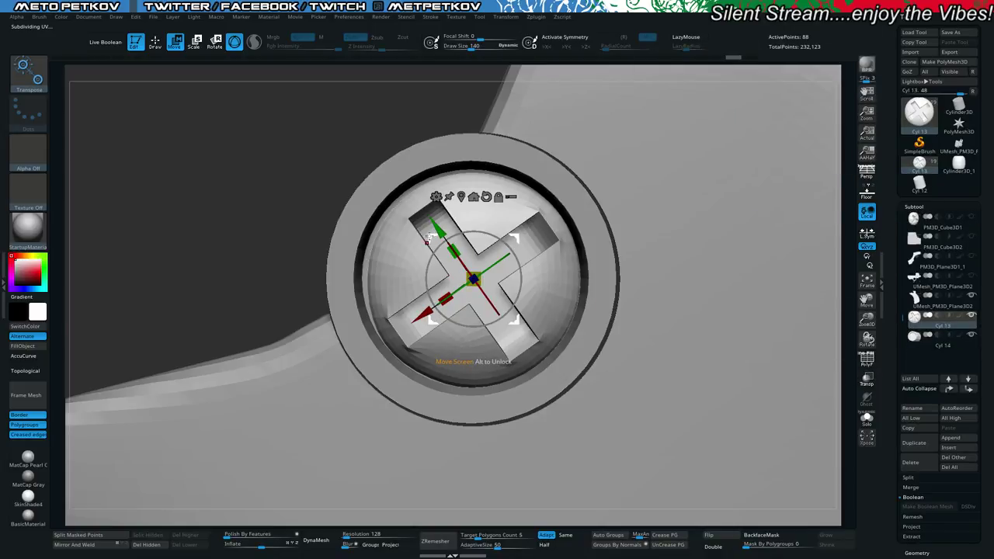
pyautogui.moveTo(431, 238); pyautogui.dragTo(428, 237)
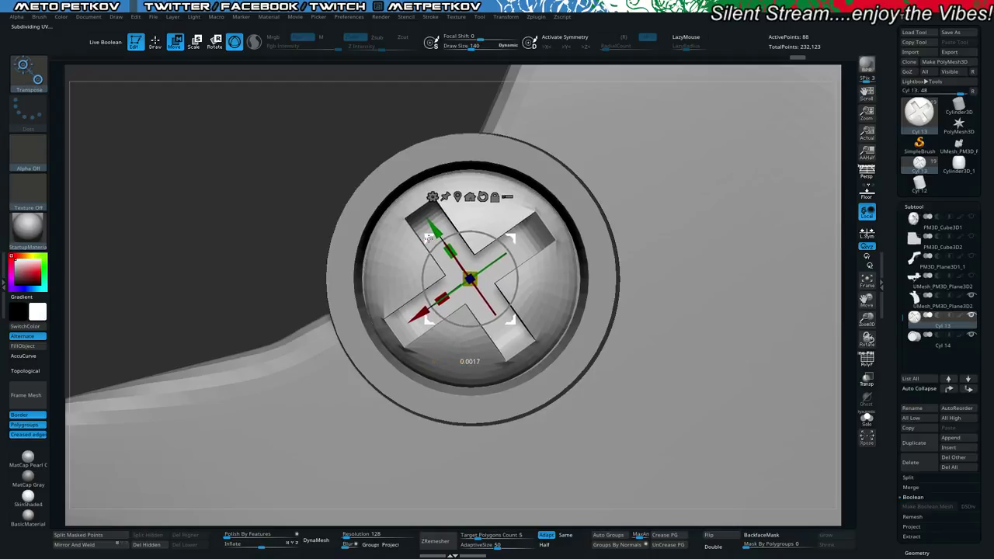
# Bevel the outer ring's front outer edge loop using the ZModeler Bevel edge action.
pyautogui.keyDown('alt'); pyautogui.click(491, 146); pyautogui.keyUp('alt')
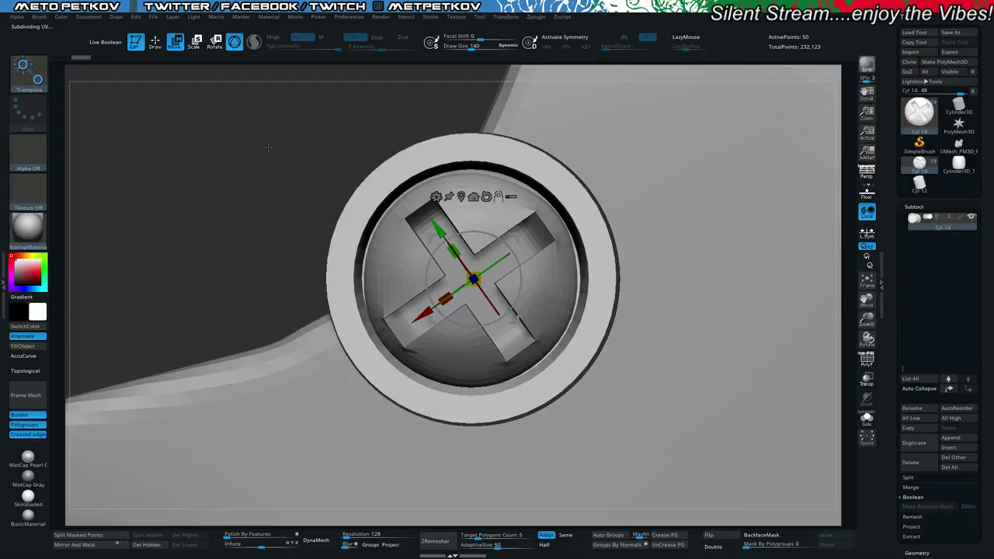
pyautogui.moveTo(311, 146); pyautogui.dragTo(242, 154)
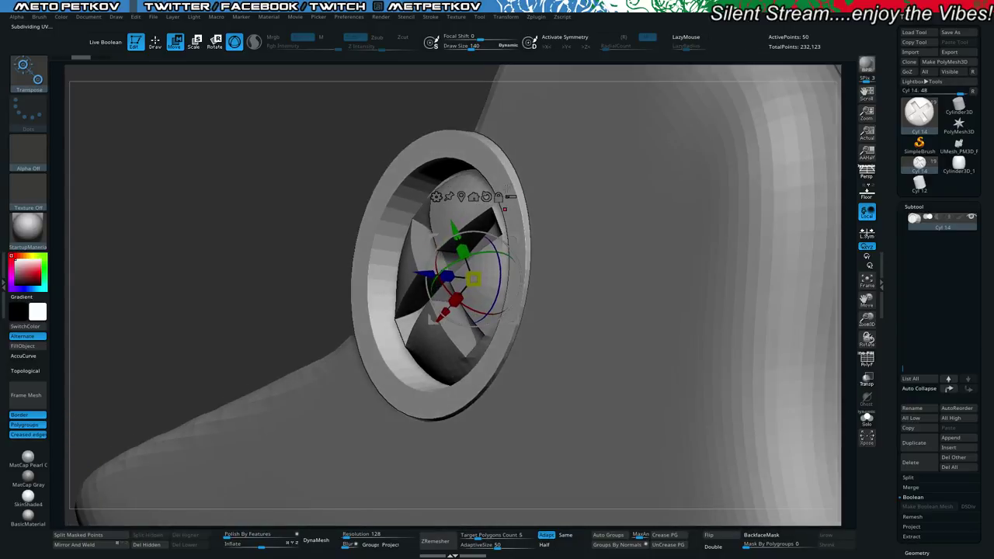
pyautogui.press('q')
pyautogui.hotkey('shift', 'f')
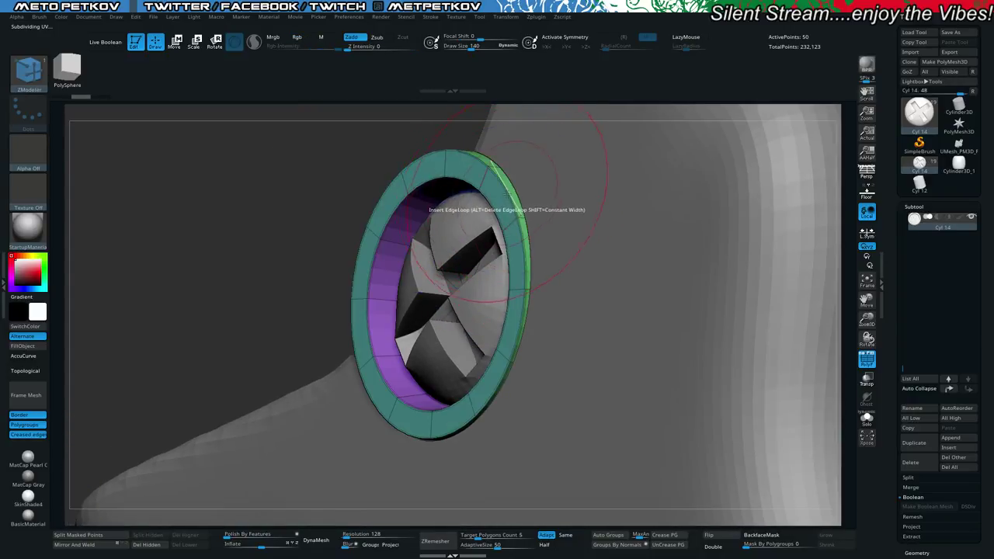
pyautogui.press('space')
pyautogui.click(398, 225)
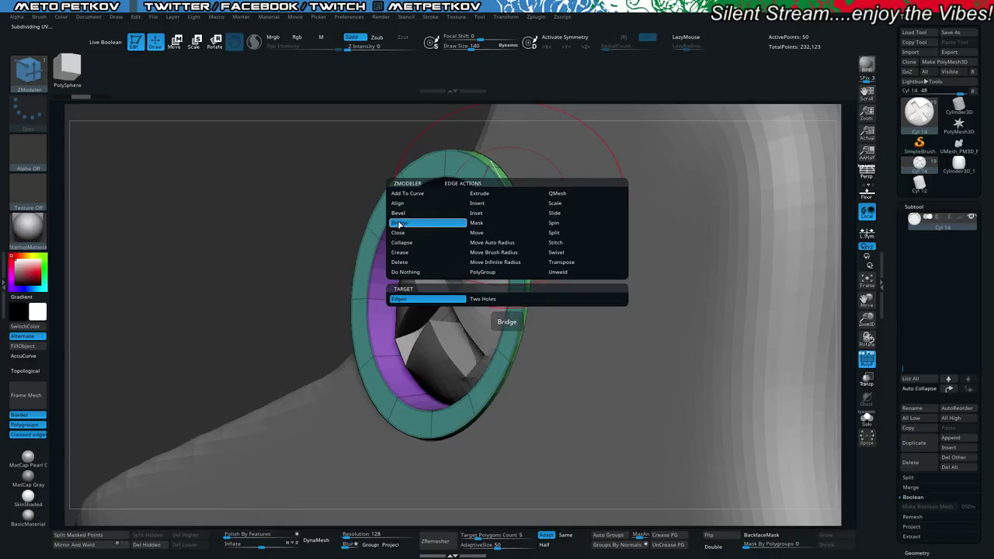
pyautogui.click(398, 213)
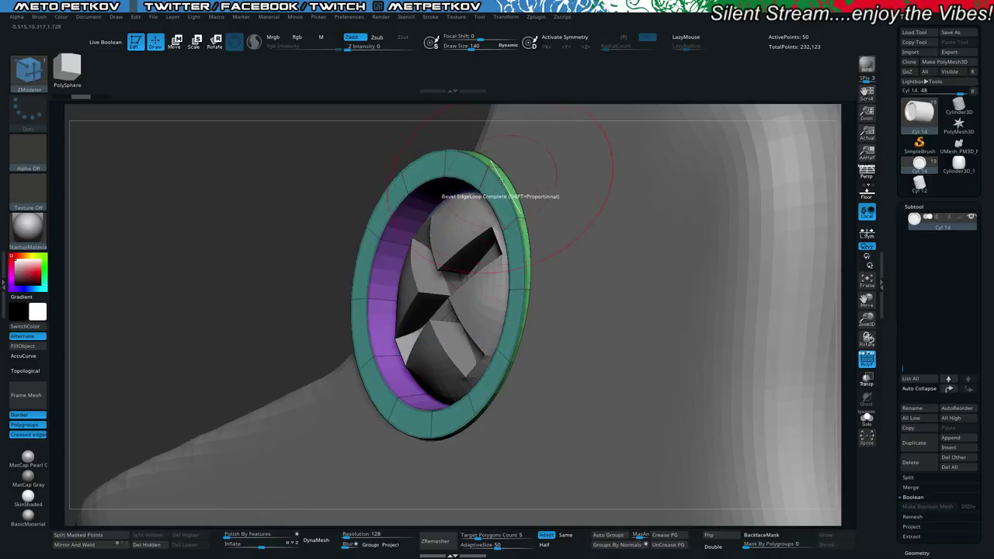
pyautogui.moveTo(499, 174); pyautogui.dragTo(503, 182)
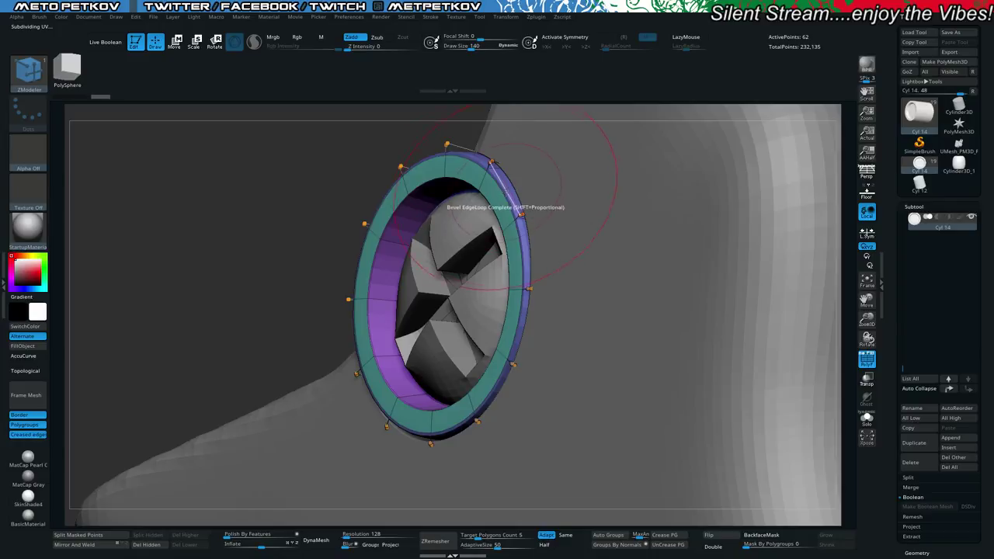
pyautogui.hotkey('shift', 'd')
pyautogui.hotkey('ctrl', 'z')
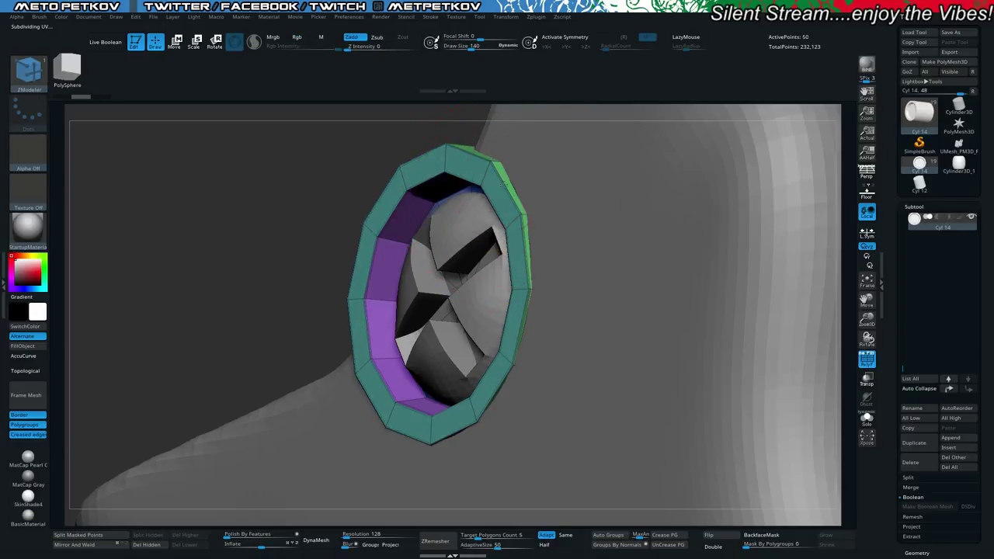
pyautogui.hotkey('ctrl', 'z')
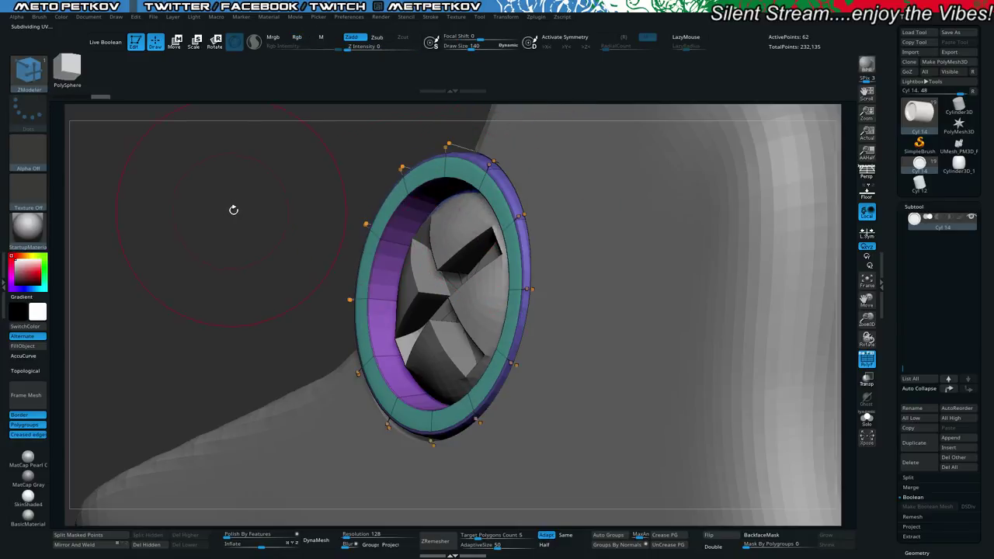
# Crease the outer ring along its polygroup borders and restore the dynamic subdivision preview.
pyautogui.hotkey('shift', 'd')
pyautogui.click(665, 539)
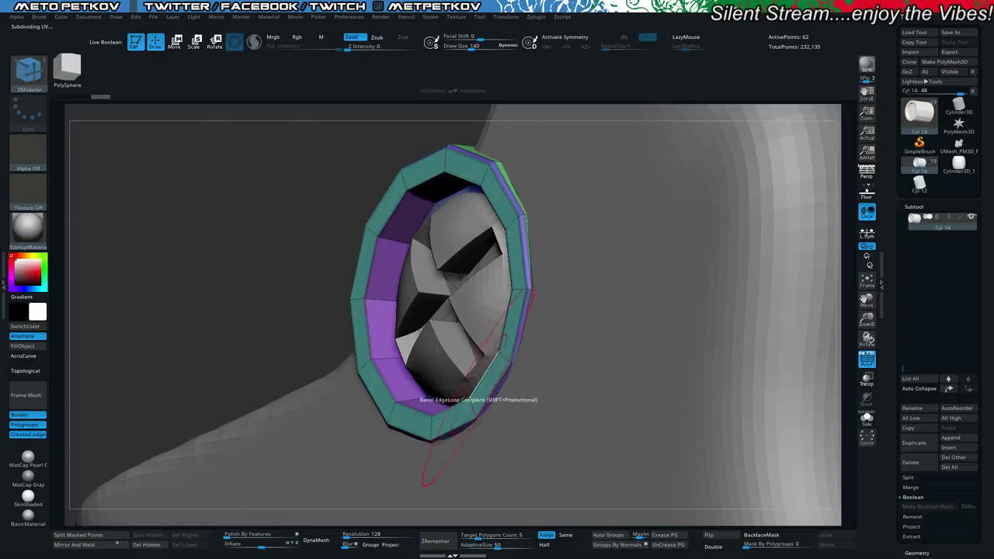
pyautogui.press('d')
pyautogui.hotkey('ctrl', 'f')
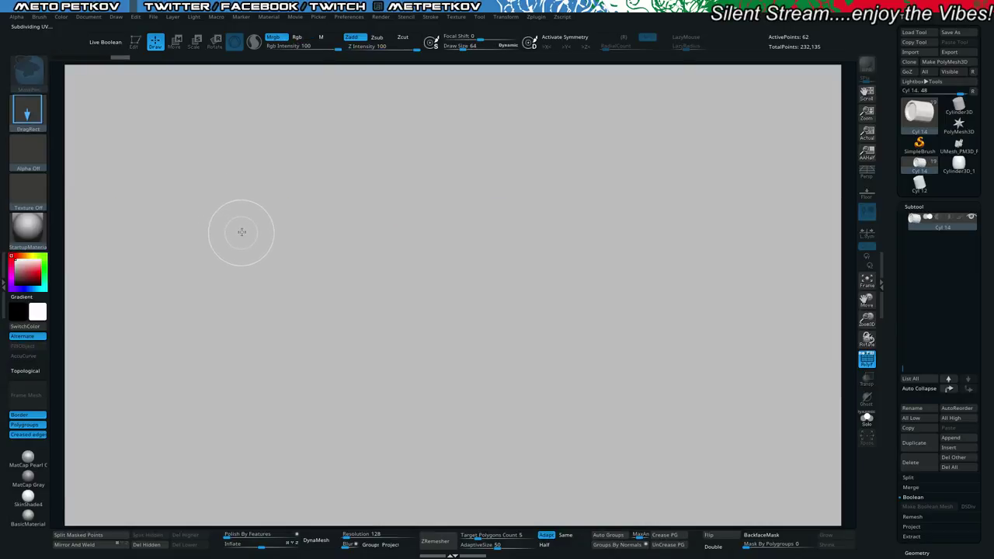
pyautogui.hotkey('ctrl', 'n')
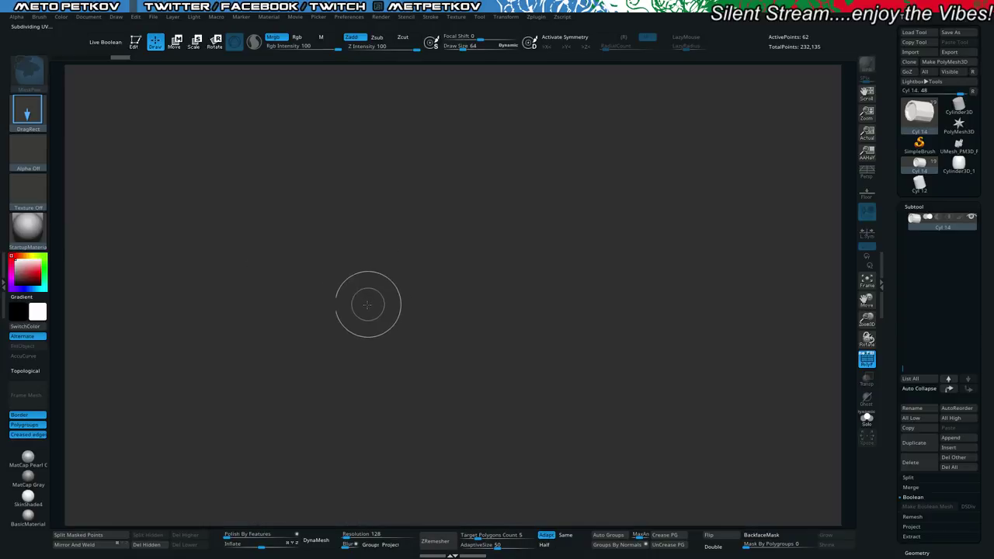
pyautogui.press('t')
pyautogui.press('t')
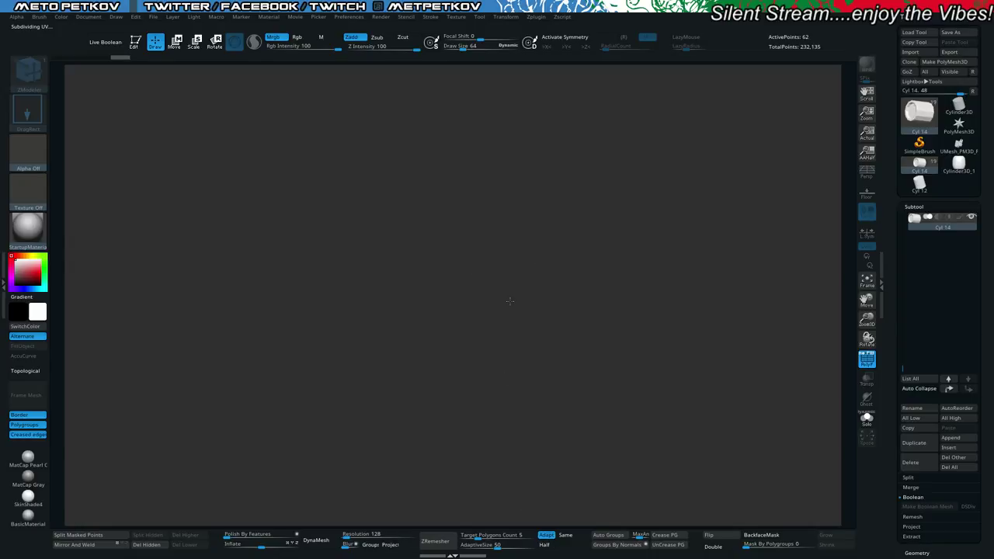
pyautogui.moveTo(510, 301); pyautogui.dragTo(506, 283)
pyautogui.press('t')
pyautogui.press('f')
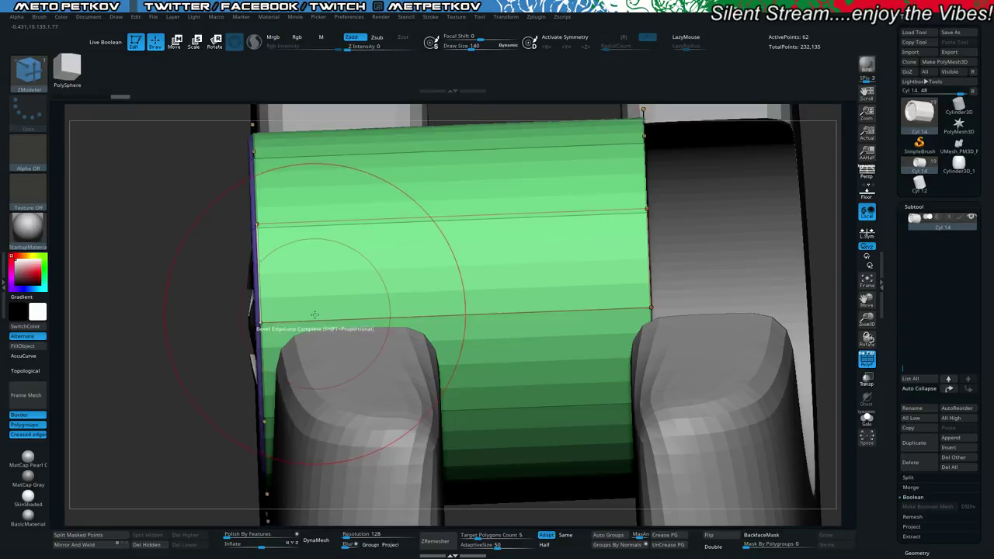
# Hide the wireframe and make all subtools visible to show the whole gun.
pyautogui.moveTo(164, 278); pyautogui.dragTo(296, 275)
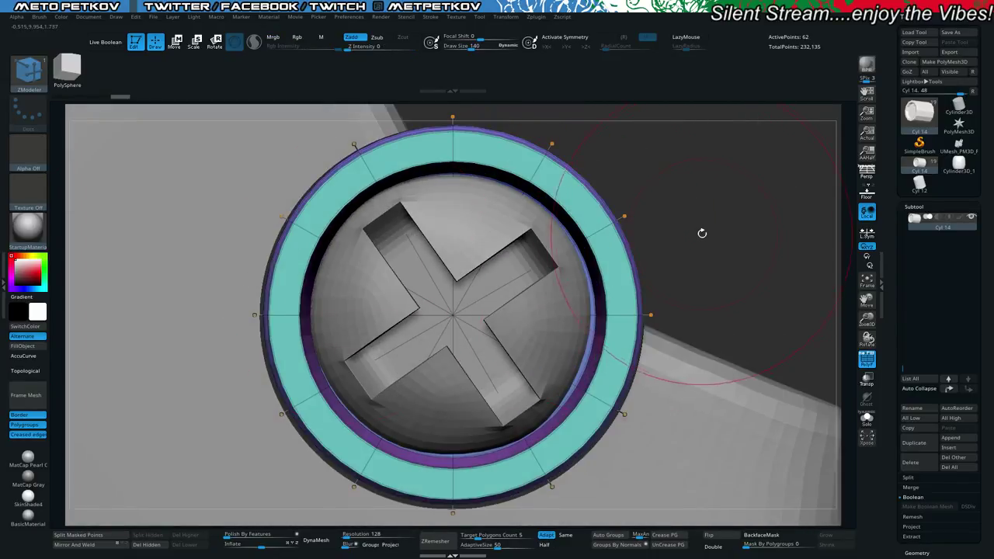
pyautogui.keyDown('alt'); pyautogui.moveTo(702, 232); pyautogui.dragTo(295, 275); pyautogui.keyUp('alt')
pyautogui.hotkey('shift', 'f')
pyautogui.keyDown('shift'); pyautogui.click(972, 222); pyautogui.keyUp('shift')
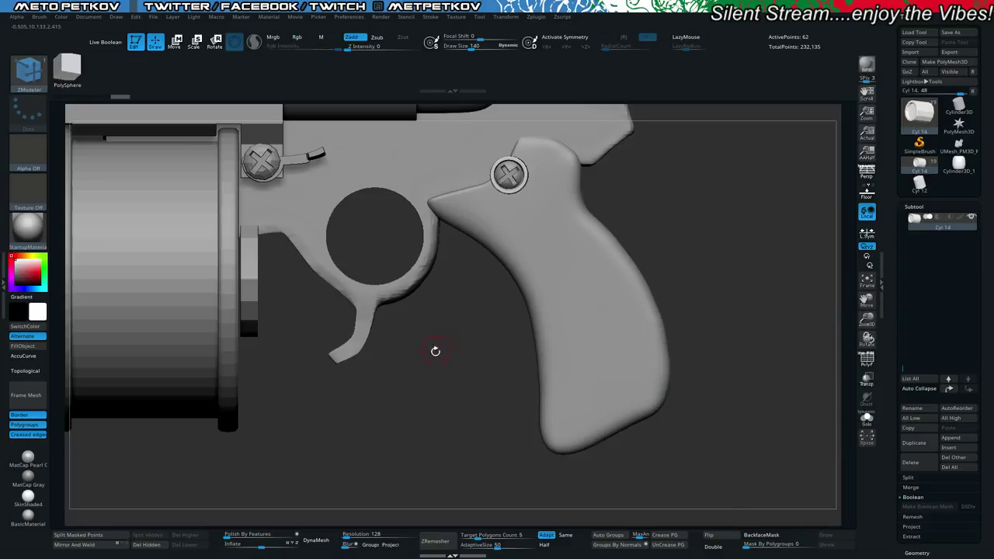
pyautogui.press('f')
pyautogui.moveTo(434, 349); pyautogui.dragTo(379, 287)
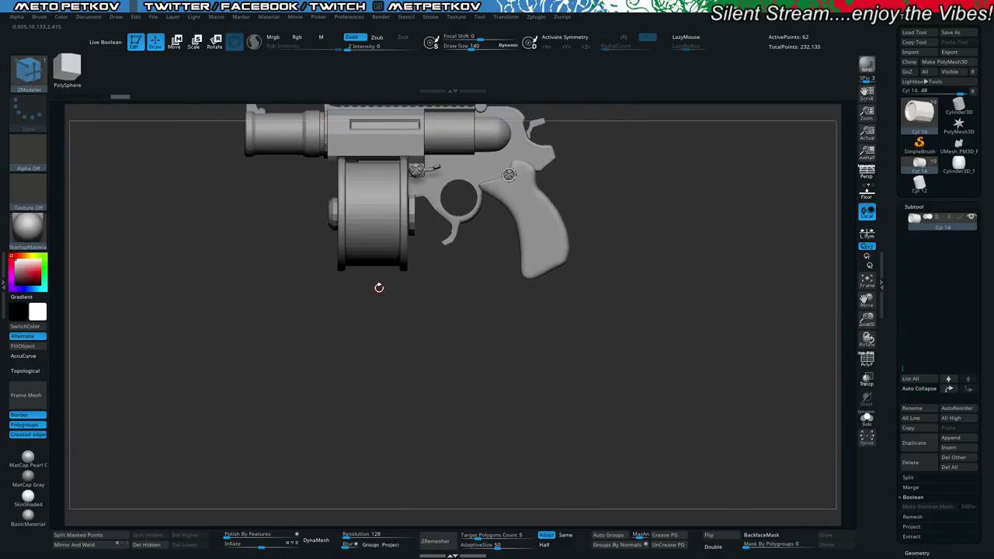
# Examine the grip screw's outer ring in isolation with its polygroup wireframe shown, and turn off its dynamic subdivision preview.
pyautogui.moveTo(473, 356)
pyautogui.keyDown('alt'); pyautogui.mouseDown()
pyautogui.moveTo(539, 437)
pyautogui.moveTo(446, 365)
pyautogui.moveTo(508, 465)
pyautogui.moveTo(509, 357)
pyautogui.mouseUp(); pyautogui.keyUp('alt')
pyautogui.keyDown('alt'); pyautogui.moveTo(172, 488); pyautogui.dragTo(113, 435); pyautogui.keyUp('alt')
pyautogui.moveTo(389, 442); pyautogui.dragTo(451, 488)
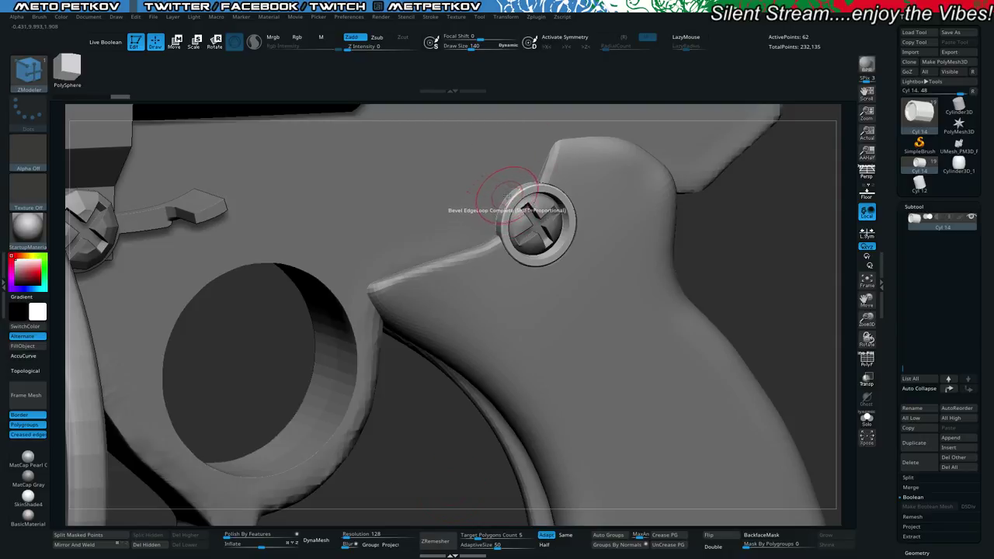
pyautogui.hotkey('alt', 's')
pyautogui.hotkey('shift', 'f')
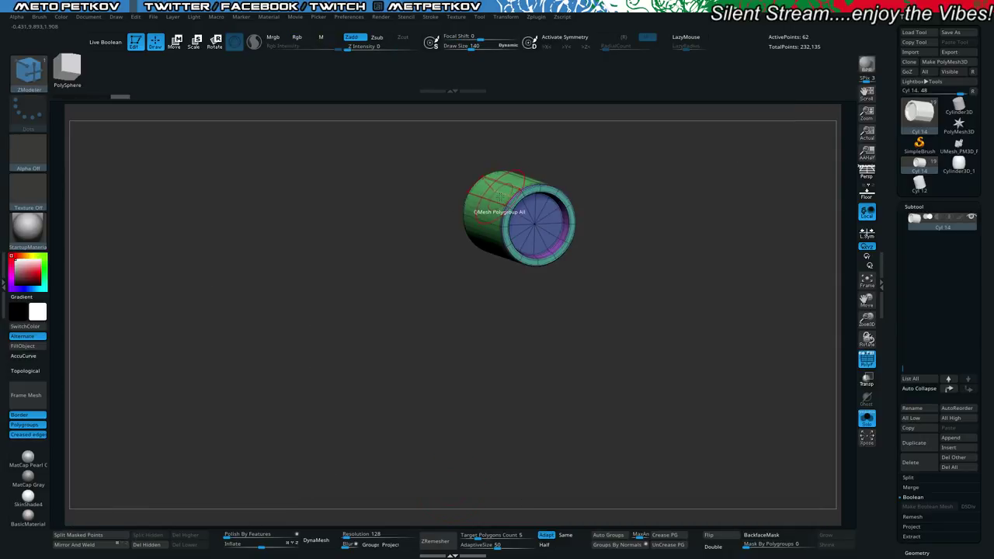
pyautogui.moveTo(499, 194)
pyautogui.keyDown('alt'); pyautogui.mouseDown()
pyautogui.moveTo(489, 207)
pyautogui.moveTo(499, 203)
pyautogui.mouseUp(); pyautogui.keyUp('alt')
pyautogui.hotkey('shift', 'f')
pyautogui.hotkey('shift', 'f')
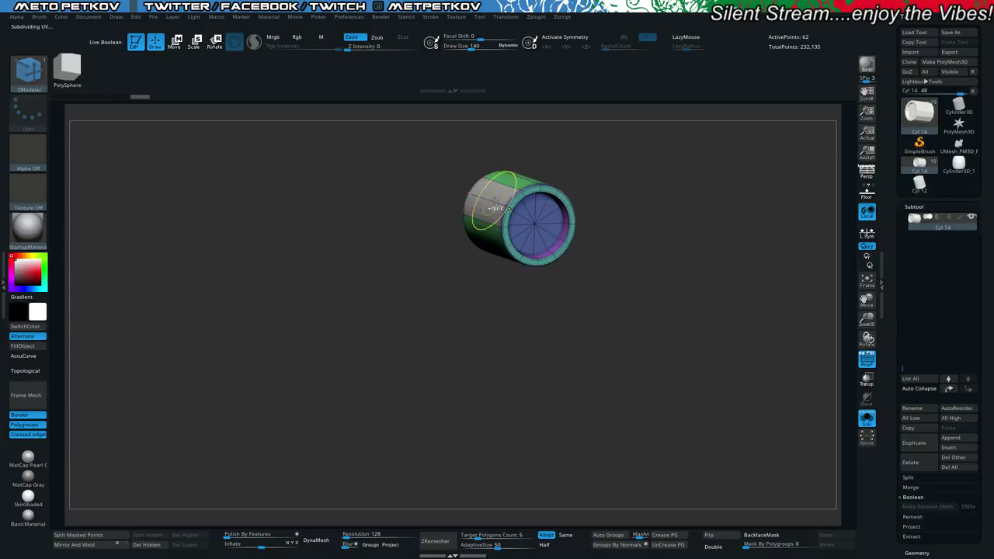
pyautogui.hotkey('shift', 'd')
pyautogui.keyDown('shift'); pyautogui.moveTo(624, 414); pyautogui.dragTo(598, 397); pyautogui.keyUp('shift')
pyautogui.hotkey('alt', 's')
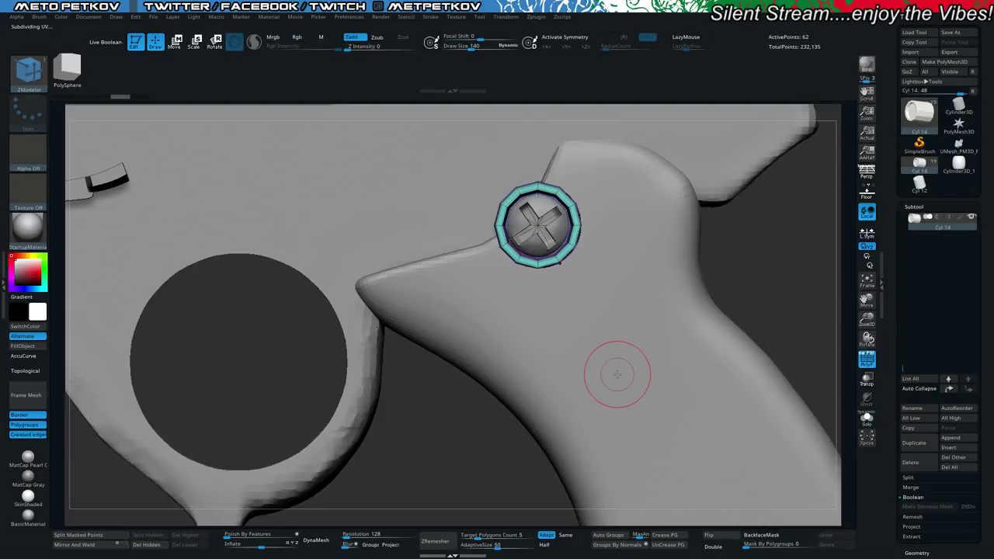
# Apply dynamic subdivision to the outer ring as real geometry and delete its lower subdivision levels.
pyautogui.press('d')
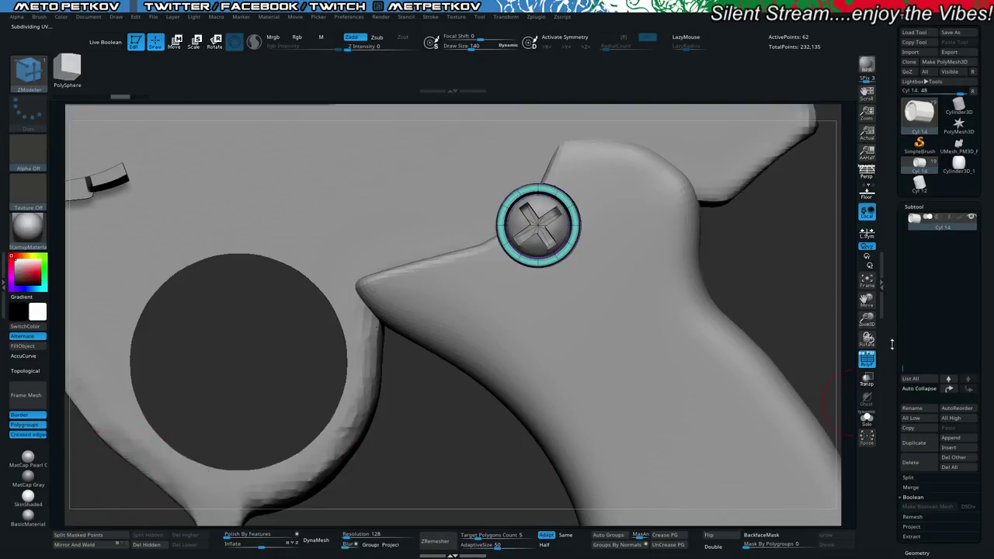
pyautogui.moveTo(891, 467); pyautogui.dragTo(893, 253)
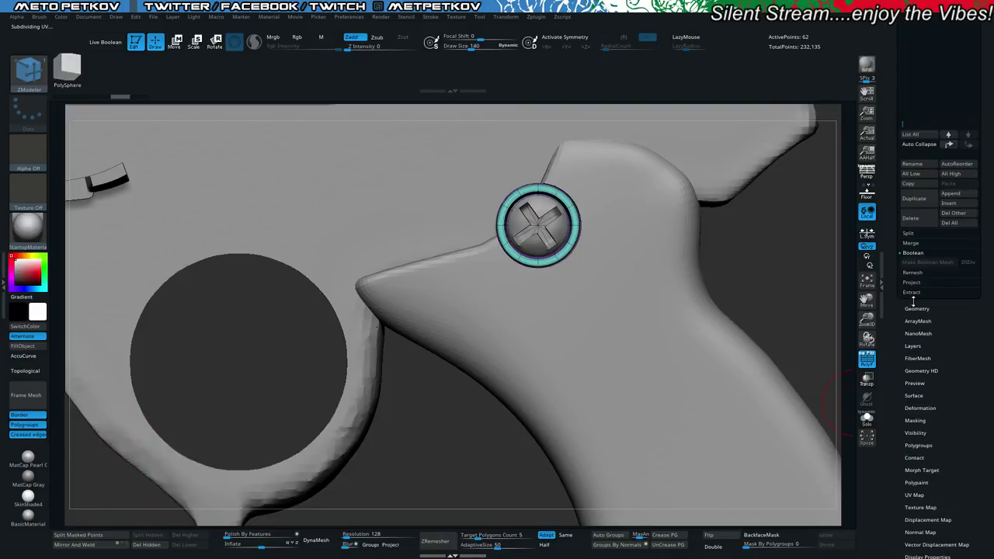
pyautogui.click(916, 308)
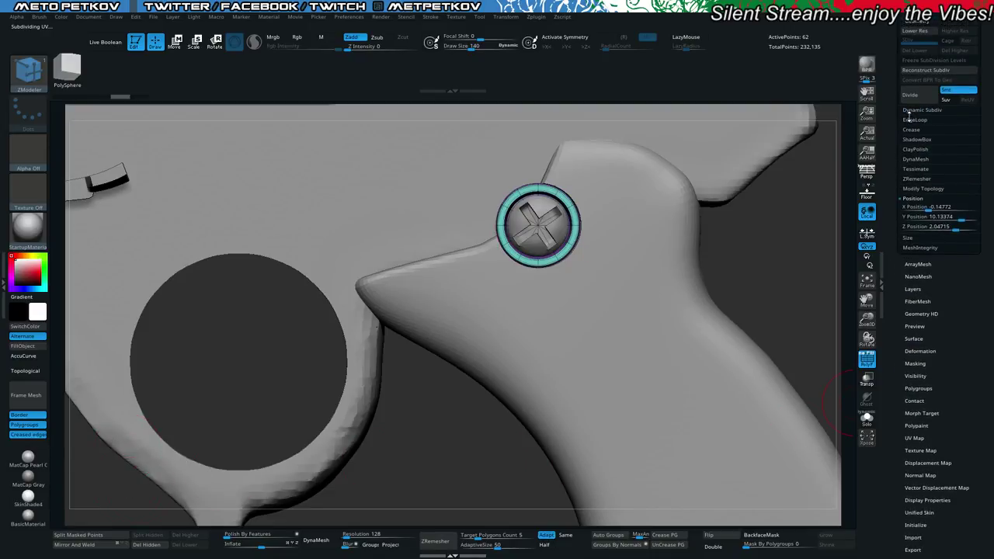
pyautogui.click(920, 109)
pyautogui.click(947, 121)
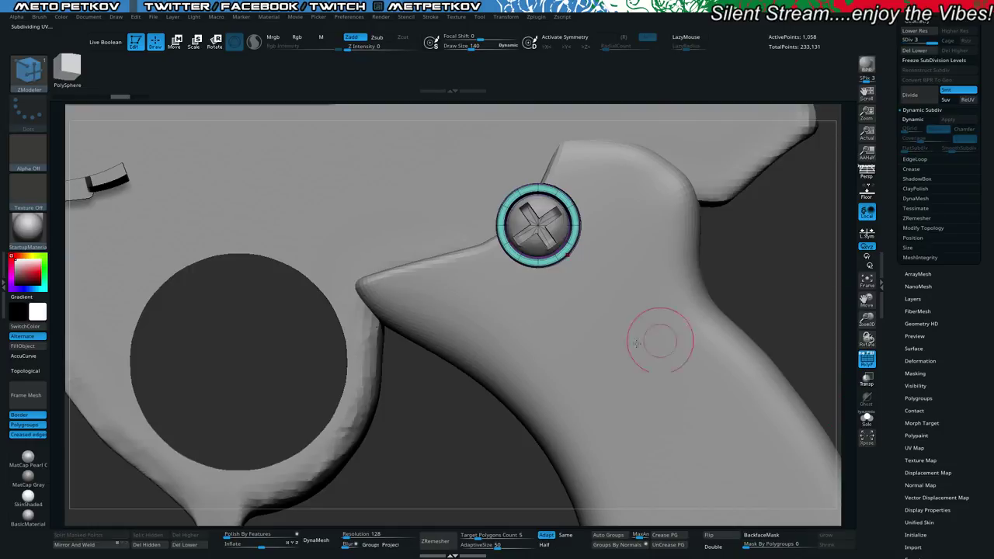
pyautogui.click(924, 51)
pyautogui.keyDown('alt'); pyautogui.moveTo(481, 414); pyautogui.dragTo(500, 466); pyautogui.keyUp('alt')
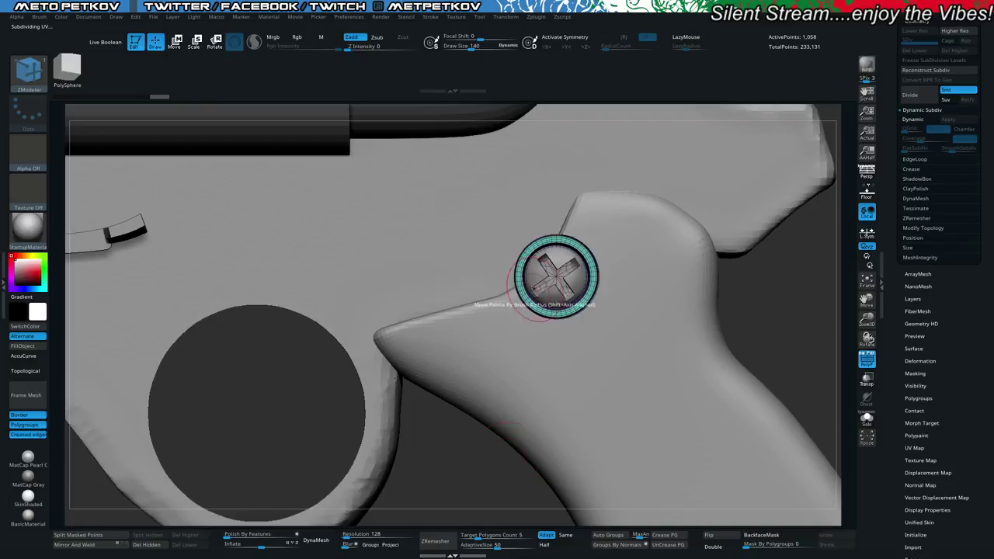
# Save the project and briefly check the outer ring in isolation.
pyautogui.moveTo(897, 37); pyautogui.dragTo(895, 235)
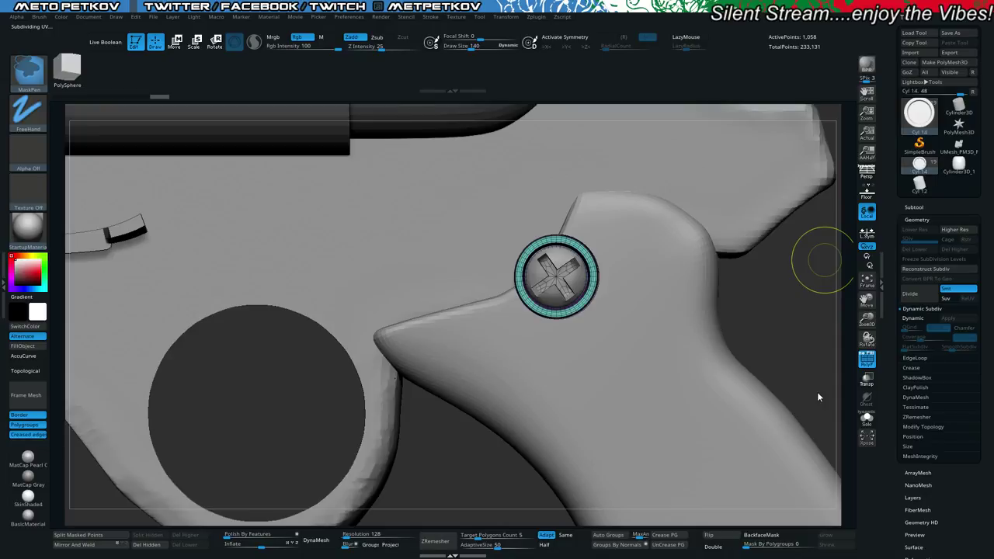
pyautogui.hotkey('ctrl', 's')
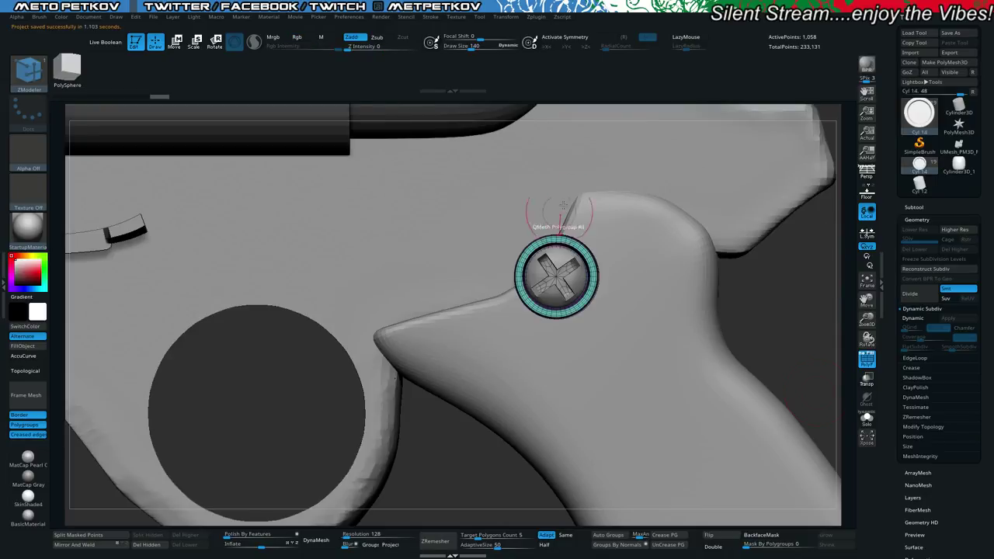
pyautogui.hotkey('alt', 's')
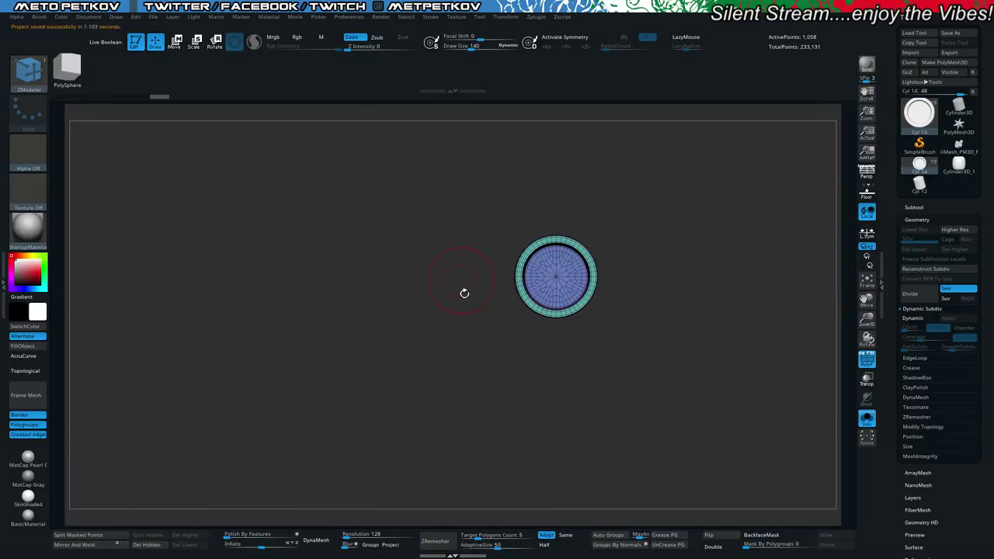
pyautogui.hotkey('alt', 's')
# Select the gun frame subtool UMesh_PM3D_Plane3D2 and move it to directly below the outer ring, Cyl 14, in the subtool order.
pyautogui.click(913, 208)
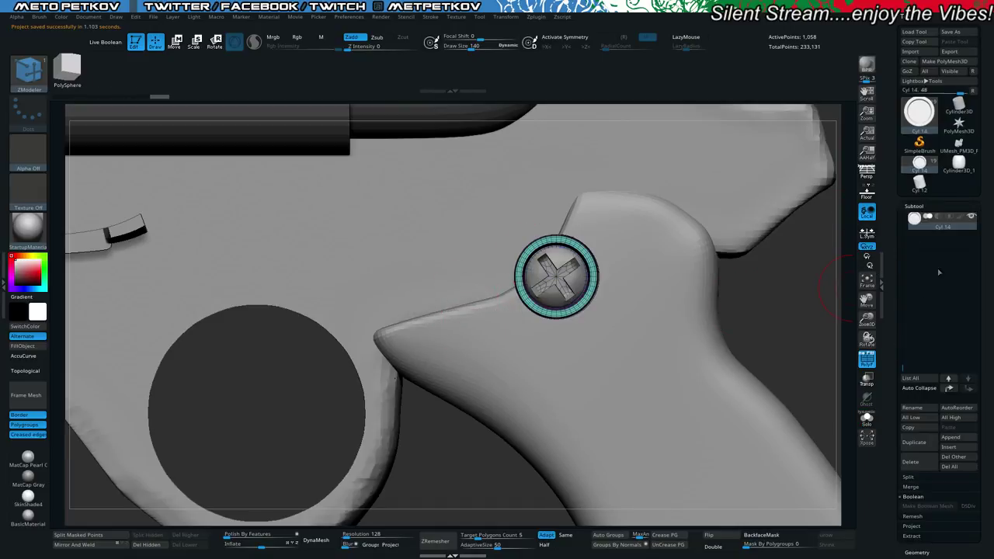
pyautogui.moveTo(900, 368); pyautogui.dragTo(898, 296)
pyautogui.keyDown('alt'); pyautogui.click(753, 163); pyautogui.keyUp('alt')
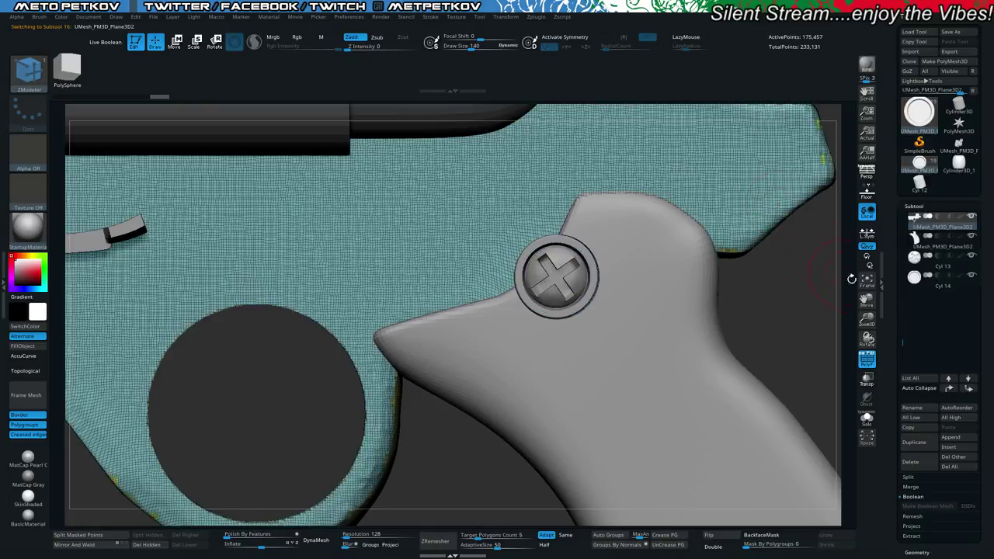
pyautogui.keyDown('shift'); pyautogui.click(969, 392); pyautogui.keyUp('shift')
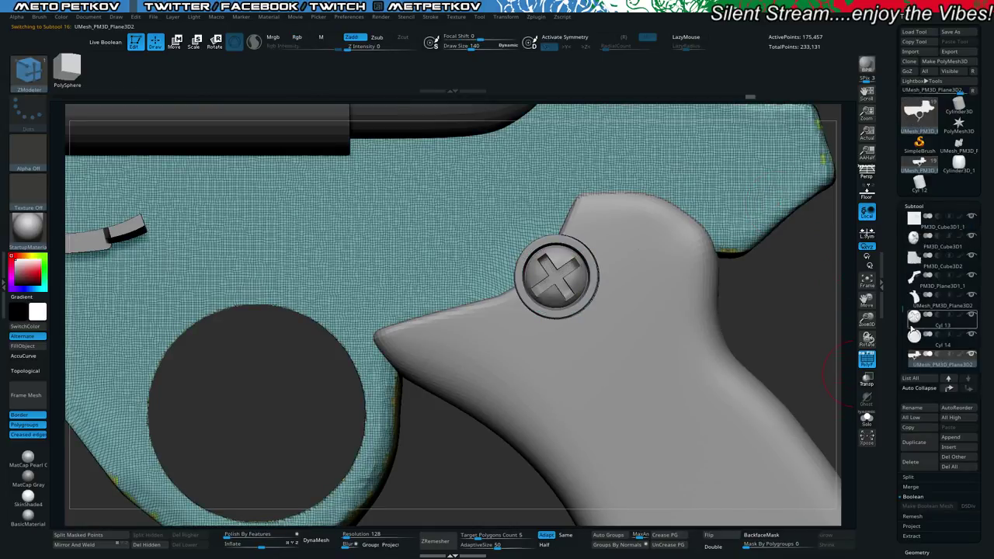
# Hide all subtools except the gun frame, grip, screw head and outer ring.
pyautogui.click(971, 315)
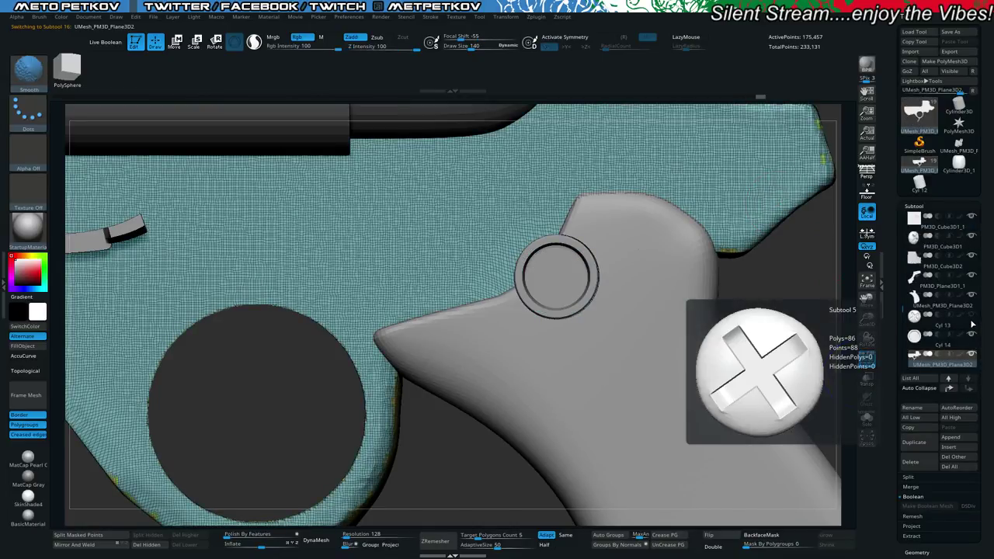
pyautogui.click(971, 315)
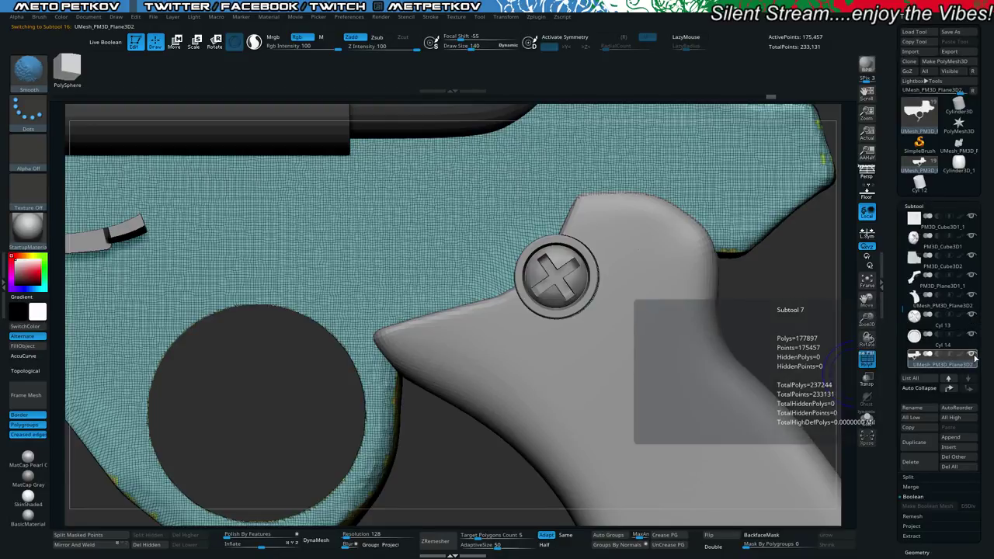
pyautogui.click(973, 354)
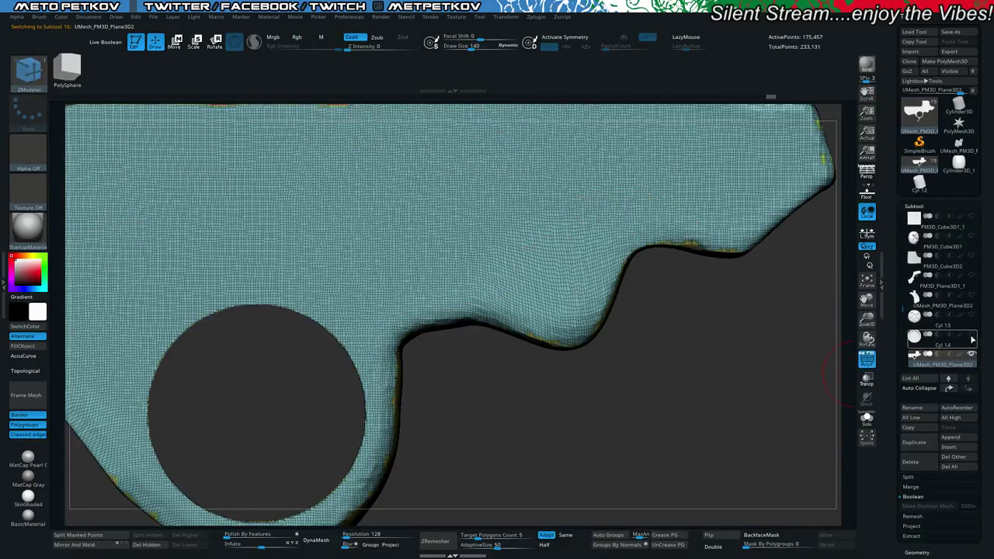
pyautogui.click(970, 315)
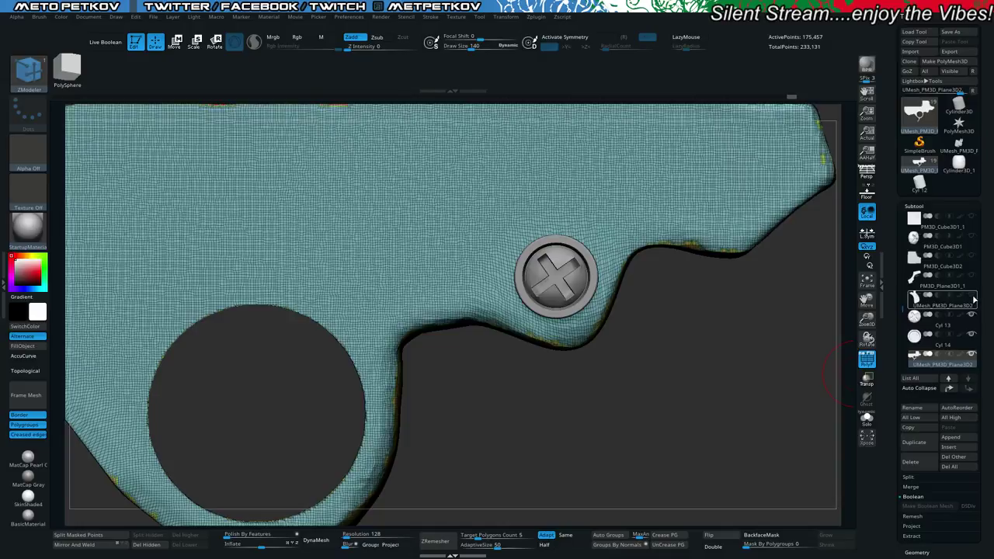
pyautogui.click(973, 297)
pyautogui.keyDown('alt'); pyautogui.moveTo(439, 472); pyautogui.dragTo(530, 468); pyautogui.keyUp('alt')
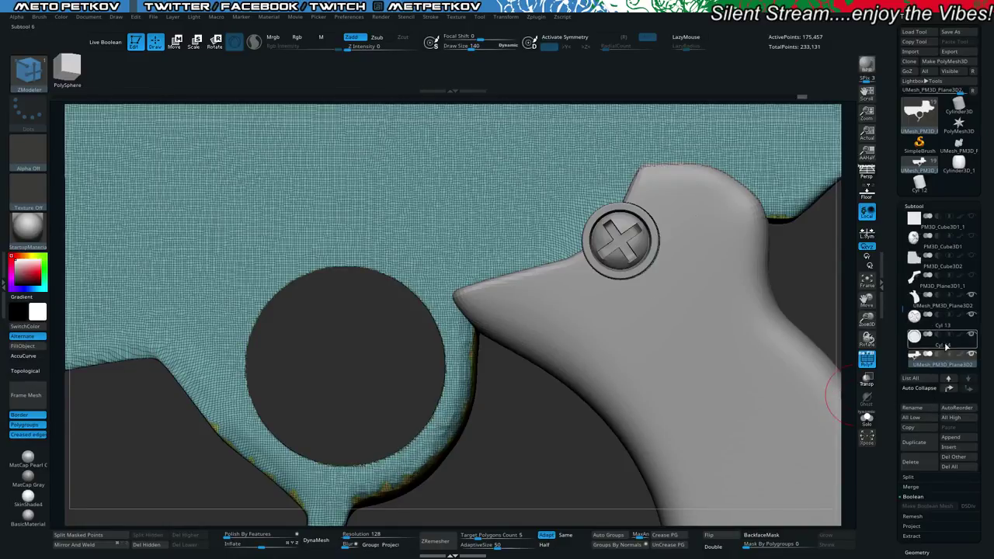
# Centre the transform gizmo on the outer ring, align it with the world axes, and keep Cyl 14 as the active subtool.
pyautogui.press('w')
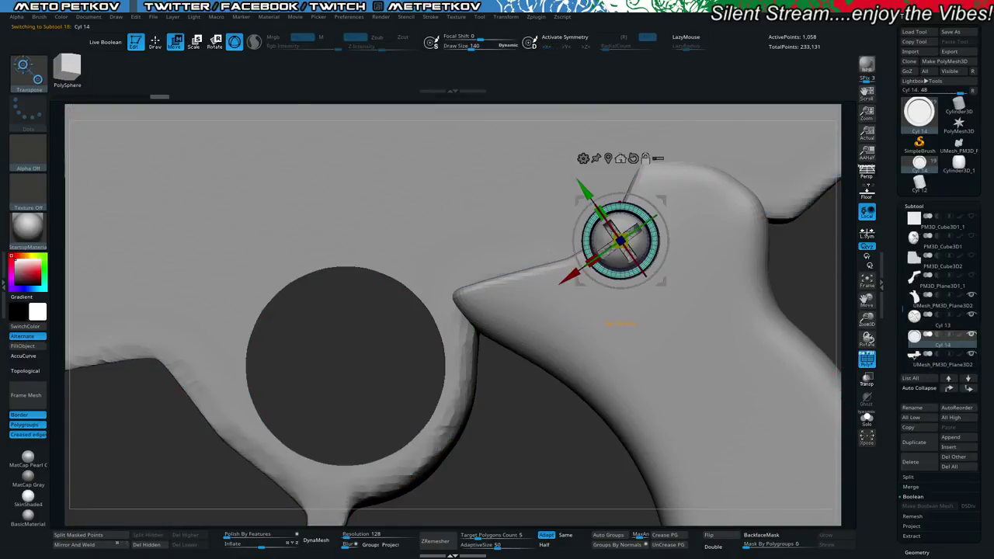
pyautogui.click(608, 157)
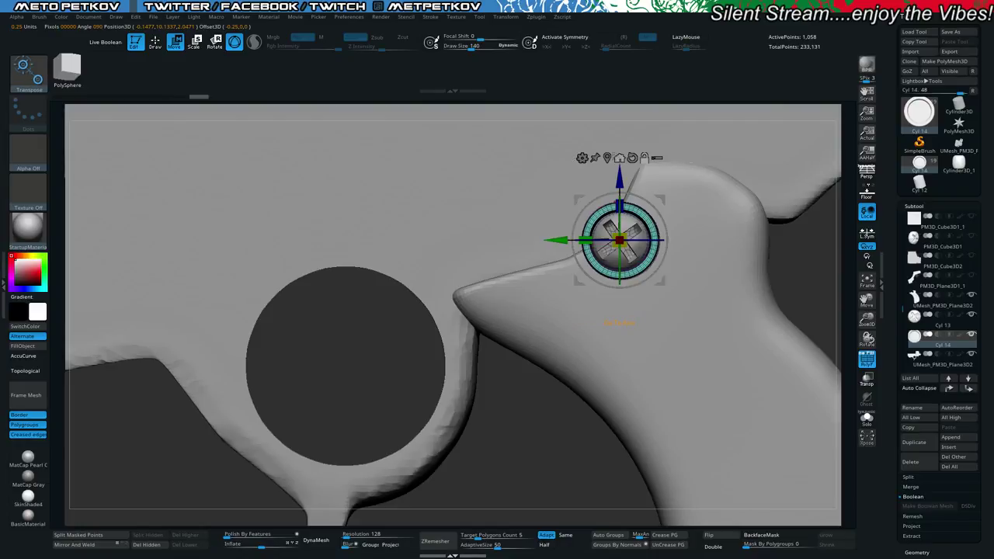
pyautogui.keyDown('alt'); pyautogui.click(576, 171); pyautogui.keyUp('alt')
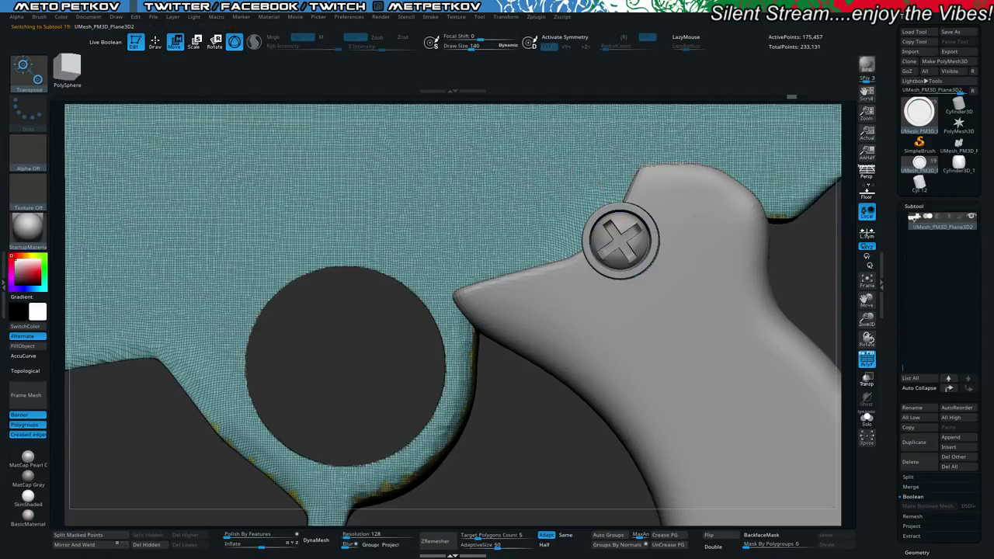
pyautogui.moveTo(904, 344); pyautogui.dragTo(902, 290)
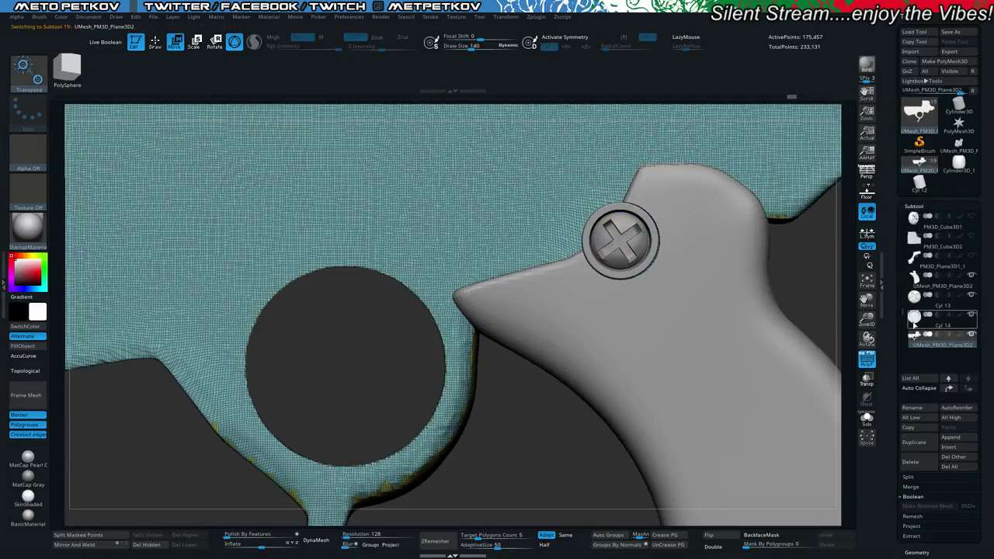
pyautogui.click(935, 317)
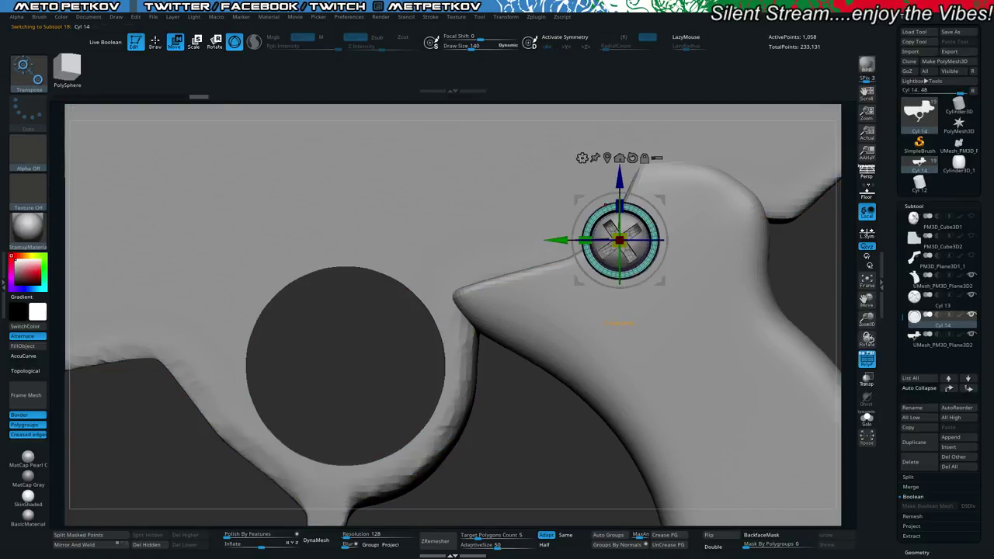
# Start the Project Primitive deformer on the outer ring and adjust the primitive's shape handle with the ring isolated.
pyautogui.click(582, 158)
pyautogui.click(597, 214)
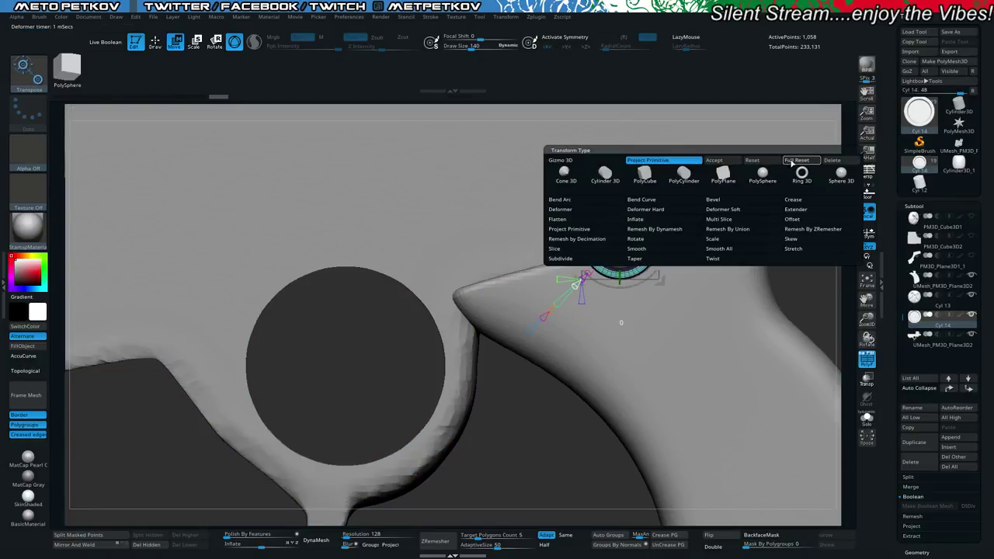
pyautogui.click(763, 177)
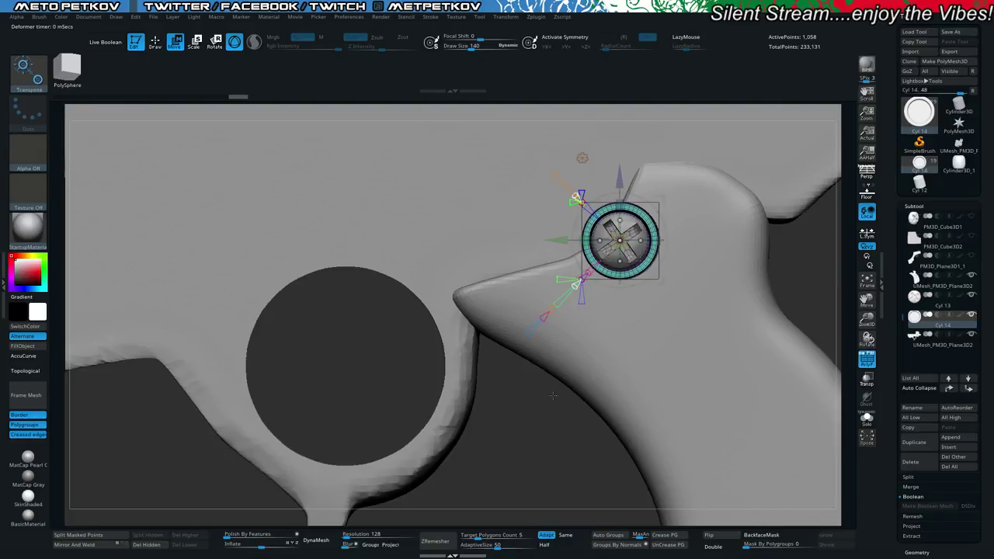
pyautogui.hotkey('alt', 's')
pyautogui.moveTo(534, 443); pyautogui.dragTo(516, 393)
pyautogui.moveTo(565, 277); pyautogui.dragTo(536, 326)
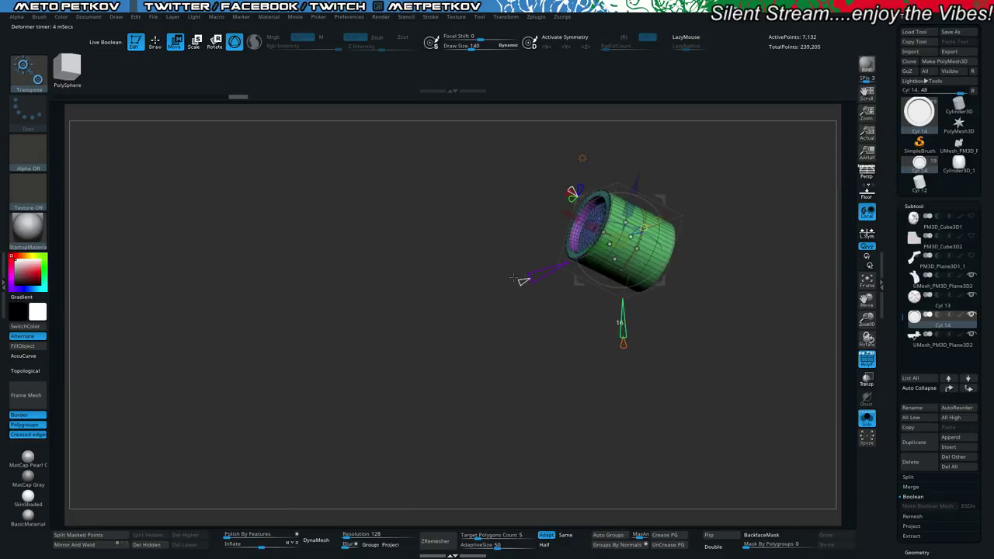
# Shape the primitive into a rectangular box and move it so it protrudes from the ring's side toward the trigger guard.
pyautogui.keyDown('shift'); pyautogui.moveTo(487, 222); pyautogui.dragTo(512, 271); pyautogui.keyUp('shift')
pyautogui.moveTo(555, 240); pyautogui.dragTo(491, 240)
pyautogui.moveTo(437, 258)
pyautogui.mouseDown()
pyautogui.moveTo(458, 264)
pyautogui.moveTo(438, 258)
pyautogui.mouseUp()
pyautogui.moveTo(472, 191)
pyautogui.mouseDown()
pyautogui.moveTo(499, 200)
pyautogui.moveTo(458, 157)
pyautogui.moveTo(485, 181)
pyautogui.mouseUp()
pyautogui.moveTo(436, 157); pyautogui.dragTo(427, 251)
pyautogui.moveTo(517, 238); pyautogui.dragTo(480, 247)
pyautogui.hotkey('alt', 's')
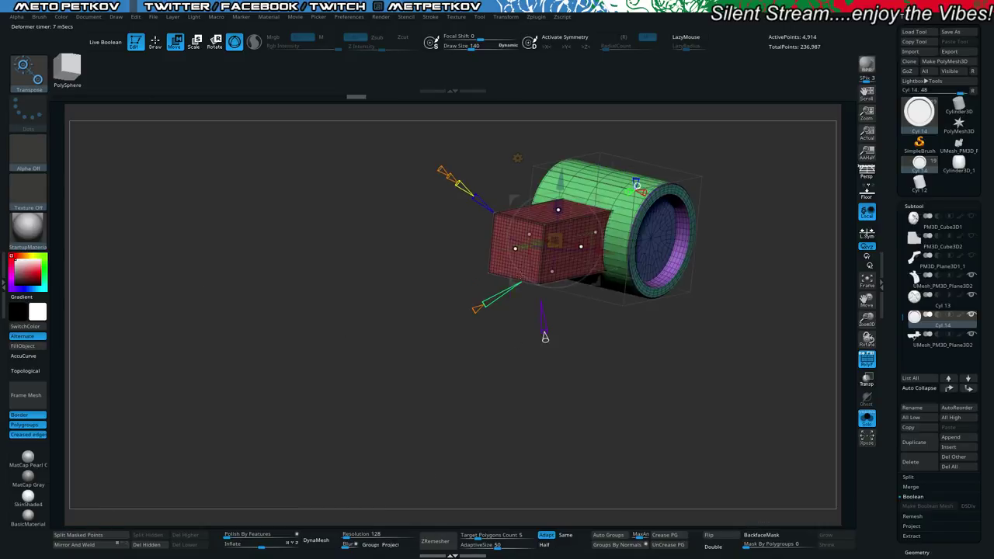
# Rotate the box primitive diagonally in line with a screw slot and move it to overlap the ring's upper rim.
pyautogui.moveTo(544, 336); pyautogui.dragTo(545, 337)
pyautogui.moveTo(606, 251); pyautogui.dragTo(620, 255)
pyautogui.keyDown('shift'); pyautogui.moveTo(792, 243); pyautogui.dragTo(741, 240); pyautogui.keyUp('shift')
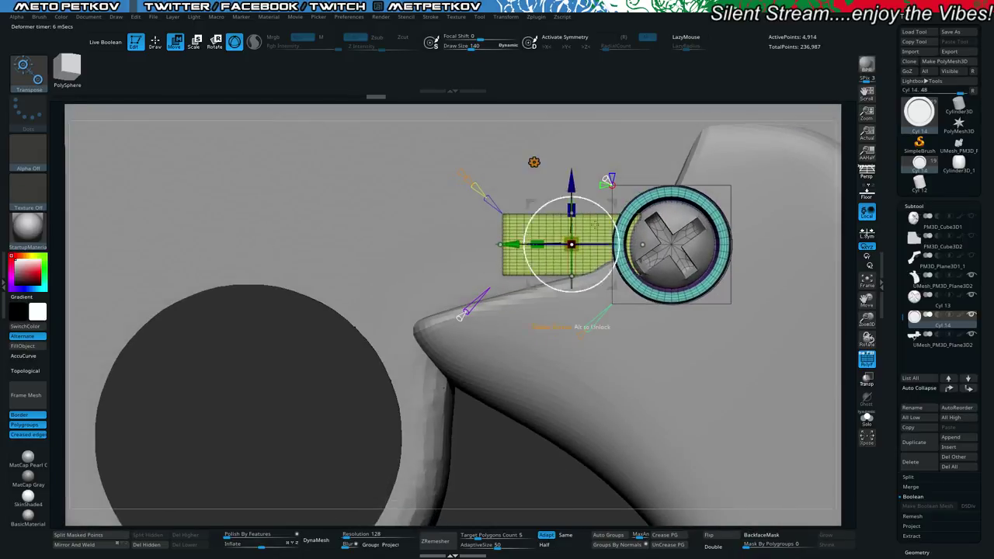
pyautogui.moveTo(536, 212); pyautogui.dragTo(572, 161)
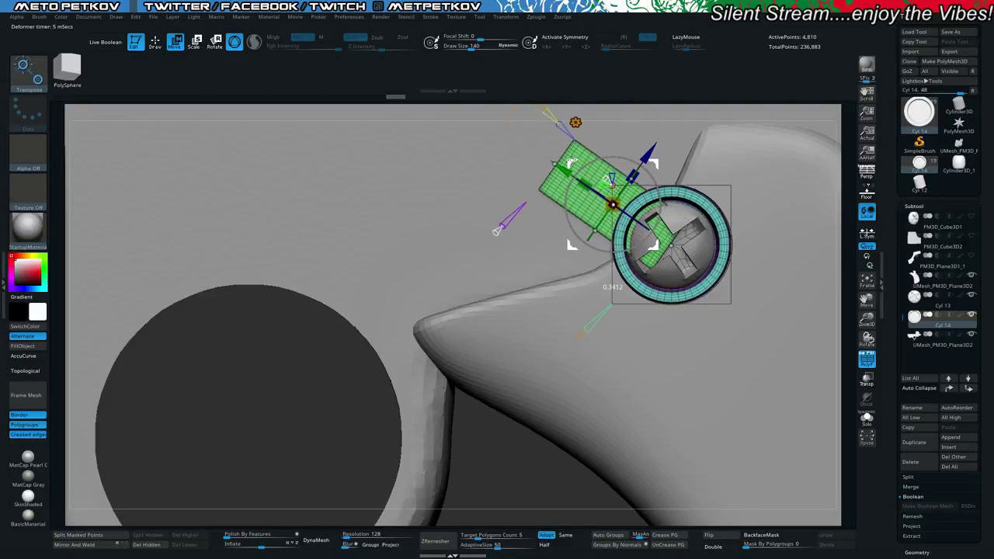
pyautogui.moveTo(613, 204); pyautogui.dragTo(613, 208)
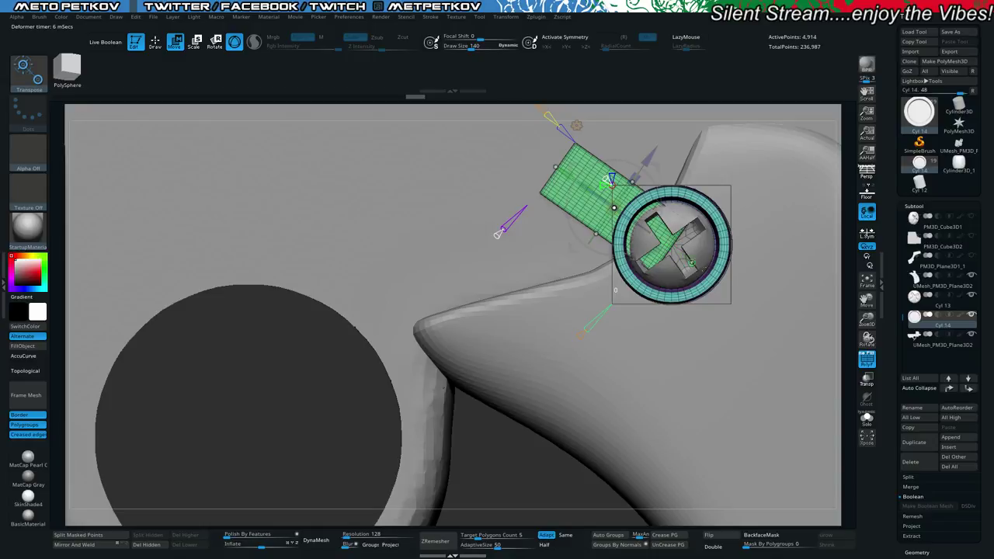
# Adjust the box primitive's handles with the ring isolated and shift the box further in over the ring's rim.
pyautogui.click(576, 125)
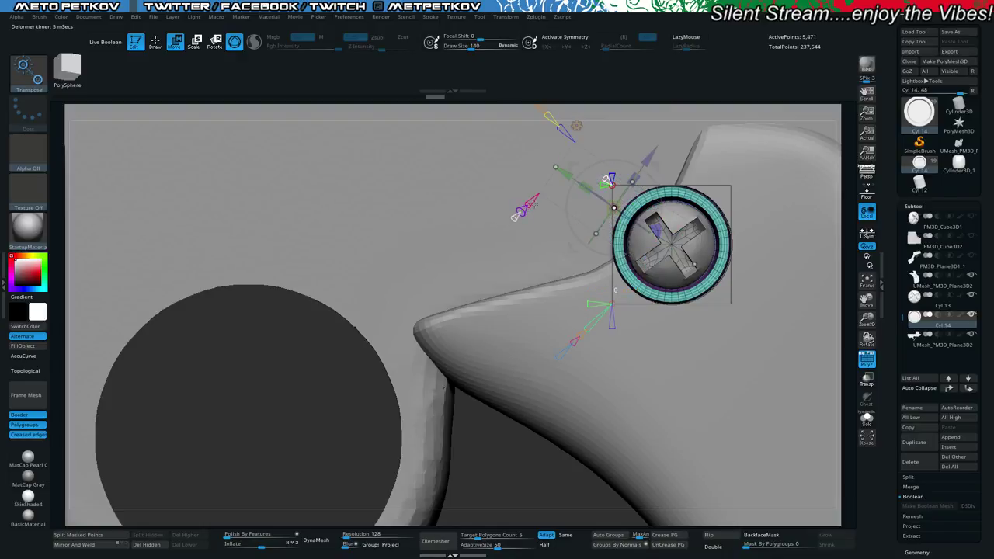
pyautogui.moveTo(514, 218); pyautogui.dragTo(506, 227)
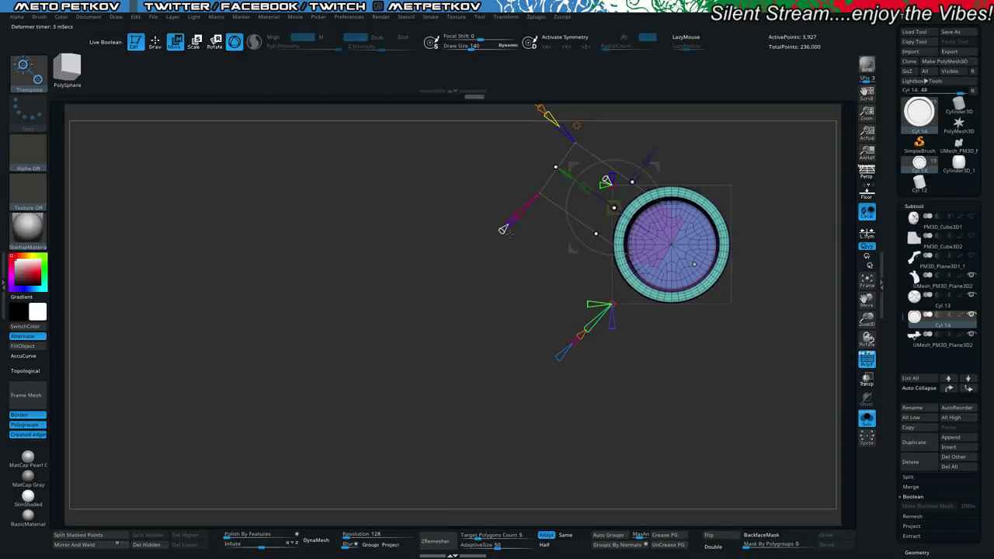
pyautogui.moveTo(506, 226); pyautogui.dragTo(531, 235, button='right')
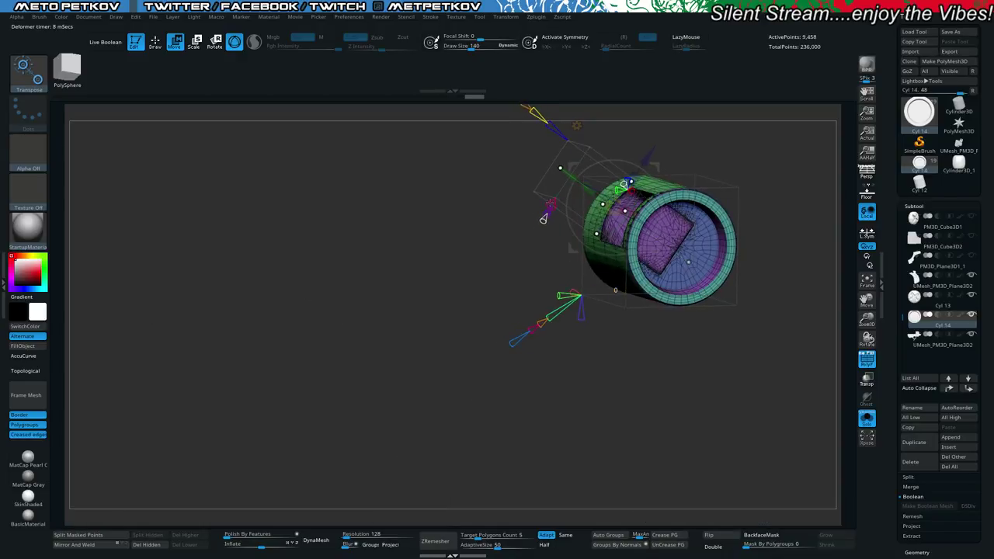
pyautogui.moveTo(514, 199); pyautogui.dragTo(497, 193, button='right')
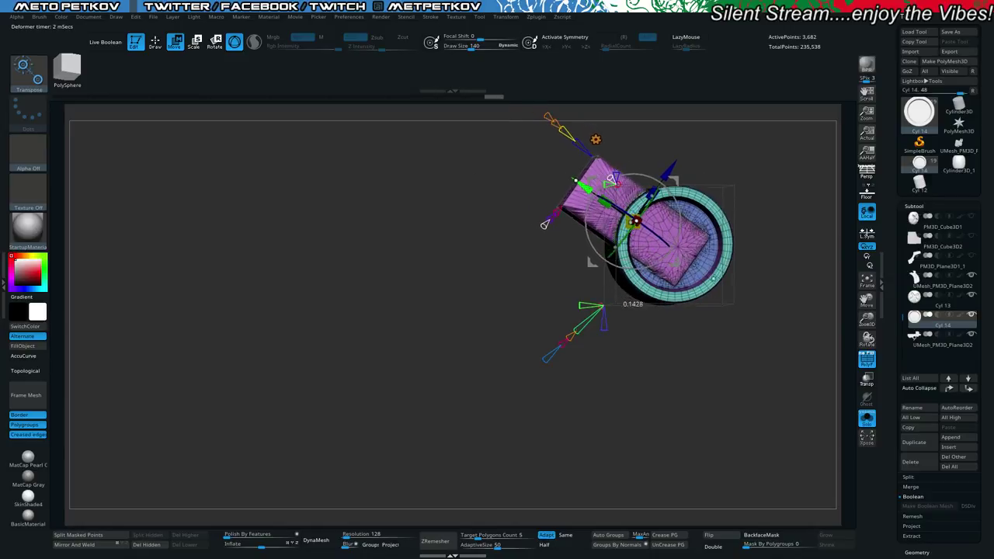
pyautogui.moveTo(503, 208); pyautogui.dragTo(455, 138, button='right')
pyautogui.moveTo(491, 128); pyautogui.dragTo(501, 119)
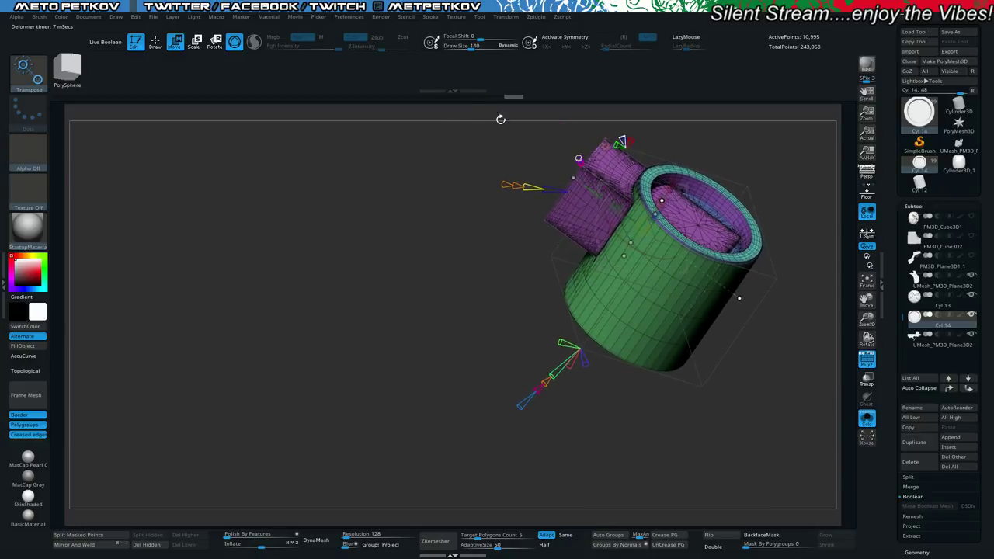
# Undo the last box adjustment and refine the box's extent through the ring wall with its size handle.
pyautogui.moveTo(673, 186); pyautogui.dragTo(669, 189)
pyautogui.hotkey('ctrl', 'z')
pyautogui.moveTo(737, 301); pyautogui.dragTo(738, 300)
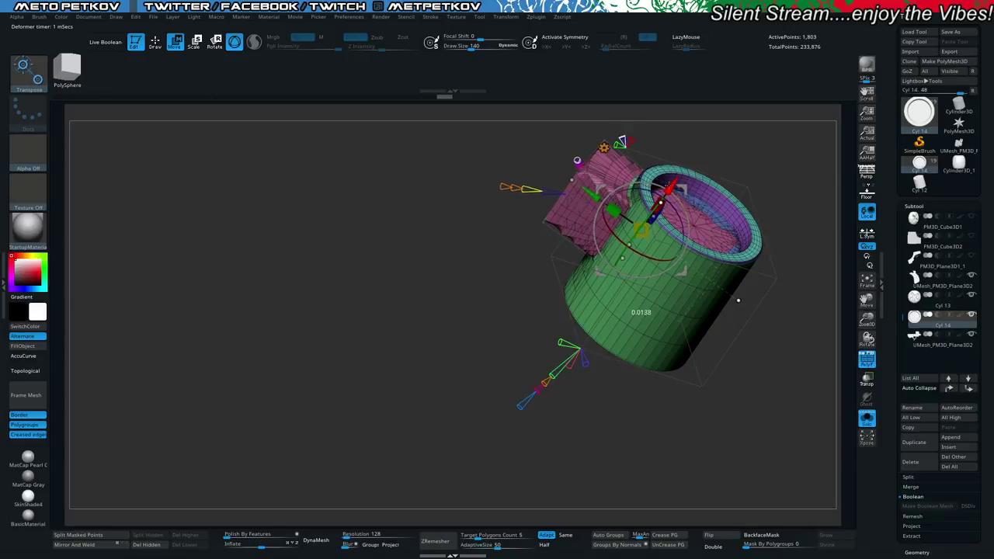
pyautogui.moveTo(571, 337); pyautogui.dragTo(524, 386)
pyautogui.moveTo(485, 252); pyautogui.dragTo(469, 202)
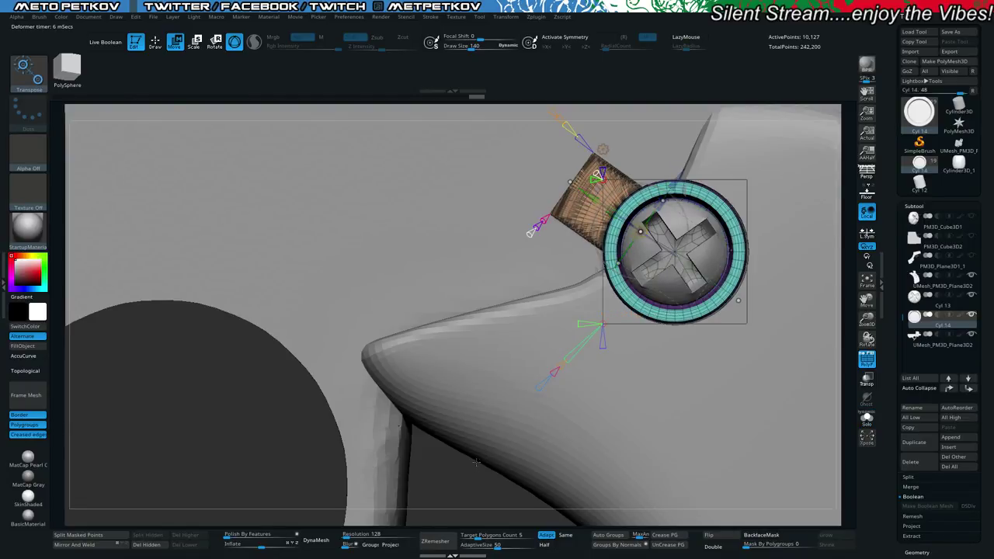
# Pull back the box's inner end and shift the box outward along its diagonal until it clears the cross-slot screw.
pyautogui.moveTo(488, 464); pyautogui.dragTo(580, 460)
pyautogui.keyDown('ctrl'); pyautogui.moveTo(693, 236); pyautogui.dragTo(703, 236); pyautogui.keyUp('ctrl')
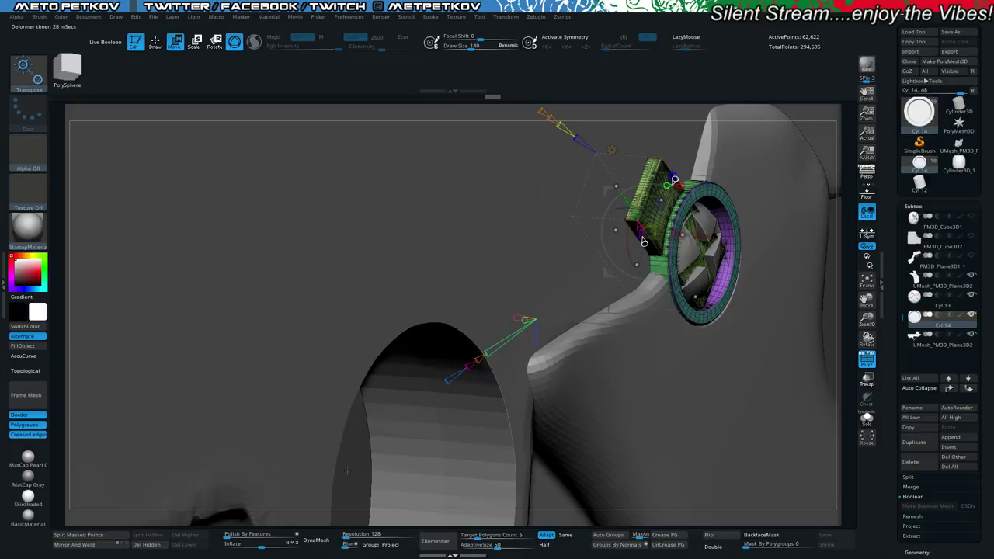
pyautogui.moveTo(355, 459); pyautogui.dragTo(323, 449)
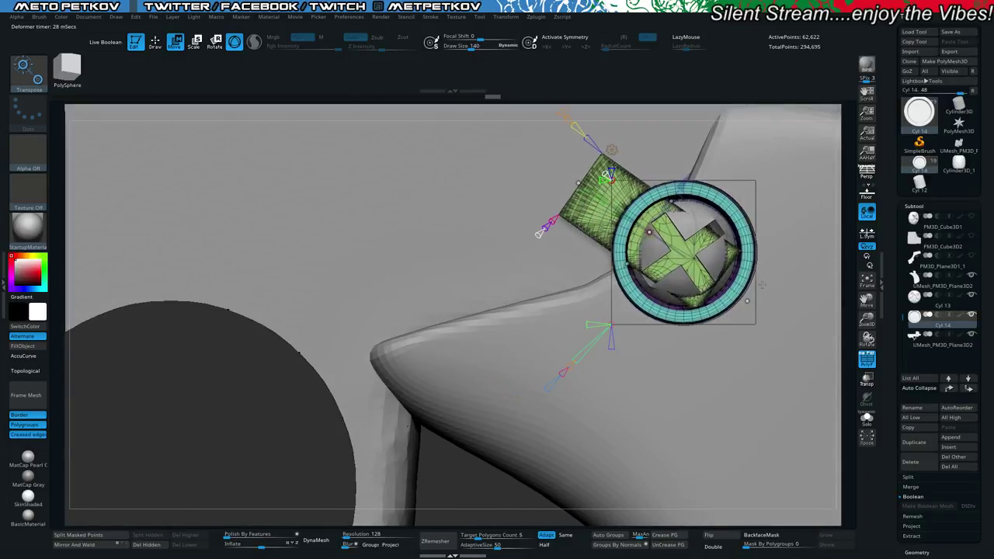
pyautogui.moveTo(726, 286); pyautogui.dragTo(684, 257)
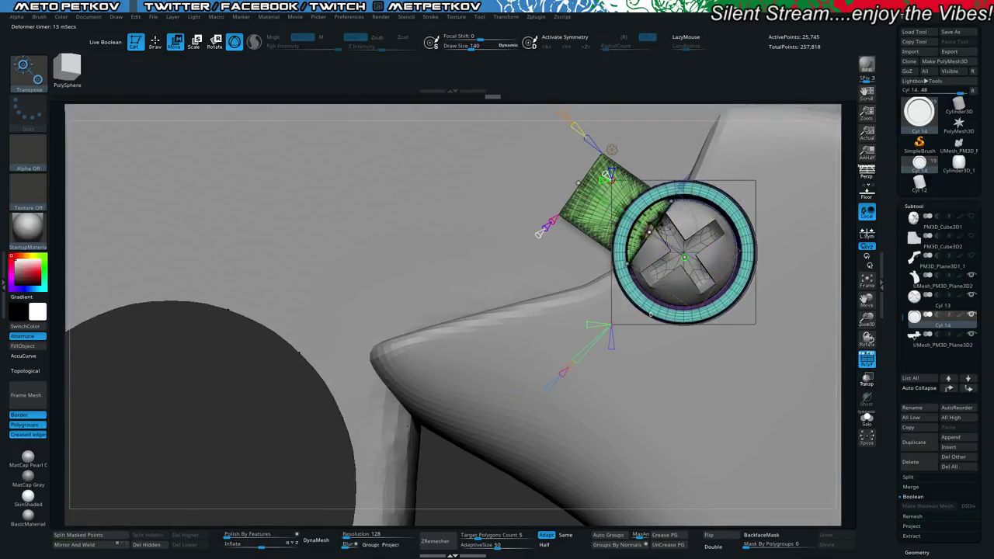
pyautogui.moveTo(591, 194); pyautogui.dragTo(577, 186)
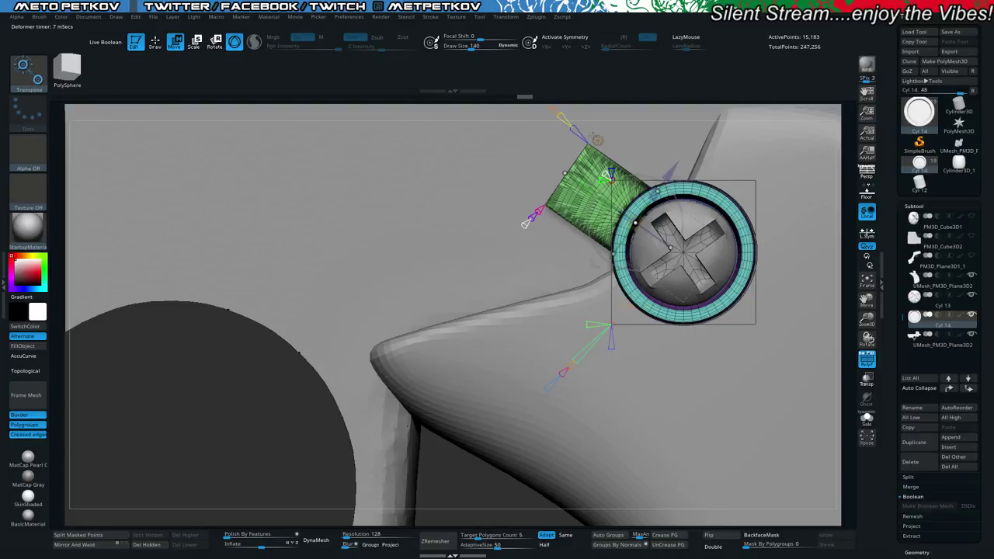
# Try a Taper deformer on the ring with its projecting box, and undo it.
pyautogui.click(597, 140)
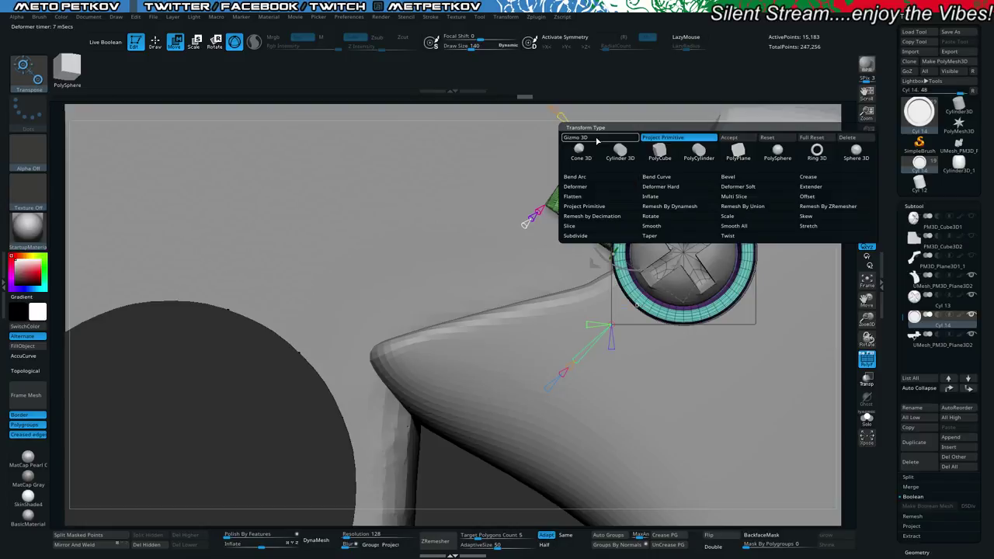
pyautogui.click(649, 235)
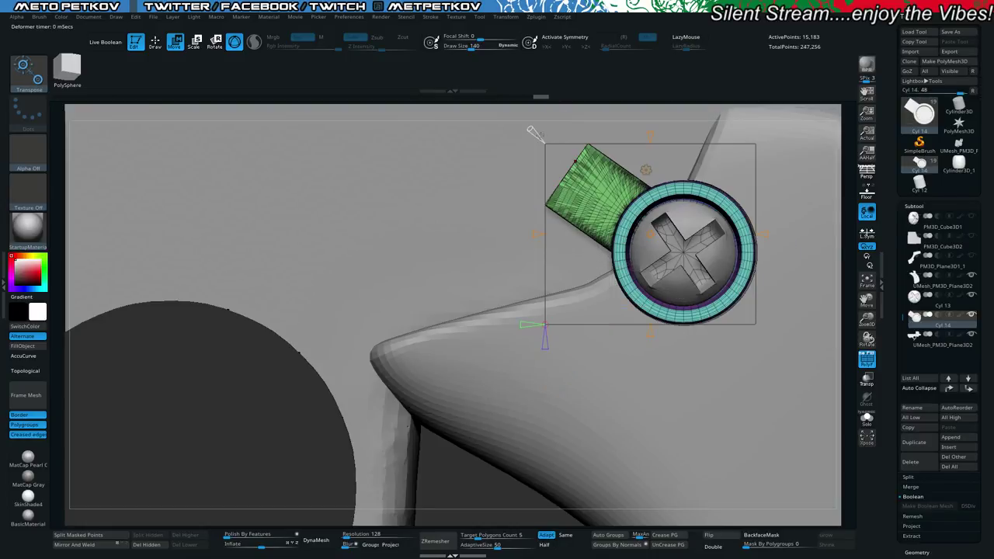
pyautogui.moveTo(568, 170); pyautogui.dragTo(524, 125)
pyautogui.moveTo(533, 234); pyautogui.dragTo(502, 224)
pyautogui.hotkey('ctrl', 'z')
pyautogui.hotkey('ctrl', 'z')
pyautogui.hotkey('ctrl', 'z')
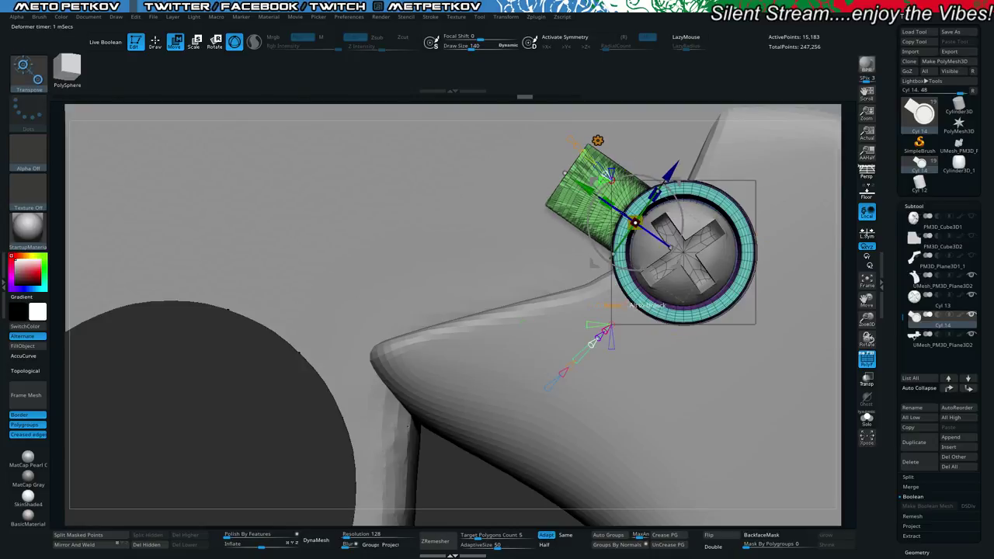
# Narrow the projecting box into a slim diagonal arm attached to the ring.
pyautogui.moveTo(584, 188)
pyautogui.mouseDown()
pyautogui.moveTo(562, 171)
pyautogui.moveTo(584, 188)
pyautogui.mouseUp()
pyautogui.moveTo(654, 194); pyautogui.dragTo(650, 202)
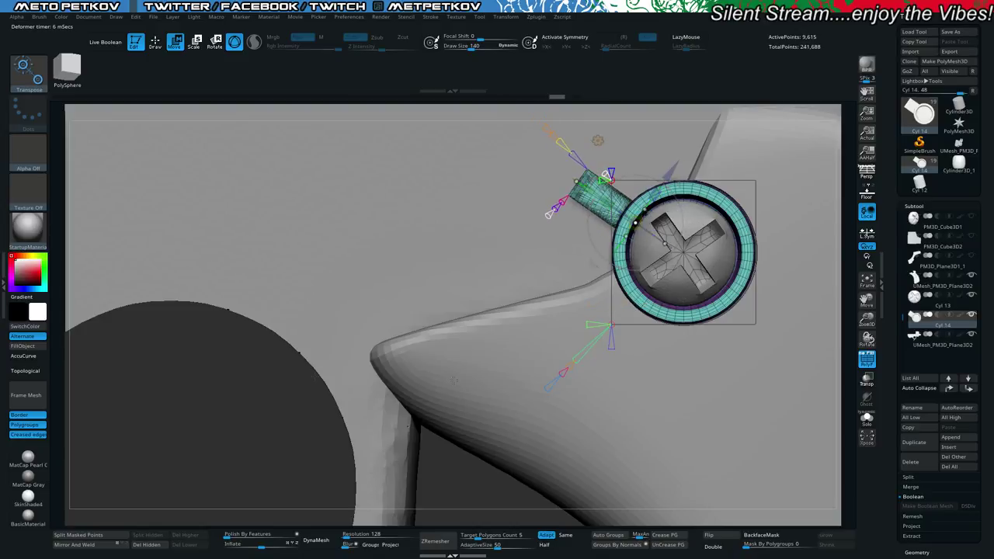
pyautogui.moveTo(196, 377); pyautogui.dragTo(224, 411)
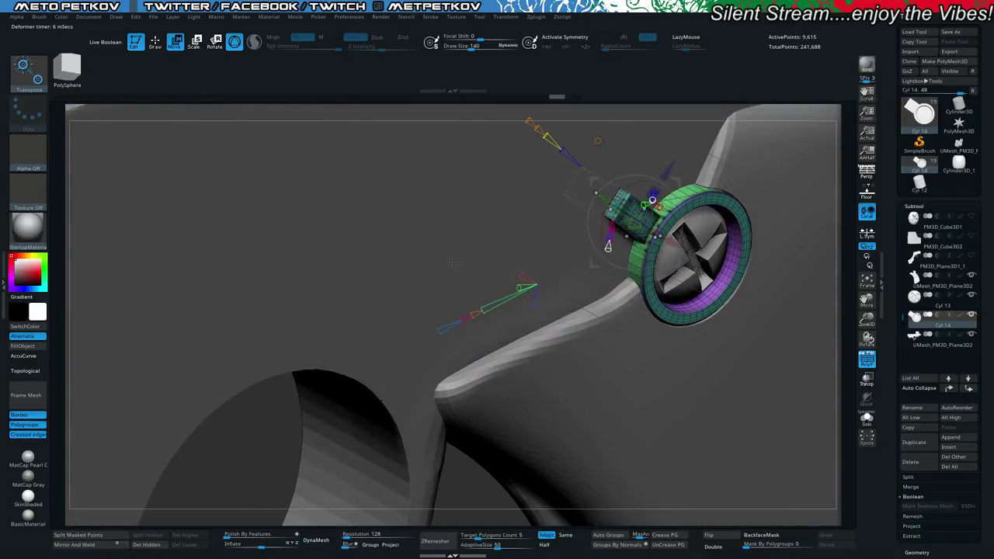
pyautogui.moveTo(485, 308); pyautogui.dragTo(509, 338)
pyautogui.moveTo(244, 422); pyautogui.dragTo(219, 389)
pyautogui.hotkey('shift', 'f')
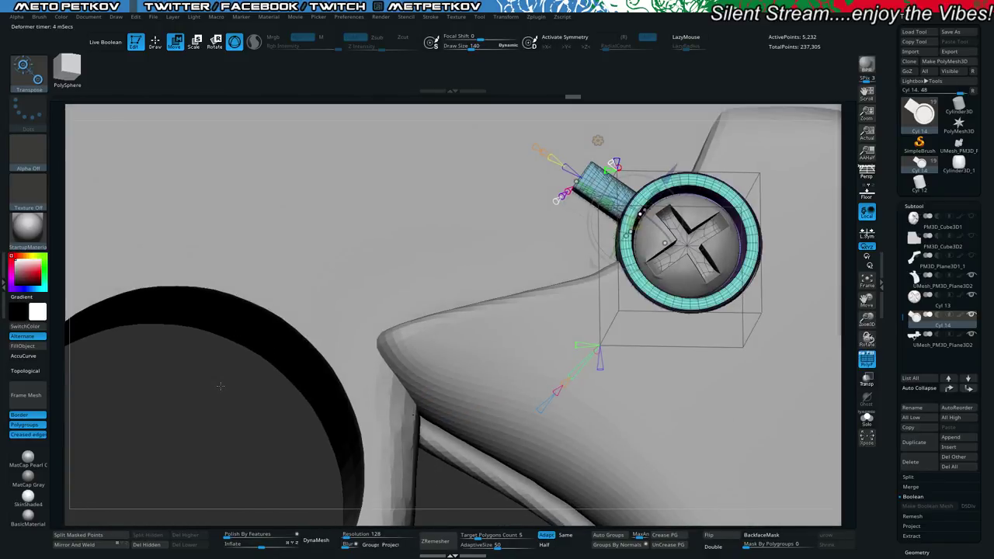
# Examine the arm on the whole gun without polyframe lines, accept the Project Primitive deformation, and return to Draw mode.
pyautogui.press('f')
pyautogui.hotkey('shift', 'f')
pyautogui.press('f')
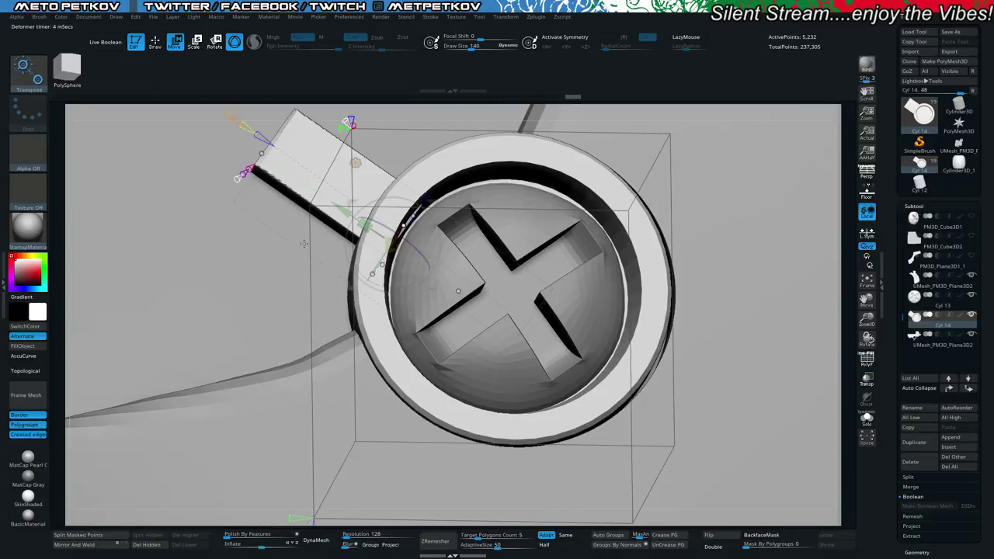
pyautogui.press('f')
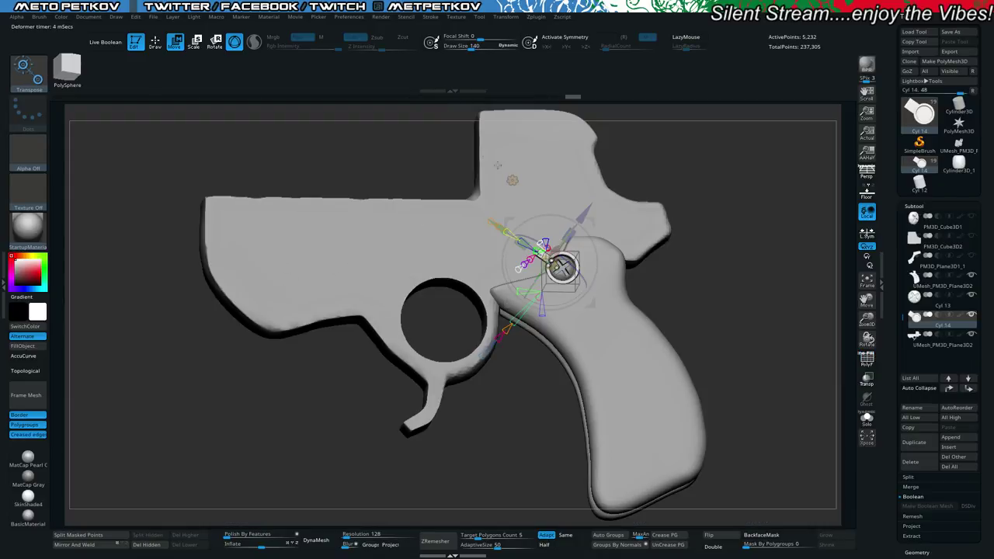
pyautogui.click(511, 180)
pyautogui.click(650, 181)
pyautogui.moveTo(701, 294); pyautogui.dragTo(722, 335)
pyautogui.press('q')
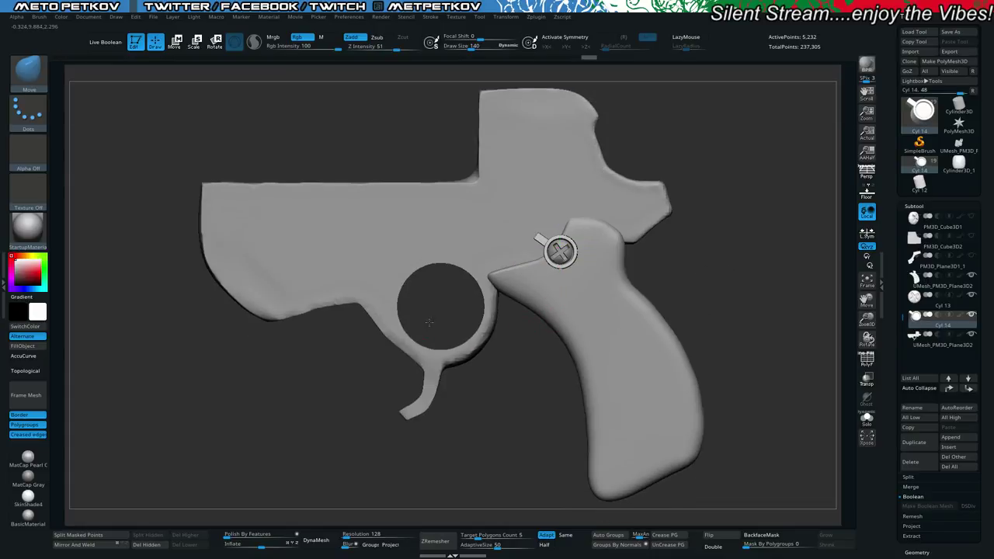
# Duplicate the ring-and-arm subtool Cyl 14.
pyautogui.keyDown('alt'); pyautogui.moveTo(428, 322); pyautogui.dragTo(514, 419); pyautogui.keyUp('alt')
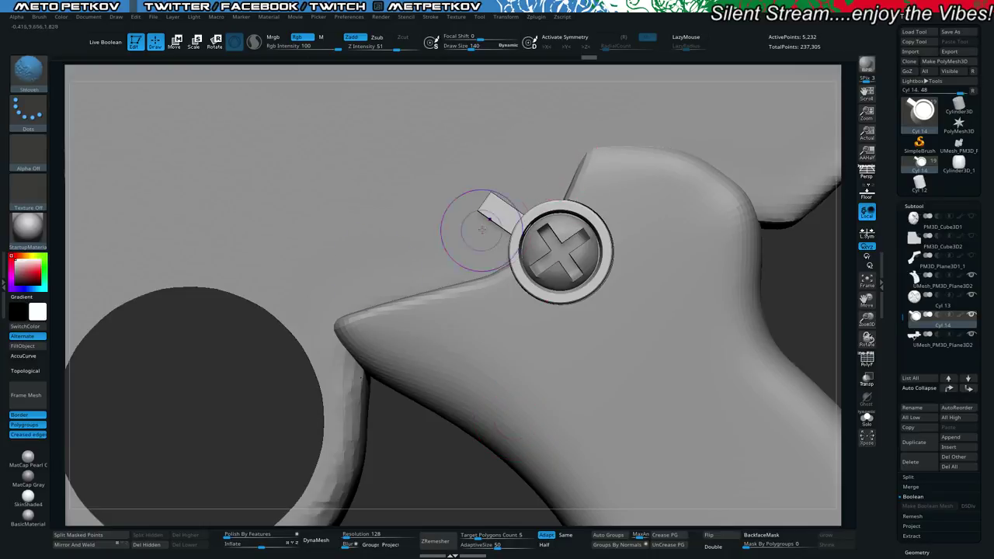
pyautogui.hotkey('shift', 'f')
pyautogui.hotkey('shift', 'f')
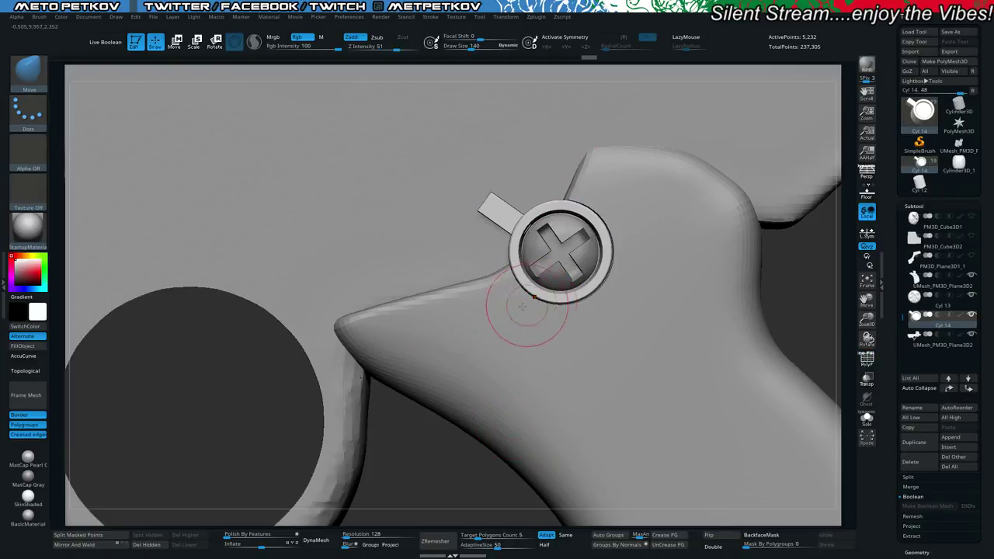
pyautogui.moveTo(183, 384)
pyautogui.mouseDown()
pyautogui.moveTo(203, 391)
pyautogui.moveTo(236, 348)
pyautogui.mouseUp()
pyautogui.hotkey('ctrl', 'shift', 'd')
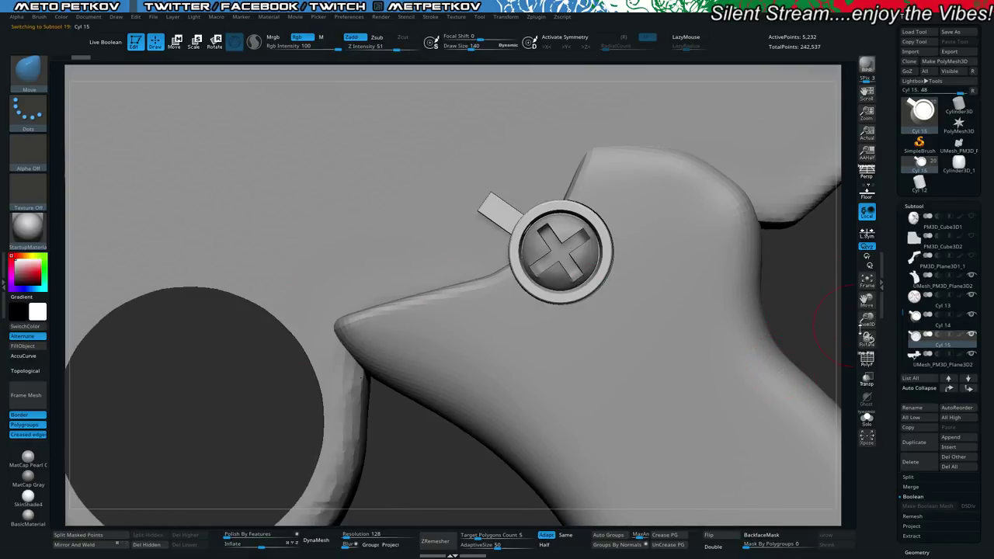
# Select the original Cyl 14 and roll its undo history back to the plain ring without the arm.
pyautogui.click(927, 315)
pyautogui.moveTo(518, 59); pyautogui.dragTo(208, 56)
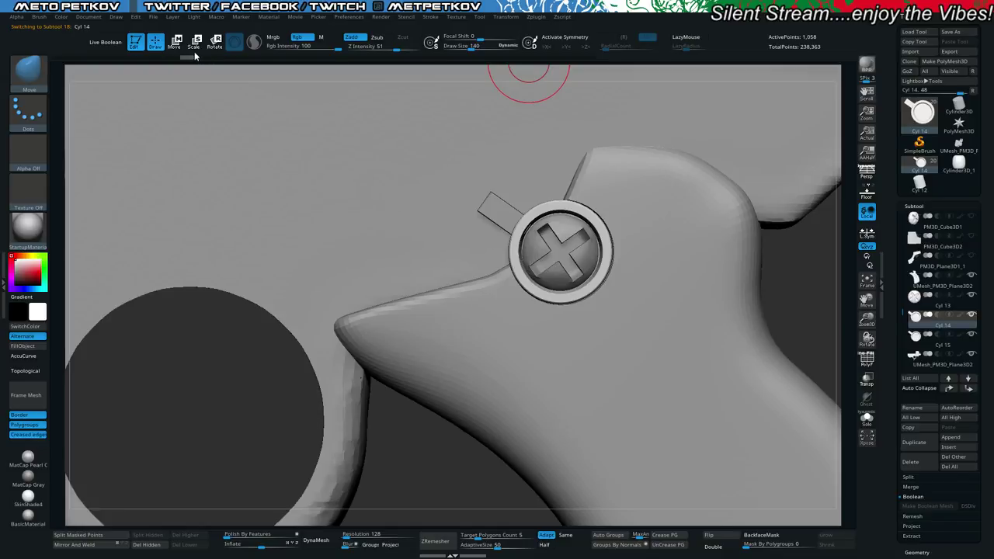
pyautogui.click(200, 57)
pyautogui.hotkey('shift', 'f')
pyautogui.click(221, 59)
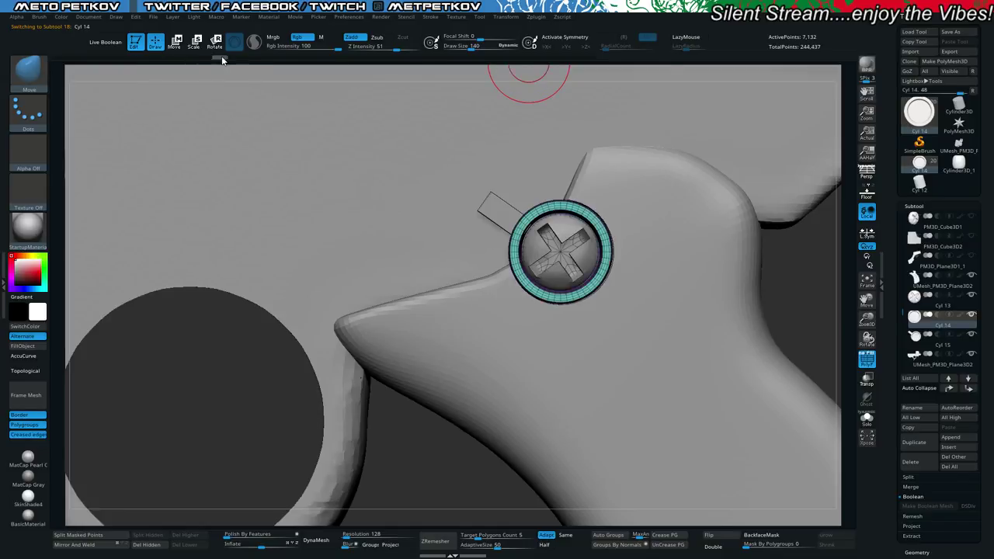
pyautogui.click(208, 59)
# Delete the ring's active deformer and try moving the dense ring off the screw past the arm's outer end.
pyautogui.press('w')
pyautogui.click(522, 169)
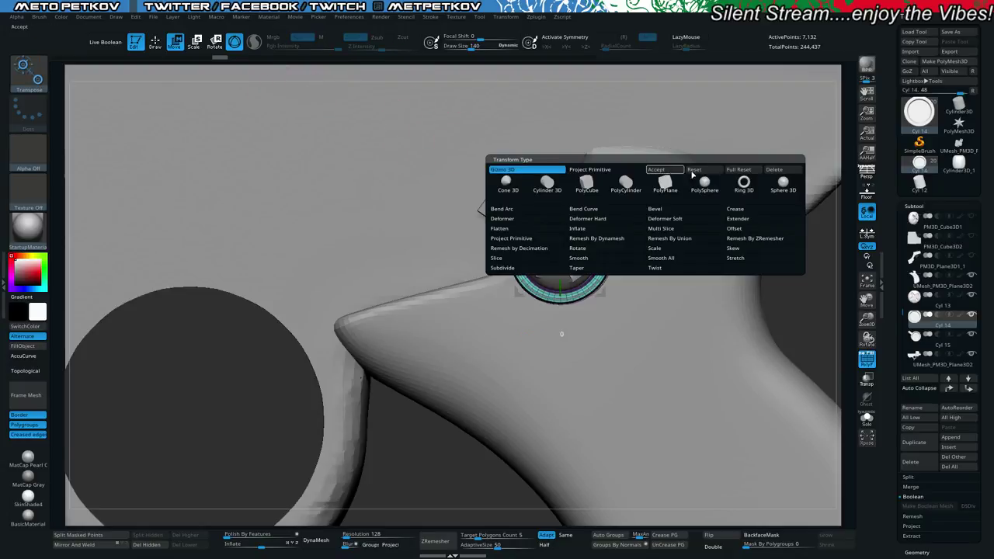
pyautogui.click(777, 171)
pyautogui.moveTo(519, 212); pyautogui.dragTo(406, 141)
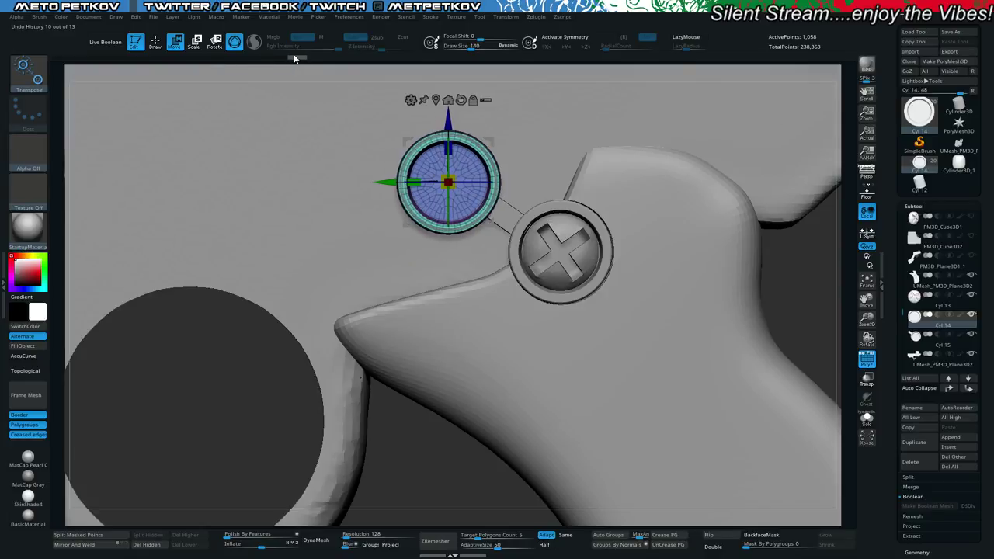
# Roll Cyl 14 back to its low-poly ring state and place it, scaled down, at the arm's outer end.
pyautogui.moveTo(294, 58)
pyautogui.mouseDown()
pyautogui.moveTo(92, 42)
pyautogui.moveTo(54, 51)
pyautogui.moveTo(77, 52)
pyautogui.mouseUp()
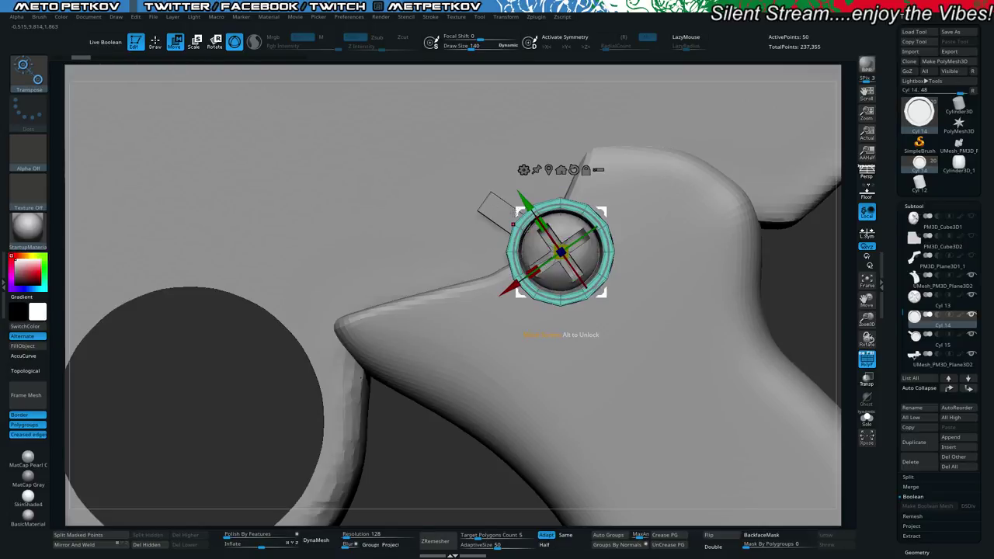
pyautogui.moveTo(518, 212); pyautogui.dragTo(407, 141)
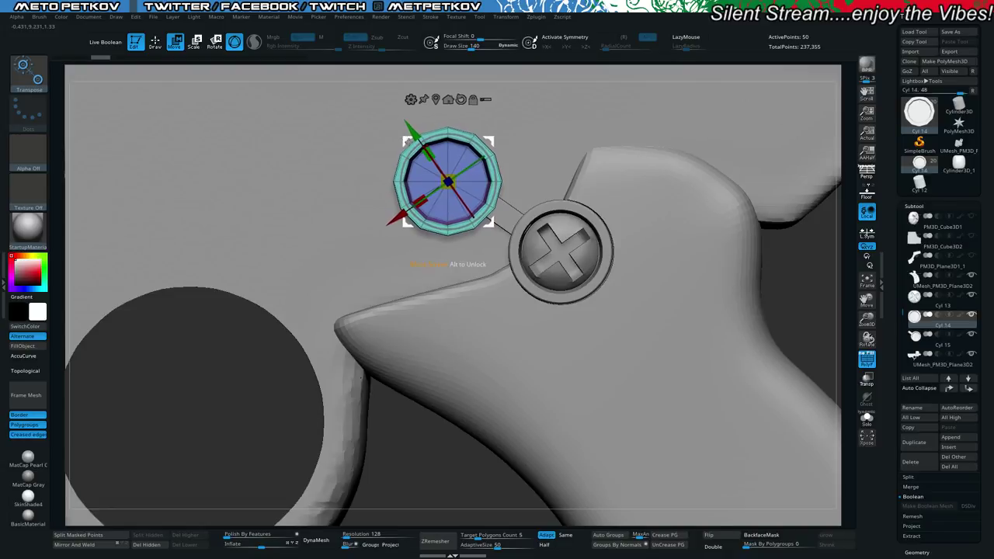
pyautogui.moveTo(173, 378); pyautogui.dragTo(279, 381)
pyautogui.moveTo(443, 179); pyautogui.dragTo(488, 238)
pyautogui.moveTo(402, 140); pyautogui.dragTo(468, 176)
# Move the small ring along its axis out of the gun body so it protrudes at the arm's end.
pyautogui.click(179, 426)
pyautogui.click(173, 420)
pyautogui.moveTo(98, 487); pyautogui.dragTo(120, 460)
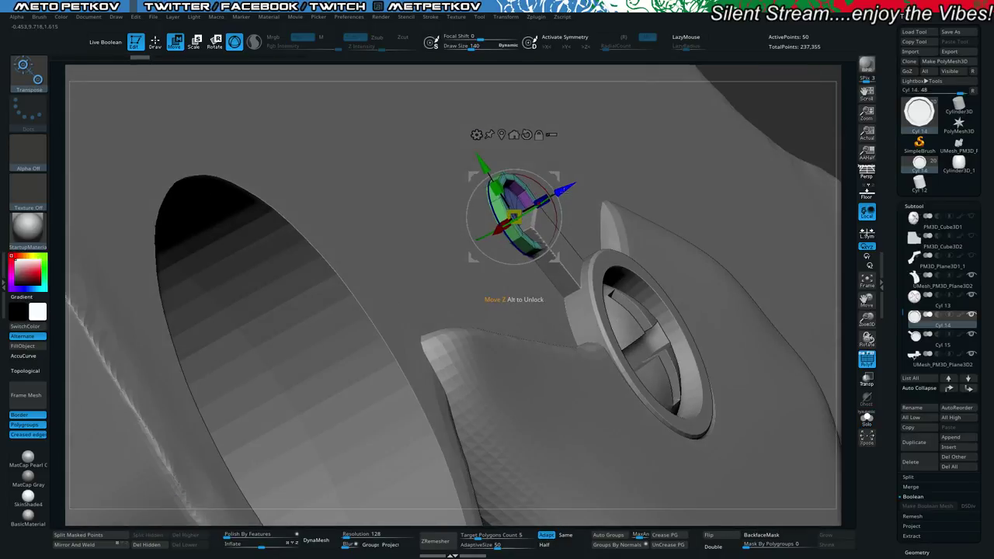
pyautogui.moveTo(582, 186); pyautogui.dragTo(580, 187)
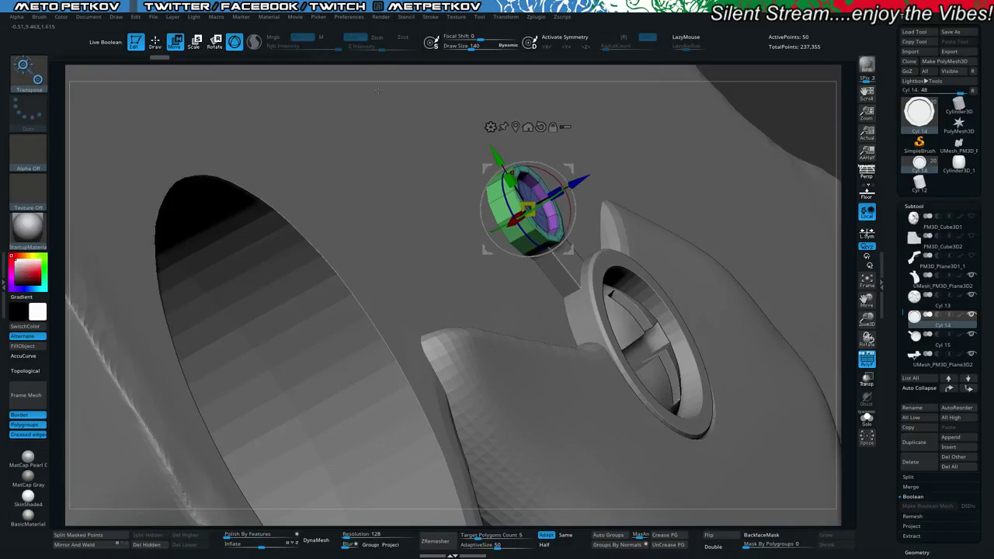
# Return to Draw mode, hide the polyframe lines on the small ring, and make the cross-slot screw Cyl 13 the active subtool.
pyautogui.moveTo(372, 73); pyautogui.dragTo(367, 130)
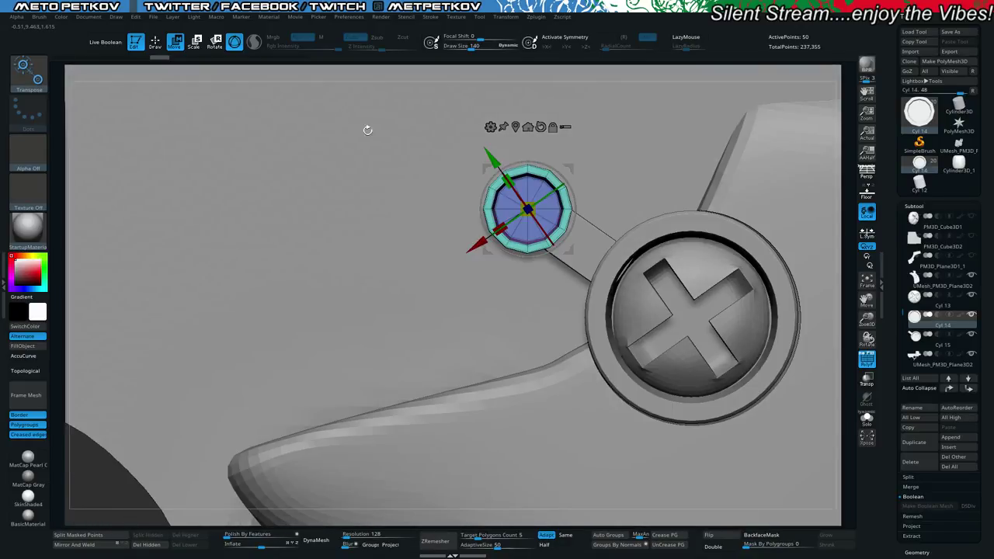
pyautogui.press('q')
pyautogui.press('f')
pyautogui.press('f')
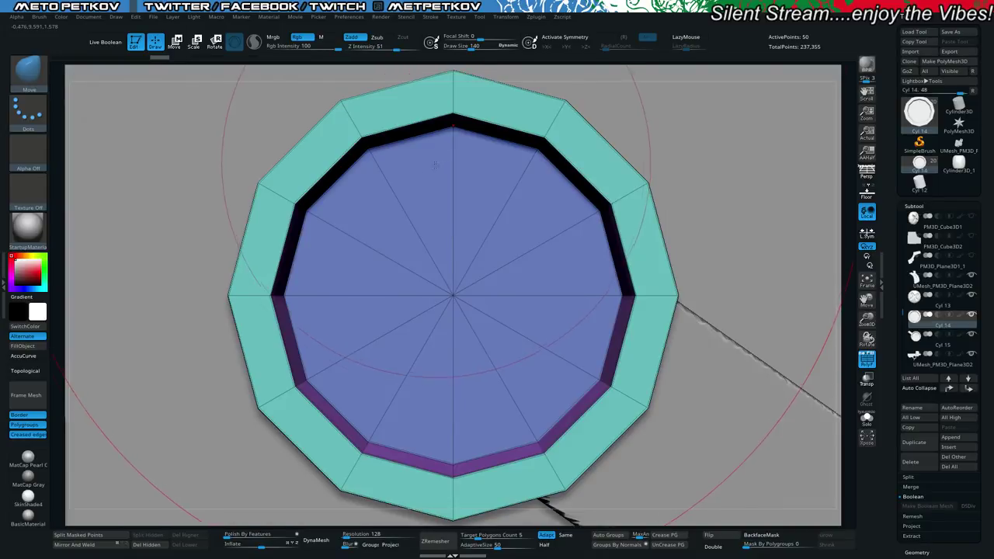
pyautogui.keyDown('alt'); pyautogui.moveTo(529, 426); pyautogui.dragTo(410, 342); pyautogui.keyUp('alt')
pyautogui.hotkey('shift', 'f')
pyautogui.moveTo(357, 361); pyautogui.dragTo(380, 512)
pyautogui.keyDown('alt'); pyautogui.moveTo(388, 371); pyautogui.dragTo(438, 489); pyautogui.keyUp('alt')
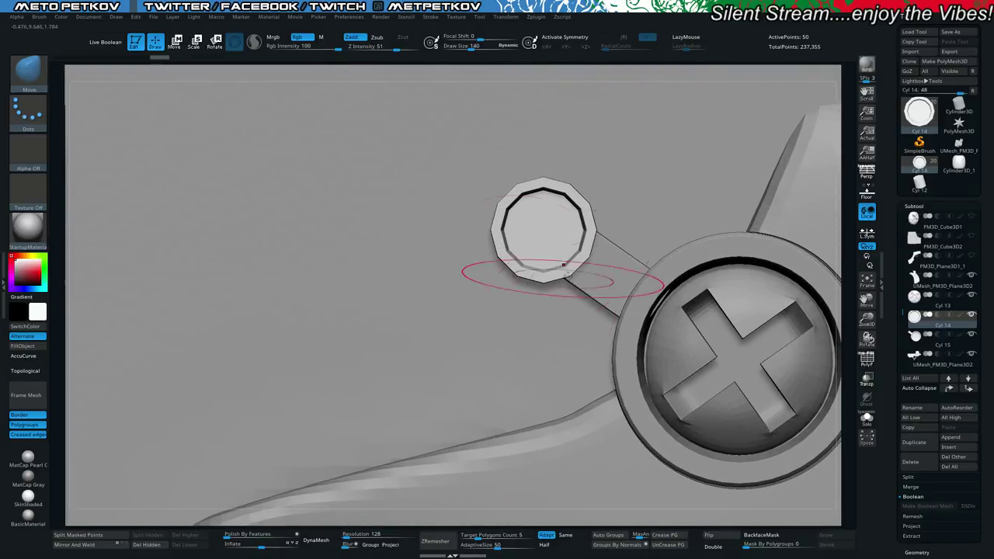
pyautogui.keyDown('alt'); pyautogui.click(659, 344); pyautogui.keyUp('alt')
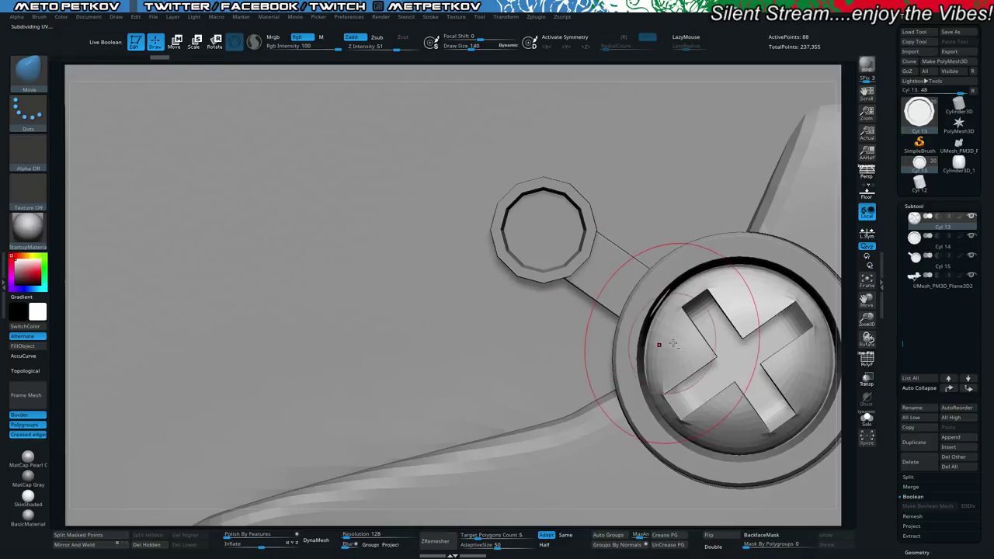
# Duplicate the cross-slot screw Cyl 13 and fit the copy, scaled down, inside the small ring at the arm's end.
pyautogui.hotkey('ctrl', 'shift', 'd')
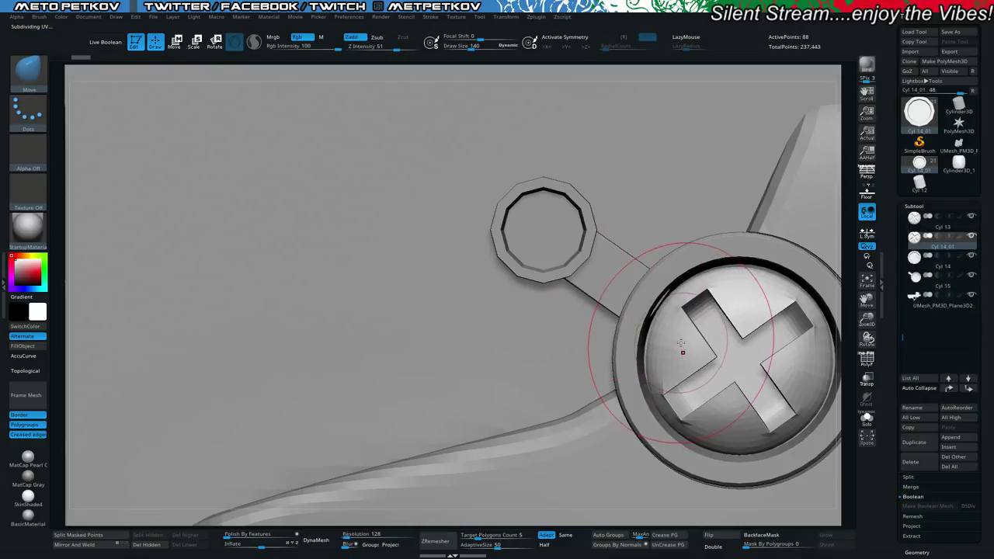
pyautogui.press('w')
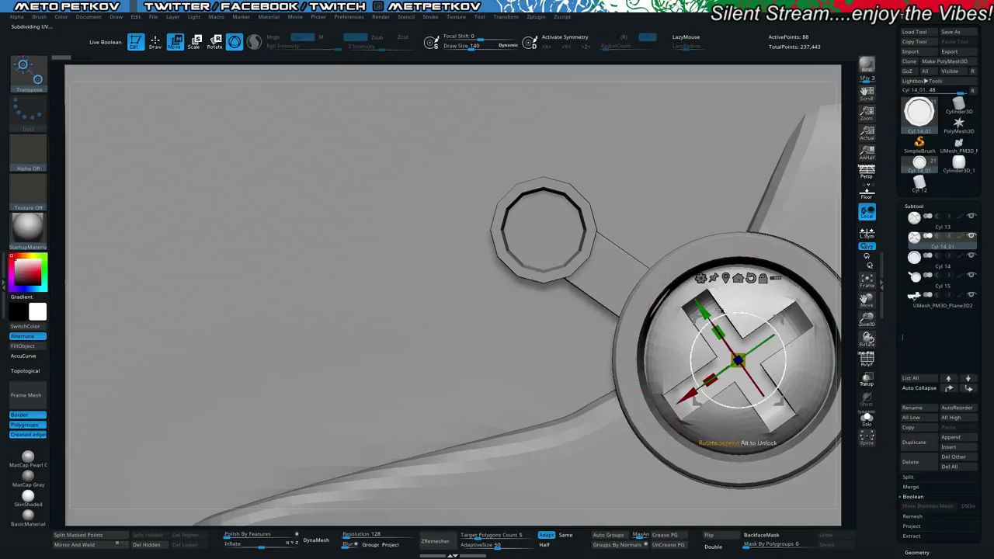
pyautogui.moveTo(697, 325); pyautogui.dragTo(498, 188)
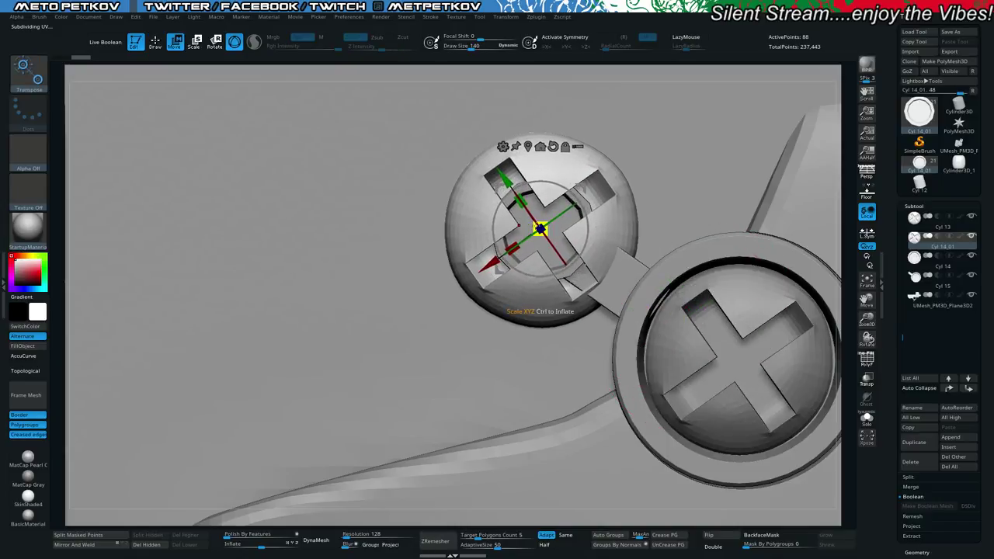
pyautogui.moveTo(540, 229); pyautogui.dragTo(556, 256)
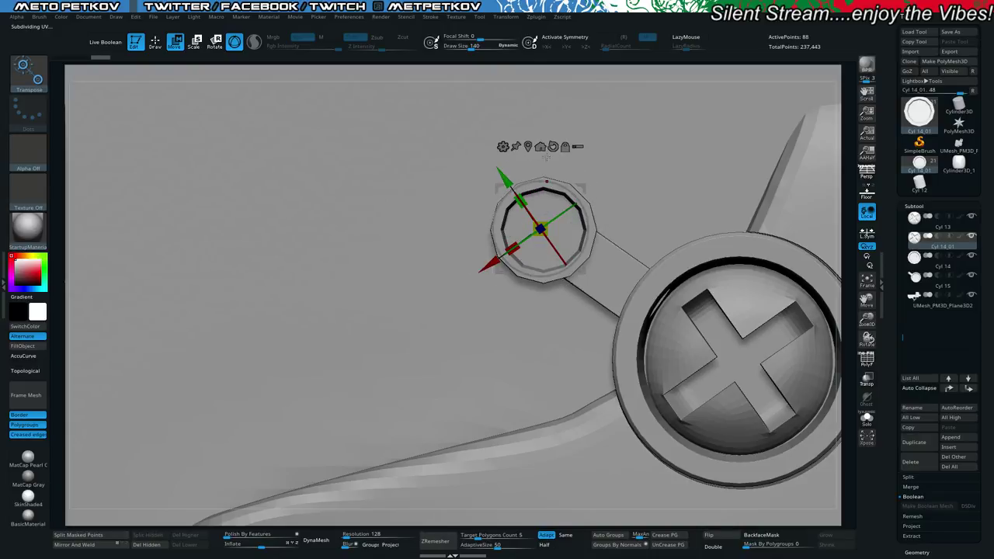
pyautogui.hotkey('alt', 's')
pyautogui.hotkey('alt', 's')
pyautogui.moveTo(601, 246); pyautogui.dragTo(637, 255)
pyautogui.moveTo(828, 353); pyautogui.dragTo(780, 332)
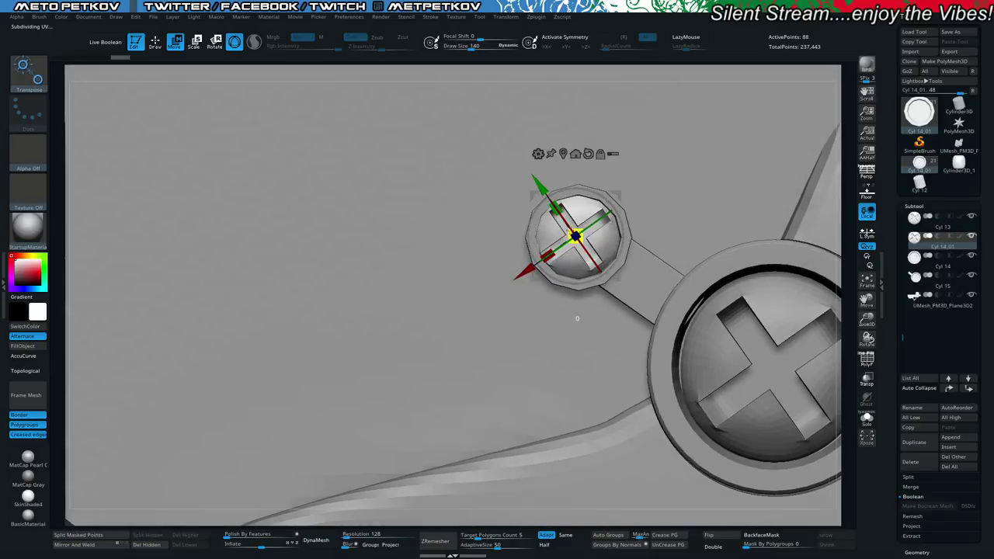
pyautogui.moveTo(576, 236); pyautogui.dragTo(571, 238)
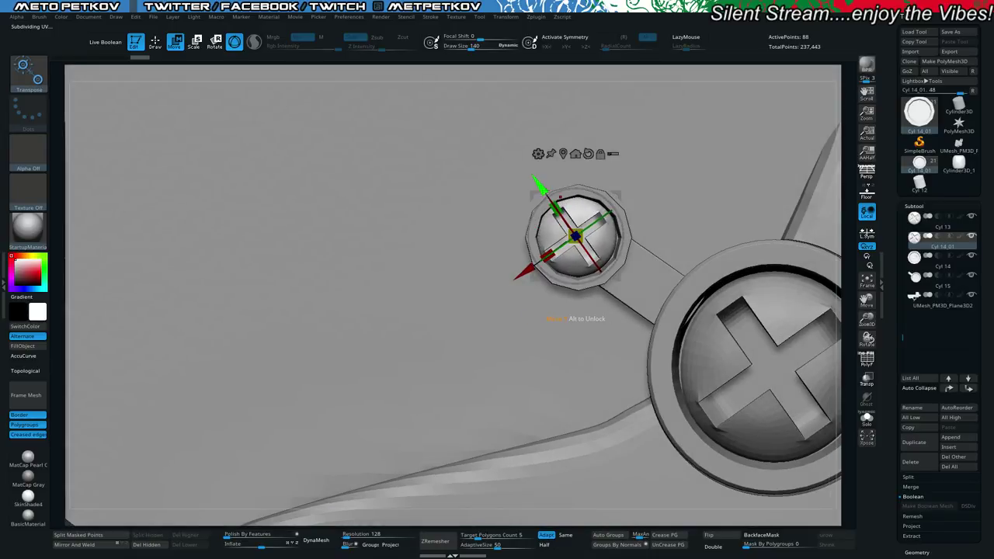
# Return to Draw mode, make the small ring Cyl 14 the active subtool and turn on its dynamic subdivision smoothing.
pyautogui.press('q')
pyautogui.press('space')
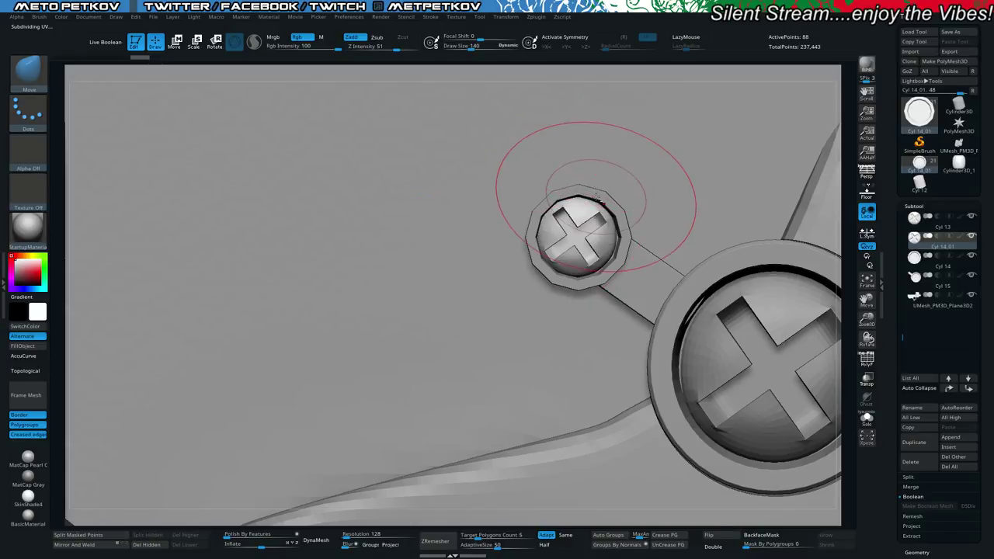
pyautogui.keyDown('alt'); pyautogui.click(596, 198); pyautogui.keyUp('alt')
pyautogui.press('d')
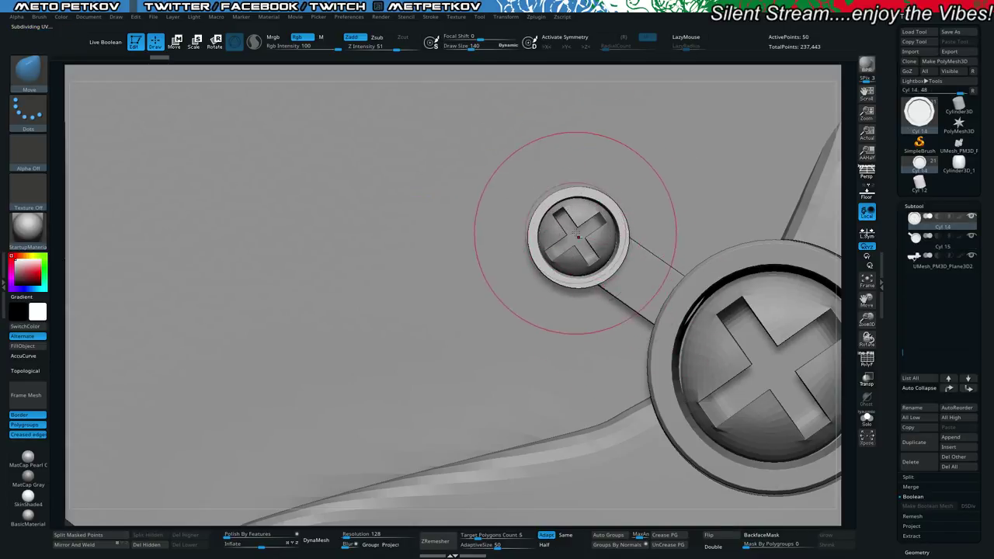
# Nudge the small screw copy into the centre of its ring, and make the arm Cyl 15 the active subtool.
pyautogui.hotkey('ctrl', 'shift', 'z')
pyautogui.press('w')
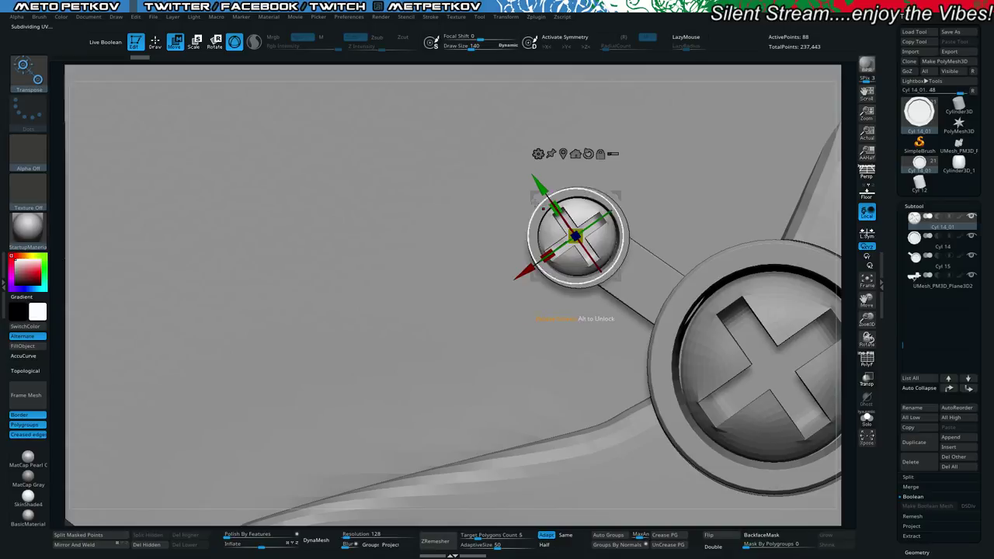
pyautogui.moveTo(532, 197); pyautogui.dragTo(533, 200)
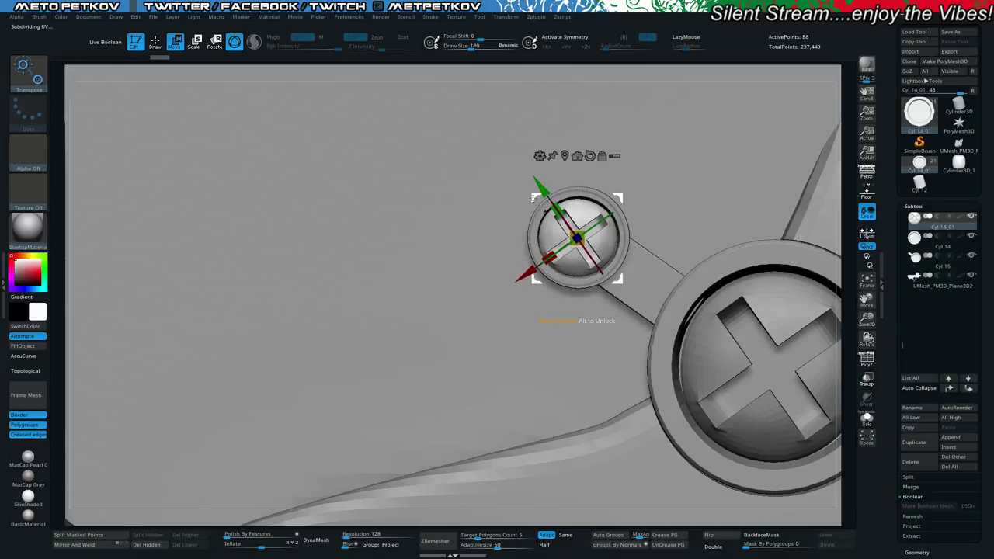
pyautogui.keyDown('alt'); pyautogui.click(685, 305); pyautogui.keyUp('alt')
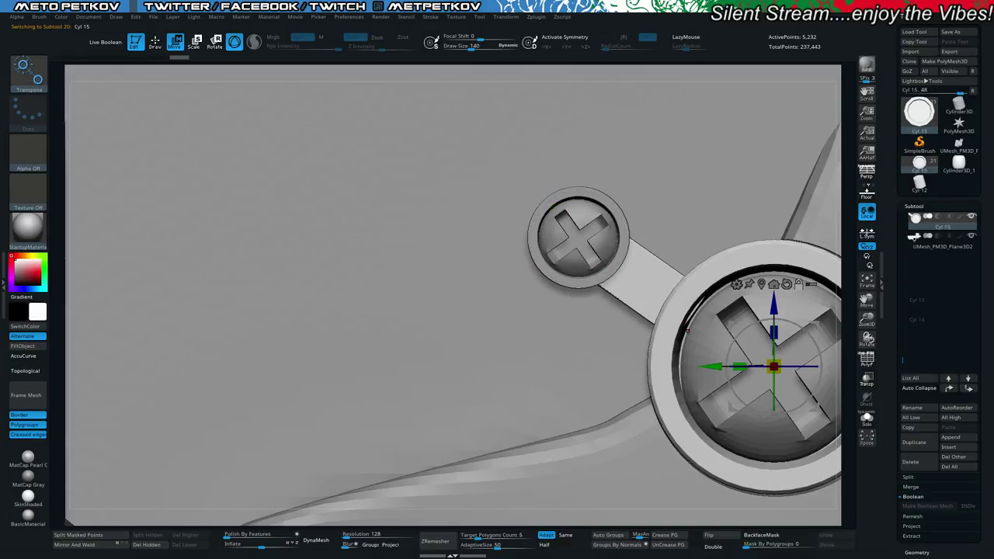
# Examine the screws, rings and arm up close and in proportion to the whole gun body and grip.
pyautogui.hotkey('alt', 's')
pyautogui.moveTo(570, 371); pyautogui.dragTo(520, 352)
pyautogui.hotkey('shift', 'f')
pyautogui.hotkey('shift', 'f')
pyautogui.hotkey('alt', 's')
pyautogui.hotkey('alt', 's')
pyautogui.hotkey('alt', 's')
pyautogui.press('f')
pyautogui.press('f')
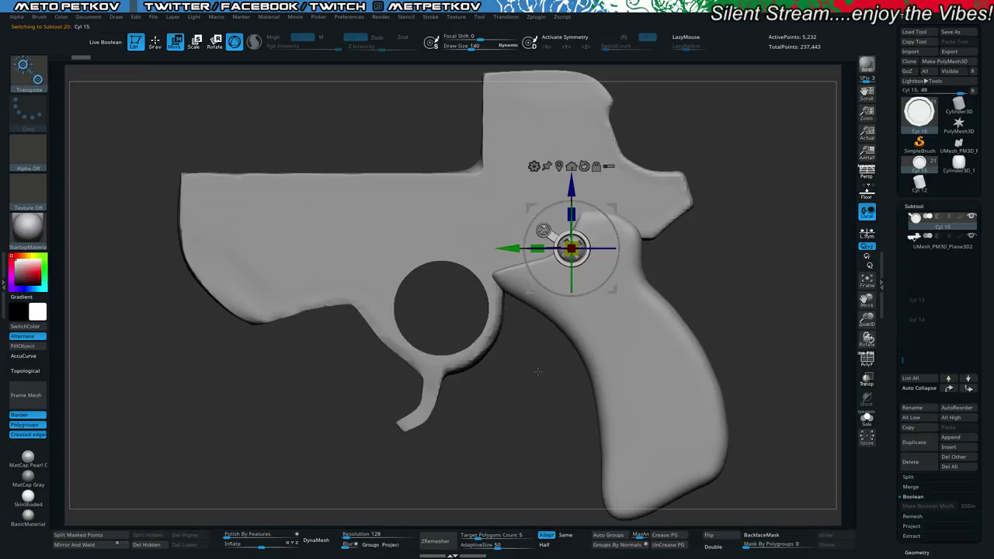
pyautogui.moveTo(536, 373); pyautogui.dragTo(556, 397)
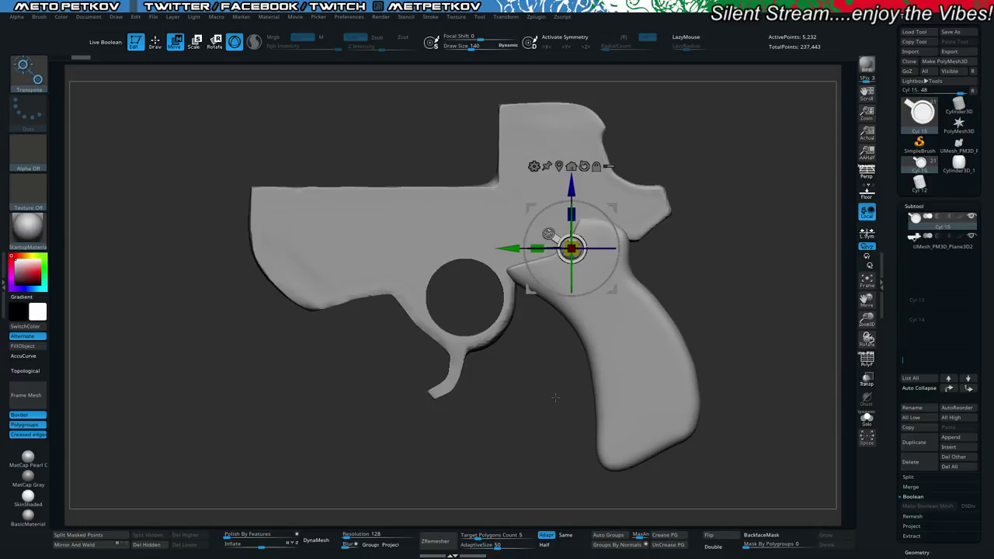
# Show all the gun's subtools again, return to Draw mode and make the gun body UMesh_PM3D_Plane3D2 the active subtool.
pyautogui.click(970, 218)
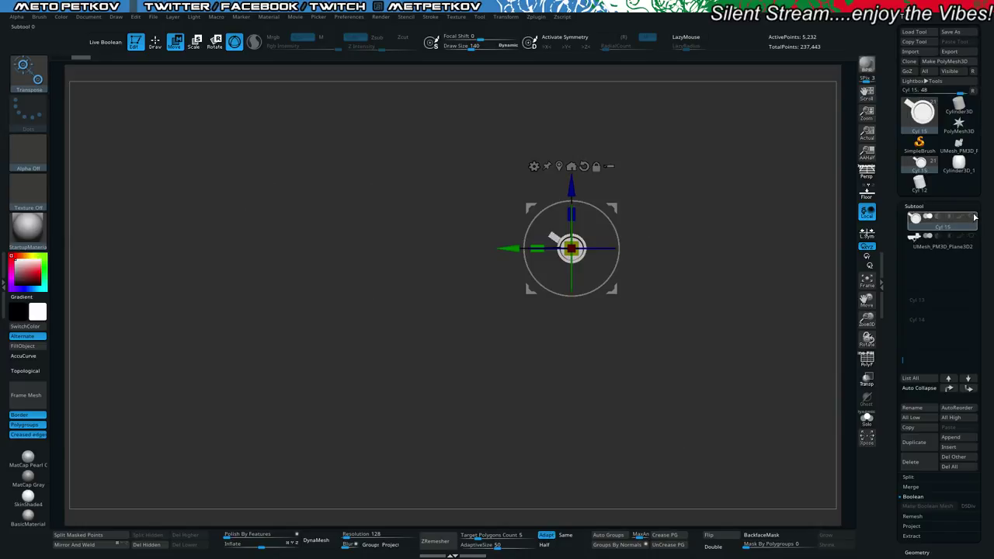
pyautogui.press('q')
pyautogui.moveTo(543, 395)
pyautogui.mouseDown()
pyautogui.moveTo(511, 380)
pyautogui.moveTo(561, 387)
pyautogui.mouseUp()
pyautogui.moveTo(524, 426); pyautogui.dragTo(518, 402)
pyautogui.keyDown('alt'); pyautogui.click(412, 300); pyautogui.keyUp('alt')
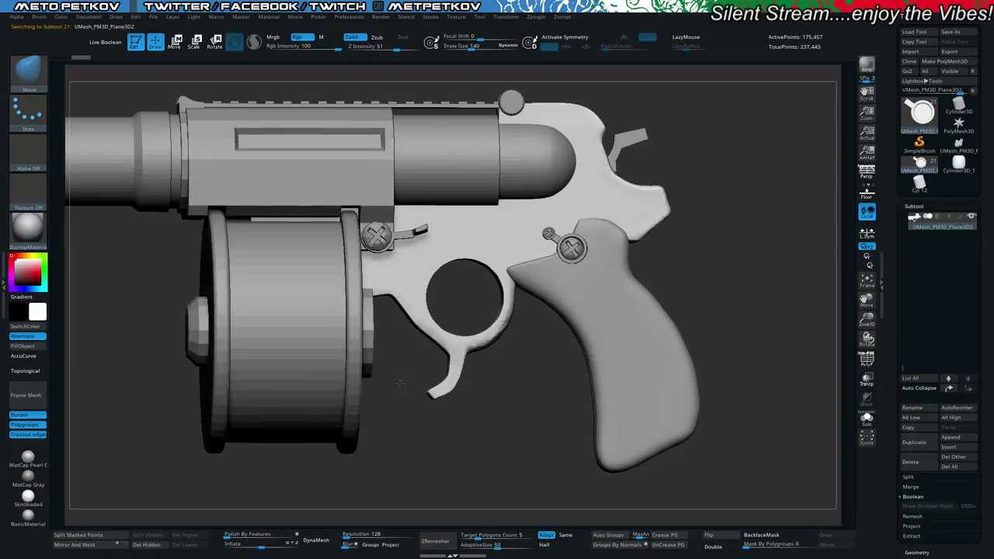
# Examine the gun body's mesh and surface around the trigger guard, with its polyframe and both isolated and with the other parts.
pyautogui.hotkey('alt', 's')
pyautogui.moveTo(399, 371); pyautogui.dragTo(411, 394)
pyautogui.hotkey('alt', 's')
pyautogui.hotkey('shift', 'f')
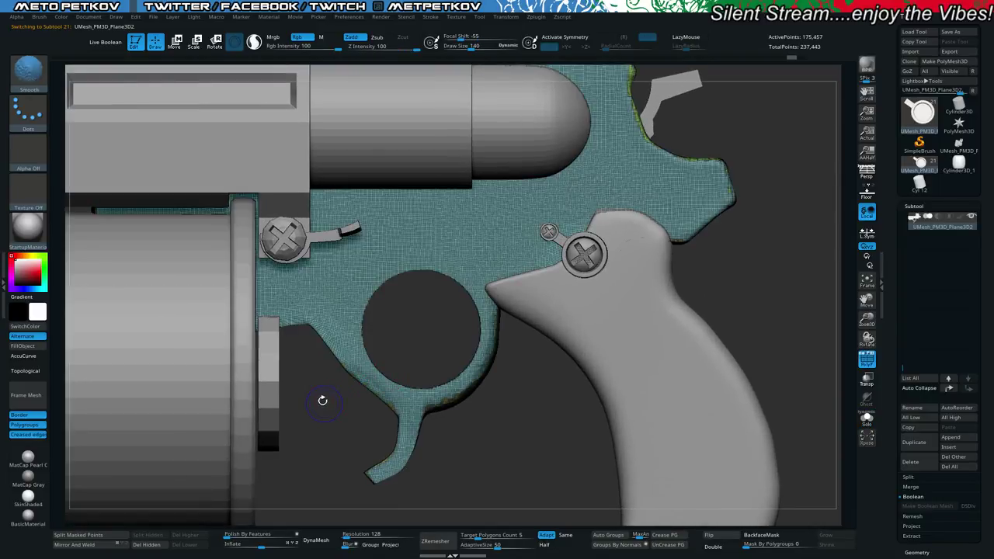
pyautogui.hotkey('shift', 'f')
pyautogui.keyDown('alt'); pyautogui.moveTo(321, 399); pyautogui.dragTo(480, 390); pyautogui.keyUp('alt')
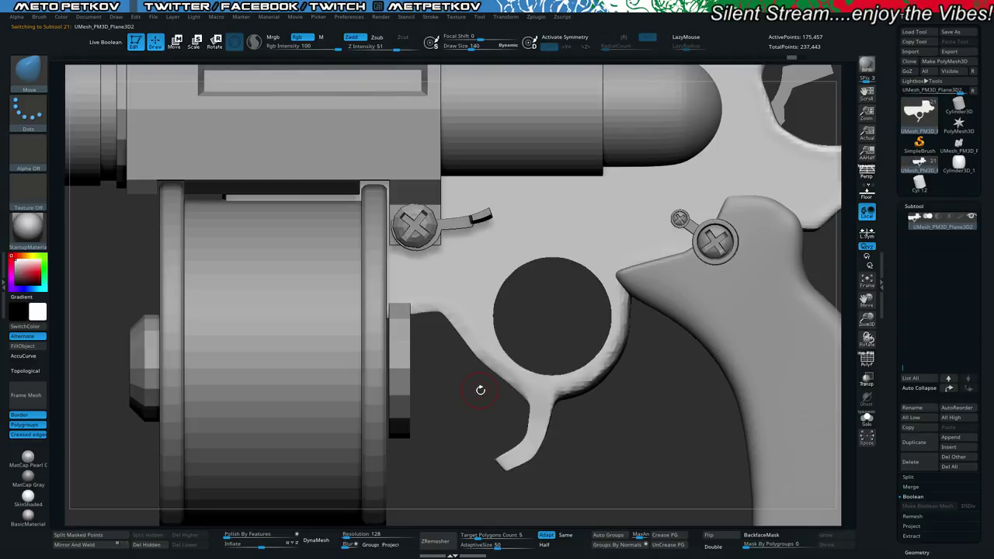
pyautogui.hotkey('alt', 's')
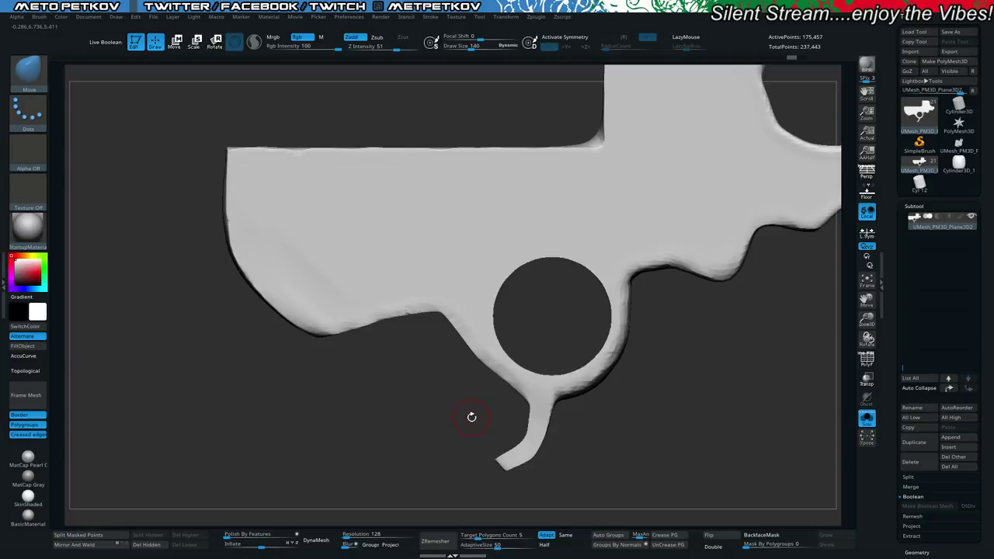
pyautogui.hotkey('alt', 's')
pyautogui.moveTo(444, 400); pyautogui.dragTo(659, 340)
# Choose the hPolish brush with draw size 182, isolate the gun body in Solo and activate X symmetry.
pyautogui.press('b')
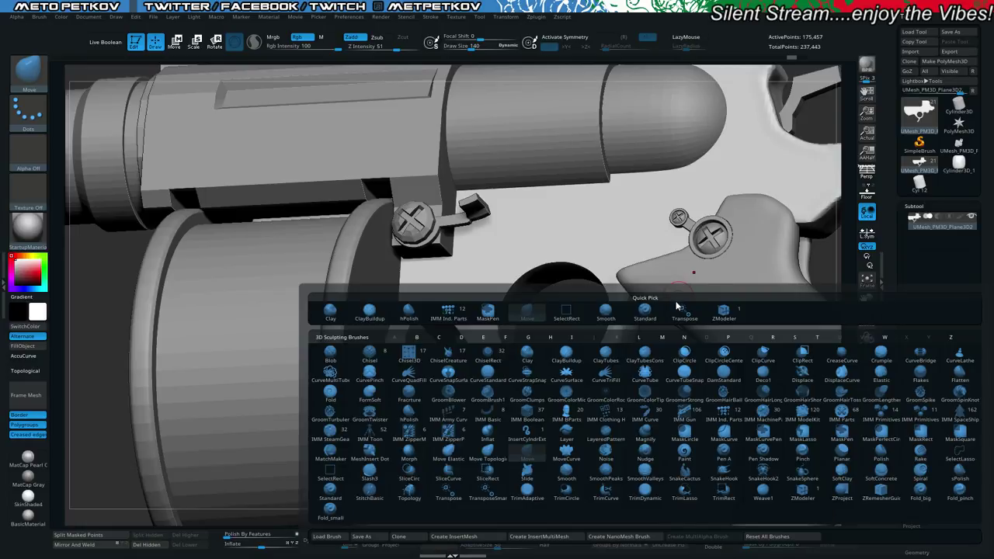
pyautogui.press('h')
pyautogui.press('p')
pyautogui.hotkey('alt', 's')
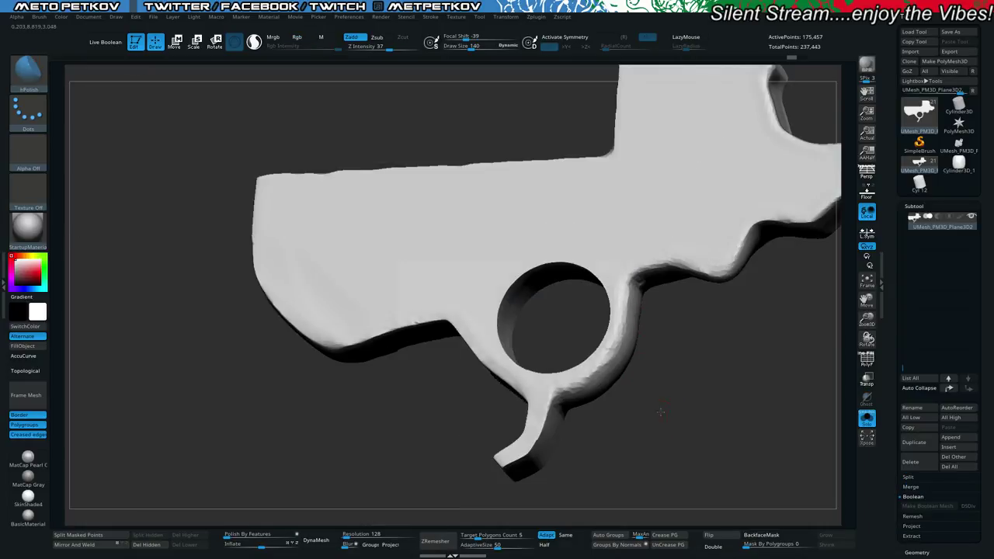
pyautogui.moveTo(659, 412)
pyautogui.mouseDown()
pyautogui.moveTo(606, 326)
pyautogui.moveTo(655, 312)
pyautogui.mouseUp()
pyautogui.press('space')
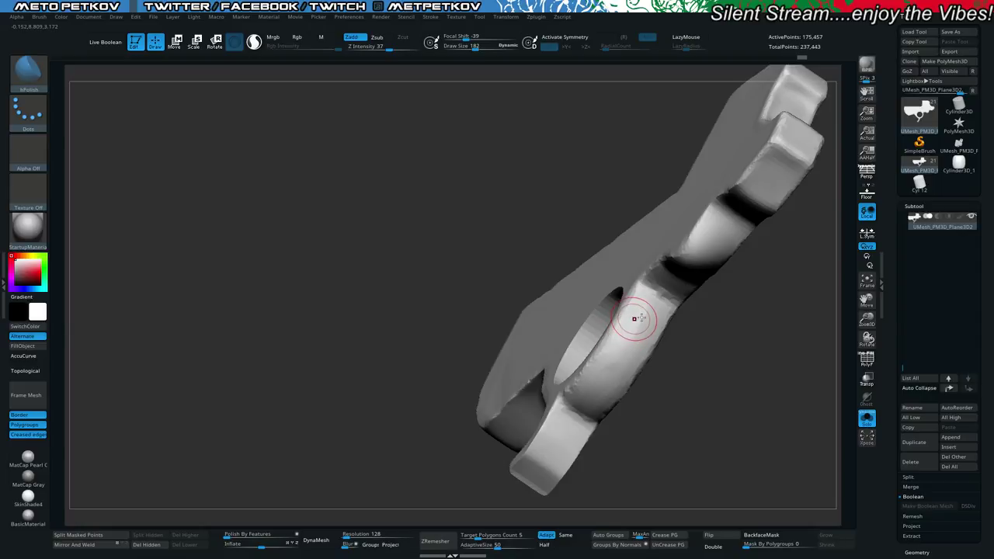
pyautogui.press('x')
# Flatten and even out the outer rim and edges of the trigger guard with hPolish at draw size 266.
pyautogui.moveTo(646, 293); pyautogui.dragTo(624, 350)
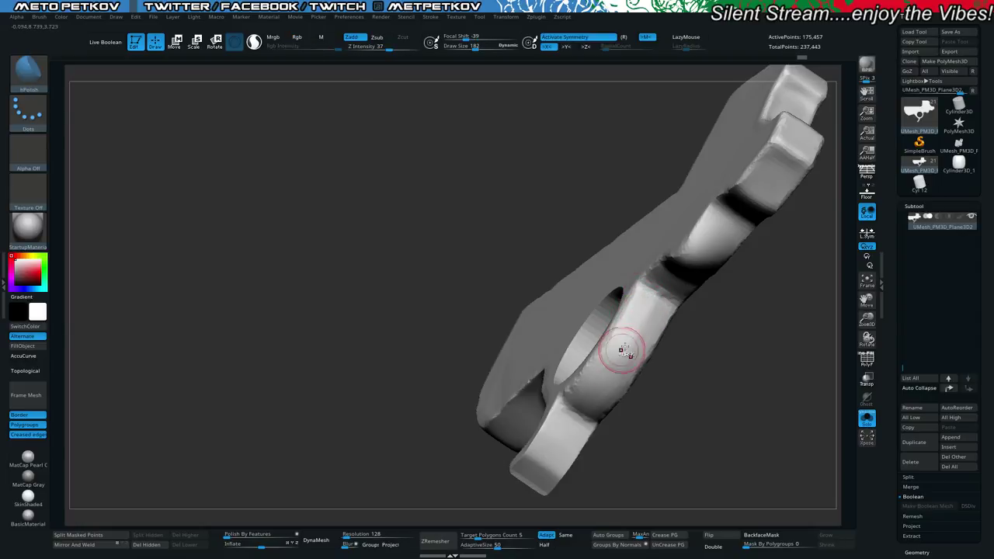
pyautogui.hotkey('ctrl', 'z')
pyautogui.press('space')
pyautogui.moveTo(645, 311); pyautogui.dragTo(651, 311)
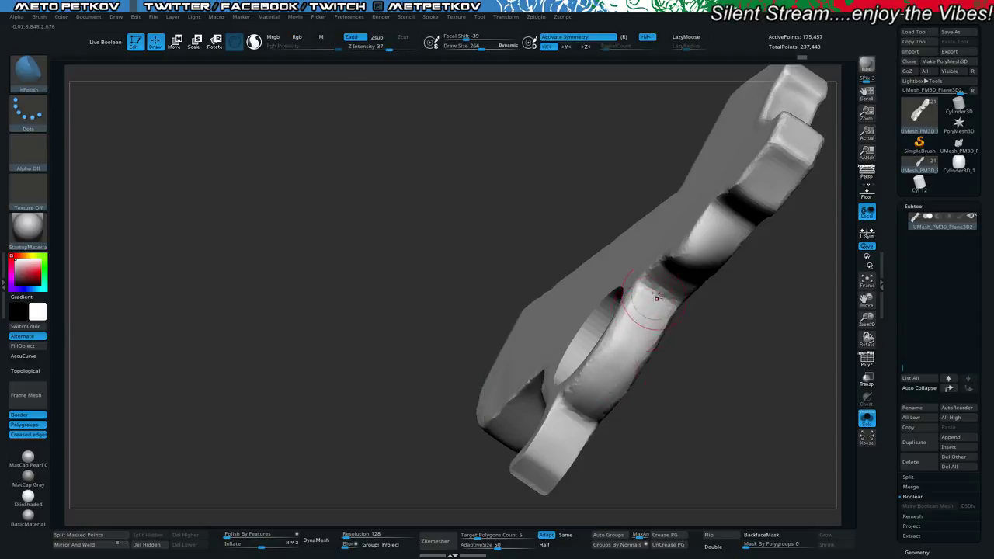
pyautogui.moveTo(626, 410); pyautogui.dragTo(705, 444)
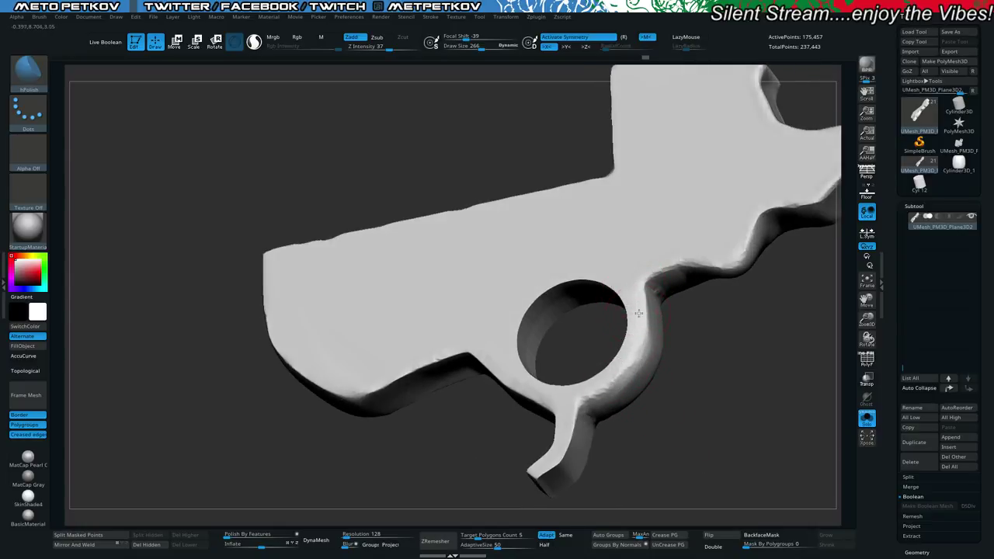
pyautogui.moveTo(674, 450); pyautogui.dragTo(635, 432)
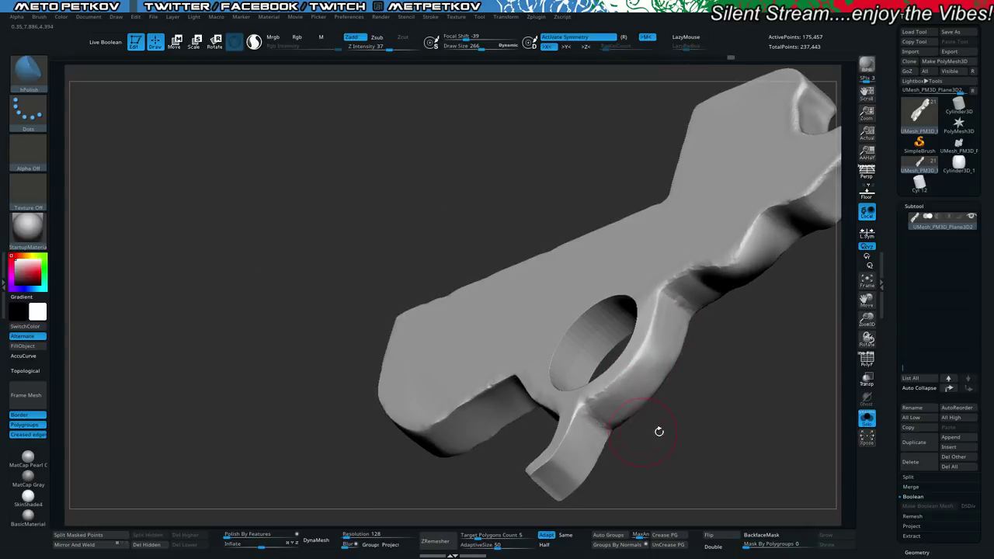
pyautogui.moveTo(660, 432); pyautogui.dragTo(701, 468)
pyautogui.moveTo(696, 428); pyautogui.dragTo(660, 368)
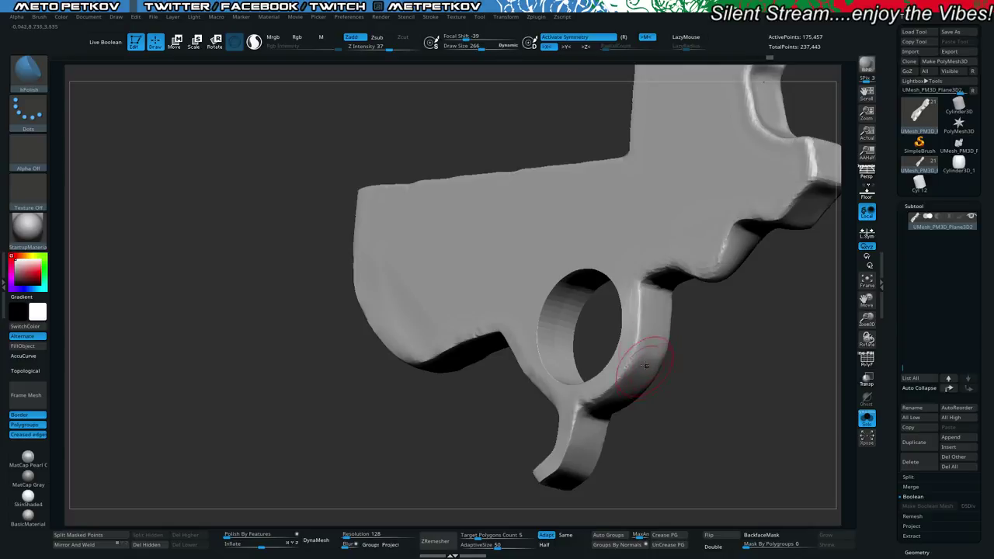
pyautogui.keyDown('shift'); pyautogui.moveTo(642, 433); pyautogui.dragTo(685, 448); pyautogui.keyUp('shift')
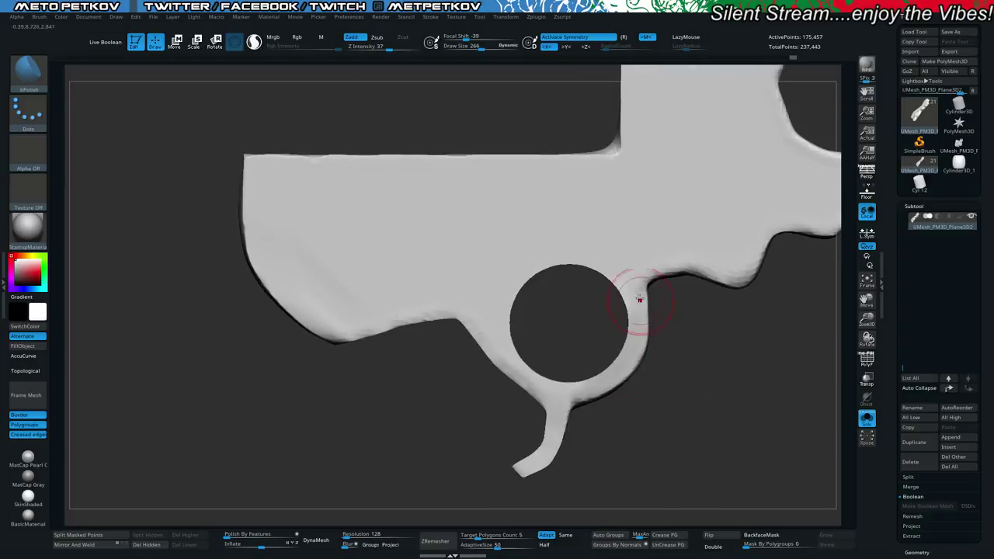
pyautogui.moveTo(634, 281); pyautogui.dragTo(644, 352)
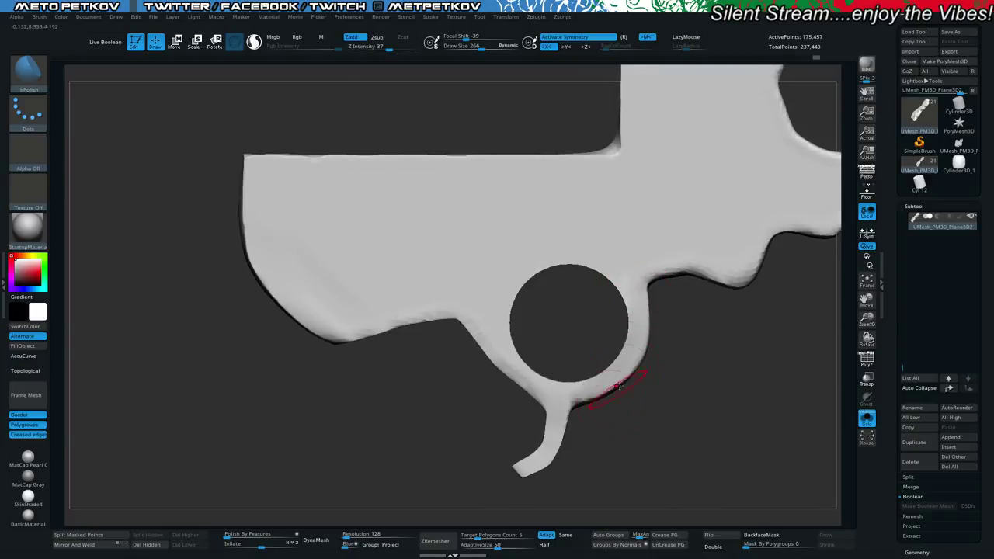
# End the gun body's isolation and bring the whole gun into side view.
pyautogui.keyDown('alt'); pyautogui.moveTo(663, 455); pyautogui.dragTo(613, 431); pyautogui.keyUp('alt')
pyautogui.moveTo(613, 431); pyautogui.dragTo(607, 378)
pyautogui.keyDown('alt'); pyautogui.moveTo(546, 375); pyautogui.dragTo(547, 298); pyautogui.keyUp('alt')
pyautogui.moveTo(547, 298); pyautogui.dragTo(619, 312)
pyautogui.keyDown('alt'); pyautogui.moveTo(428, 241); pyautogui.dragTo(386, 400); pyautogui.keyUp('alt')
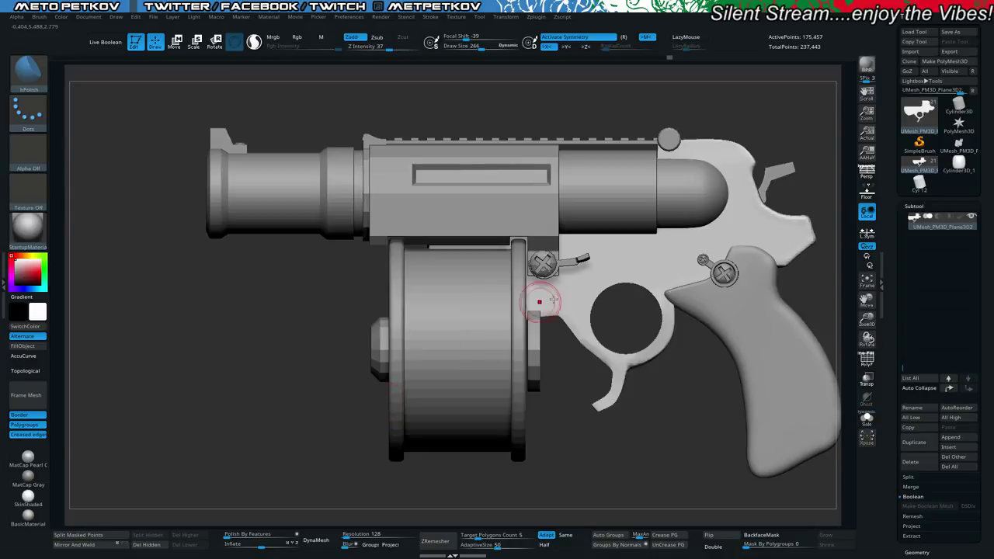
pyautogui.click(238, 279)
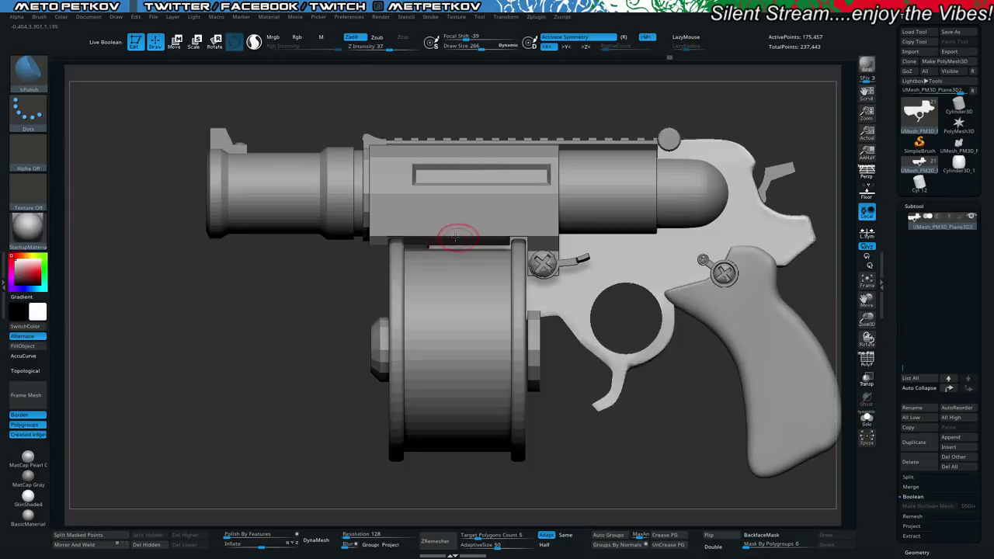
# Make the barrel housing gun02 the active subtool and show its polyframe, with the whole gun in side view.
pyautogui.keyDown('alt'); pyautogui.click(419, 223); pyautogui.keyUp('alt')
pyautogui.keyDown('alt'); pyautogui.moveTo(218, 273); pyautogui.dragTo(195, 265); pyautogui.keyUp('alt')
pyautogui.moveTo(195, 265); pyautogui.dragTo(315, 310)
pyautogui.hotkey('shift', 'f')
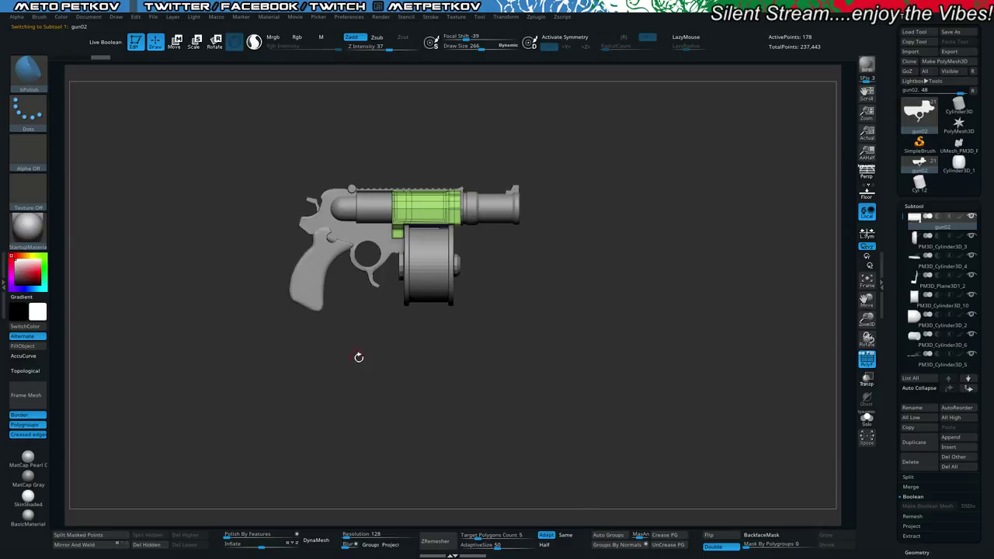
pyautogui.keyDown('shift'); pyautogui.moveTo(359, 357); pyautogui.dragTo(313, 313); pyautogui.keyUp('shift')
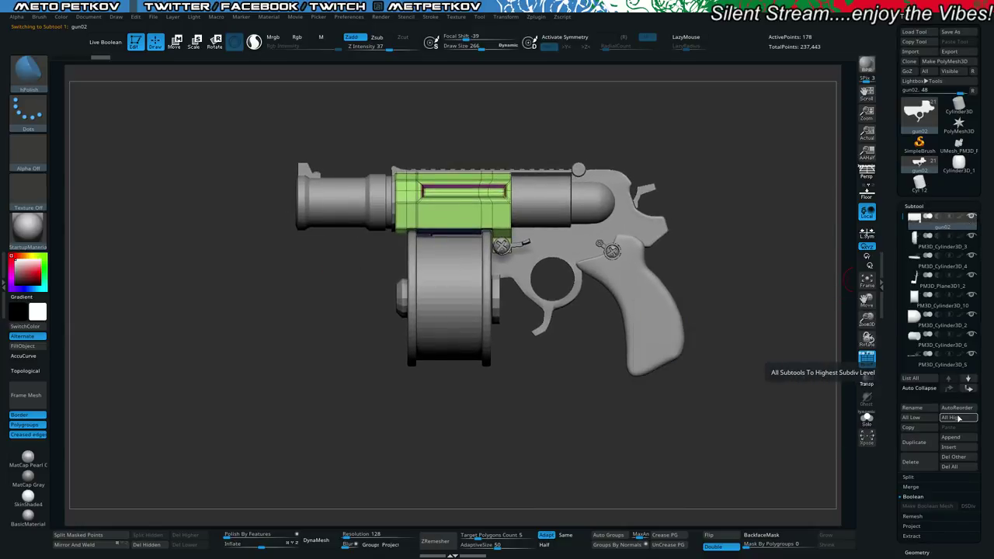
# Rename the gun02 subtool as Bup_Part1.
pyautogui.click(958, 439)
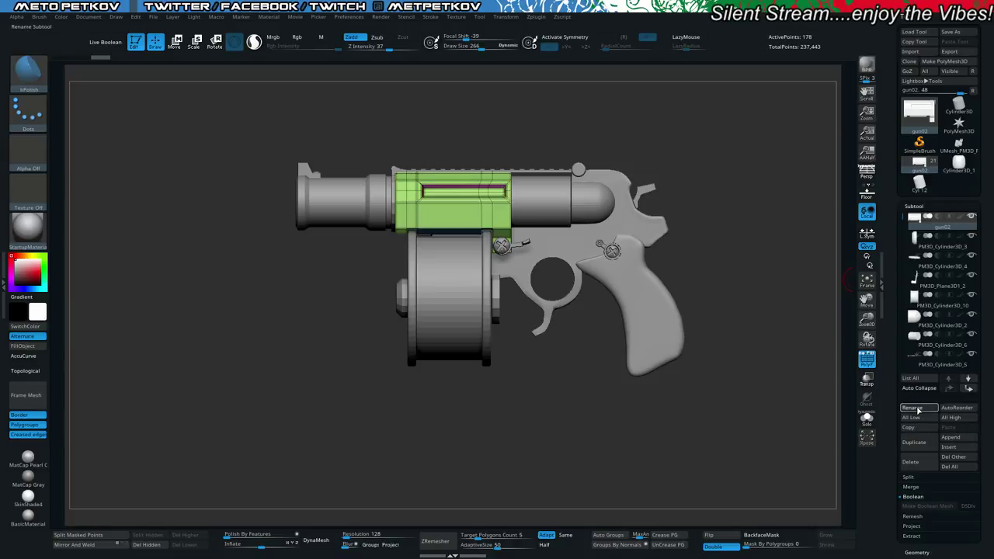
pyautogui.click(937, 407)
pyautogui.write('Bu')
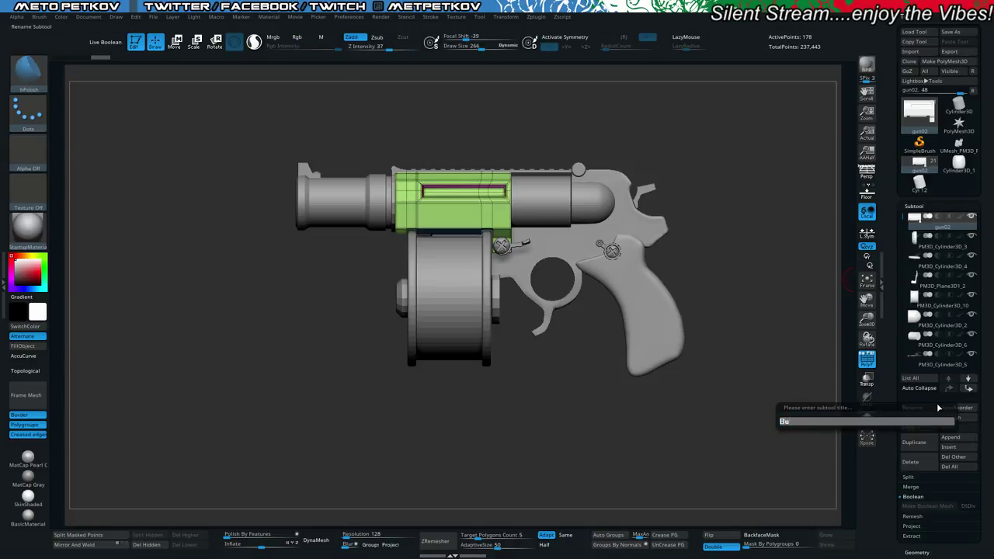
pyautogui.write('p_Part1')
pyautogui.press('Return')
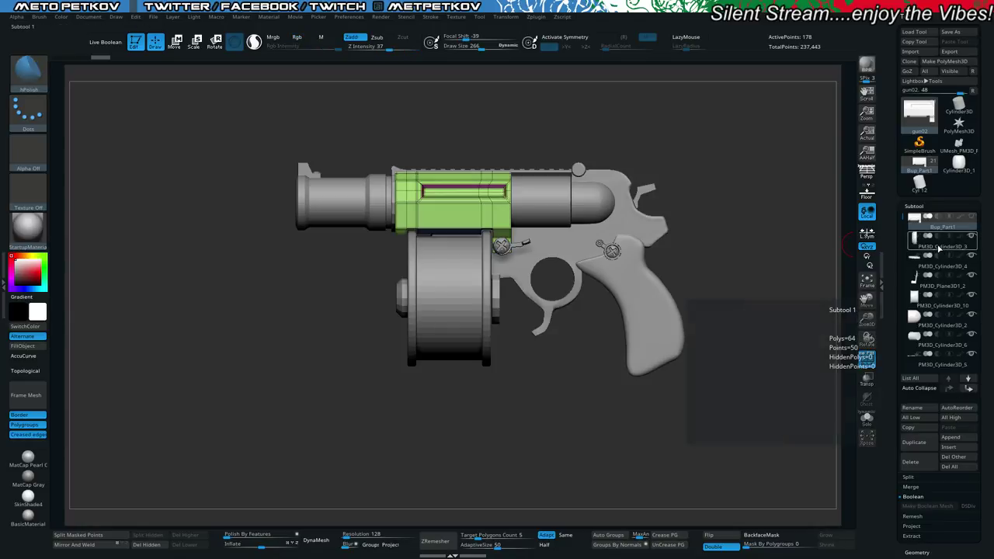
# Insert a Cylinder3D_1 subtool after the gun body UMesh_PM3D_Plane3D2, and isolate the new cylinder with its polyframe shown.
pyautogui.click(939, 250)
pyautogui.moveTo(904, 224); pyautogui.dragTo(915, 346)
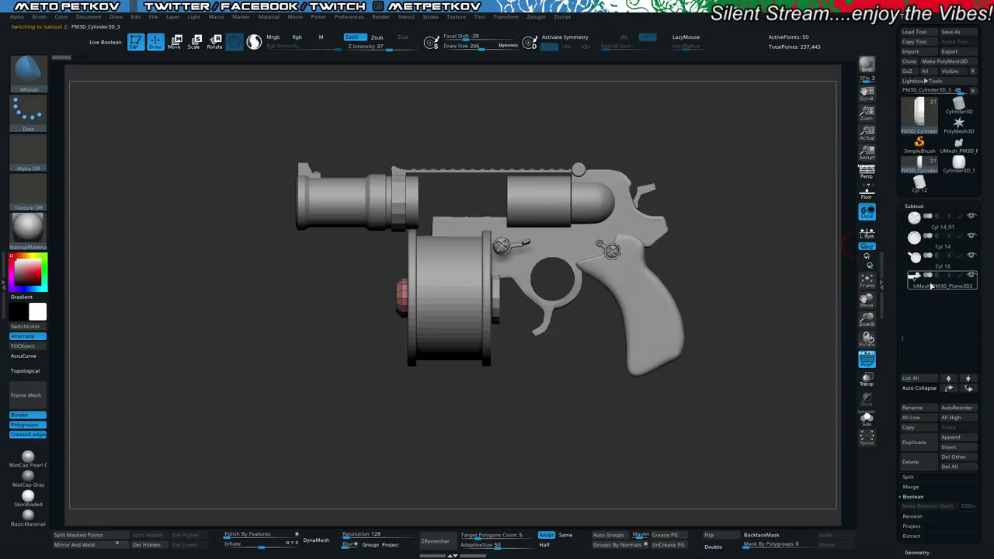
pyautogui.click(932, 287)
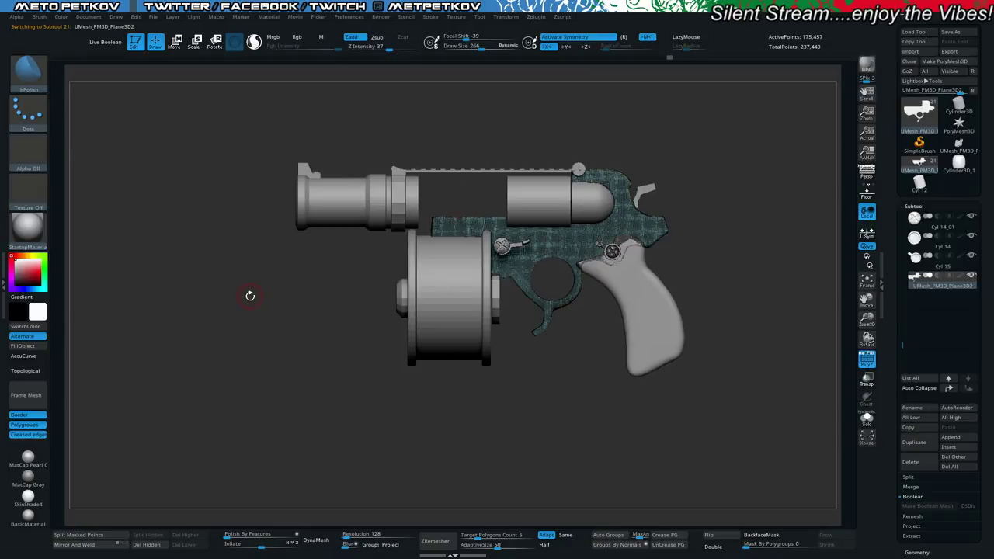
pyautogui.hotkey('shift', 'f')
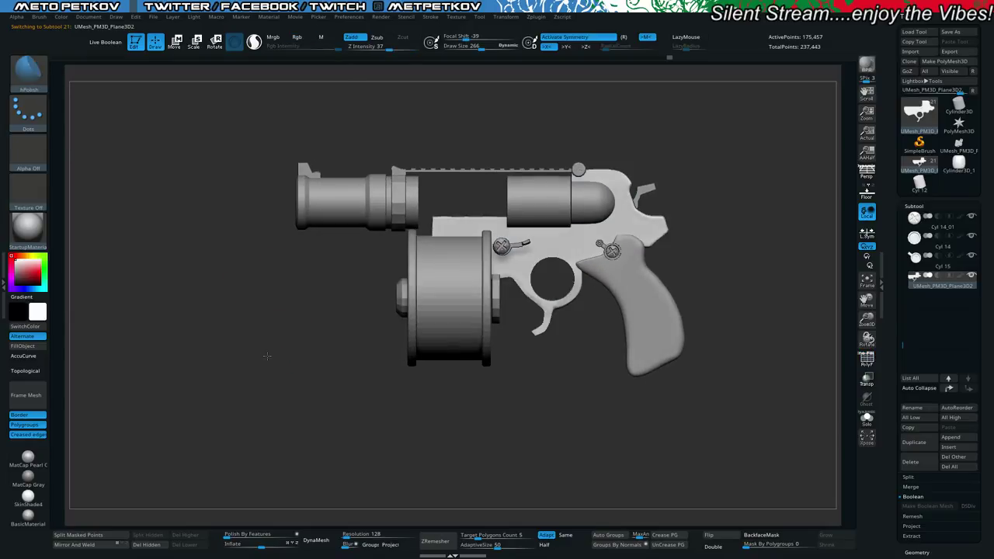
pyautogui.click(948, 449)
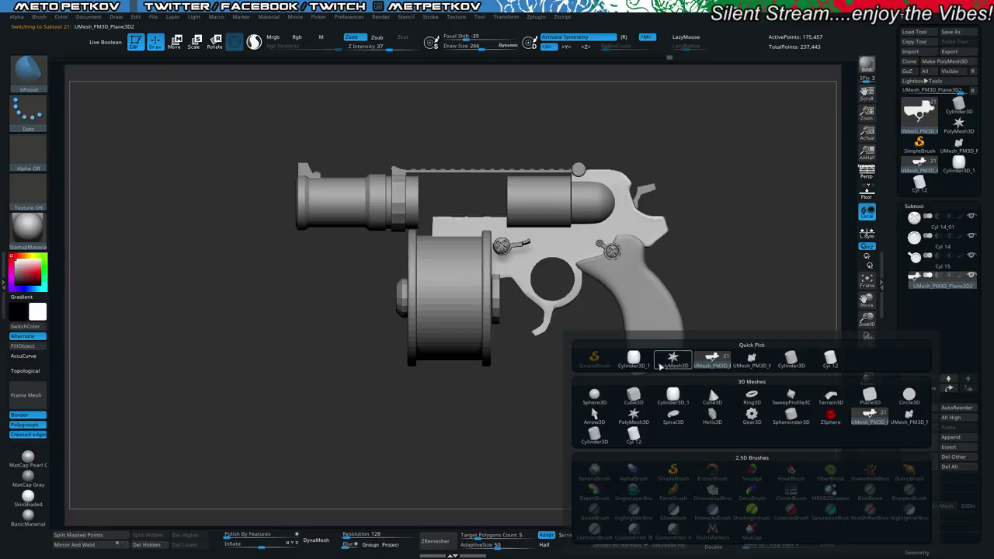
pyautogui.click(636, 364)
pyautogui.press('Down')
pyautogui.hotkey('alt', 's')
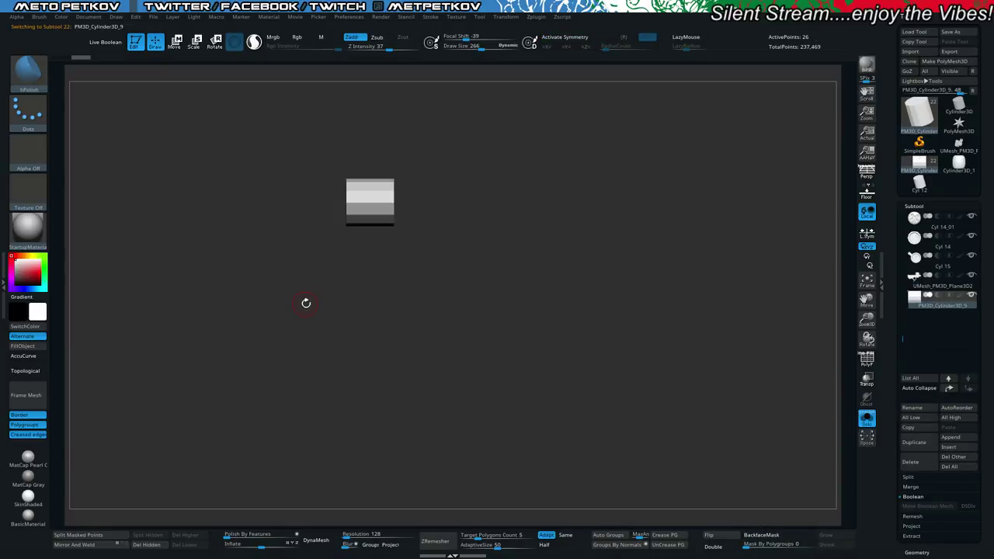
pyautogui.hotkey('alt', 's')
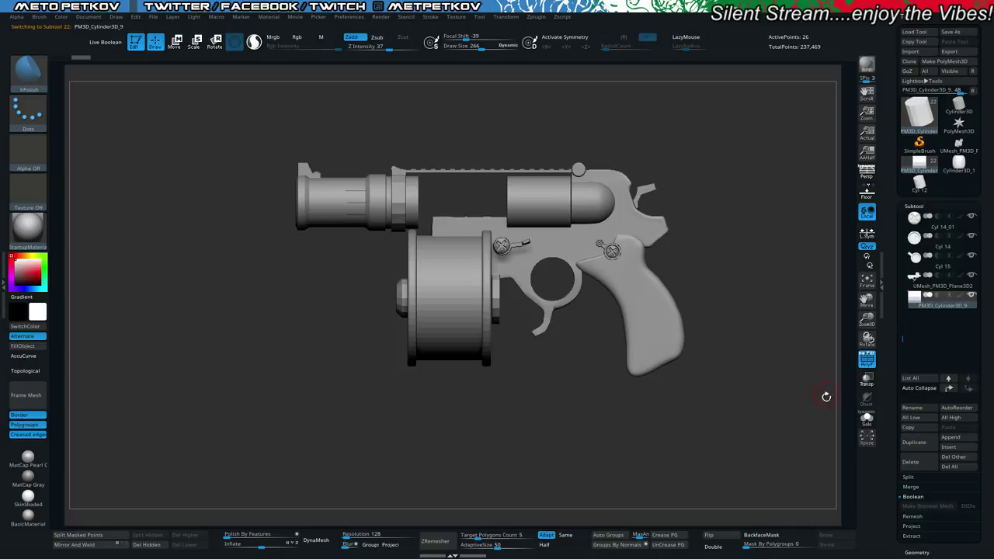
pyautogui.hotkey('alt', 's')
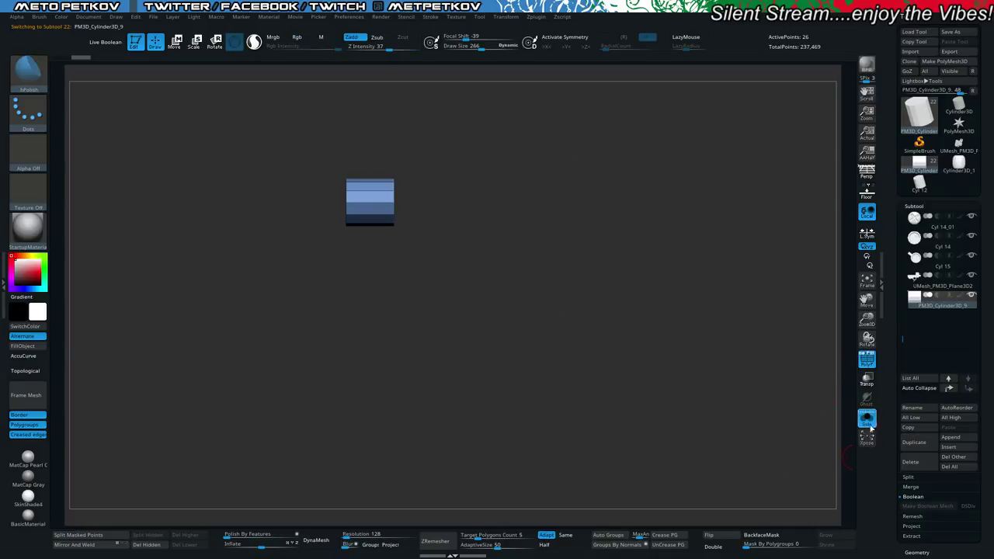
# Reinitialize the cylinder as a QCube with X, Y and Z resolution 1, and end its isolation.
pyautogui.moveTo(892, 425); pyautogui.dragTo(896, 337)
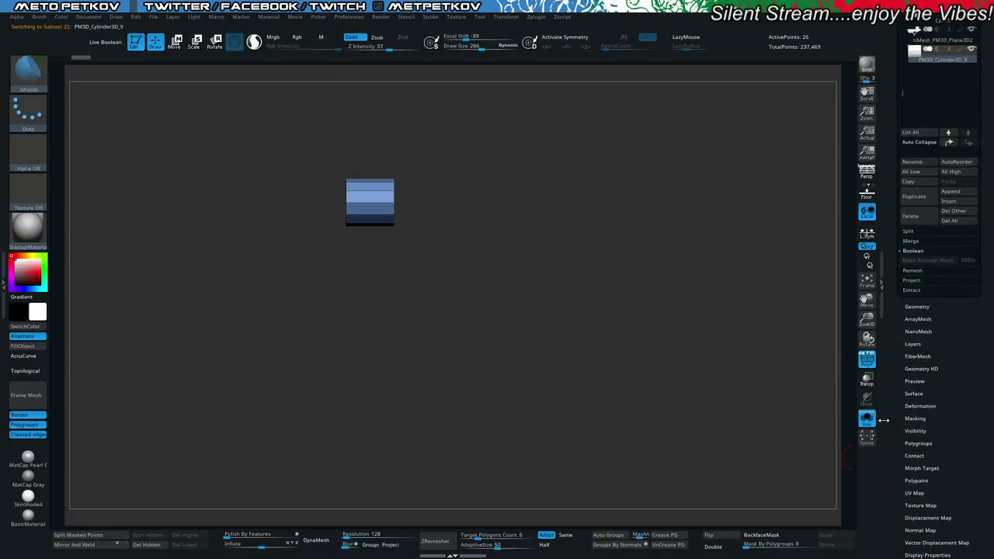
pyautogui.scroll(-2, 883, 420)
pyautogui.click(915, 461)
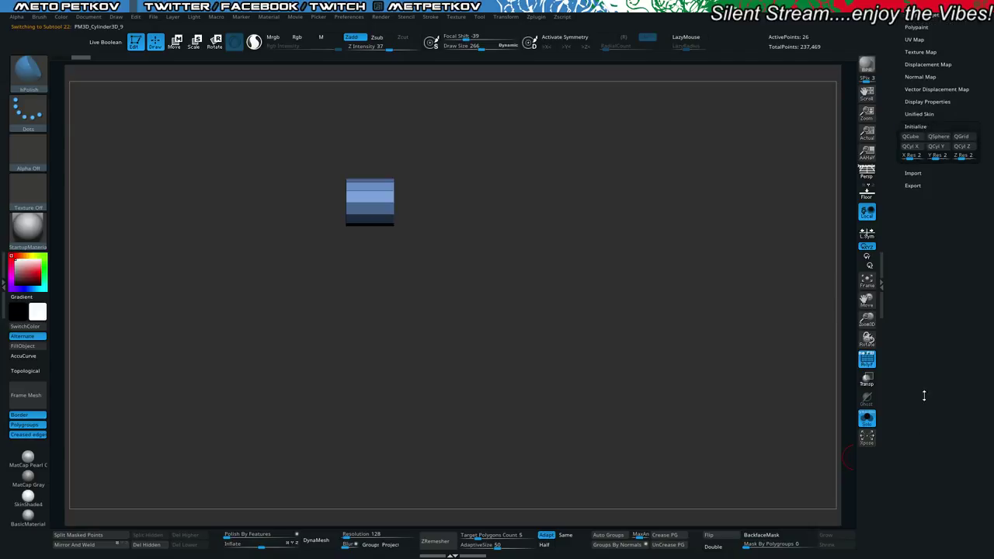
pyautogui.click(910, 157)
pyautogui.write('1')
pyautogui.click(935, 156)
pyautogui.write('1')
pyautogui.click(961, 156)
pyautogui.write('1')
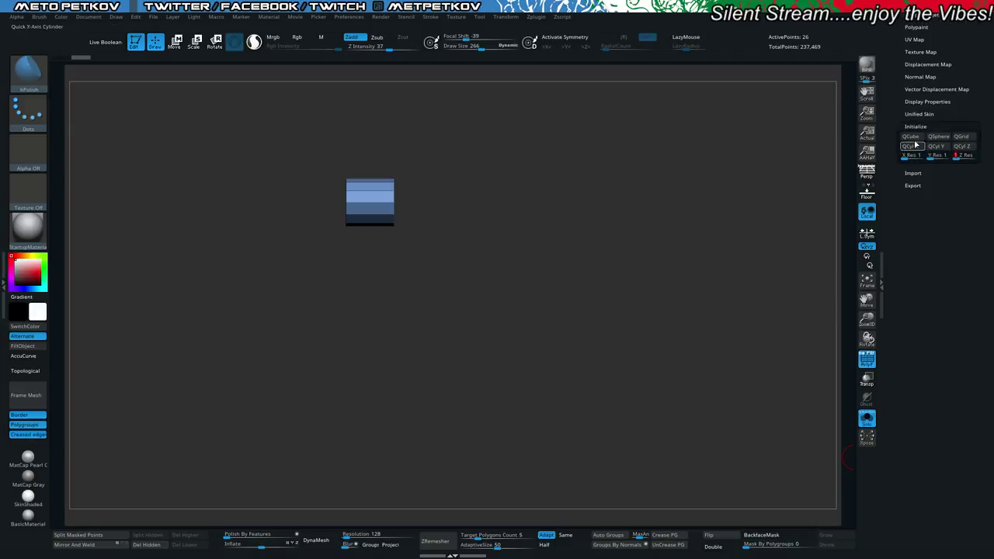
pyautogui.click(911, 137)
pyautogui.click(867, 420)
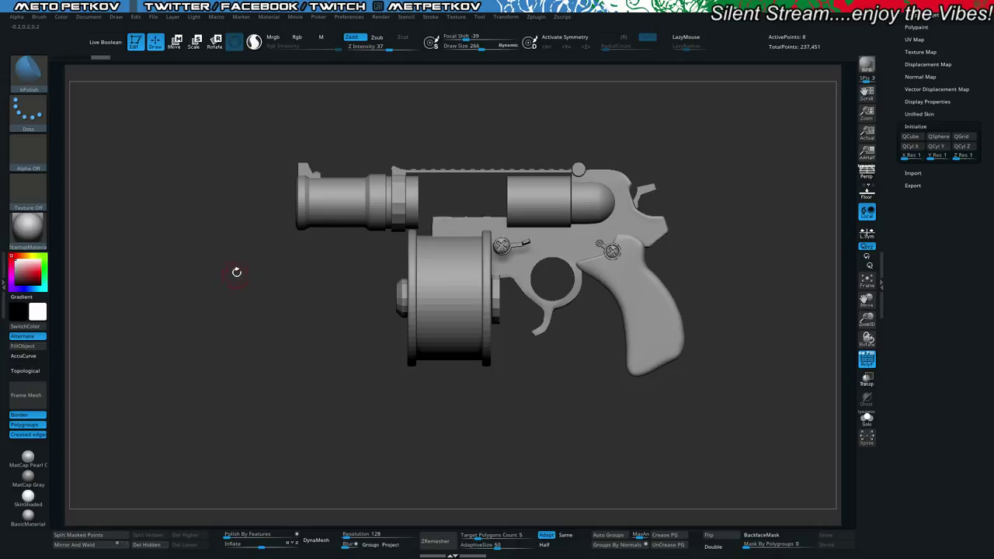
# Move the cube along the barrel axis into the gap behind the barrel, under the rail, and enlarge it uniformly.
pyautogui.press('w')
pyautogui.moveTo(306, 202); pyautogui.dragTo(385, 203)
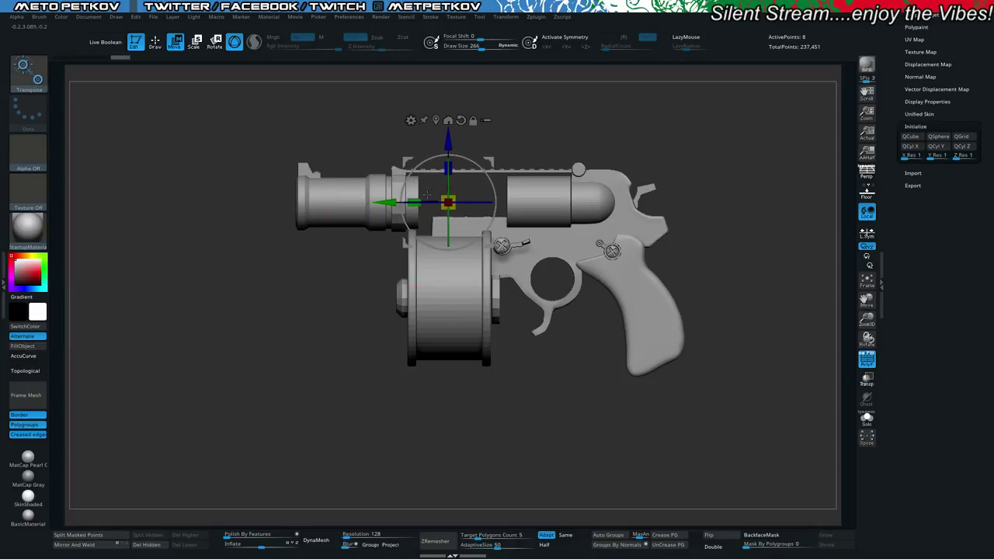
pyautogui.moveTo(444, 198); pyautogui.dragTo(452, 161)
pyautogui.moveTo(148, 218); pyautogui.dragTo(191, 180)
pyautogui.keyDown('alt'); pyautogui.moveTo(138, 417); pyautogui.dragTo(140, 391); pyautogui.keyUp('alt')
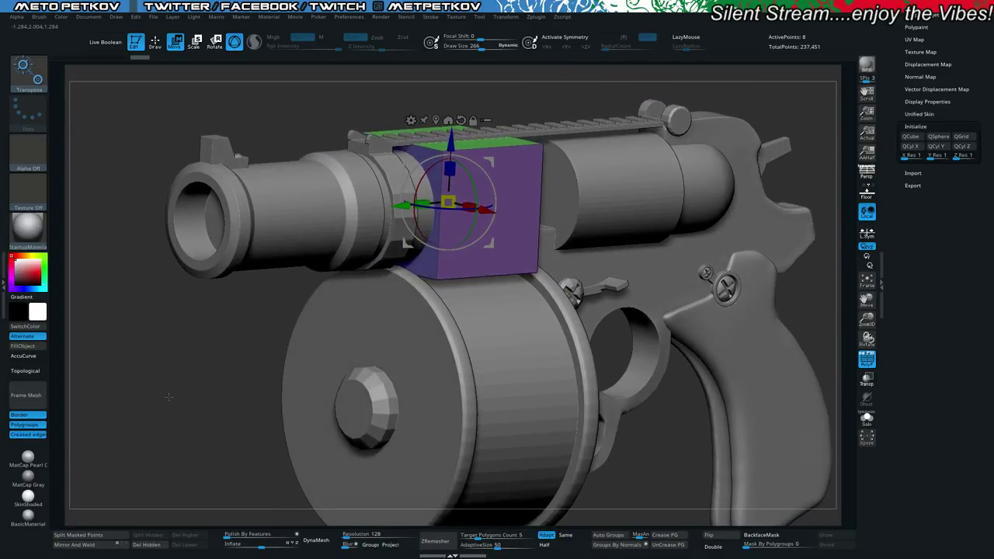
pyautogui.keyDown('alt'); pyautogui.moveTo(307, 90); pyautogui.dragTo(309, 172); pyautogui.keyUp('alt')
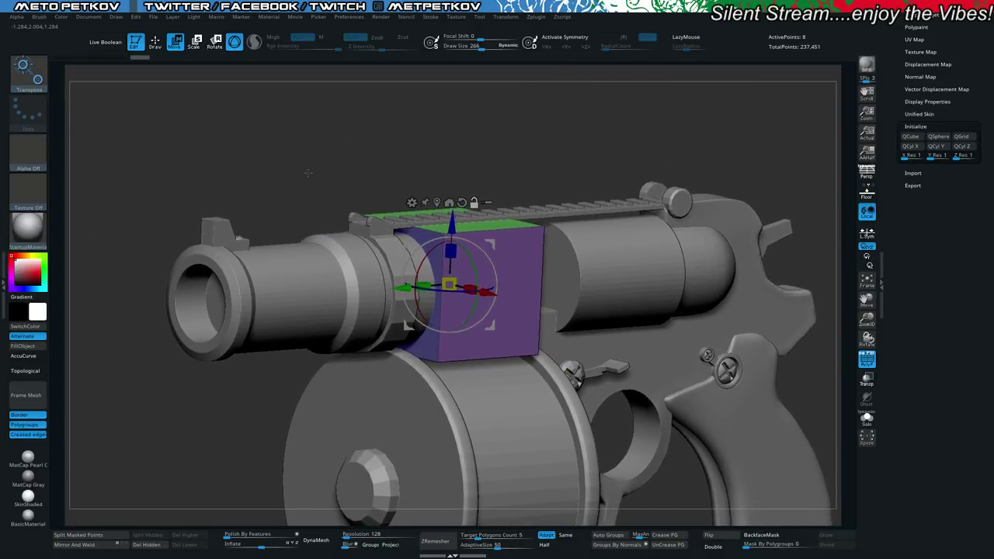
pyautogui.moveTo(284, 136)
pyautogui.mouseDown()
pyautogui.moveTo(272, 124)
pyautogui.moveTo(291, 146)
pyautogui.moveTo(289, 114)
pyautogui.moveTo(307, 146)
pyautogui.mouseUp()
# Regroup the cube's faces by normals and use ZModeler QMesh on Polygroup Island to extrude a band at its top.
pyautogui.press('q')
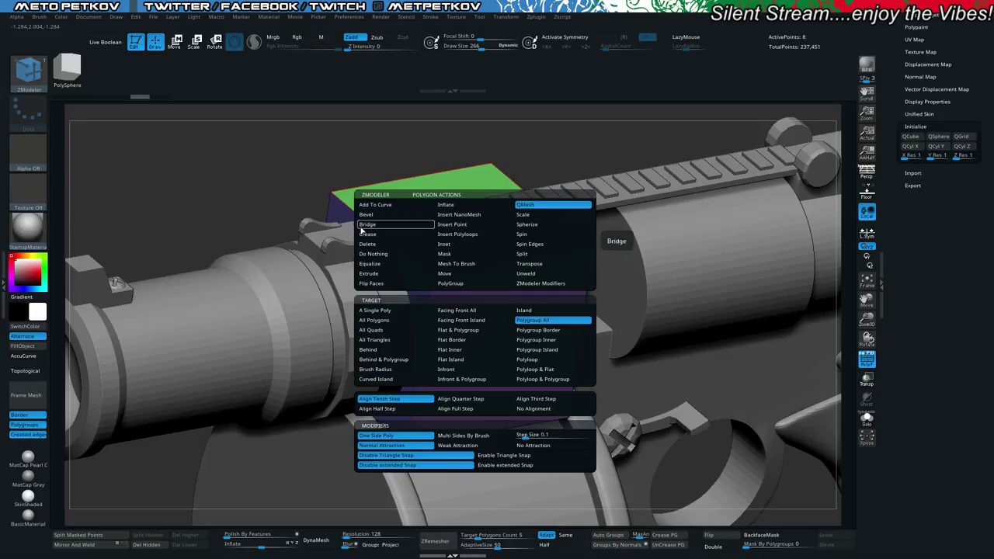
pyautogui.click(372, 313)
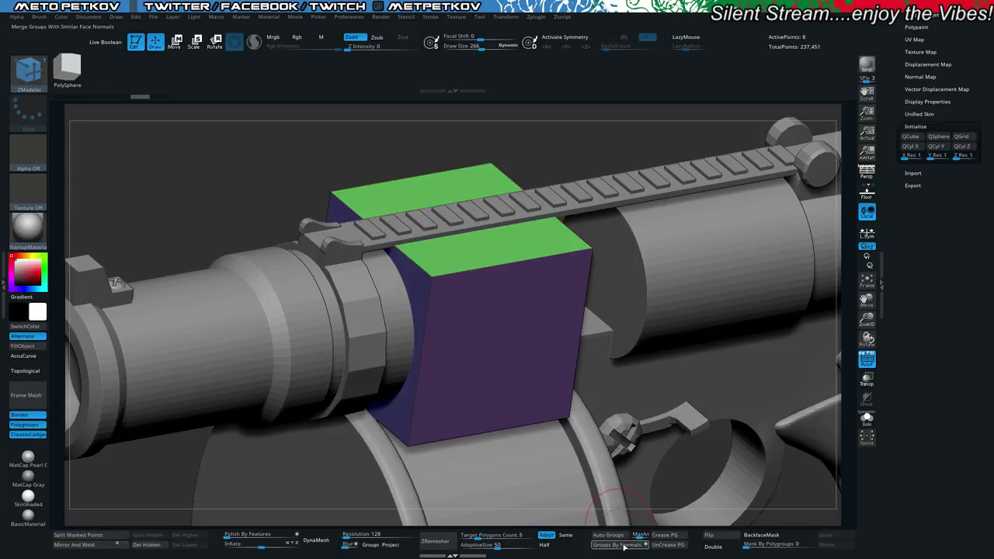
pyautogui.press('space')
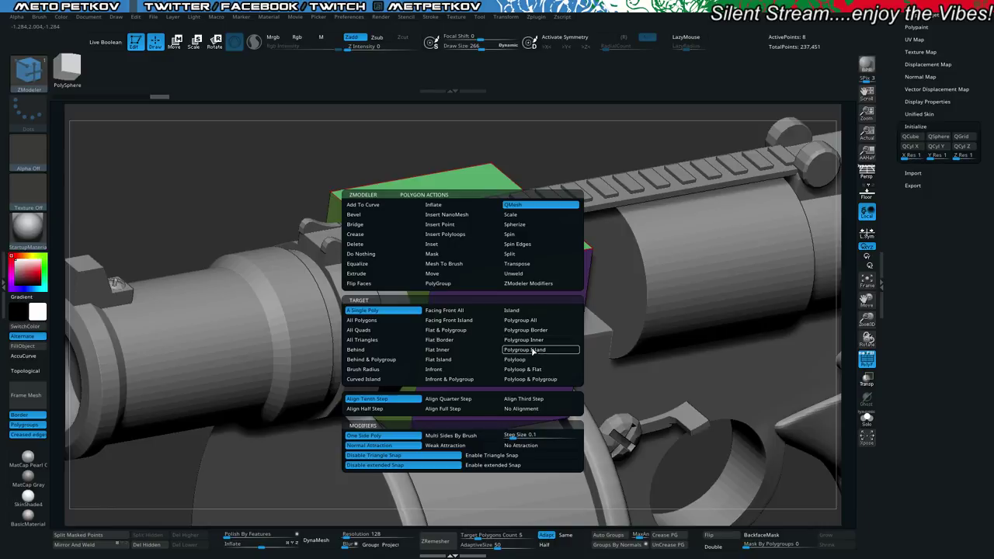
pyautogui.click(524, 348)
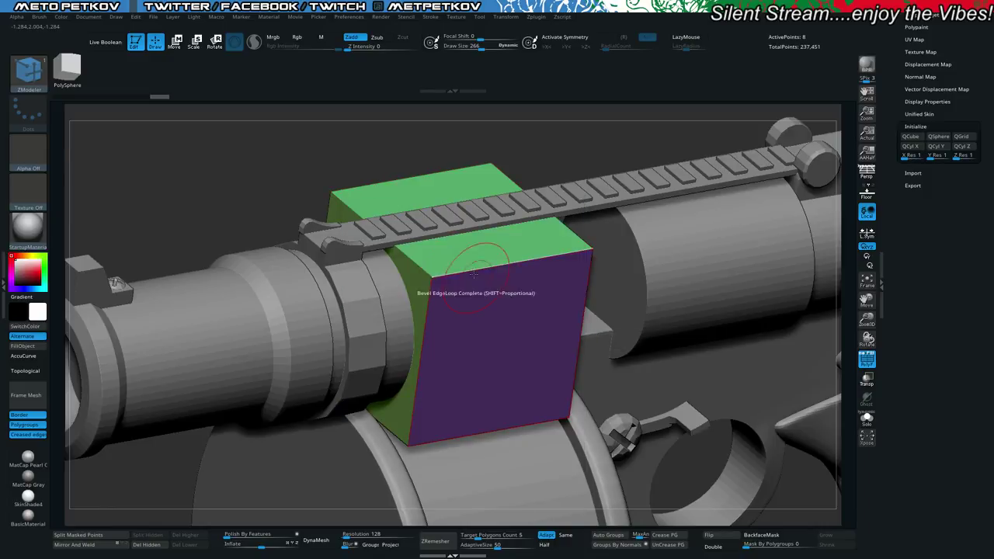
pyautogui.moveTo(460, 248)
pyautogui.mouseDown()
pyautogui.moveTo(451, 312)
pyautogui.moveTo(458, 237)
pyautogui.mouseUp()
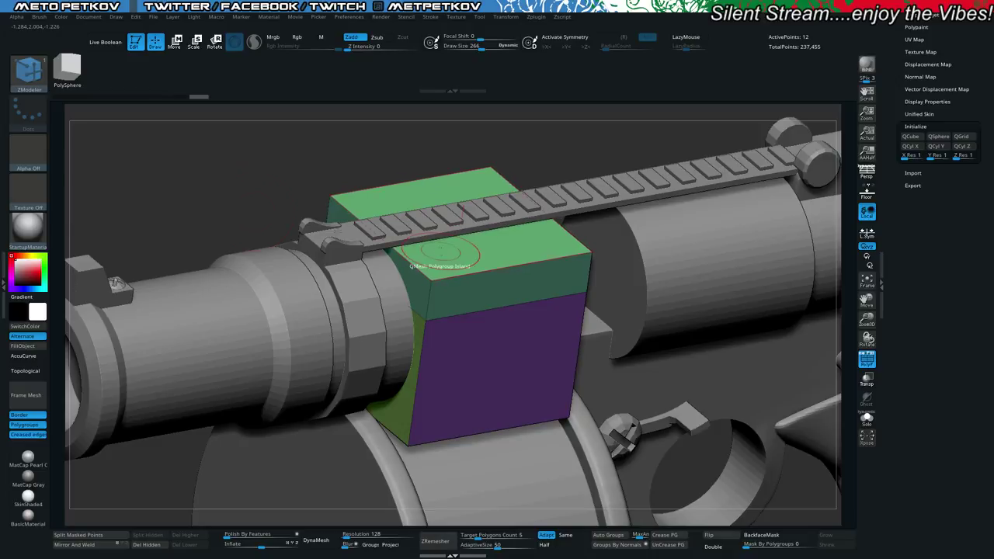
# In front view, mask all but the block's top face and scale that face's width to about 0.6 for sloped shoulders.
pyautogui.keyDown('shift'); pyautogui.moveTo(186, 186); pyautogui.dragTo(478, 289); pyautogui.keyUp('shift')
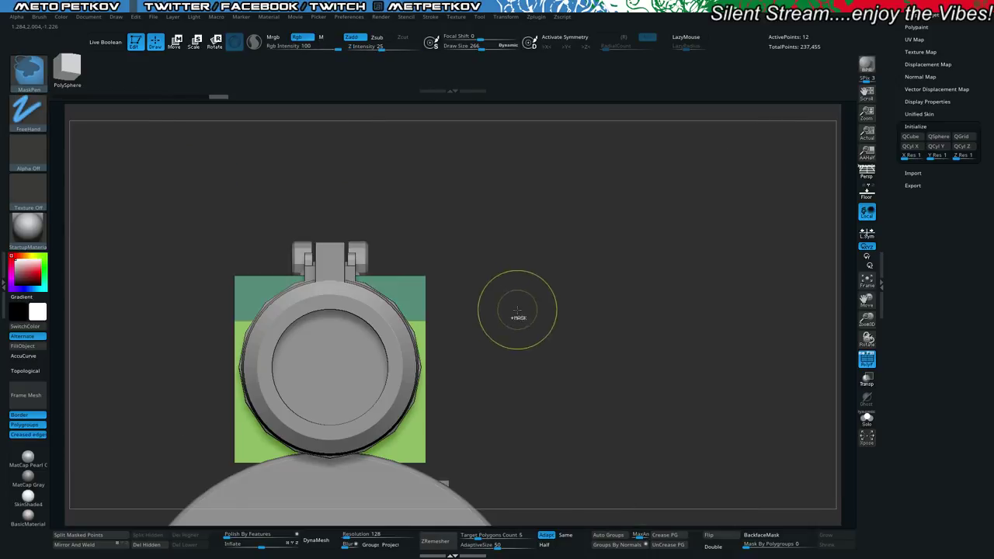
pyautogui.keyDown('ctrl'); pyautogui.click(517, 310); pyautogui.keyUp('ctrl')
pyautogui.press('w')
pyautogui.click(316, 284)
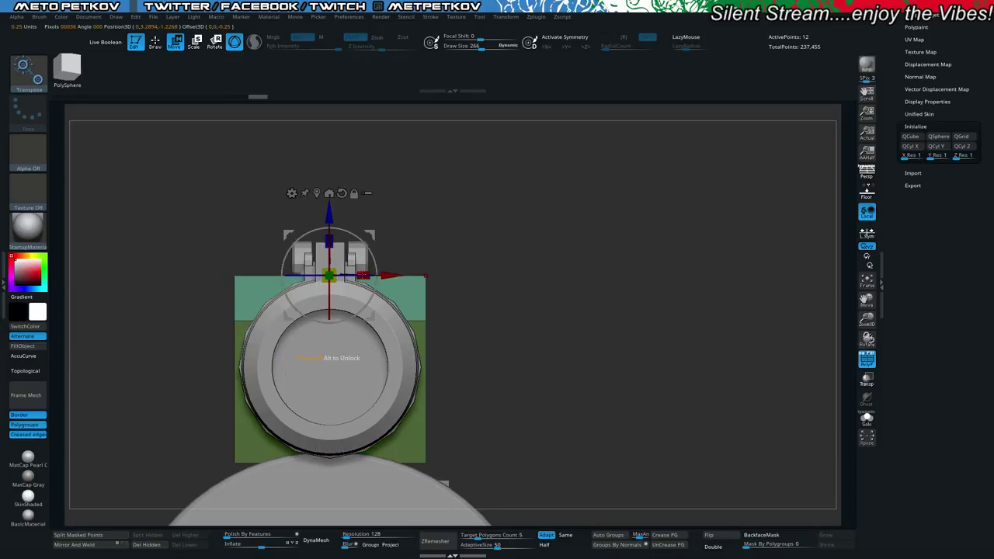
pyautogui.moveTo(360, 275); pyautogui.dragTo(348, 274)
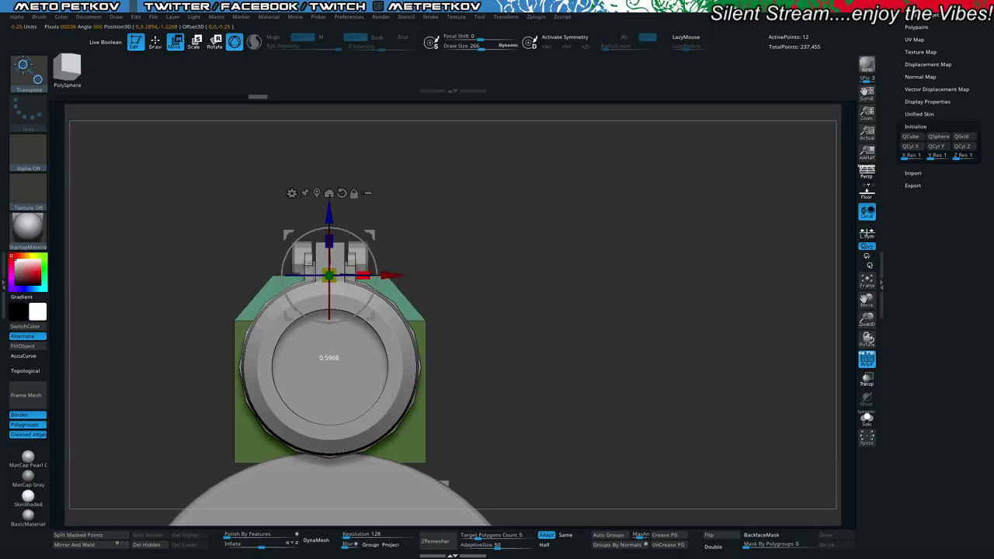
# Clear the mask from the block and make the surrounding gun parts transparent.
pyautogui.keyDown('alt'); pyautogui.moveTo(551, 415); pyautogui.dragTo(451, 312); pyautogui.keyUp('alt')
pyautogui.moveTo(107, 396); pyautogui.dragTo(153, 403)
pyautogui.moveTo(99, 368); pyautogui.dragTo(74, 351)
pyautogui.moveTo(268, 389); pyautogui.dragTo(364, 273)
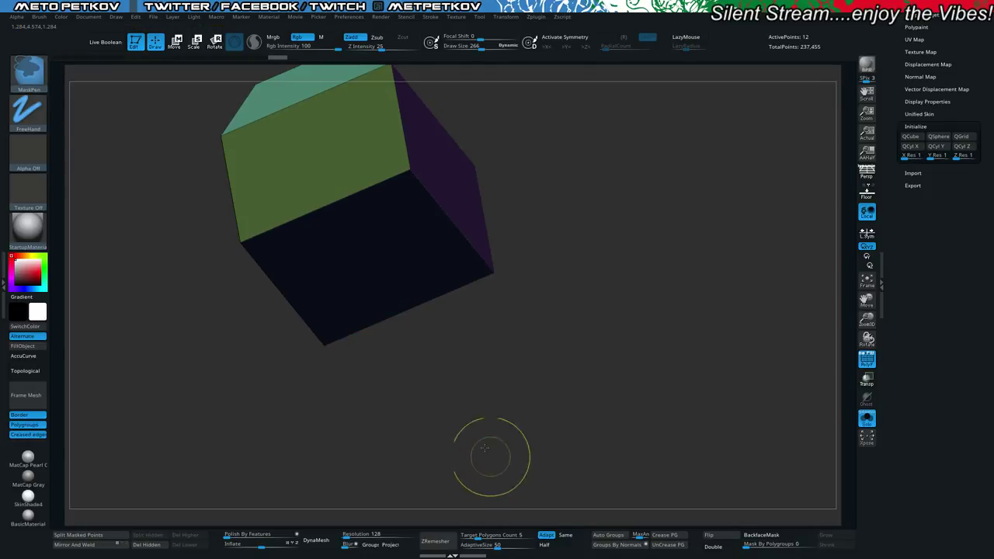
pyautogui.keyDown('ctrl'); pyautogui.moveTo(489, 455); pyautogui.dragTo(509, 472); pyautogui.keyUp('ctrl')
pyautogui.hotkey('shift', 't')
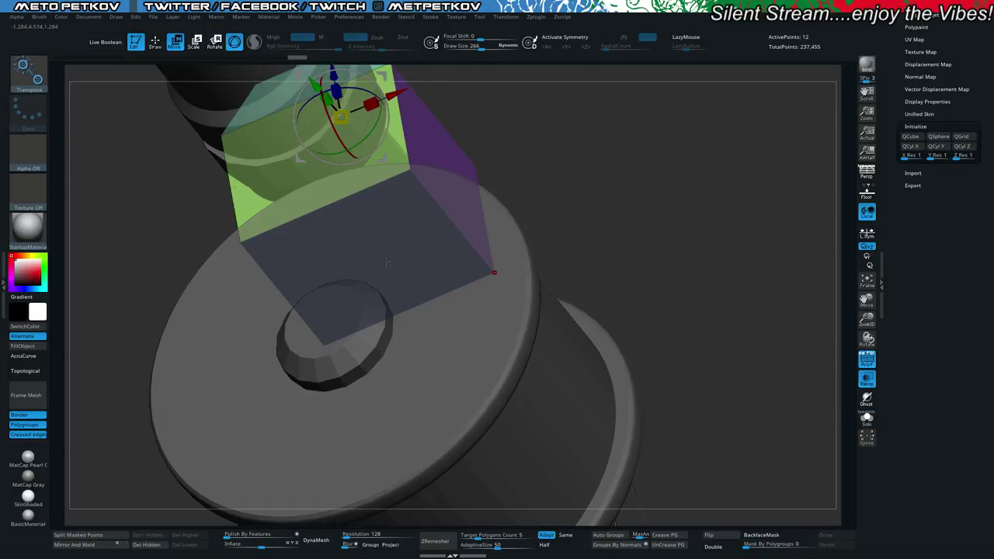
pyautogui.moveTo(585, 213); pyautogui.dragTo(535, 221)
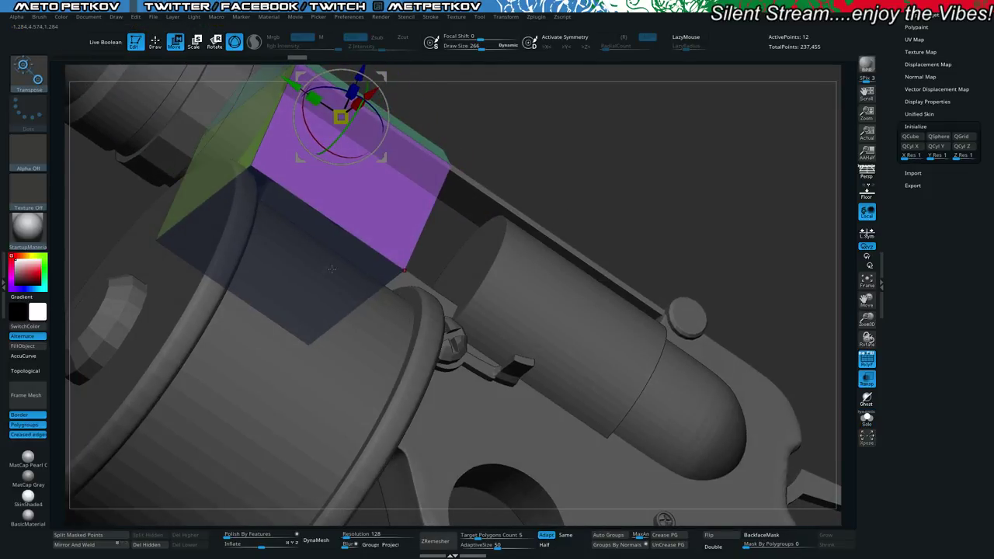
# Raise the block's underside with QMesh, undo the surplus edits, and extrude the underside down into the drum as a new band.
pyautogui.press('q')
pyautogui.moveTo(282, 297); pyautogui.dragTo(277, 242)
pyautogui.hotkey('ctrl', 'z')
pyautogui.hotkey('ctrl', 'z')
pyautogui.hotkey('alt', 's')
pyautogui.hotkey('ctrl', 'z')
pyautogui.hotkey('alt', 's')
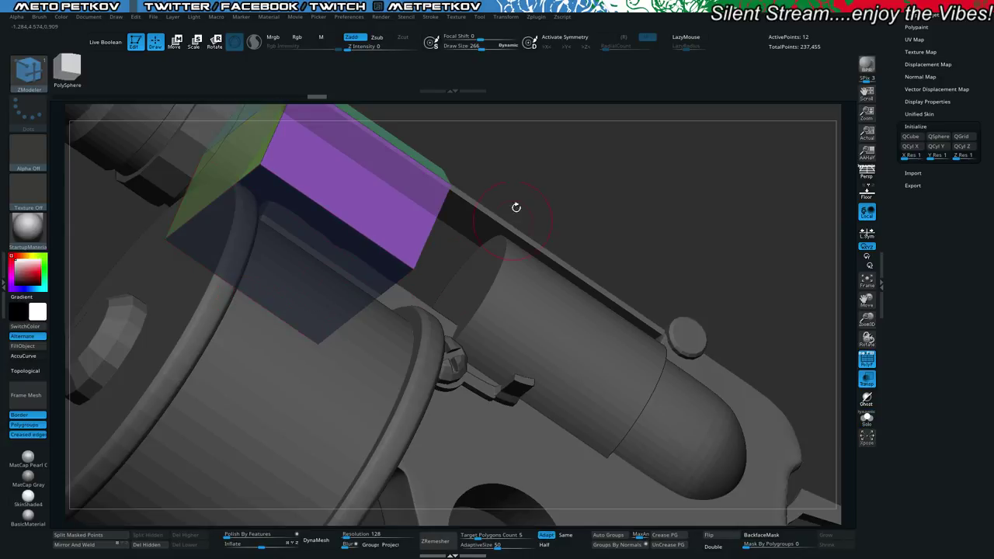
pyautogui.moveTo(515, 207)
pyautogui.mouseDown()
pyautogui.moveTo(533, 199)
pyautogui.moveTo(541, 219)
pyautogui.moveTo(531, 186)
pyautogui.moveTo(493, 188)
pyautogui.moveTo(521, 201)
pyautogui.mouseUp()
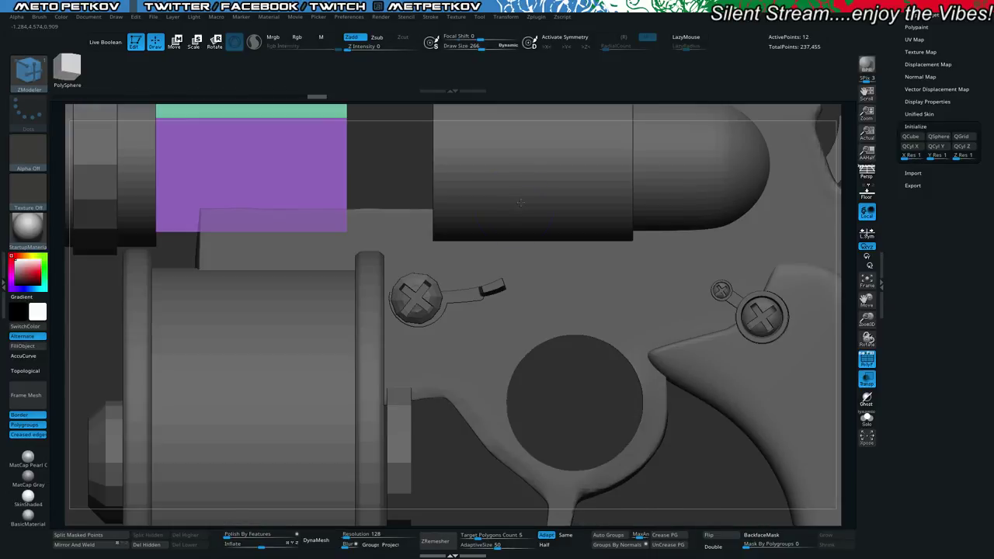
pyautogui.moveTo(85, 330); pyautogui.dragTo(203, 282)
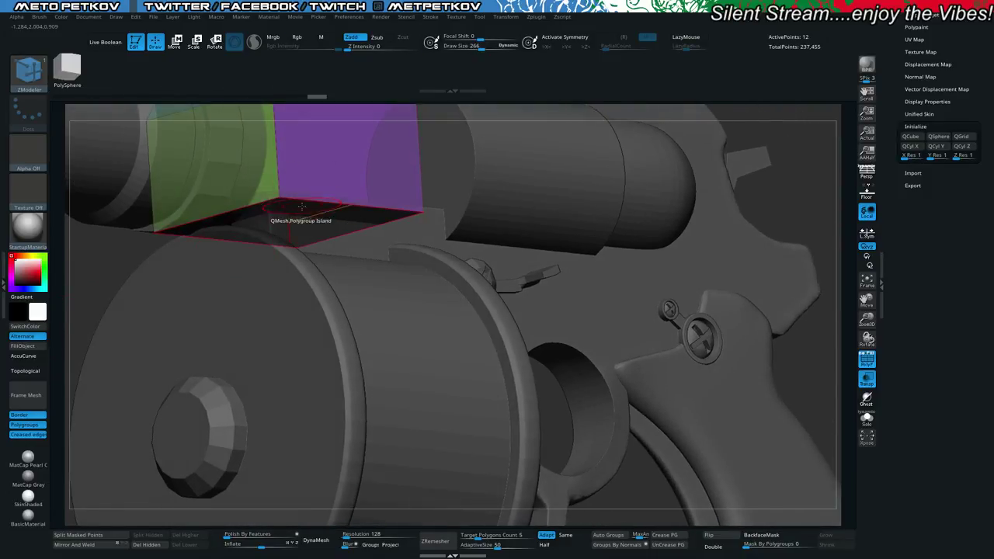
pyautogui.moveTo(303, 210); pyautogui.dragTo(327, 273)
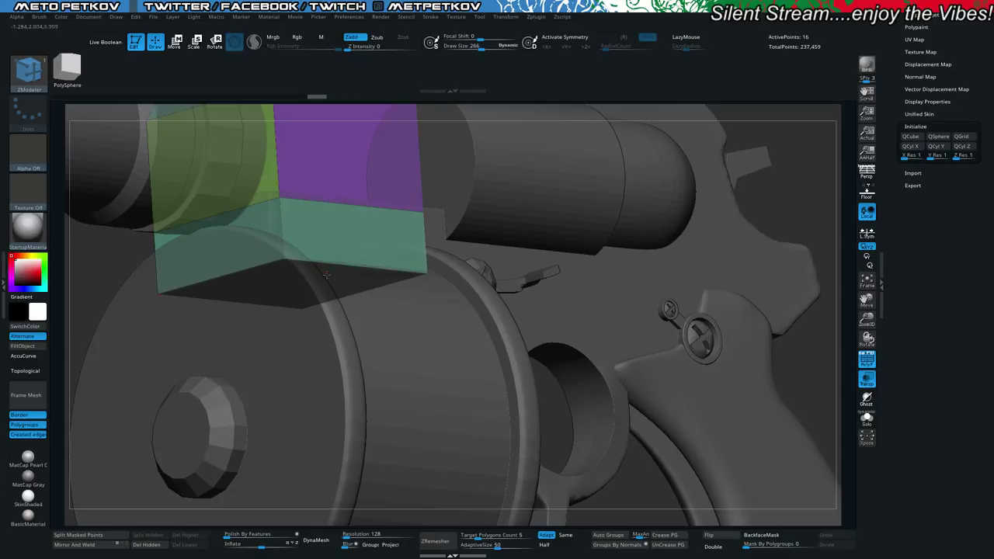
# In front view, mask all but the block's bottom face, centre the gizmo on it and scale its width to about 0.59.
pyautogui.hotkey('shift', 'alt', 's')
pyautogui.moveTo(167, 336)
pyautogui.keyDown('shift'); pyautogui.mouseDown()
pyautogui.moveTo(195, 357)
pyautogui.moveTo(534, 417)
pyautogui.moveTo(538, 394)
pyautogui.mouseUp(); pyautogui.keyUp('shift')
pyautogui.hotkey('shift', 'alt', 's')
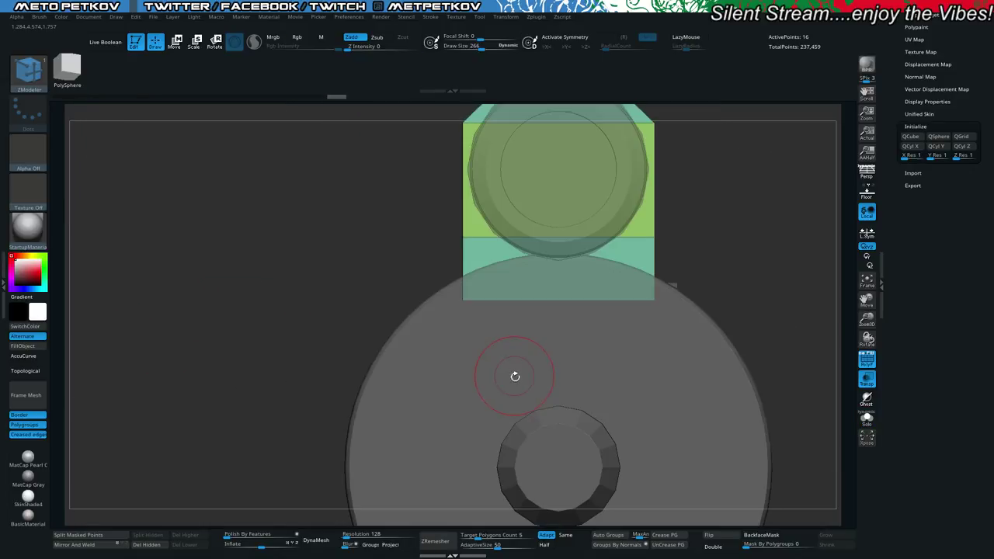
pyautogui.keyDown('ctrl'); pyautogui.moveTo(344, 290); pyautogui.dragTo(753, 422); pyautogui.keyUp('ctrl')
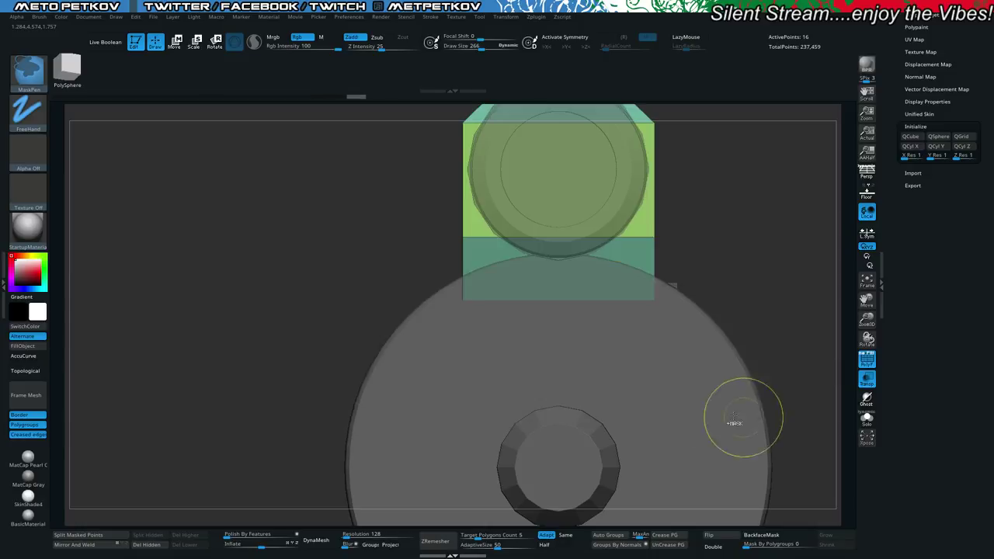
pyautogui.keyDown('ctrl'); pyautogui.click(339, 272); pyautogui.keyUp('ctrl')
pyautogui.press('w')
pyautogui.keyDown('alt'); pyautogui.moveTo(384, 251); pyautogui.dragTo(371, 327); pyautogui.keyUp('alt')
pyautogui.keyDown('alt'); pyautogui.moveTo(477, 120); pyautogui.dragTo(467, 178); pyautogui.keyUp('alt')
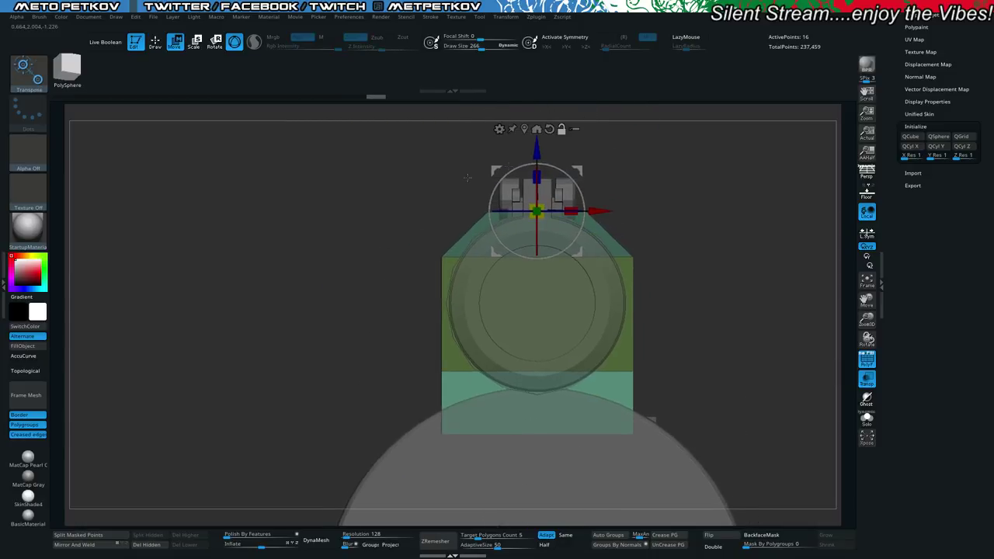
pyautogui.click(524, 129)
pyautogui.keyDown('alt'); pyautogui.moveTo(552, 433); pyautogui.dragTo(504, 298); pyautogui.keyUp('alt')
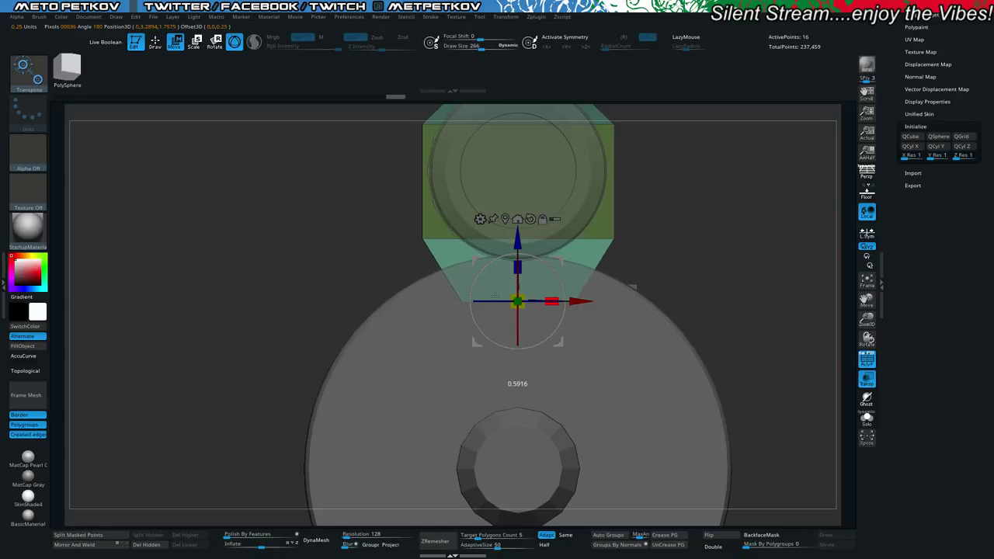
# Turn off the transparency of the surrounding parts and bring the tapered block into side view.
pyautogui.moveTo(458, 278); pyautogui.dragTo(307, 256)
pyautogui.moveTo(259, 340)
pyautogui.mouseDown()
pyautogui.moveTo(320, 335)
pyautogui.moveTo(246, 333)
pyautogui.moveTo(259, 337)
pyautogui.mouseUp()
pyautogui.hotkey('shift', 't')
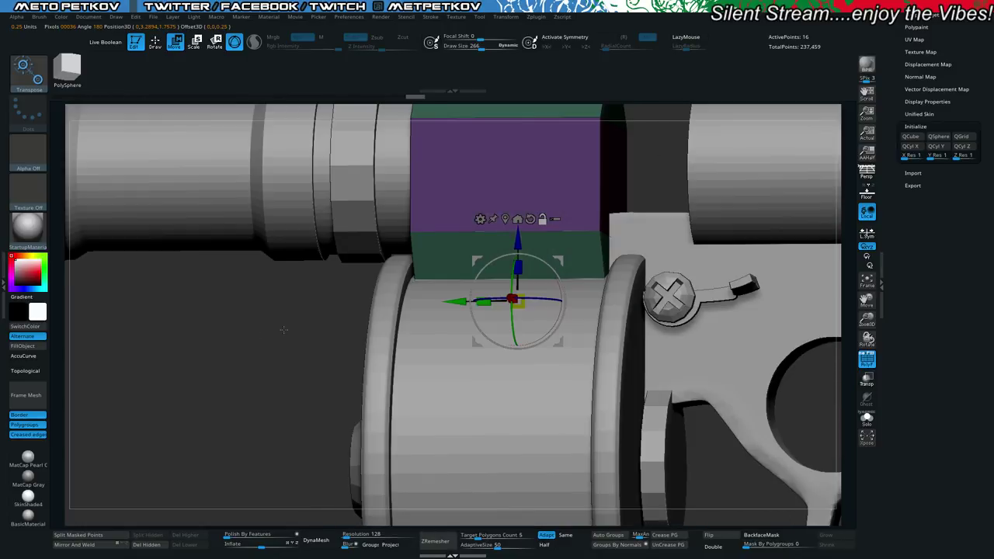
pyautogui.moveTo(328, 325); pyautogui.dragTo(259, 343)
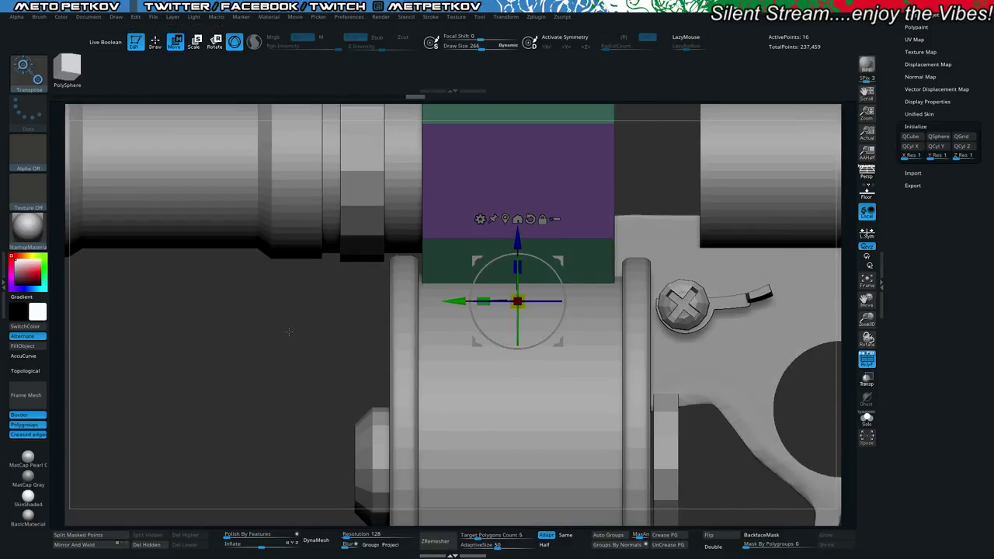
# Raise the block's unmasked bottom face slightly towards the drum and clear the mask.
pyautogui.moveTo(515, 243); pyautogui.dragTo(519, 212)
pyautogui.keyDown('alt'); pyautogui.moveTo(195, 310); pyautogui.dragTo(216, 330); pyautogui.keyUp('alt')
pyautogui.keyDown('alt'); pyautogui.moveTo(215, 329); pyautogui.dragTo(245, 365); pyautogui.keyUp('alt')
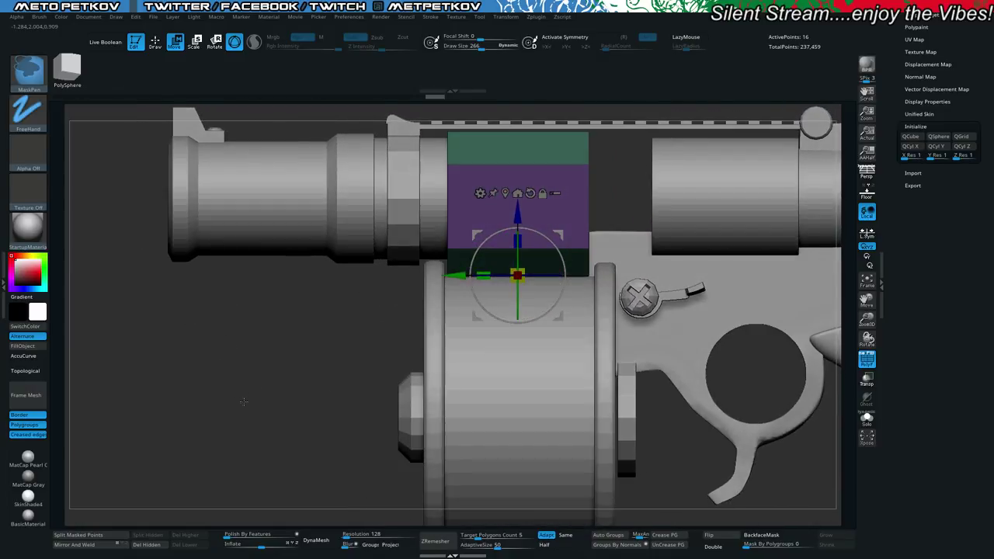
pyautogui.keyDown('ctrl'); pyautogui.moveTo(244, 404); pyautogui.dragTo(142, 377); pyautogui.keyUp('ctrl')
# Mask the block's front end, invert the mask and shift that end slightly along the barrel axis.
pyautogui.keyDown('ctrl'); pyautogui.moveTo(391, 172); pyautogui.dragTo(452, 347); pyautogui.keyUp('ctrl')
pyautogui.keyDown('ctrl'); pyautogui.click(250, 386); pyautogui.keyUp('ctrl')
pyautogui.moveTo(327, 313)
pyautogui.mouseDown()
pyautogui.moveTo(355, 317)
pyautogui.moveTo(327, 323)
pyautogui.mouseUp()
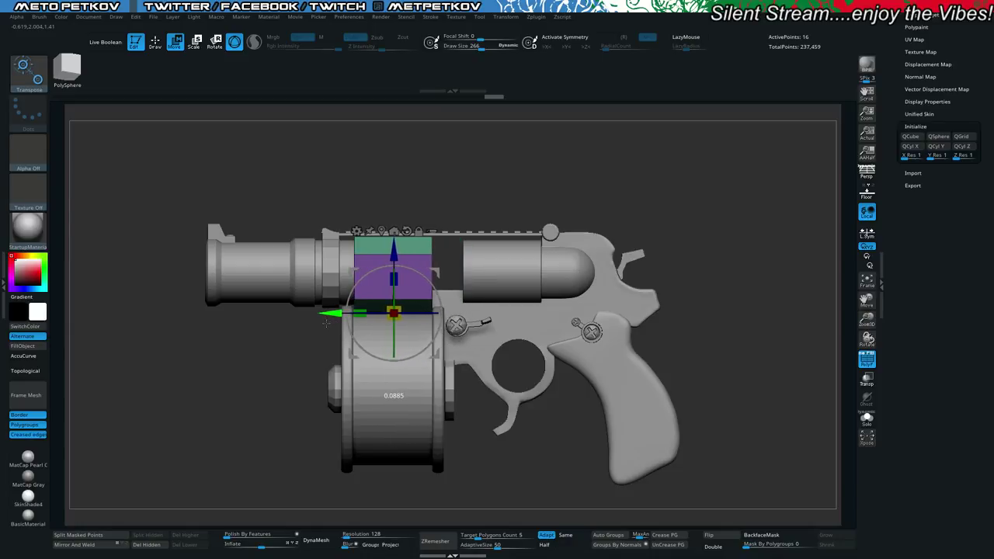
# Check the block on its own, bring back the other gun parts and extend its rear face backwards with ZModeler.
pyautogui.moveTo(150, 383); pyautogui.dragTo(166, 350)
pyautogui.press('q')
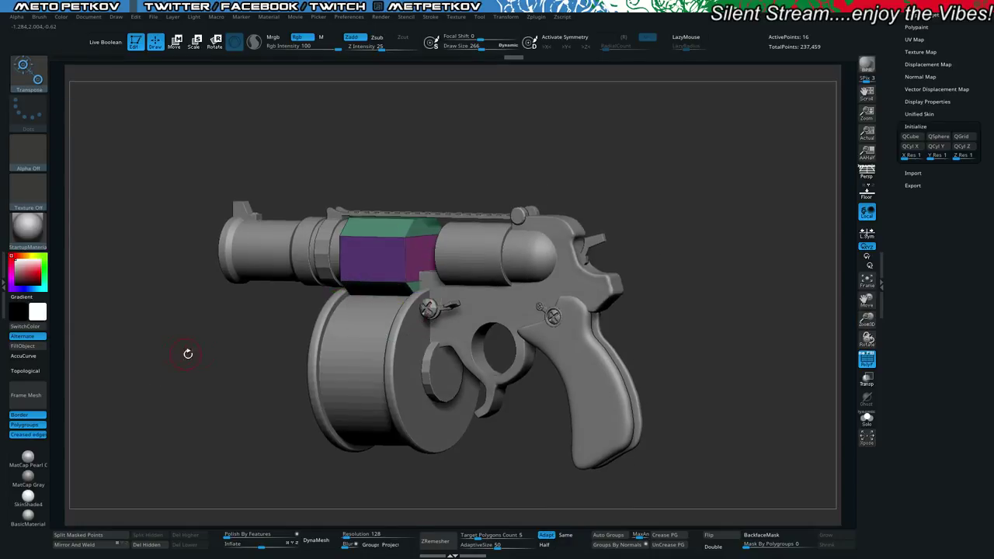
pyautogui.click(204, 337)
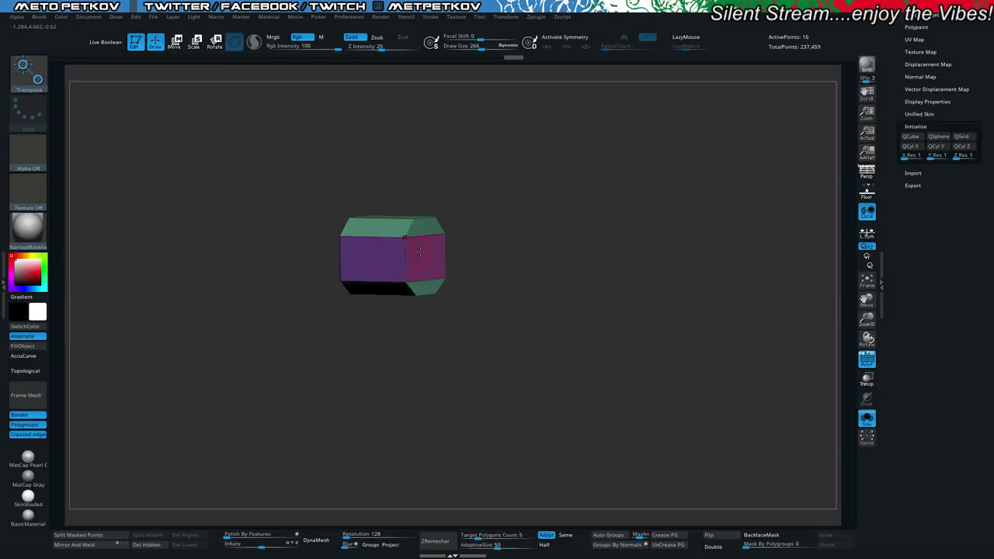
pyautogui.click(200, 355)
pyautogui.moveTo(188, 358)
pyautogui.keyDown('shift'); pyautogui.mouseDown()
pyautogui.moveTo(195, 346)
pyautogui.moveTo(178, 353)
pyautogui.mouseUp(); pyautogui.keyUp('shift')
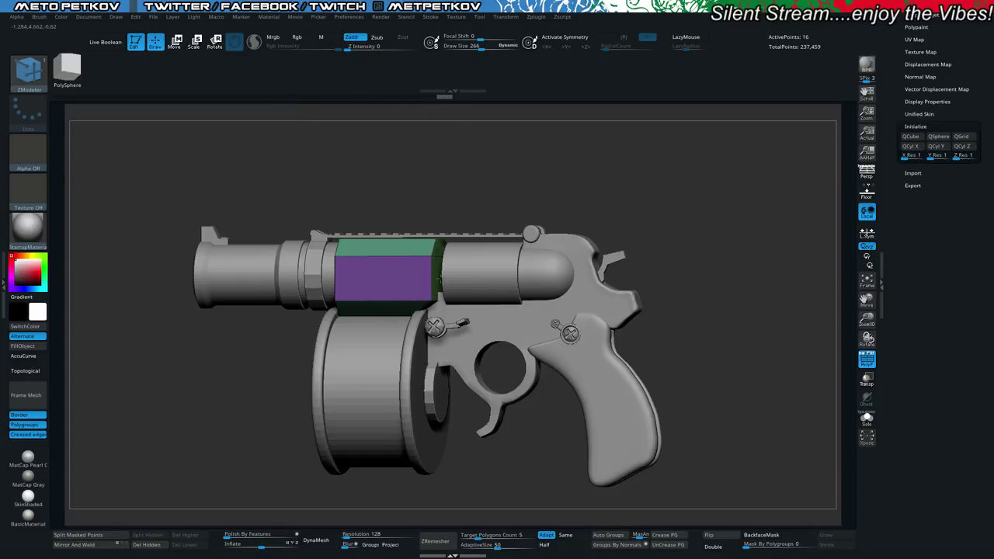
pyautogui.keyDown('shift'); pyautogui.moveTo(443, 280); pyautogui.dragTo(445, 280); pyautogui.keyUp('shift')
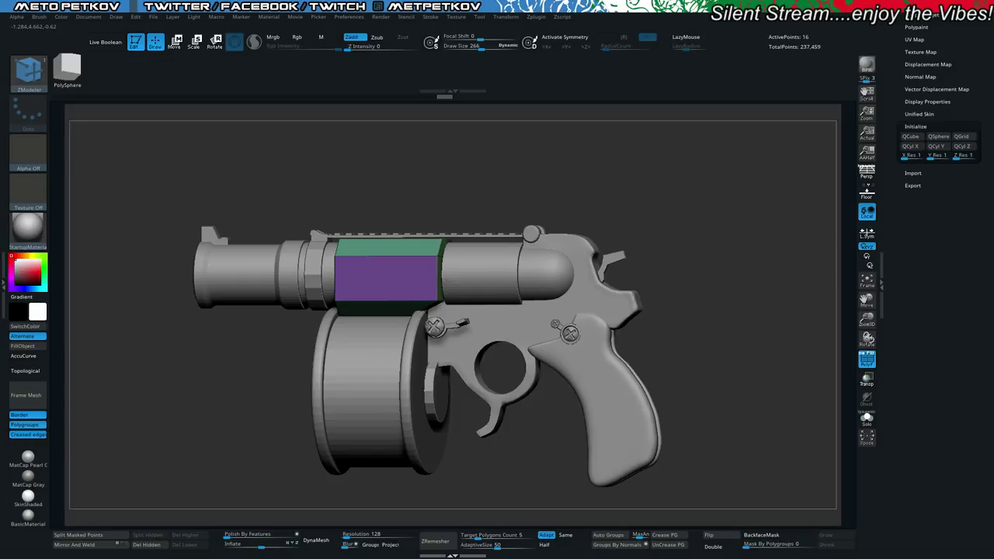
# Preview the extended block in side view with and without dynamic subdivision, and undo the rear extension.
pyautogui.moveTo(269, 355)
pyautogui.mouseDown()
pyautogui.moveTo(128, 403)
pyautogui.moveTo(163, 405)
pyautogui.mouseUp()
pyautogui.keyDown('alt'); pyautogui.moveTo(165, 360); pyautogui.dragTo(173, 301); pyautogui.keyUp('alt')
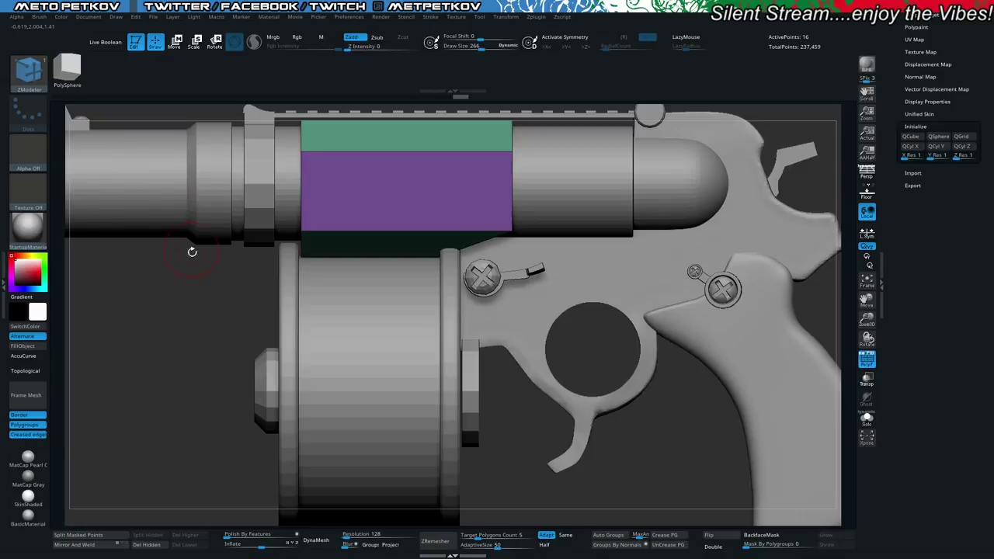
pyautogui.press('f')
pyautogui.press('d')
pyautogui.moveTo(158, 278); pyautogui.dragTo(236, 321)
pyautogui.hotkey('shift', 'd')
pyautogui.moveTo(132, 349)
pyautogui.mouseDown()
pyautogui.moveTo(116, 345)
pyautogui.moveTo(145, 353)
pyautogui.mouseUp()
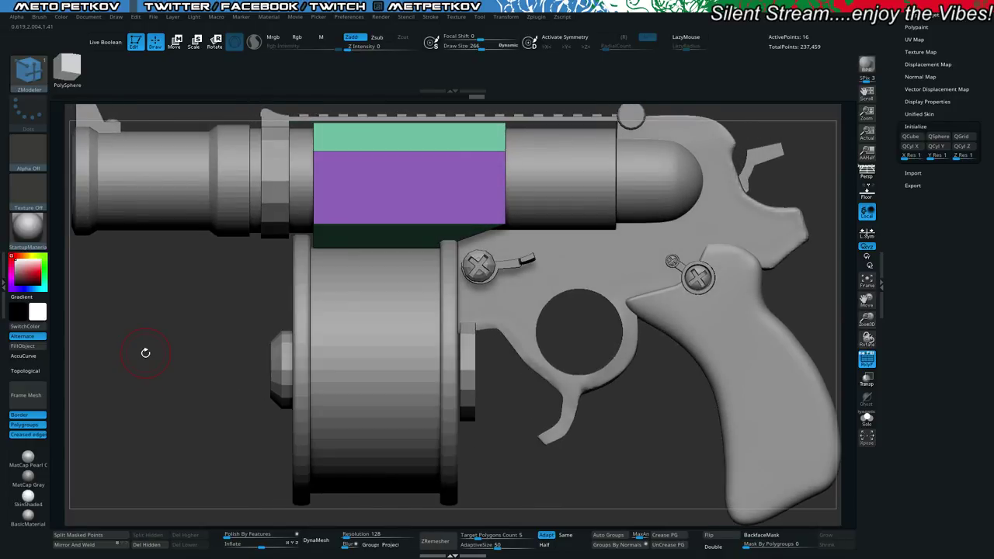
pyautogui.keyDown('alt'); pyautogui.moveTo(183, 306); pyautogui.dragTo(220, 335); pyautogui.keyUp('alt')
pyautogui.keyDown('alt'); pyautogui.moveTo(220, 334); pyautogui.dragTo(197, 352); pyautogui.keyUp('alt')
pyautogui.hotkey('ctrl', 'z')
pyautogui.hotkey('ctrl', 'z')
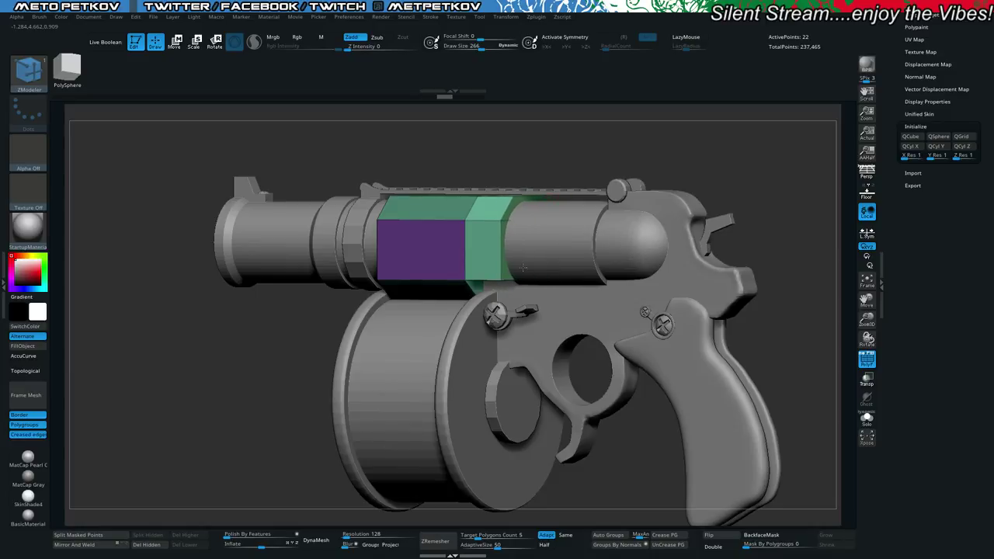
# Try extruding the block's rear into a new band with a slanted underside, and preview it with dynamic subdivision.
pyautogui.moveTo(168, 371); pyautogui.dragTo(186, 334)
pyautogui.hotkey('alt', 's')
pyautogui.hotkey('alt', 's')
pyautogui.press('space')
pyautogui.click(399, 312)
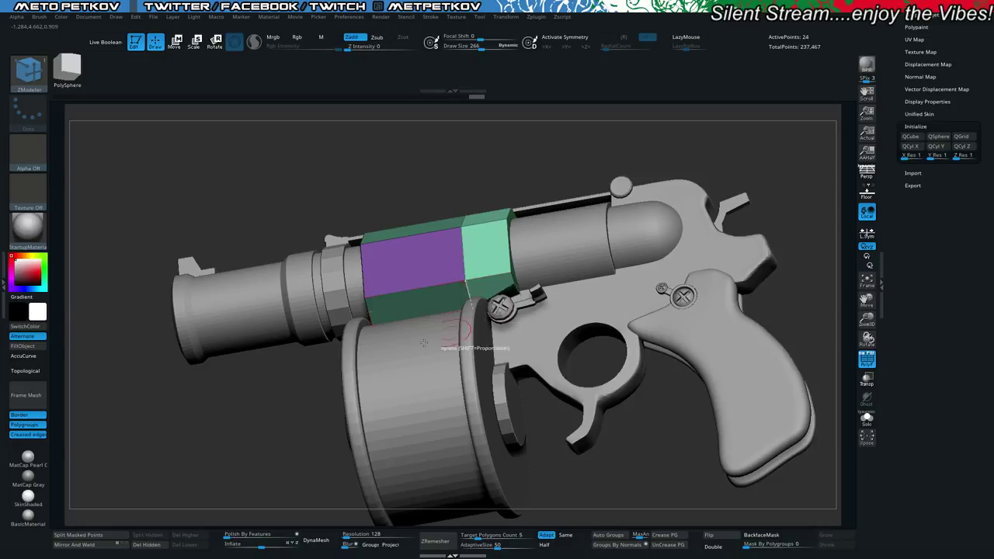
pyautogui.moveTo(199, 415); pyautogui.dragTo(196, 453)
pyautogui.press('d')
pyautogui.hotkey('shift', 'd')
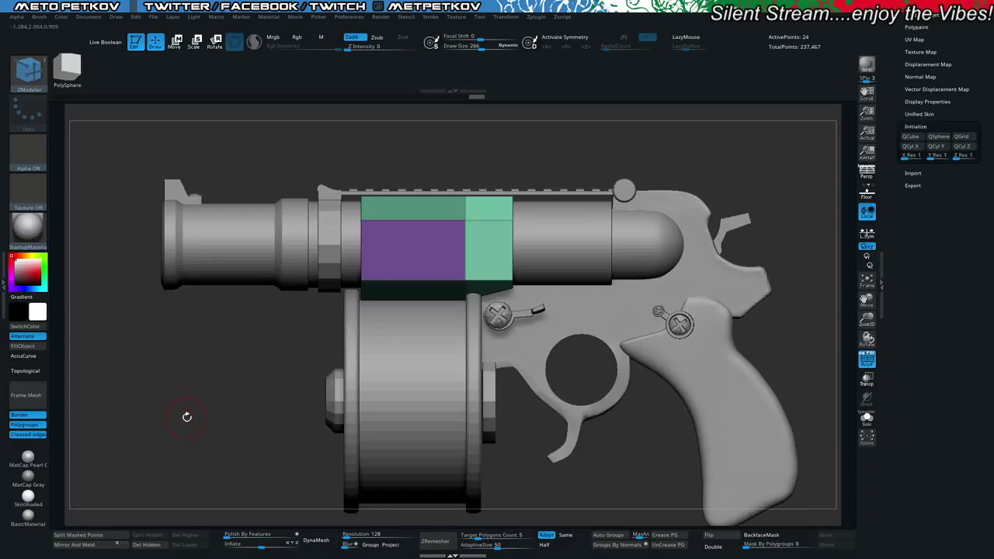
# Undo the slanted band and extrude the block's whole rear face straight back past the drum's rear rim.
pyautogui.moveTo(187, 417)
pyautogui.mouseDown()
pyautogui.moveTo(167, 417)
pyautogui.moveTo(181, 414)
pyautogui.mouseUp()
pyautogui.moveTo(179, 412)
pyautogui.keyDown('ctrl'); pyautogui.mouseDown(button='right')
pyautogui.moveTo(160, 402)
pyautogui.moveTo(168, 404)
pyautogui.mouseUp(button='right'); pyautogui.keyUp('ctrl')
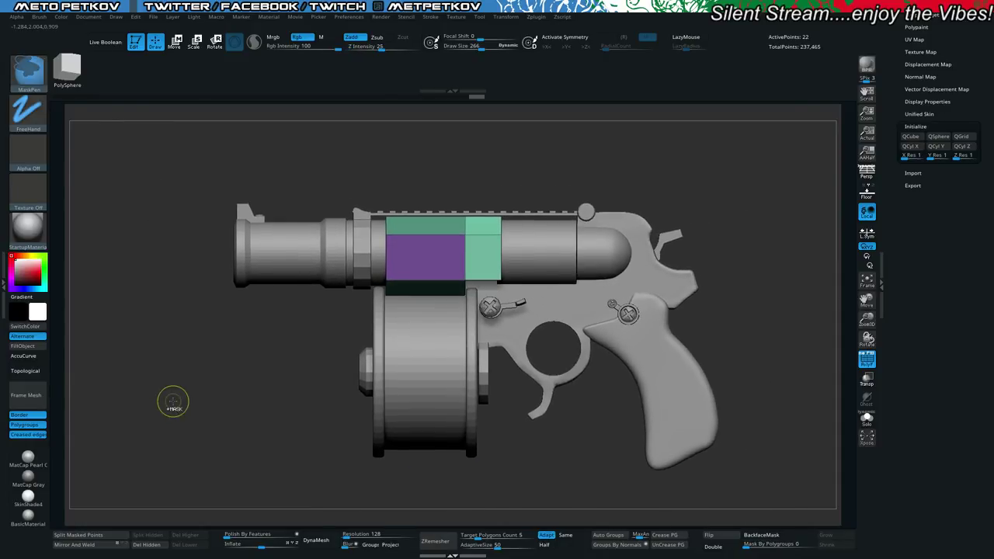
pyautogui.keyDown('ctrl'); pyautogui.click(178, 409); pyautogui.keyUp('ctrl')
pyautogui.moveTo(174, 406); pyautogui.dragTo(213, 375)
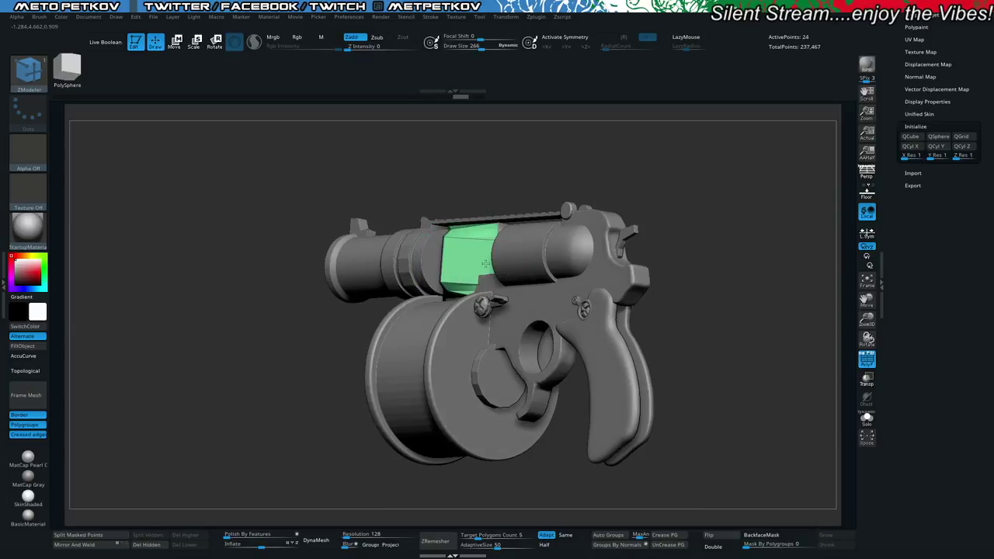
pyautogui.hotkey('ctrl', 'z')
pyautogui.moveTo(289, 340); pyautogui.dragTo(319, 350)
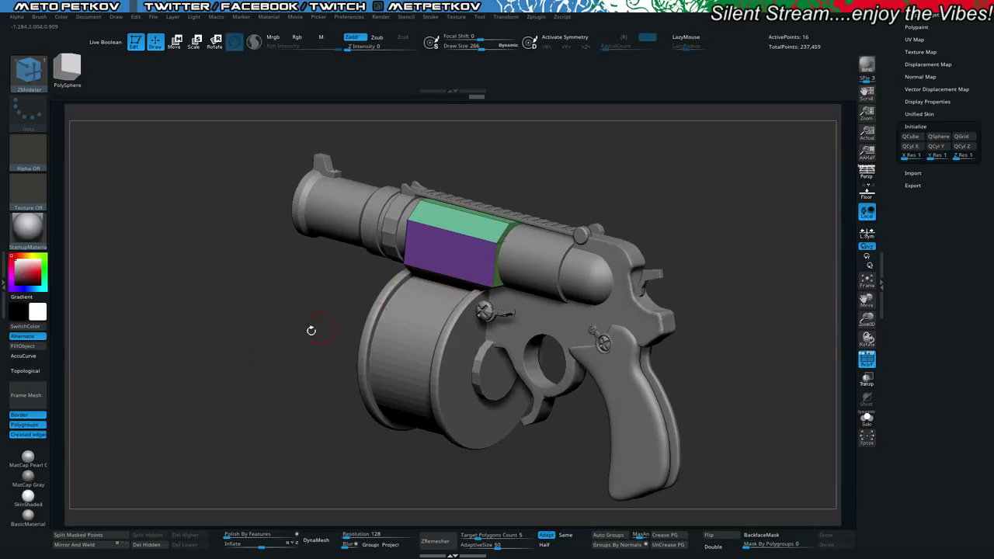
pyautogui.keyDown('shift'); pyautogui.moveTo(311, 331); pyautogui.dragTo(284, 347); pyautogui.keyUp('shift')
pyautogui.hotkey('ctrl', 'z')
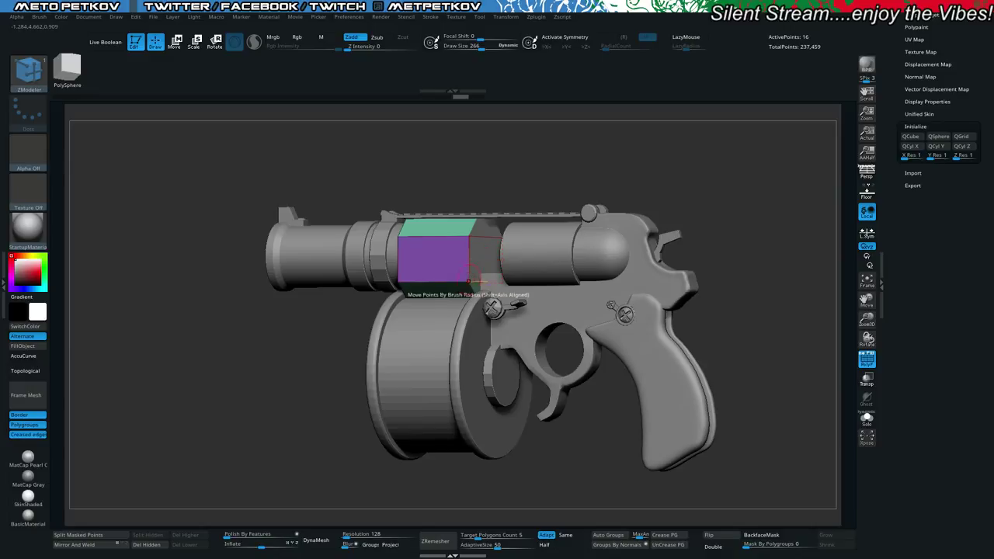
pyautogui.hotkey('ctrl', 'z')
pyautogui.hotkey('ctrl', 'z')
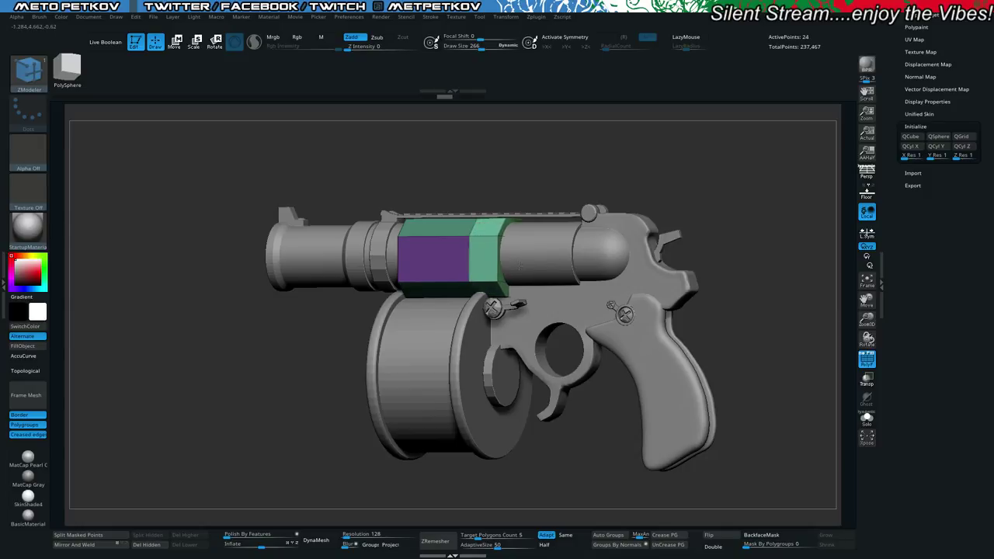
pyautogui.keyDown('shift'); pyautogui.moveTo(219, 368); pyautogui.dragTo(241, 395); pyautogui.keyUp('shift')
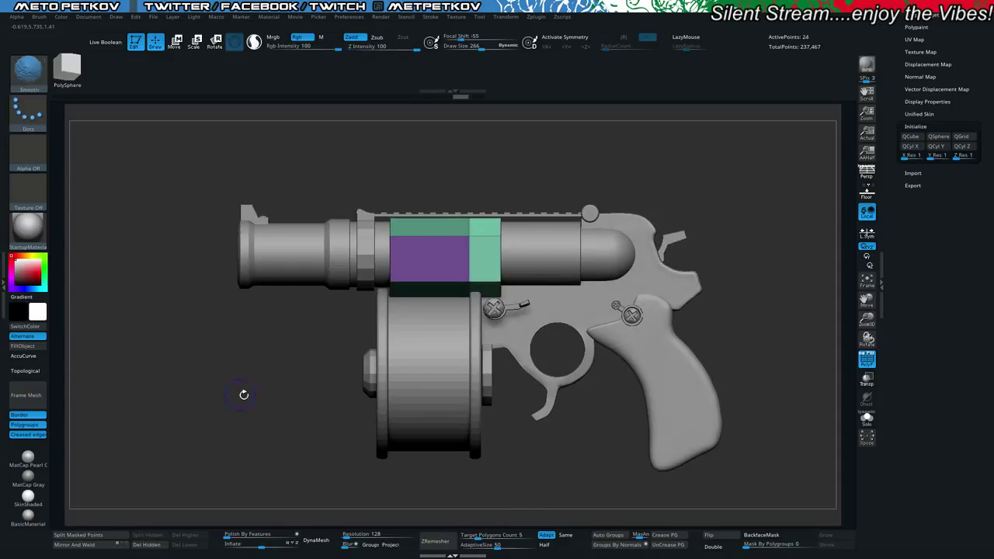
pyautogui.keyDown('alt'); pyautogui.moveTo(206, 344); pyautogui.dragTo(212, 274); pyautogui.keyUp('alt')
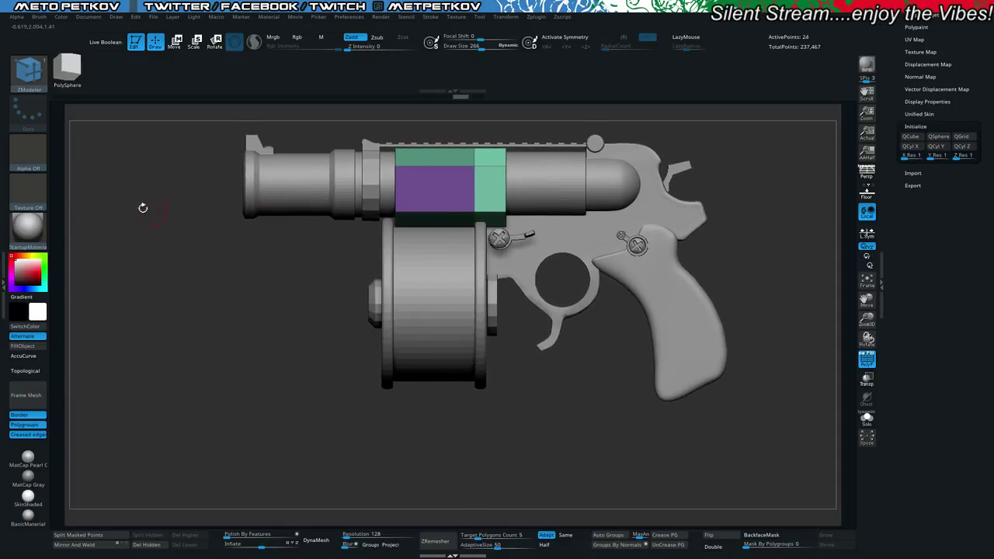
# Try inserting the Cyl 12 mesh as a subtool below the block, and delete it again.
pyautogui.moveTo(899, 54); pyautogui.dragTo(905, 206)
pyautogui.click(912, 210)
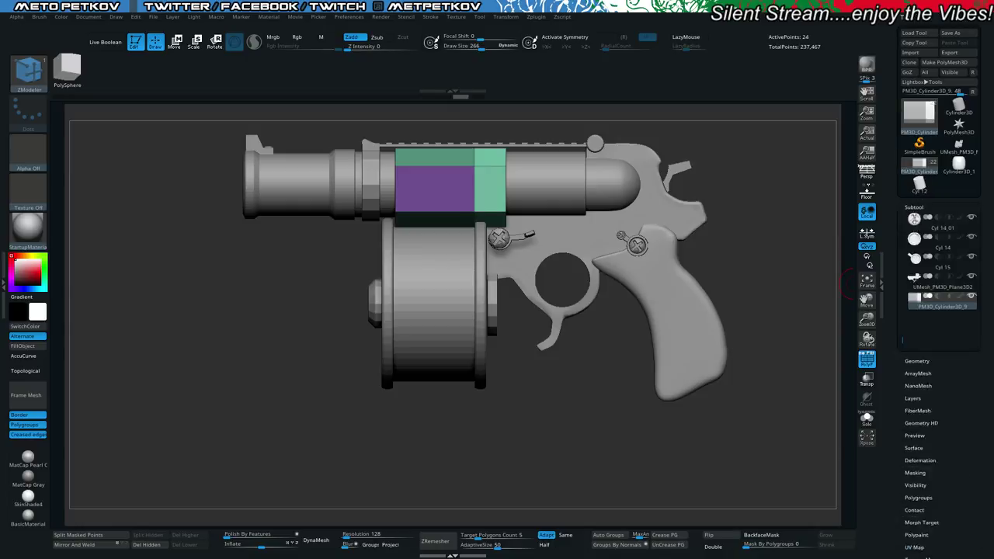
pyautogui.keyDown('ctrl'); pyautogui.moveTo(774, 432); pyautogui.dragTo(791, 452); pyautogui.keyUp('ctrl')
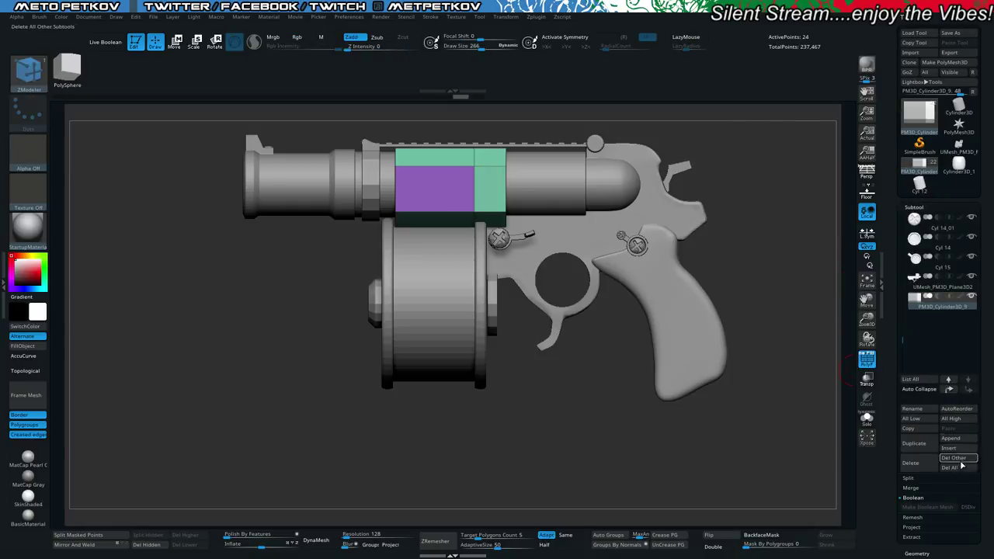
pyautogui.click(951, 450)
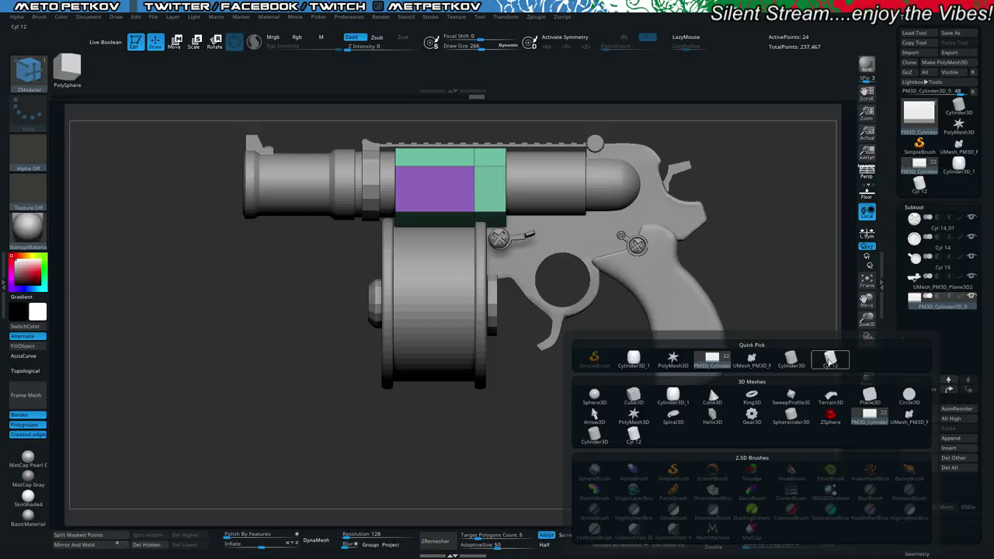
pyautogui.click(829, 360)
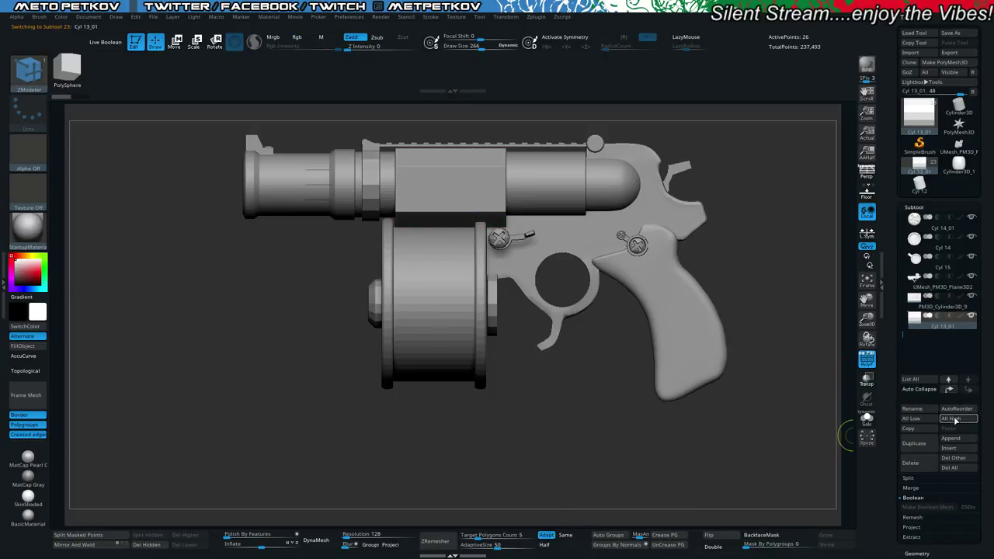
pyautogui.click(921, 466)
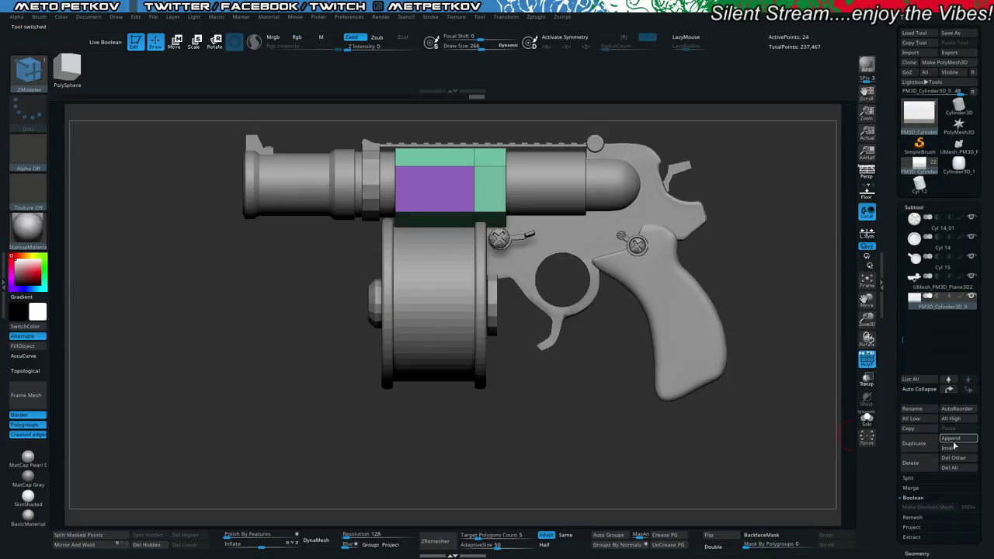
# Insert a Cylinder3D subtool below the block, turn it crosswise and place it over the screw behind the drum.
pyautogui.click(949, 448)
pyautogui.click(792, 360)
pyautogui.press('w')
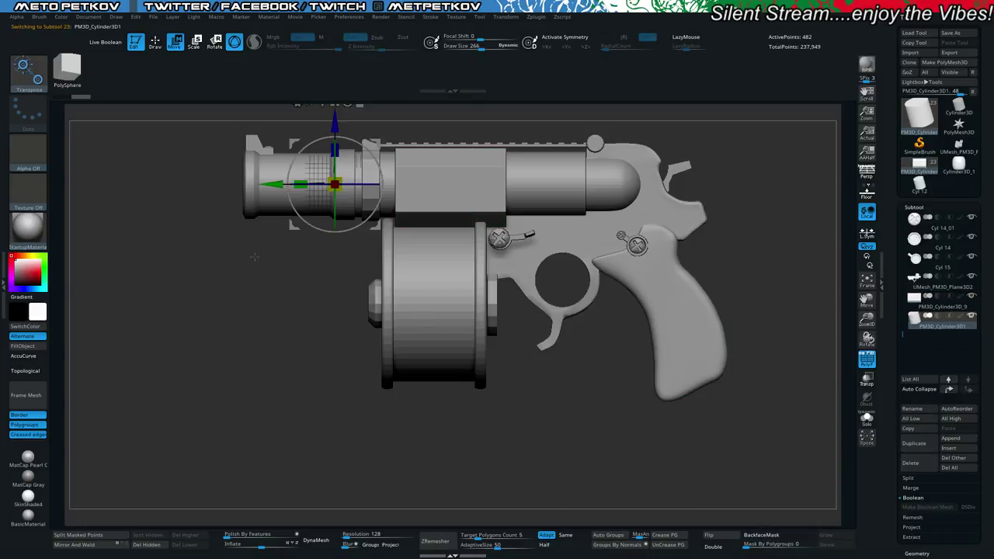
pyautogui.moveTo(319, 184); pyautogui.dragTo(228, 242)
pyautogui.moveTo(364, 206); pyautogui.dragTo(530, 258)
# Turn on Live Boolean with the block as the Start subtool and the new cylinder as its subtraction.
pyautogui.click(105, 44)
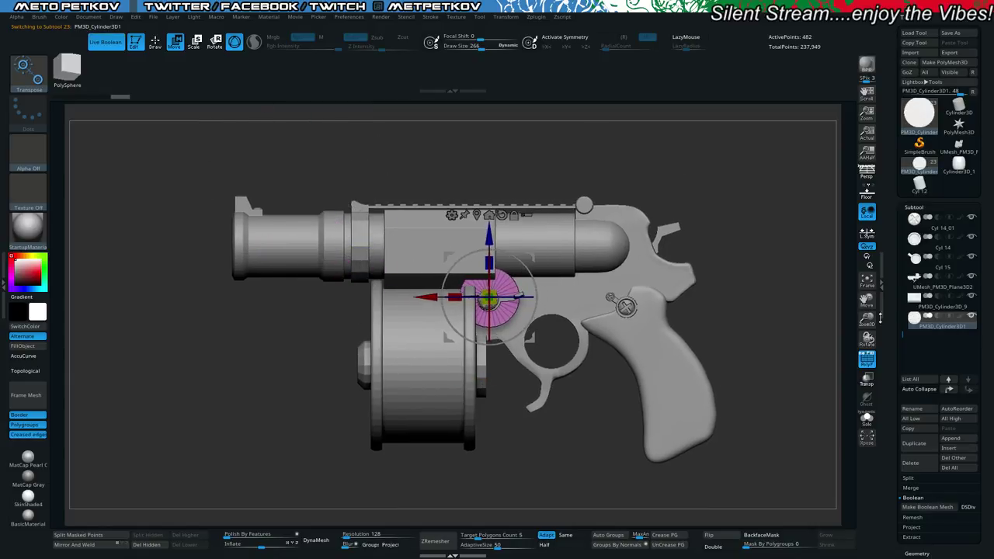
pyautogui.click(919, 296)
pyautogui.click(938, 316)
# Nudge the cutting cylinder slightly backwards along the barrel and scale it to about 0.986 around the screw.
pyautogui.keyDown('shift'); pyautogui.moveTo(202, 358); pyautogui.dragTo(219, 363); pyautogui.keyUp('shift')
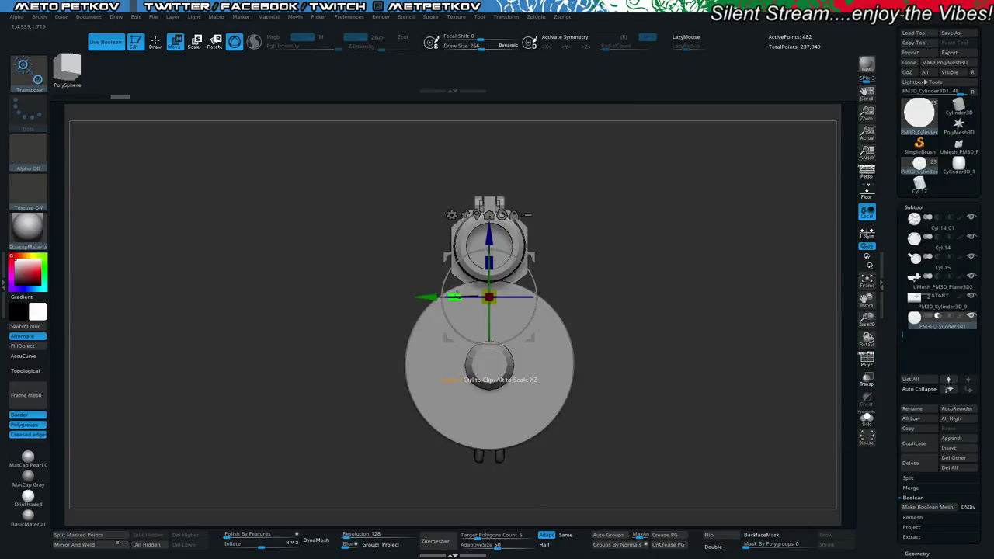
pyautogui.moveTo(287, 278); pyautogui.dragTo(225, 272)
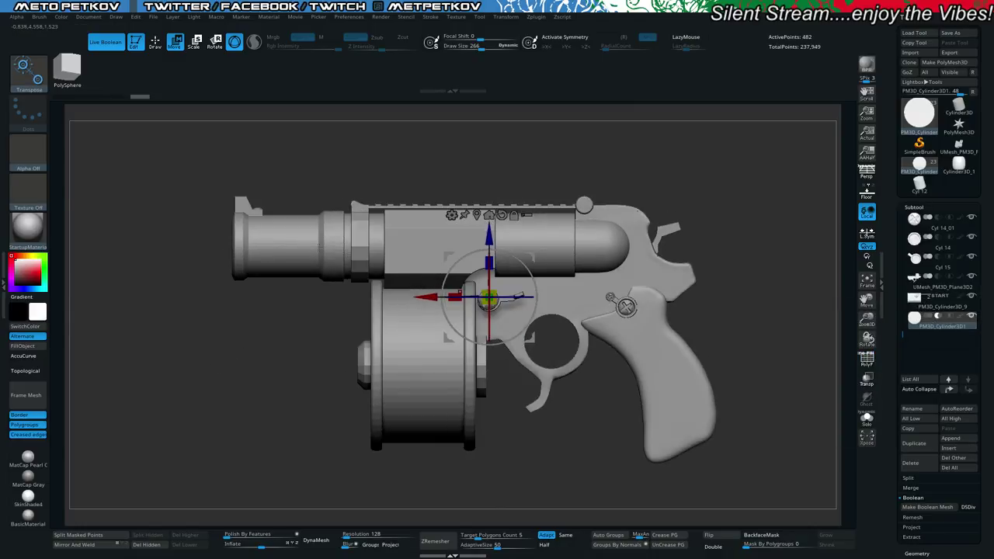
pyautogui.moveTo(426, 296); pyautogui.dragTo(421, 296)
pyautogui.moveTo(427, 296); pyautogui.dragTo(437, 293)
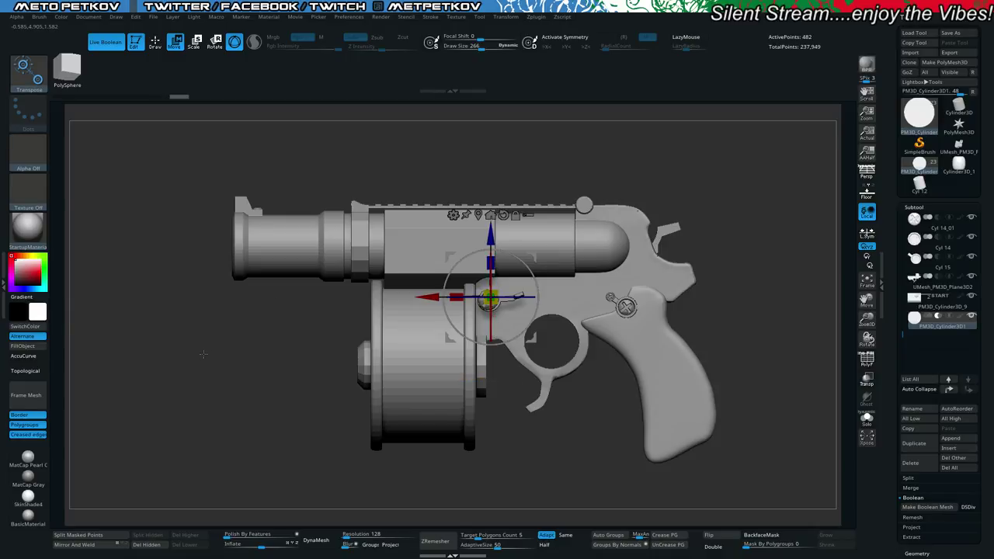
pyautogui.moveTo(204, 354); pyautogui.dragTo(318, 450)
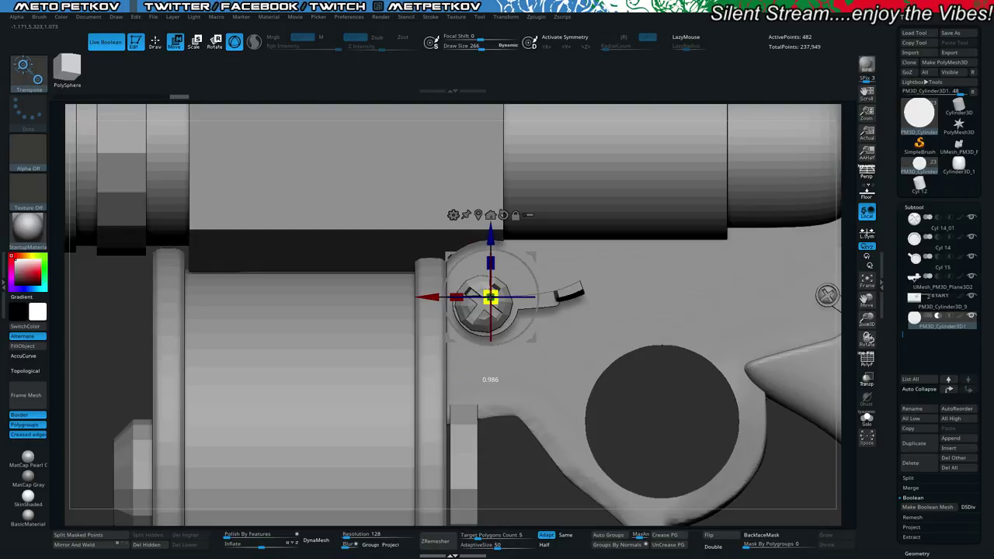
pyautogui.moveTo(490, 297); pyautogui.dragTo(499, 309)
pyautogui.keyDown('alt'); pyautogui.moveTo(107, 411); pyautogui.dragTo(123, 354); pyautogui.keyUp('alt')
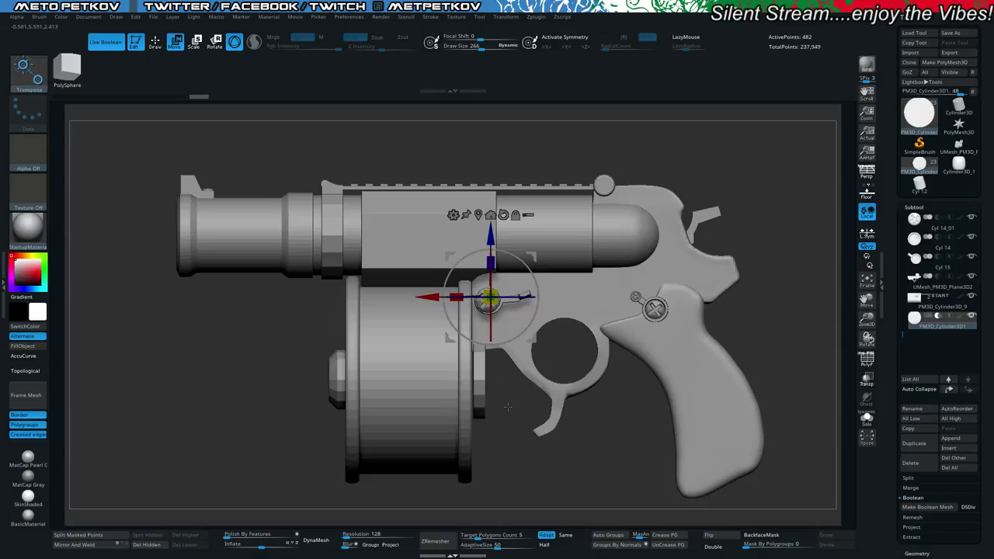
pyautogui.moveTo(507, 401)
pyautogui.mouseDown()
pyautogui.moveTo(456, 393)
pyautogui.moveTo(513, 387)
pyautogui.mouseUp()
# Select the screw subtool behind the drum and enable transforming all selected subtools together with the gizmo.
pyautogui.press('q')
pyautogui.moveTo(186, 329)
pyautogui.mouseDown()
pyautogui.moveTo(173, 327)
pyautogui.moveTo(186, 328)
pyautogui.mouseUp()
pyautogui.moveTo(902, 333); pyautogui.dragTo(894, 264)
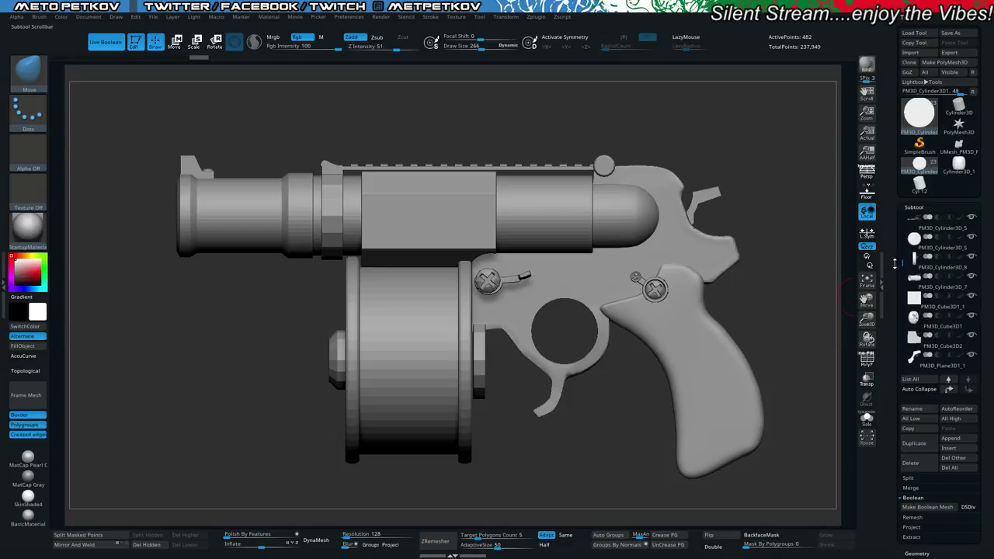
pyautogui.keyDown('alt'); pyautogui.click(486, 281); pyautogui.keyUp('alt')
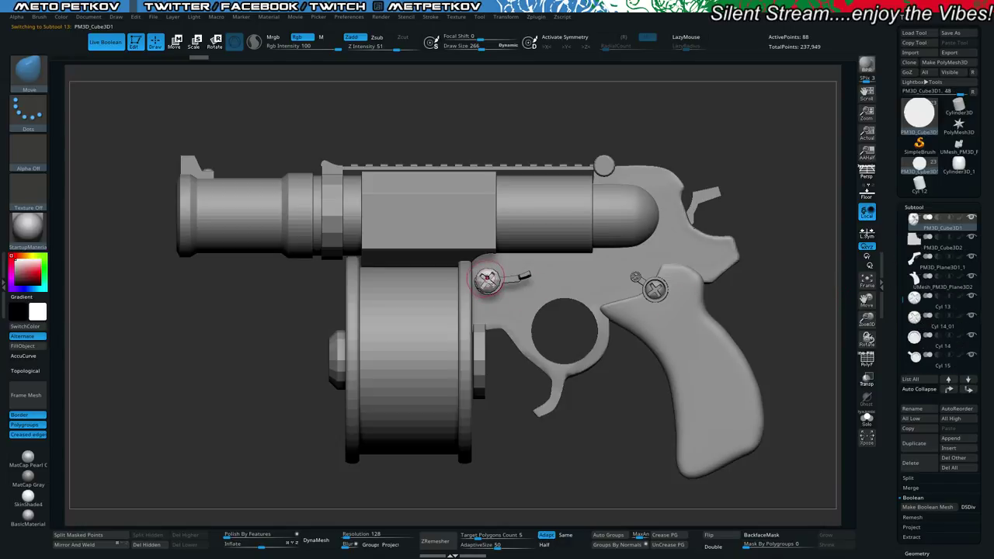
pyautogui.press('w')
pyautogui.click(526, 198)
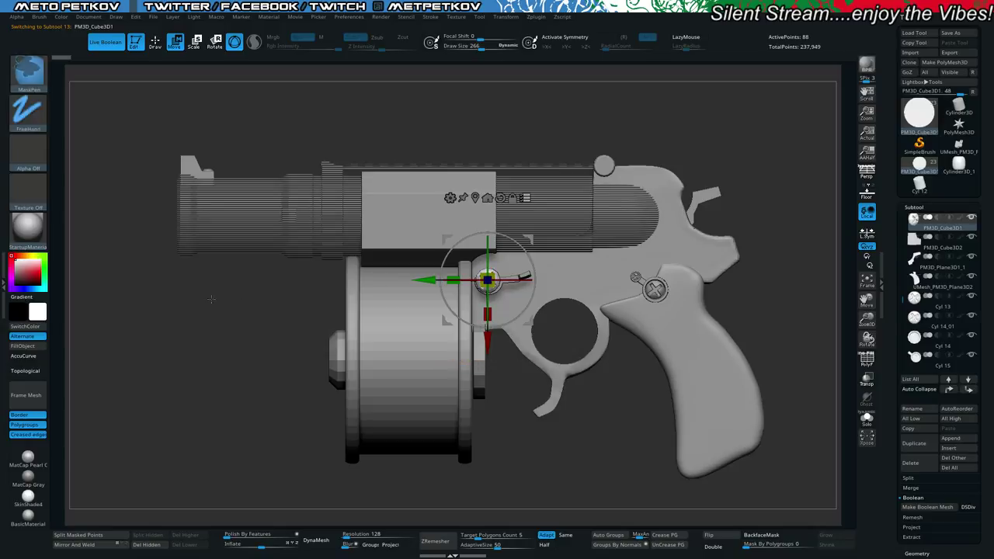
# Reset the multi-subtool selection so only the screw behind the drum and its small lever are selected for transforming together.
pyautogui.keyDown('ctrl'); pyautogui.keyDown('shift'); pyautogui.moveTo(466, 124); pyautogui.dragTo(454, 135); pyautogui.keyUp('shift'); pyautogui.keyUp('ctrl')
pyautogui.keyDown('ctrl'); pyautogui.keyDown('shift'); pyautogui.click(221, 330); pyautogui.keyUp('shift'); pyautogui.keyUp('ctrl')
pyautogui.keyDown('ctrl'); pyautogui.keyDown('shift'); pyautogui.moveTo(220, 332); pyautogui.dragTo(175, 293); pyautogui.keyUp('shift'); pyautogui.keyUp('ctrl')
pyautogui.keyDown('ctrl'); pyautogui.keyDown('shift'); pyautogui.click(226, 323); pyautogui.keyUp('shift'); pyautogui.keyUp('ctrl')
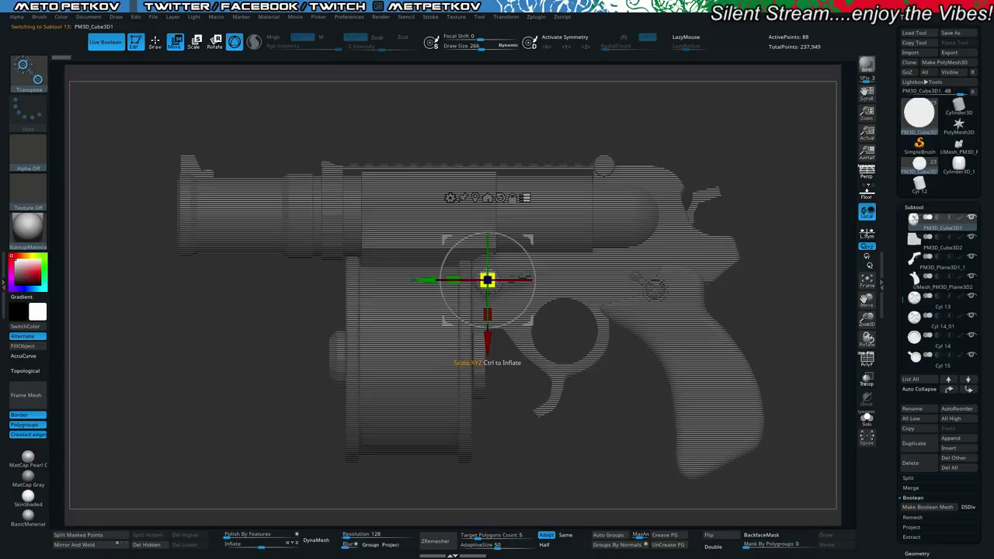
pyautogui.keyDown('alt'); pyautogui.moveTo(447, 320); pyautogui.dragTo(555, 456); pyautogui.keyUp('alt')
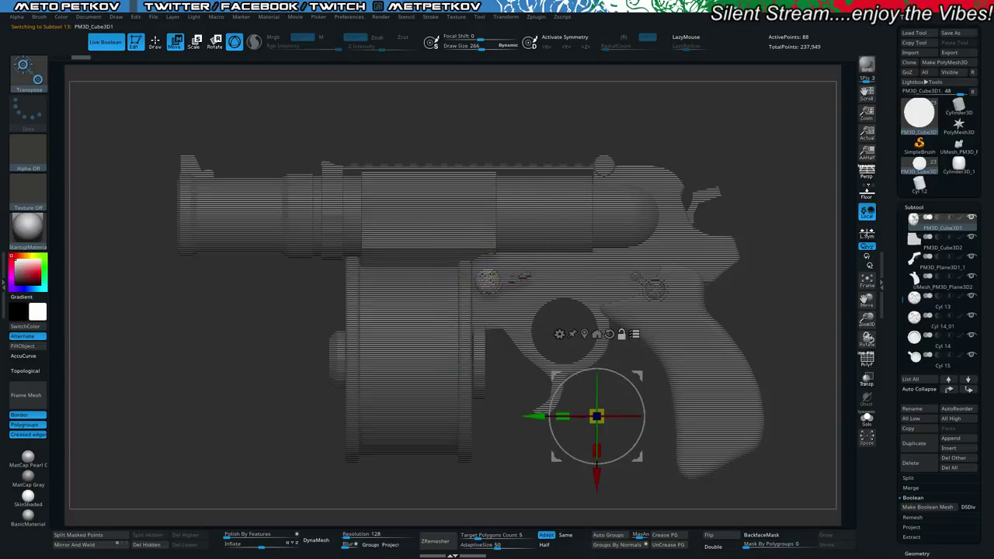
pyautogui.keyDown('alt'); pyautogui.click(490, 280); pyautogui.keyUp('alt')
pyautogui.keyDown('alt'); pyautogui.moveTo(531, 320); pyautogui.dragTo(701, 498); pyautogui.keyUp('alt')
pyautogui.keyDown('ctrl'); pyautogui.keyDown('shift'); pyautogui.click(487, 281); pyautogui.keyUp('shift'); pyautogui.keyUp('ctrl')
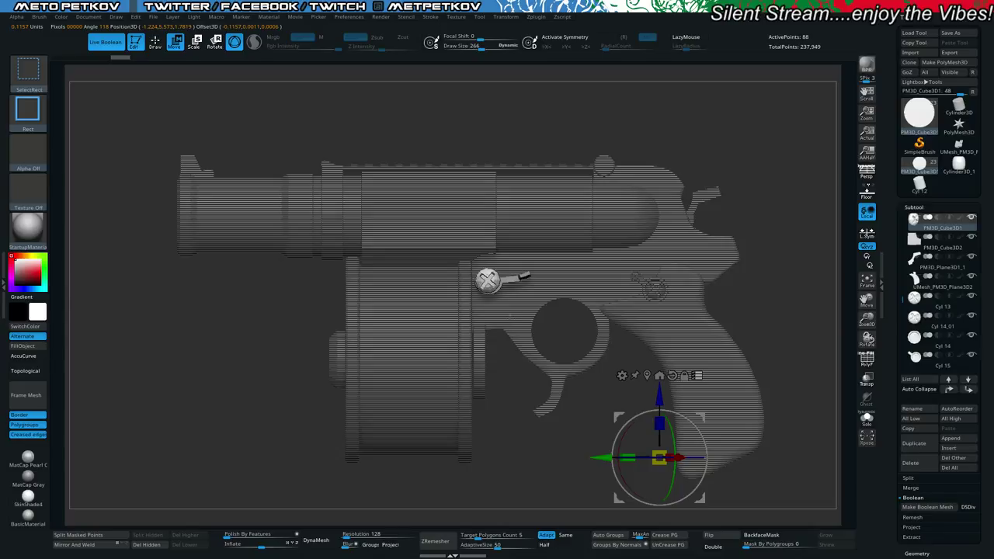
# Recentre the gizmo on the screw and lever, raise them slightly and rotate them so the lever points downwards.
pyautogui.keyDown('alt'); pyautogui.click(672, 377); pyautogui.keyUp('alt')
pyautogui.click(647, 376)
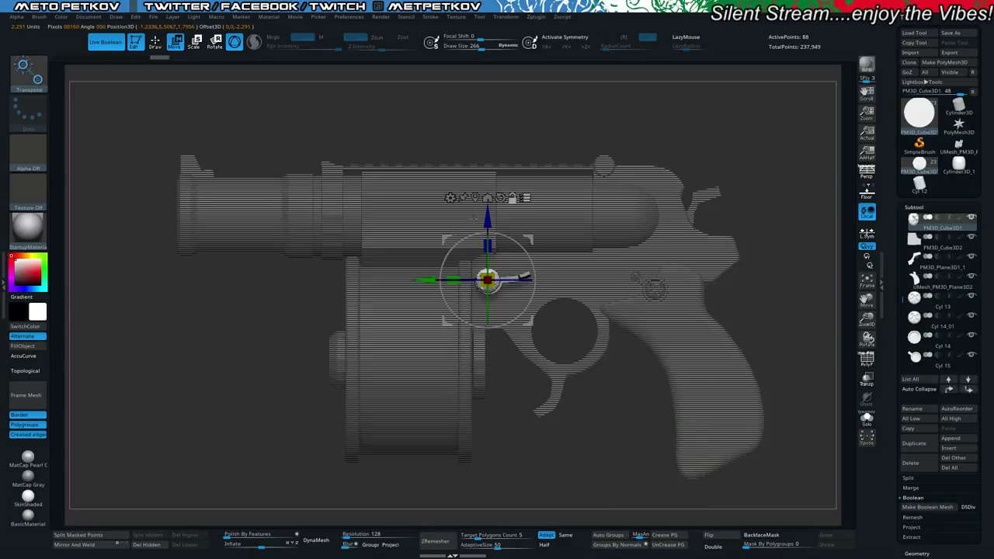
pyautogui.keyDown('alt'); pyautogui.moveTo(444, 240); pyautogui.dragTo(502, 302); pyautogui.keyUp('alt')
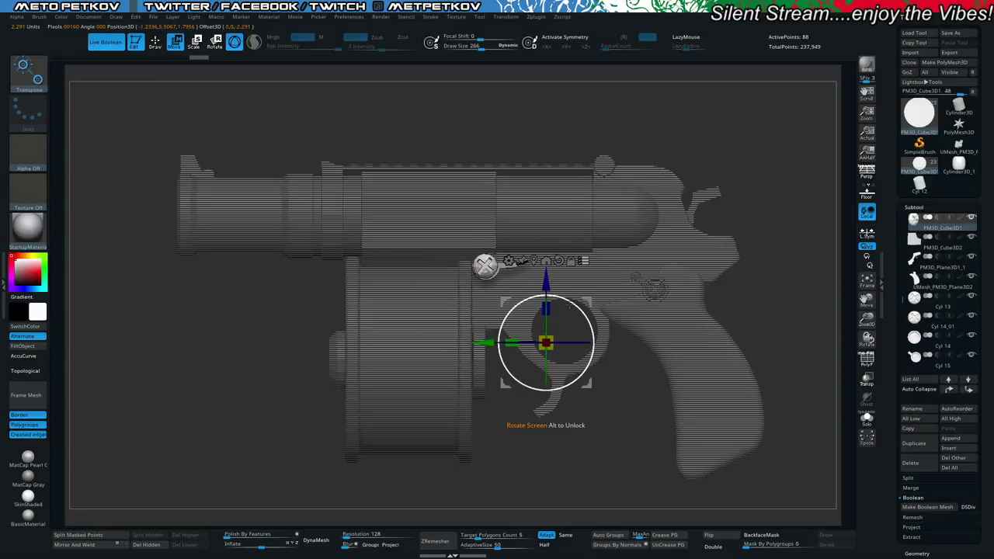
pyautogui.hotkey('ctrl', 'z')
pyautogui.click(534, 261)
pyautogui.moveTo(532, 262); pyautogui.dragTo(520, 284)
pyautogui.moveTo(217, 314)
pyautogui.mouseDown()
pyautogui.moveTo(146, 313)
pyautogui.moveTo(200, 307)
pyautogui.mouseUp()
pyautogui.moveTo(172, 268)
pyautogui.mouseDown()
pyautogui.moveTo(160, 191)
pyautogui.moveTo(193, 219)
pyautogui.moveTo(204, 262)
pyautogui.moveTo(231, 278)
pyautogui.moveTo(183, 285)
pyautogui.moveTo(173, 266)
pyautogui.moveTo(231, 255)
pyautogui.mouseUp()
pyautogui.press('q')
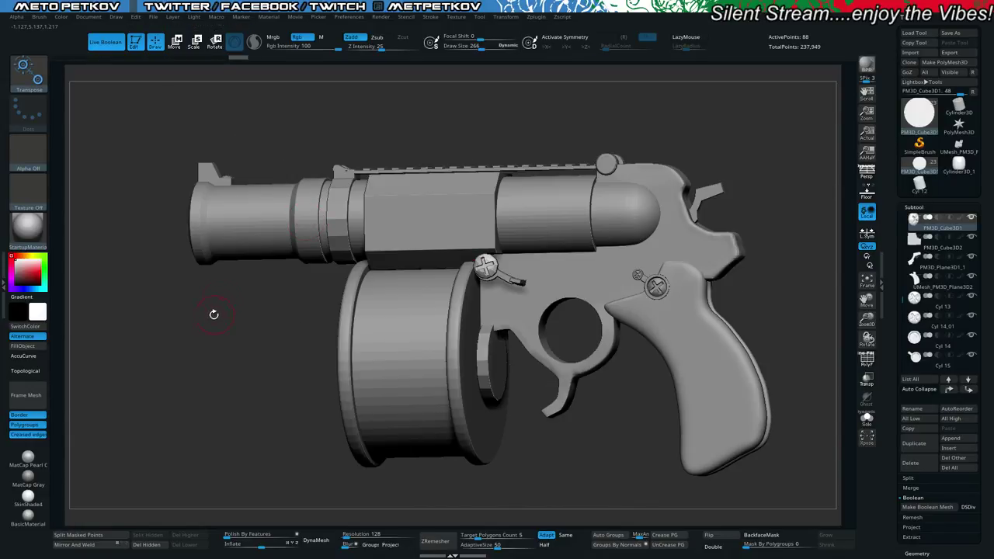
# Insert the Cyl 12 mesh as a new subtool below the screw subtool.
pyautogui.moveTo(213, 314)
pyautogui.mouseDown()
pyautogui.moveTo(221, 330)
pyautogui.moveTo(139, 312)
pyautogui.mouseUp()
pyautogui.press('w')
pyautogui.press('q')
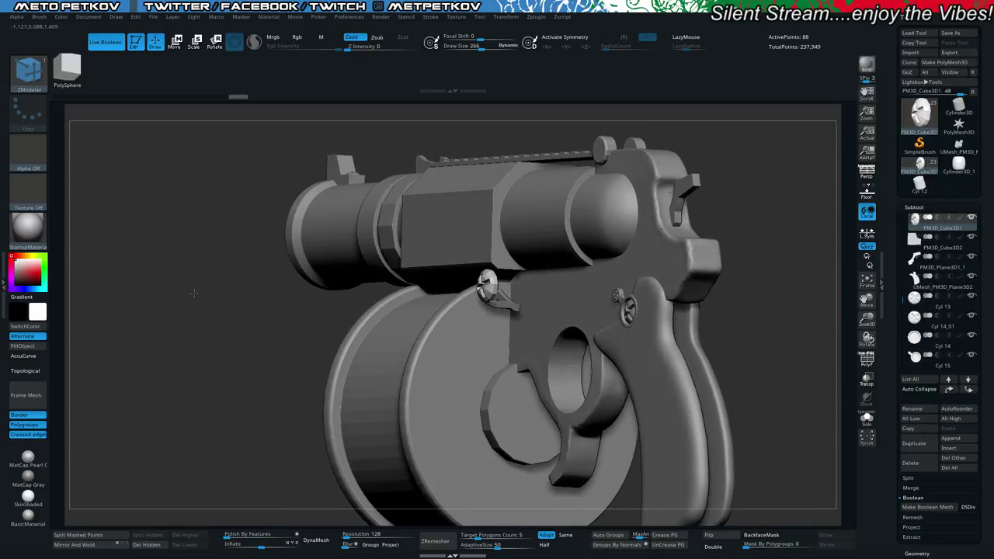
pyautogui.moveTo(194, 292)
pyautogui.mouseDown()
pyautogui.moveTo(183, 289)
pyautogui.moveTo(219, 269)
pyautogui.mouseUp()
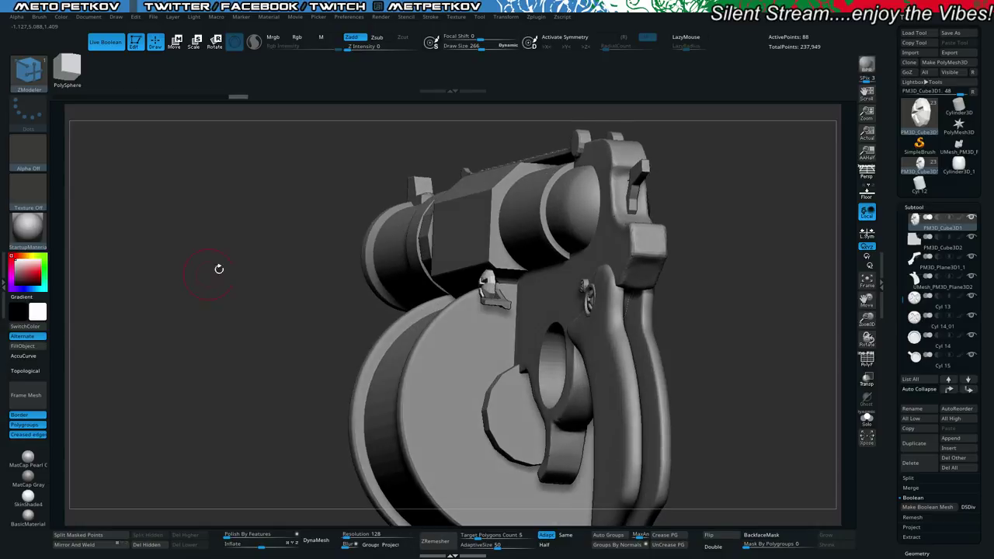
pyautogui.moveTo(203, 305); pyautogui.dragTo(225, 323)
pyautogui.click(203, 320)
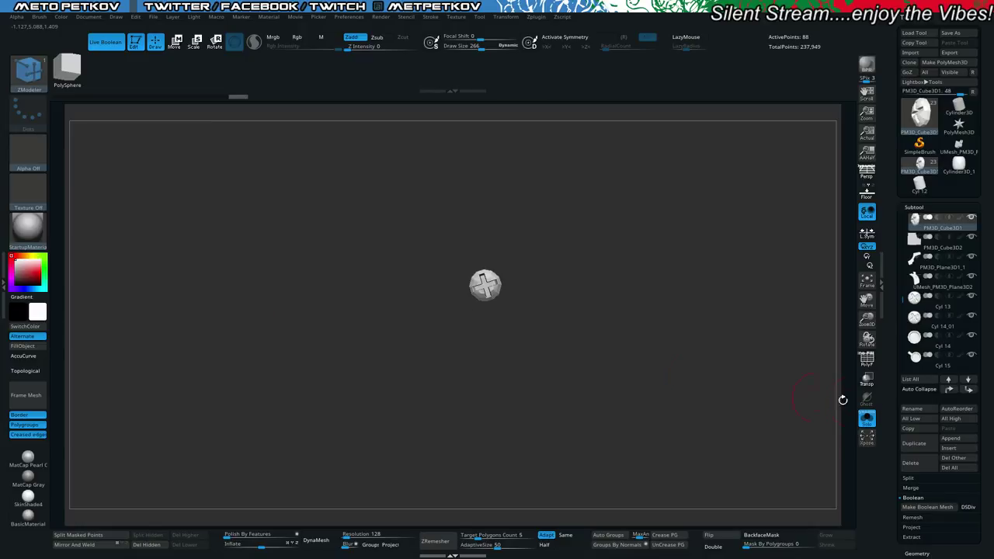
pyautogui.click(954, 450)
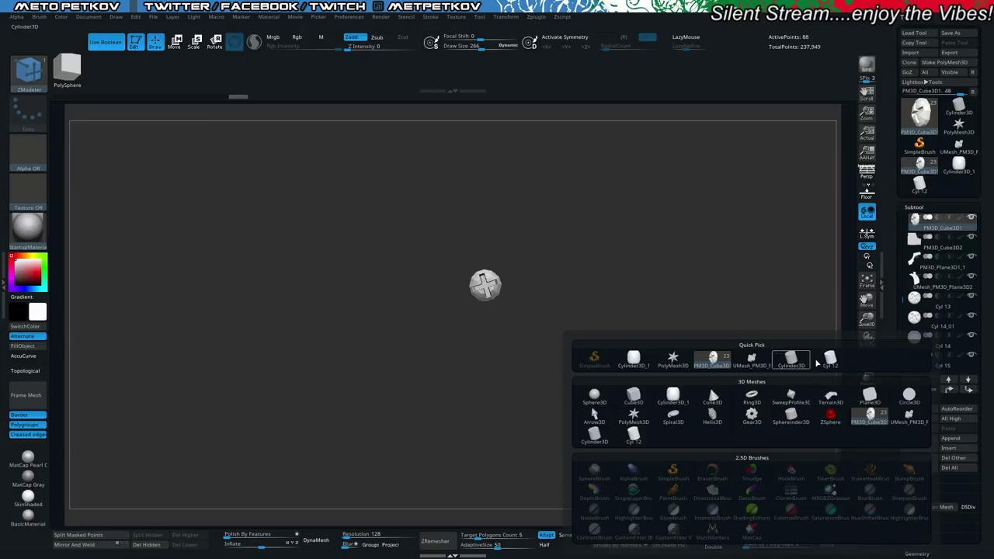
pyautogui.click(828, 360)
pyautogui.hotkey('ctrl', 'shift', 's')
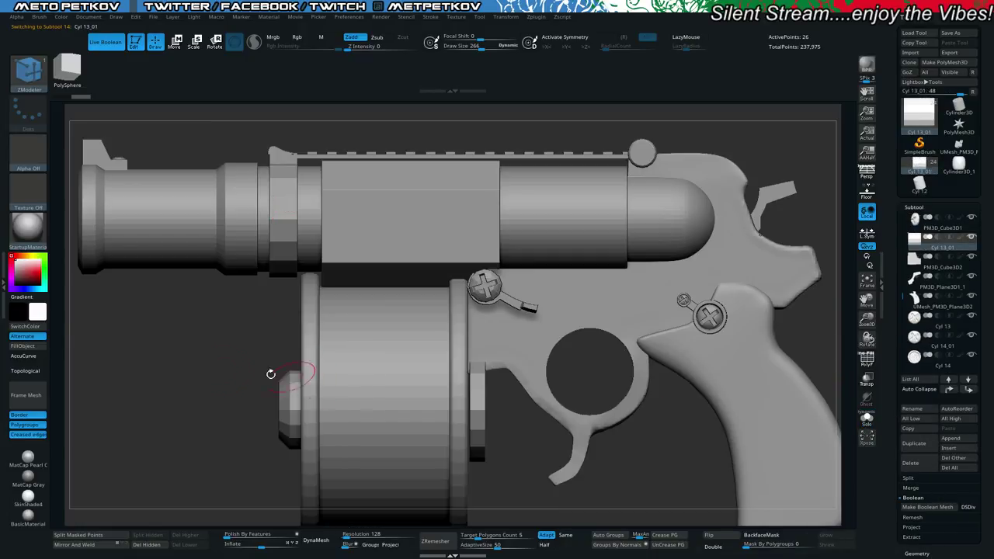
# Turn the new cylinder crosswise to the barrel and place it over the screw behind the drum.
pyautogui.press('w')
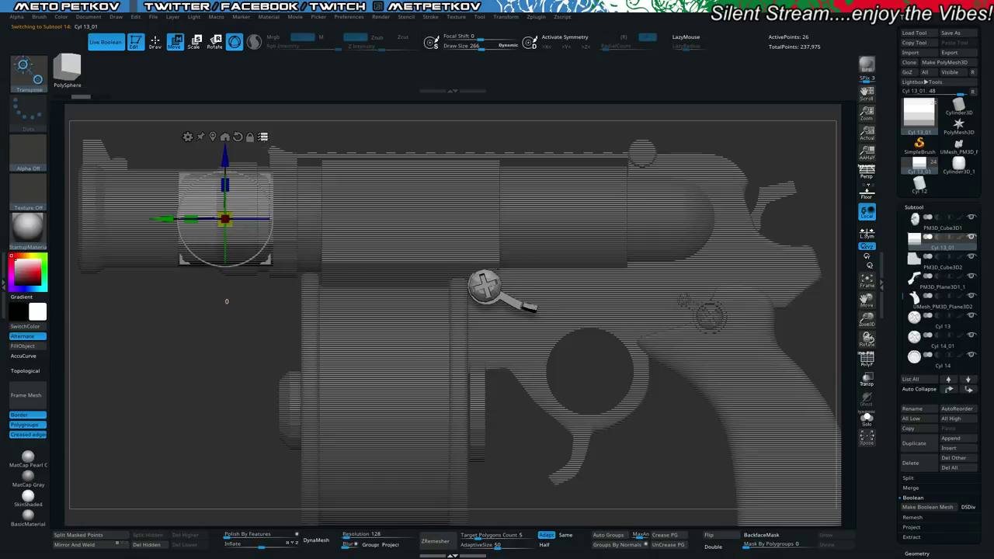
pyautogui.keyDown('shift'); pyautogui.moveTo(243, 223); pyautogui.dragTo(320, 218); pyautogui.keyUp('shift')
pyautogui.moveTo(212, 218); pyautogui.dragTo(323, 219)
pyautogui.hotkey('ctrl', 'z')
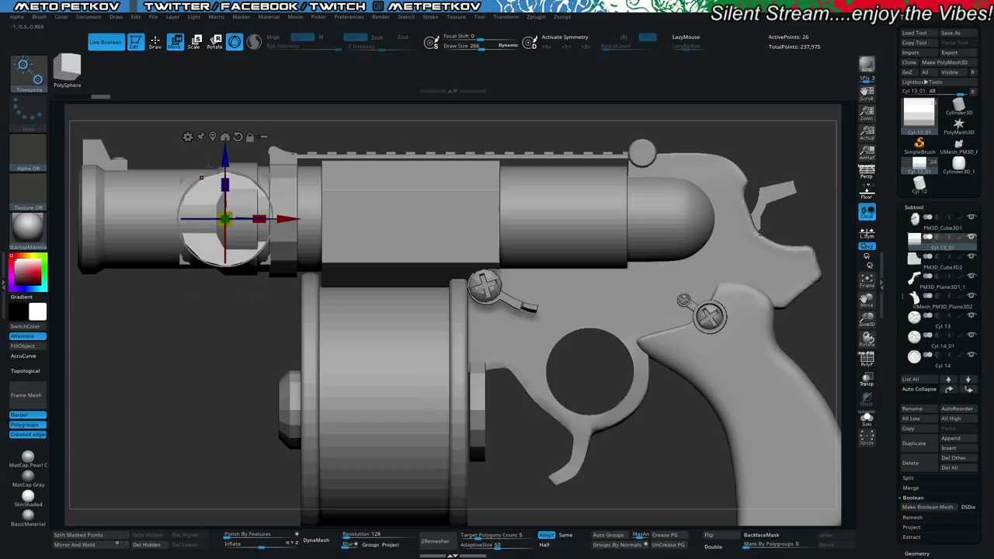
pyautogui.moveTo(224, 218); pyautogui.dragTo(505, 308)
# Turn on transparency for the other subtools and hide the Live Boolean cutting cylinder.
pyautogui.hotkey('alt', 't')
pyautogui.keyDown('ctrl'); pyautogui.moveTo(342, 350); pyautogui.dragTo(213, 366, button='right'); pyautogui.keyUp('ctrl')
pyautogui.hotkey('alt', 's')
pyautogui.hotkey('alt', 's')
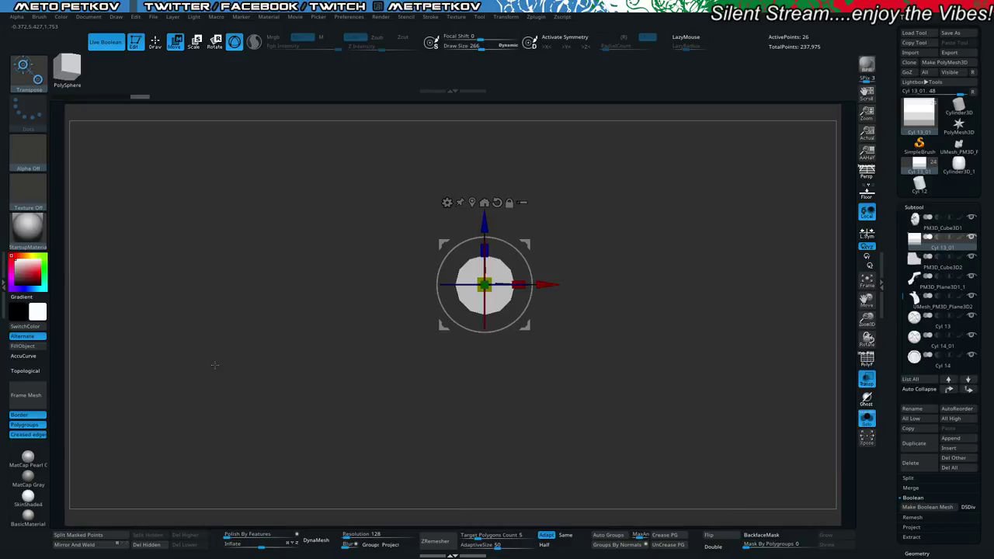
pyautogui.moveTo(97, 349); pyautogui.dragTo(39, 350, button='right')
pyautogui.moveTo(903, 298); pyautogui.dragTo(902, 341)
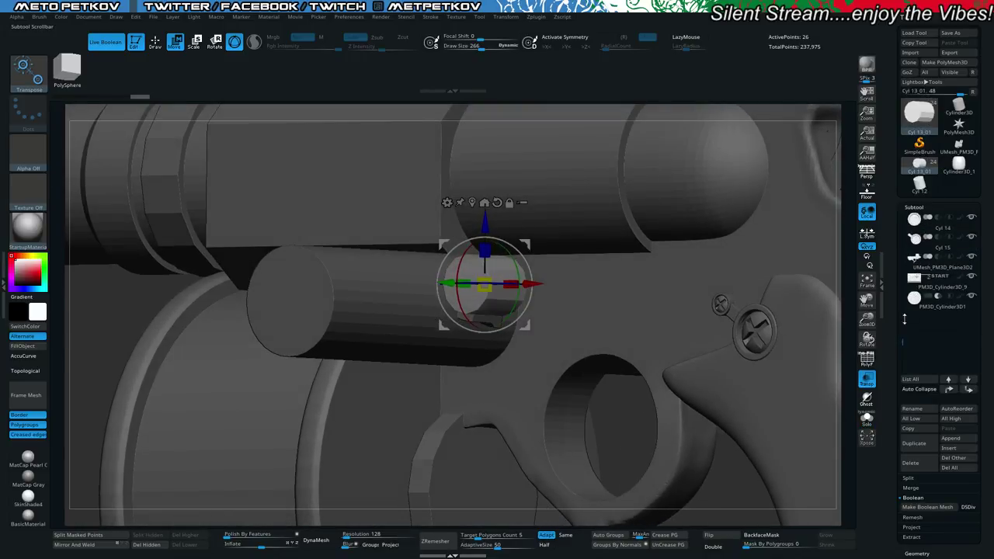
pyautogui.click(972, 298)
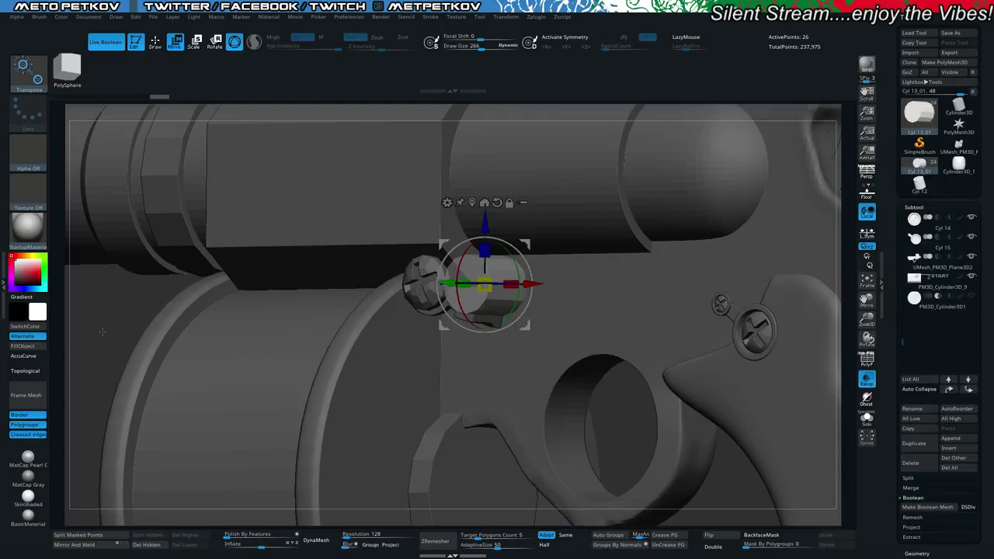
# Align the new cylinder with the screw in side view, scale it to match the screw head and smooth it with dynamic subdivision.
pyautogui.moveTo(103, 332); pyautogui.dragTo(129, 321)
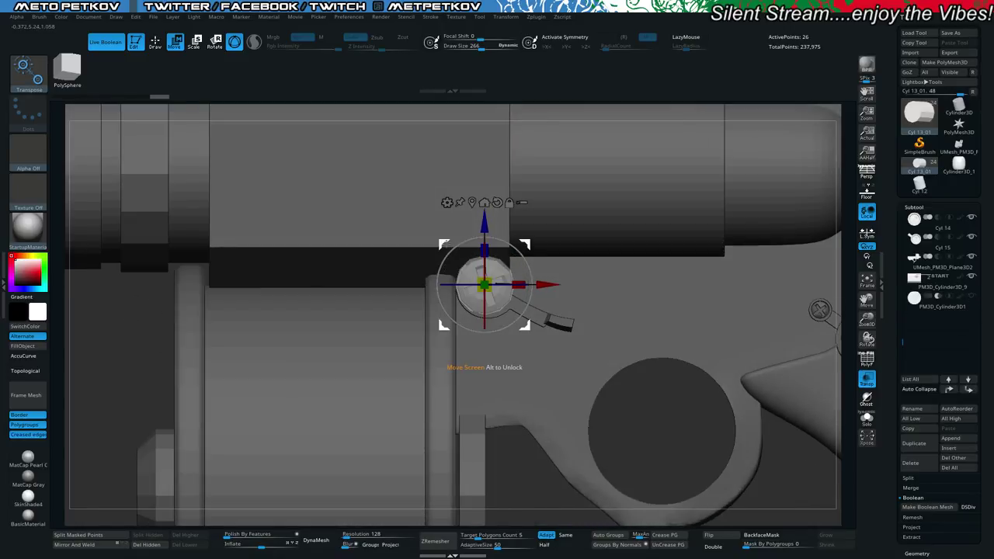
pyautogui.moveTo(485, 223); pyautogui.dragTo(485, 224)
pyautogui.moveTo(479, 281); pyautogui.dragTo(479, 281)
pyautogui.press('d')
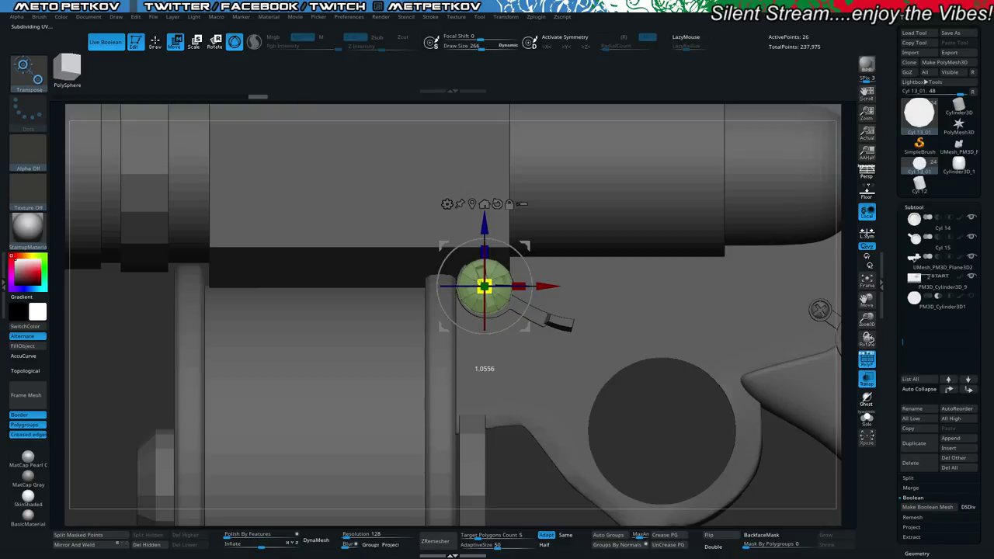
pyautogui.moveTo(479, 282); pyautogui.dragTo(479, 281)
# Shift the cylinder along its axis until it meets the screw head, and turn off polyframe and transparency.
pyautogui.moveTo(96, 344); pyautogui.dragTo(61, 340)
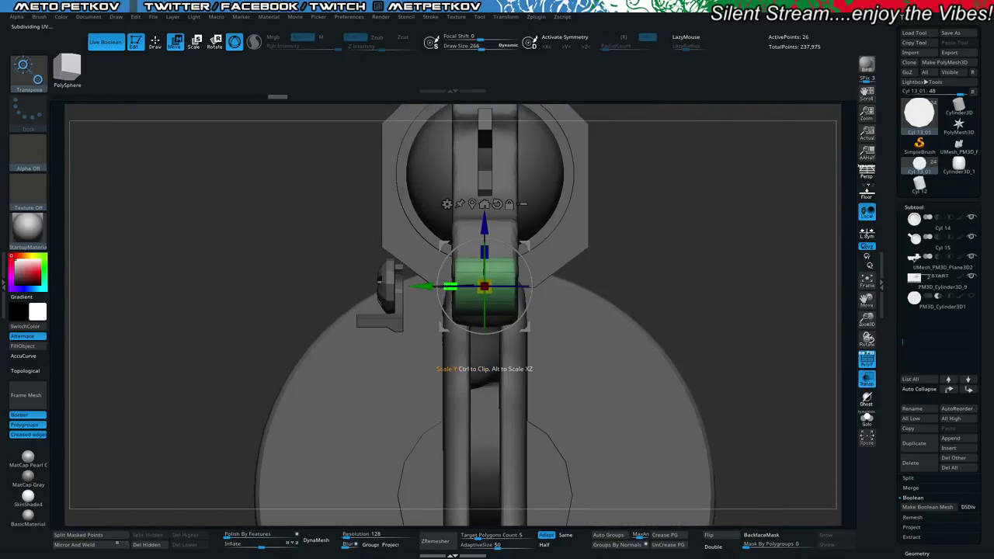
pyautogui.moveTo(420, 288); pyautogui.dragTo(390, 286)
pyautogui.moveTo(159, 258); pyautogui.dragTo(272, 270)
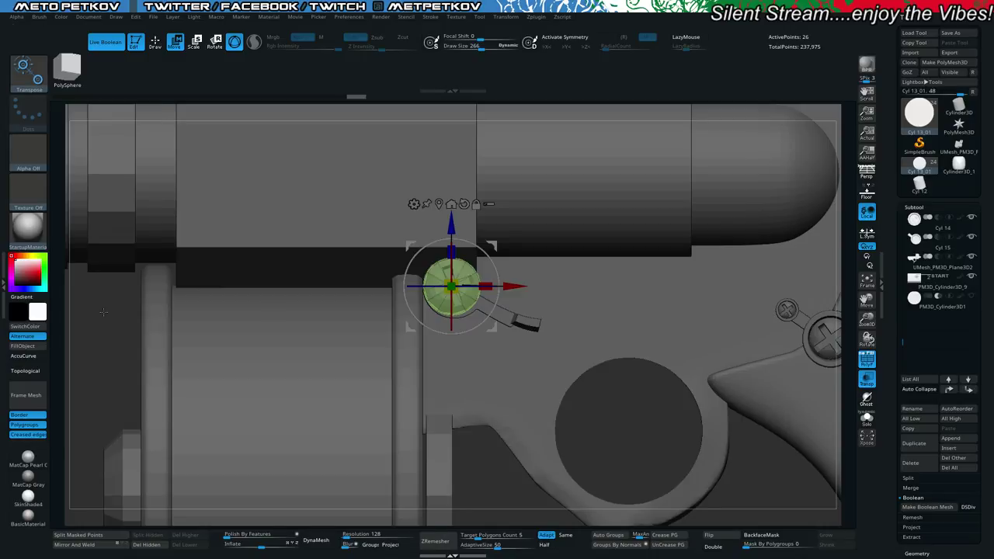
pyautogui.moveTo(103, 312); pyautogui.dragTo(82, 312)
pyautogui.hotkey('shift', 'f')
pyautogui.moveTo(144, 313); pyautogui.dragTo(118, 314)
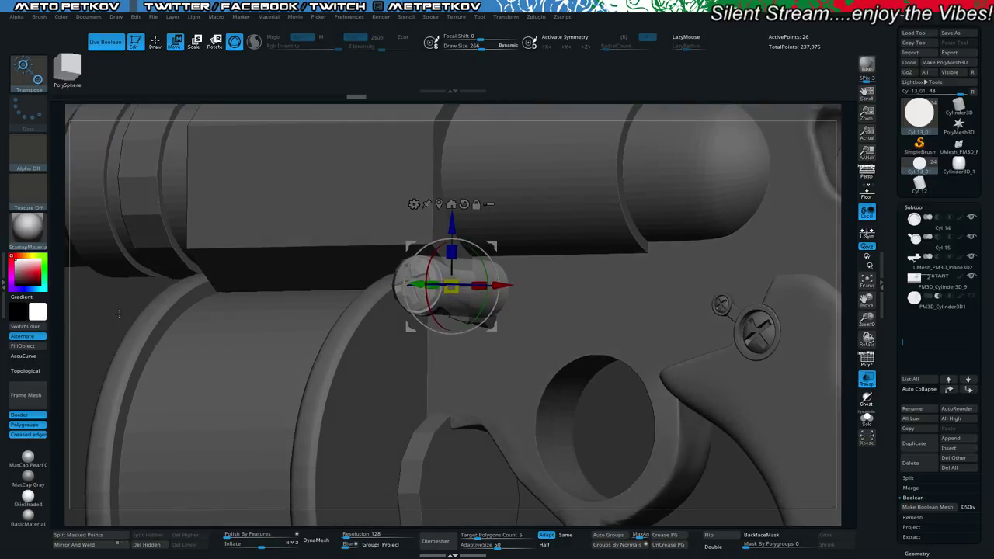
pyautogui.press('q')
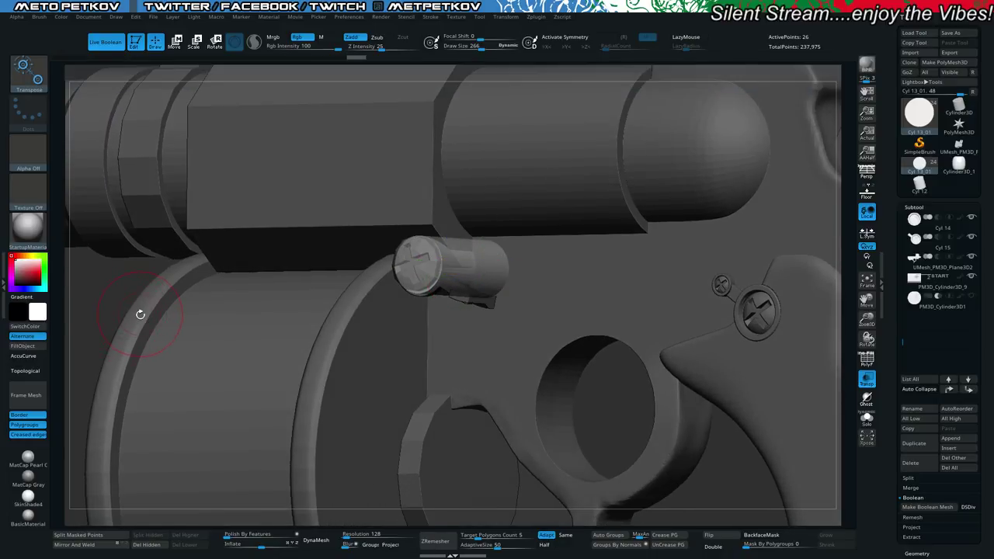
pyautogui.hotkey('shift', 't')
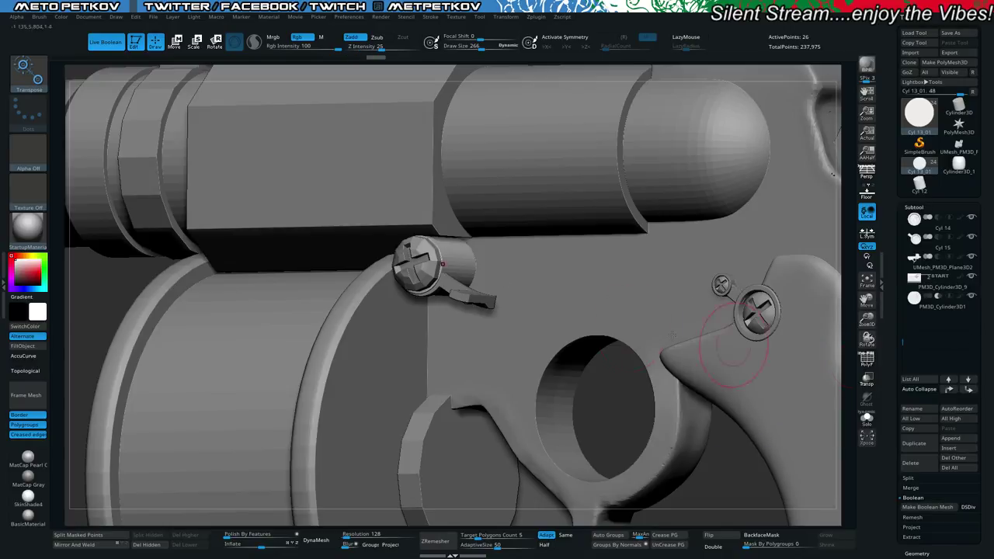
# Select the Live Boolean cutting cylinder and examine the cut and the pivot pin from both sides of the gun.
pyautogui.moveTo(87, 287); pyautogui.dragTo(59, 290)
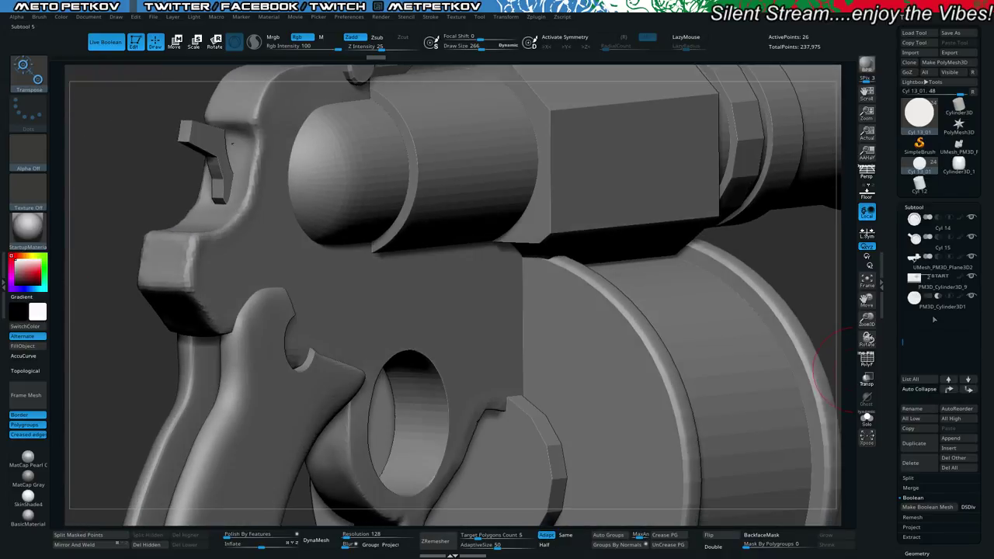
pyautogui.click(935, 308)
pyautogui.press('w')
pyautogui.hotkey('shift', 'f')
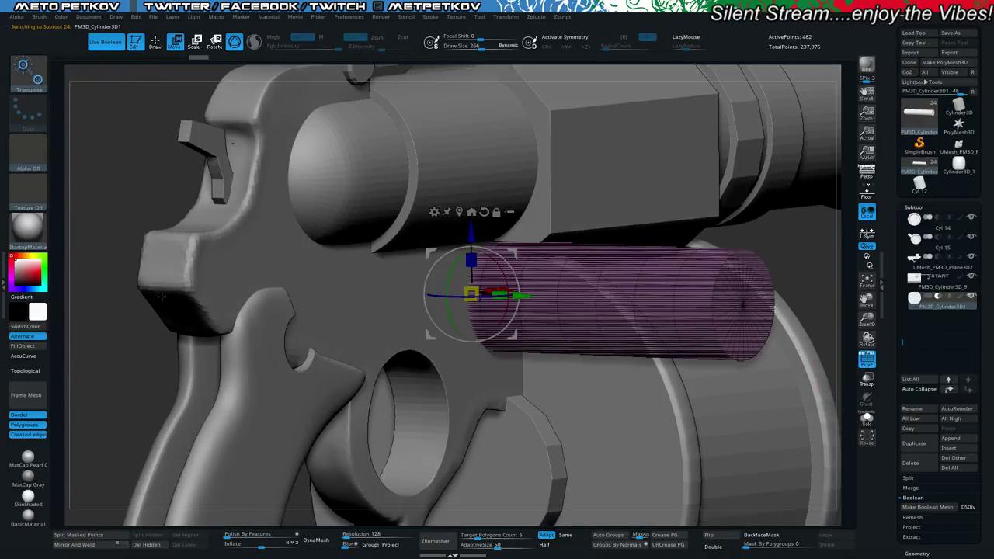
pyautogui.hotkey('shift', 'f')
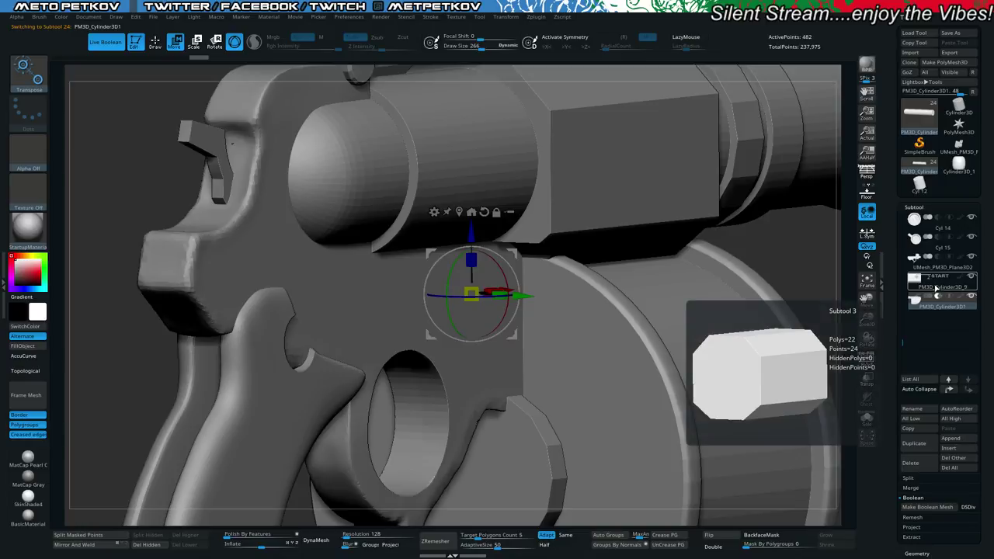
pyautogui.moveTo(116, 258); pyautogui.dragTo(170, 270)
pyautogui.moveTo(436, 233); pyautogui.dragTo(449, 231, button='right')
pyautogui.press('q')
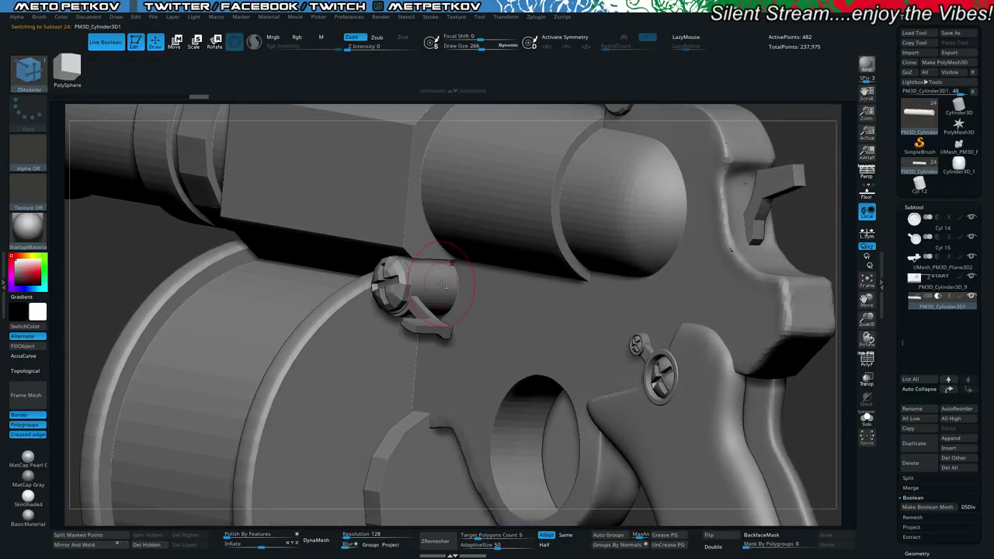
# Select the pivot pin cylinder and mask its end next to the screw head in a straight rear view.
pyautogui.keyDown('alt'); pyautogui.click(441, 284); pyautogui.keyUp('alt')
pyautogui.hotkey('shift', 'f')
pyautogui.keyDown('shift'); pyautogui.moveTo(127, 253); pyautogui.dragTo(156, 267); pyautogui.keyUp('shift')
pyautogui.hotkey('shift', 't')
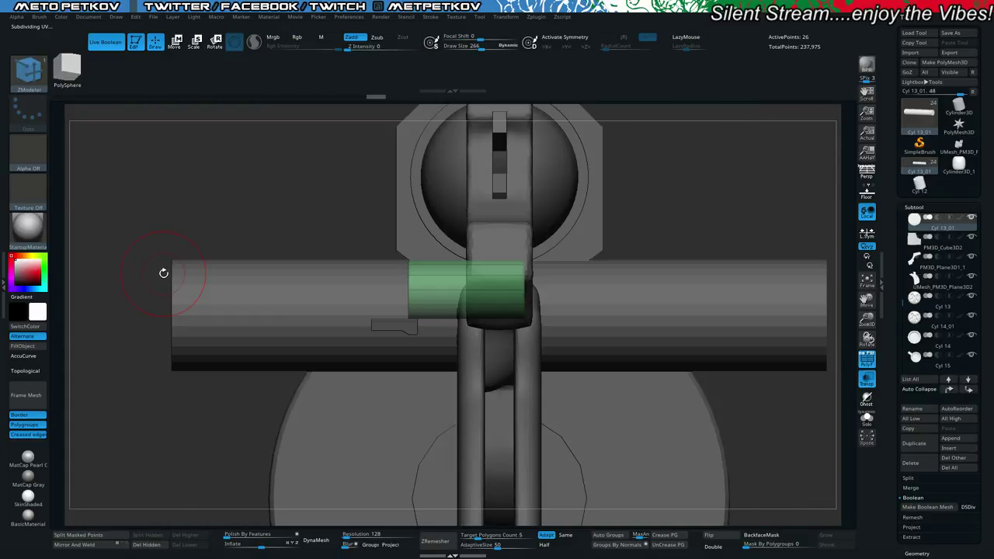
pyautogui.moveTo(302, 168)
pyautogui.keyDown('ctrl'); pyautogui.mouseDown()
pyautogui.moveTo(317, 221)
pyautogui.moveTo(513, 285)
pyautogui.moveTo(564, 395)
pyautogui.mouseUp(); pyautogui.keyUp('ctrl')
pyautogui.keyDown('ctrl'); pyautogui.click(227, 194); pyautogui.keyUp('ctrl')
pyautogui.moveTo(244, 206); pyautogui.dragTo(220, 208)
pyautogui.hotkey('ctrl', 'shift', 't')
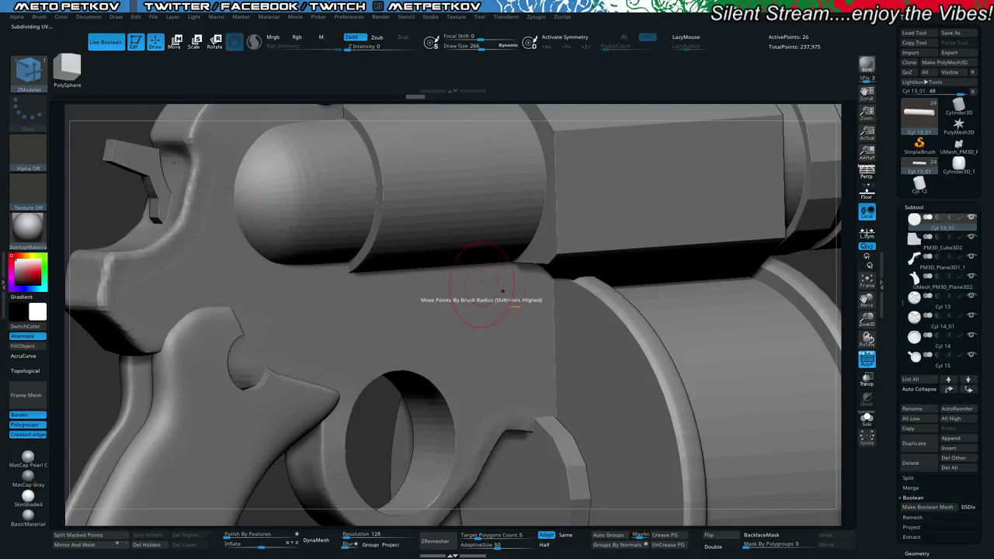
# Pull the pin's unmasked end out through the opposite side of the frame so it protrudes slightly.
pyautogui.press('w')
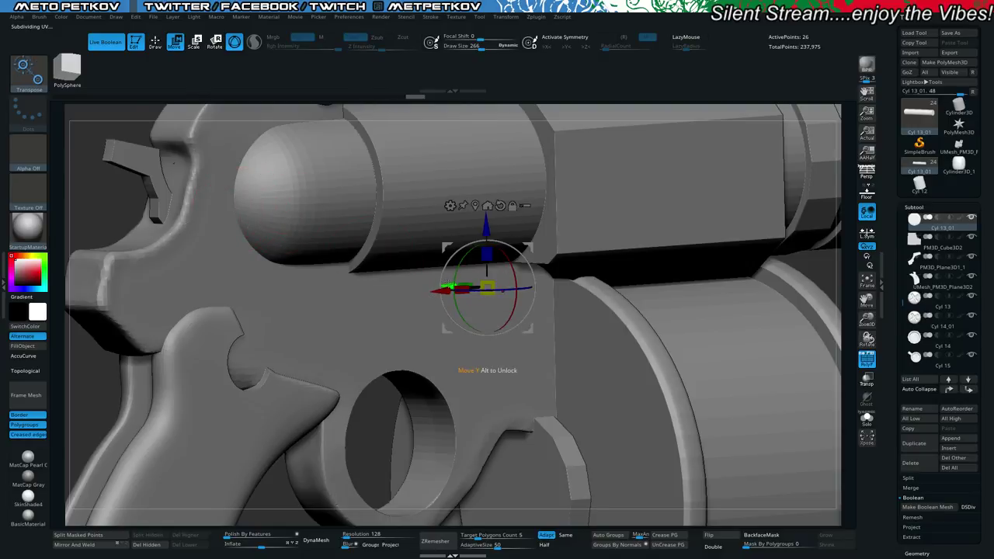
pyautogui.moveTo(450, 286); pyautogui.dragTo(456, 285)
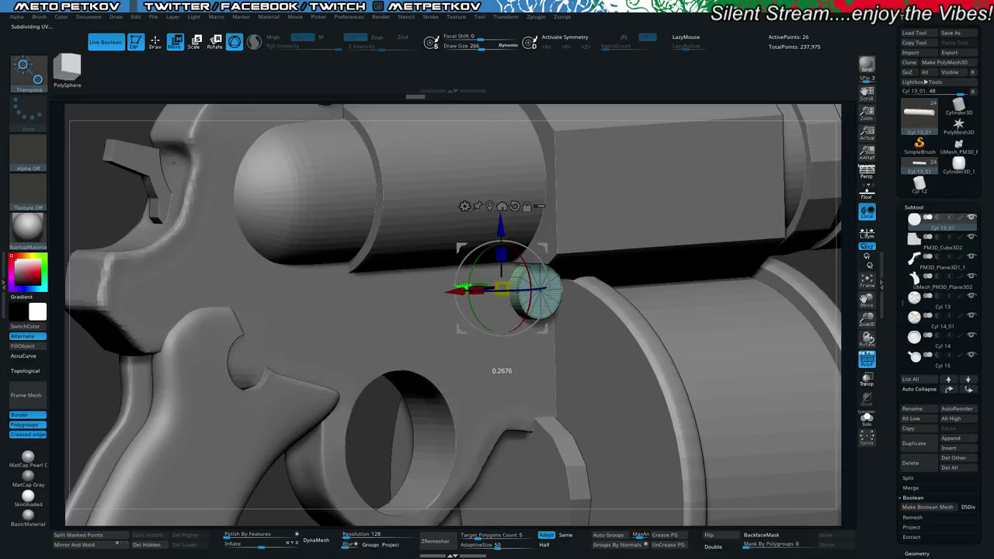
pyautogui.moveTo(80, 368); pyautogui.dragTo(104, 364)
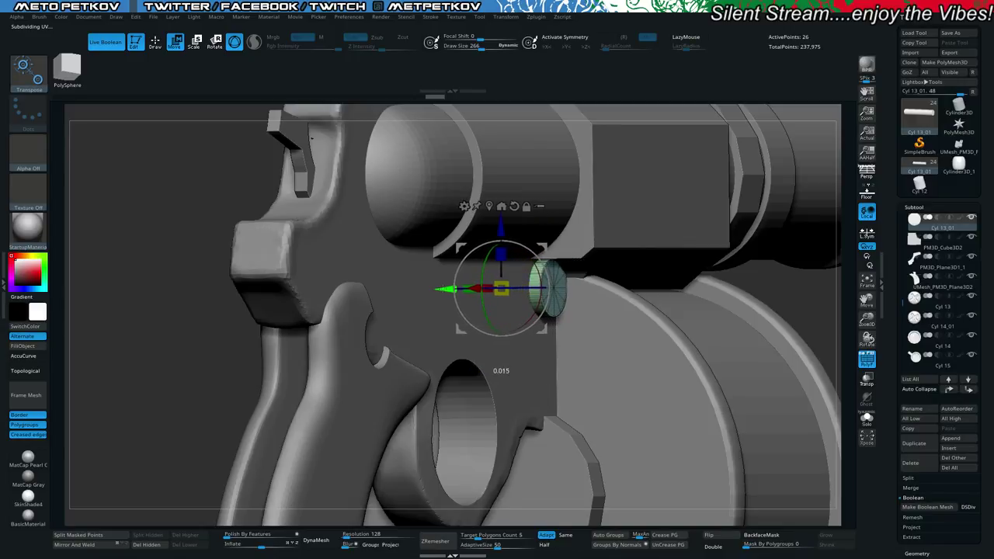
pyautogui.moveTo(445, 289); pyautogui.dragTo(448, 289)
pyautogui.moveTo(162, 348); pyautogui.dragTo(168, 351)
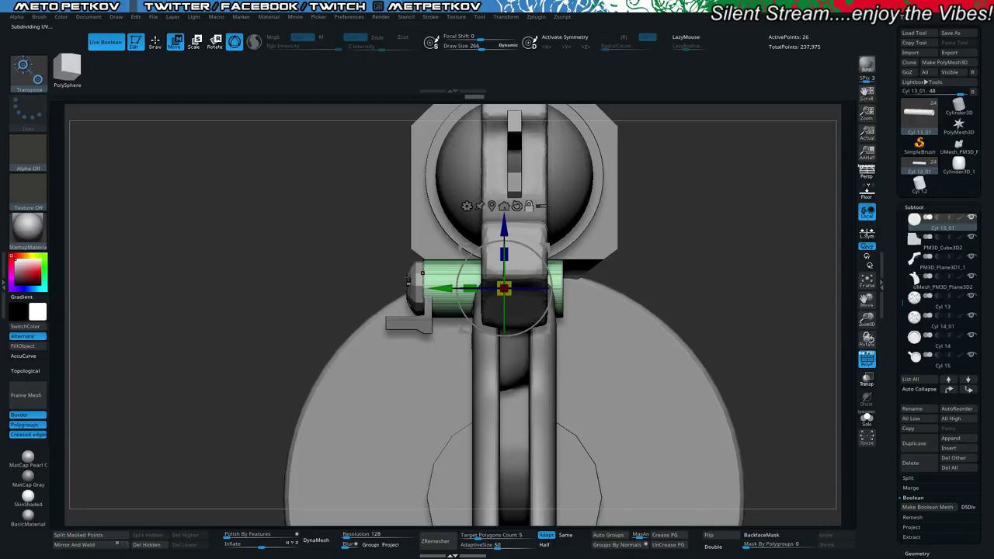
# Select the screw head and apply Mirror And Weld to create a matching head on the opposite side.
pyautogui.keyDown('alt'); pyautogui.click(407, 282); pyautogui.keyUp('alt')
pyautogui.moveTo(155, 329); pyautogui.dragTo(117, 345)
pyautogui.click(79, 547)
pyautogui.moveTo(199, 308)
pyautogui.mouseDown()
pyautogui.moveTo(161, 311)
pyautogui.moveTo(203, 310)
pyautogui.mouseUp()
# Mask the original screw head and move the mirrored head inwards against the pin's protruding end.
pyautogui.keyDown('ctrl'); pyautogui.moveTo(739, 253); pyautogui.dragTo(566, 358); pyautogui.keyUp('ctrl')
pyautogui.keyDown('ctrl'); pyautogui.click(245, 235); pyautogui.keyUp('ctrl')
pyautogui.moveTo(347, 288); pyautogui.dragTo(307, 284)
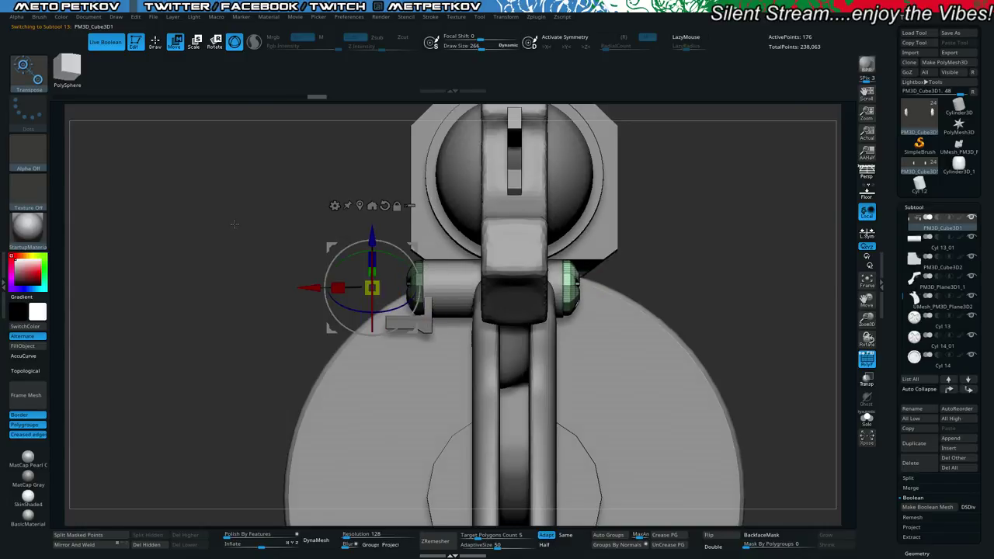
pyautogui.moveTo(233, 222); pyautogui.dragTo(241, 401)
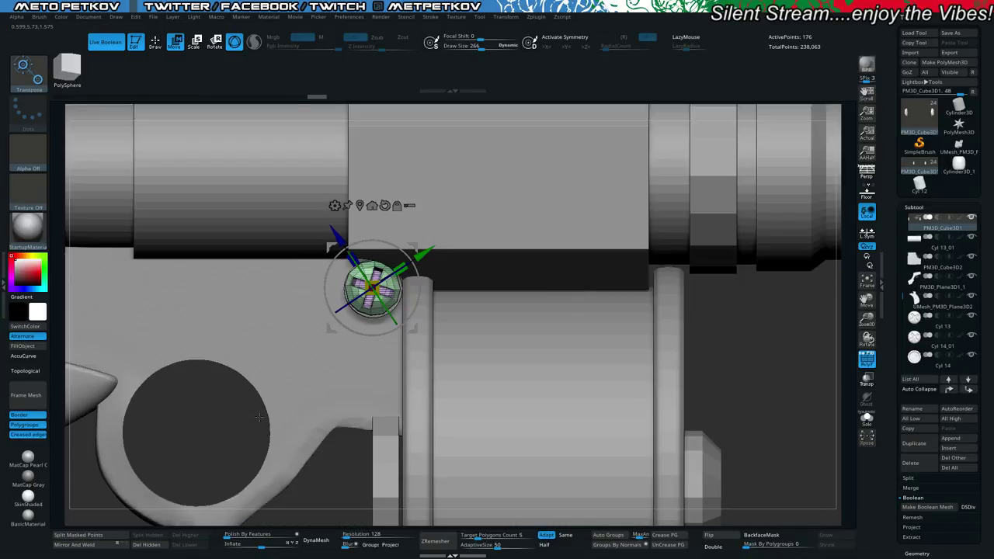
# Examine the pivot's screw heads close up and from both sides of the revolver.
pyautogui.press('q')
pyautogui.hotkey('shift', 'f')
pyautogui.press('w')
pyautogui.press('f')
pyautogui.press('f')
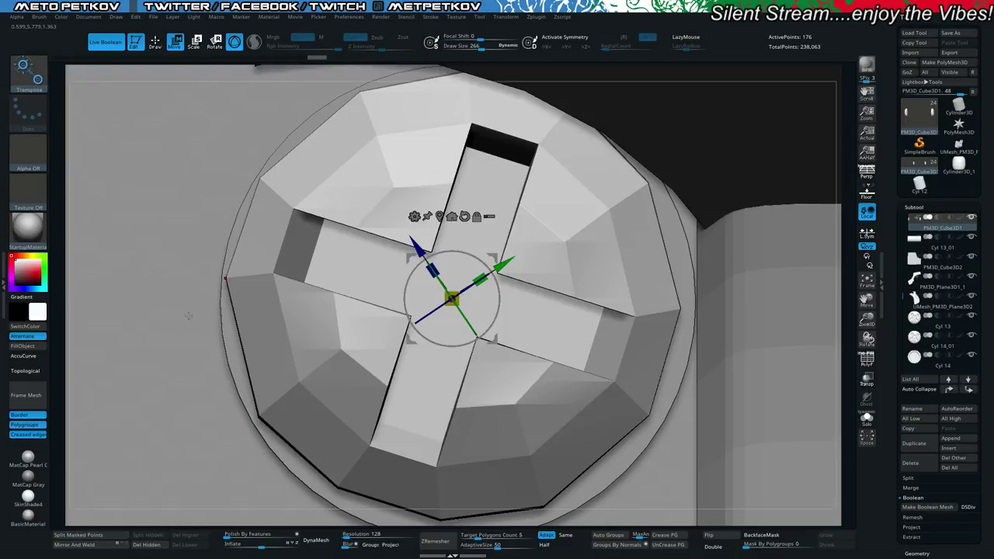
pyautogui.press('q')
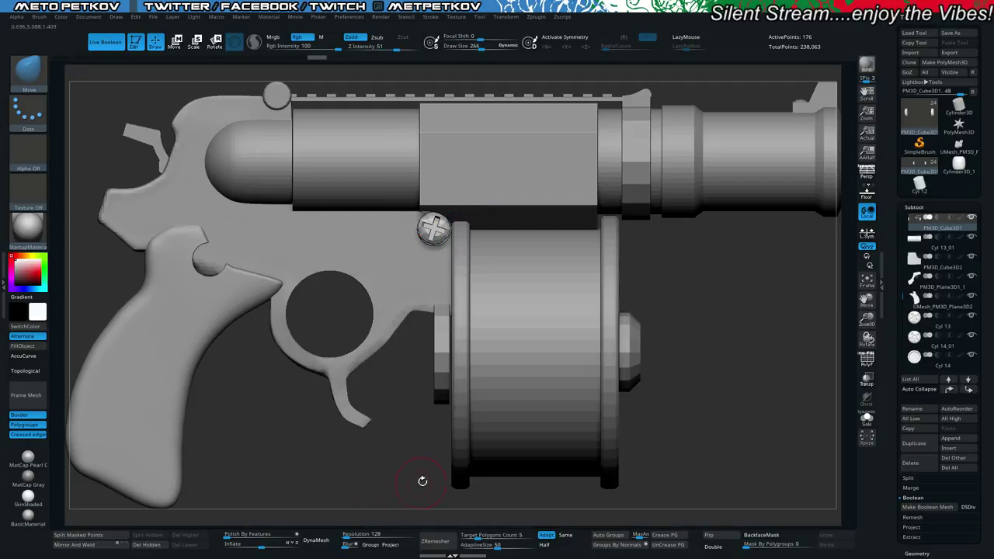
pyautogui.moveTo(423, 480)
pyautogui.mouseDown()
pyautogui.moveTo(295, 464)
pyautogui.moveTo(316, 462)
pyautogui.mouseUp()
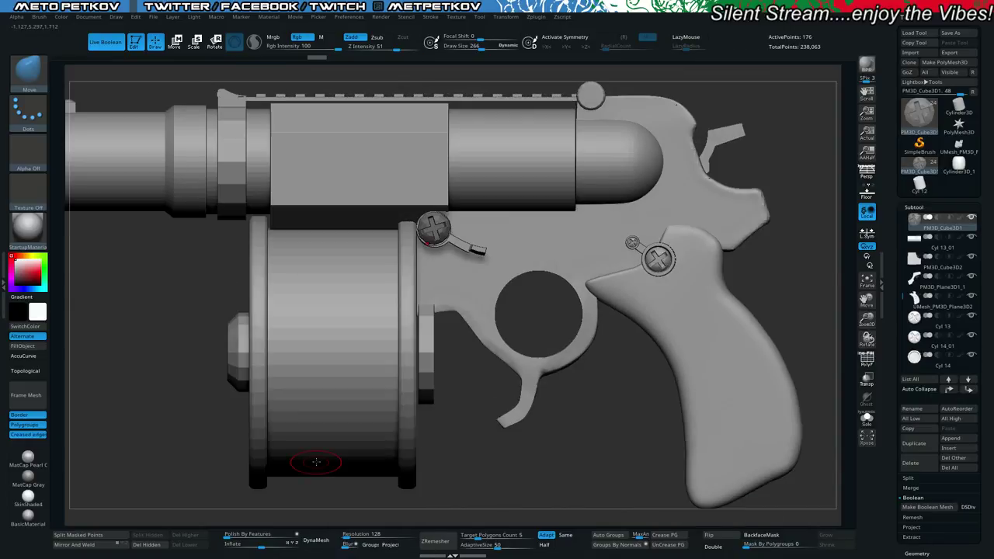
pyautogui.moveTo(122, 308); pyautogui.dragTo(127, 259)
# Select the barrel housing, mask its rear part and pull the unmasked front end forward along the barrel.
pyautogui.keyDown('alt'); pyautogui.click(347, 190); pyautogui.keyUp('alt')
pyautogui.keyDown('ctrl'); pyautogui.moveTo(281, 119); pyautogui.dragTo(337, 265); pyautogui.keyUp('ctrl')
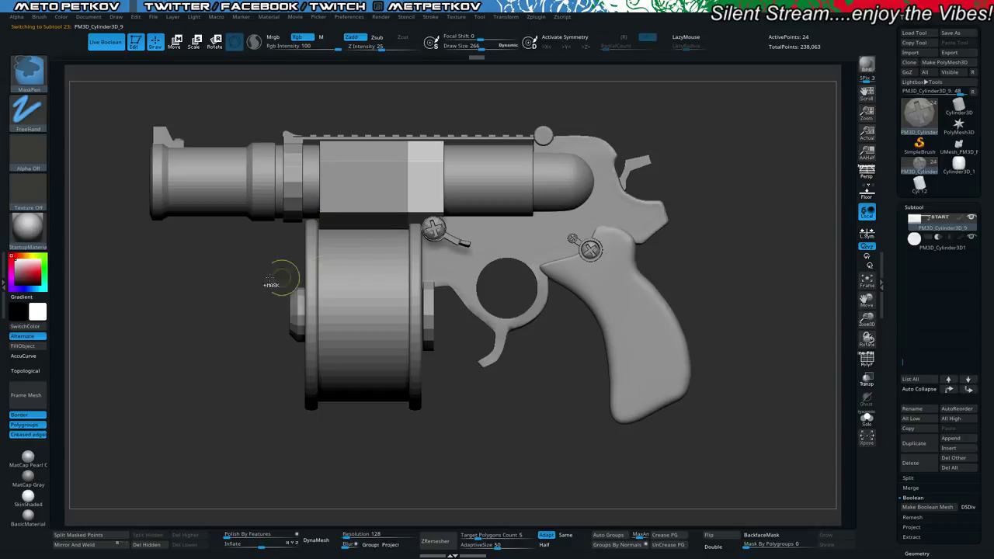
pyautogui.keyDown('ctrl'); pyautogui.click(216, 277); pyautogui.keyUp('ctrl')
pyautogui.press('w')
pyautogui.moveTo(301, 228); pyautogui.dragTo(285, 228)
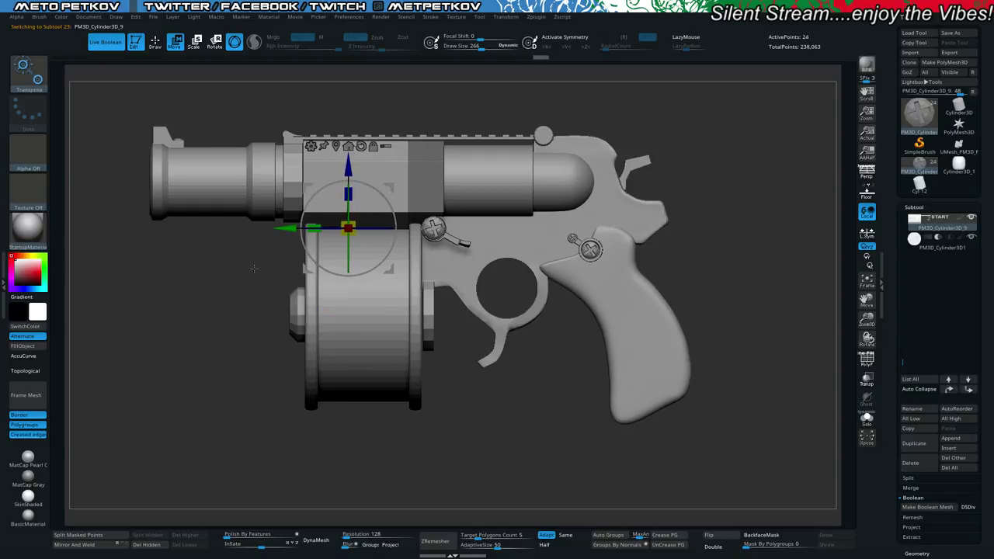
# Fine-tune the housing's front end lengthwise so it sits flush against the faceted ring on the barrel.
pyautogui.moveTo(254, 268)
pyautogui.mouseDown()
pyautogui.moveTo(286, 263)
pyautogui.moveTo(284, 250)
pyautogui.moveTo(273, 247)
pyautogui.moveTo(266, 268)
pyautogui.mouseUp()
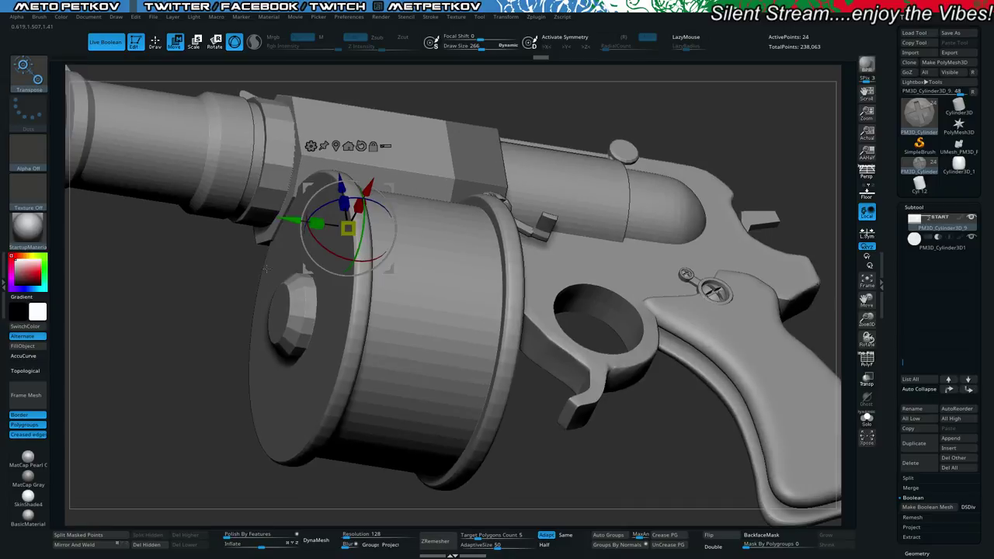
pyautogui.moveTo(289, 221); pyautogui.dragTo(281, 219)
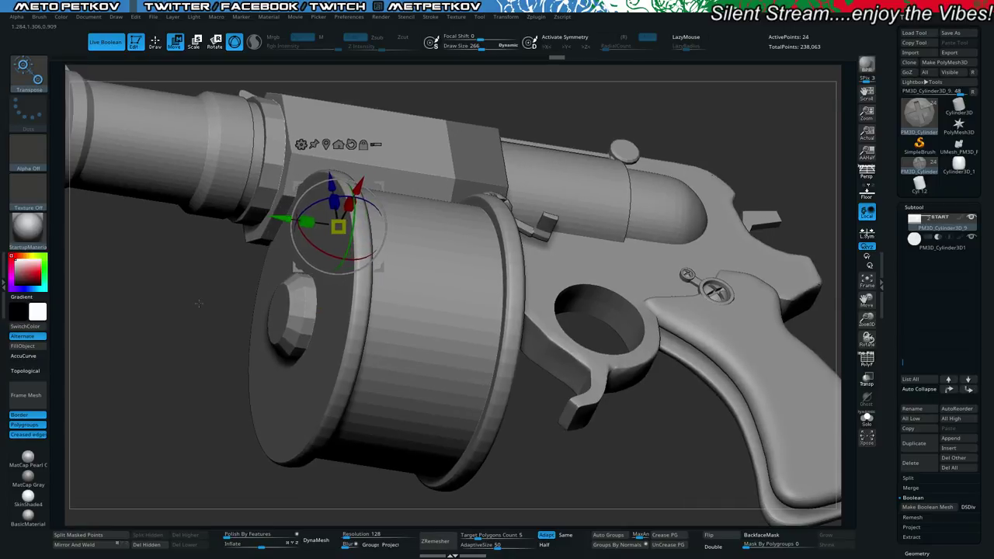
pyautogui.moveTo(198, 303); pyautogui.dragTo(189, 371)
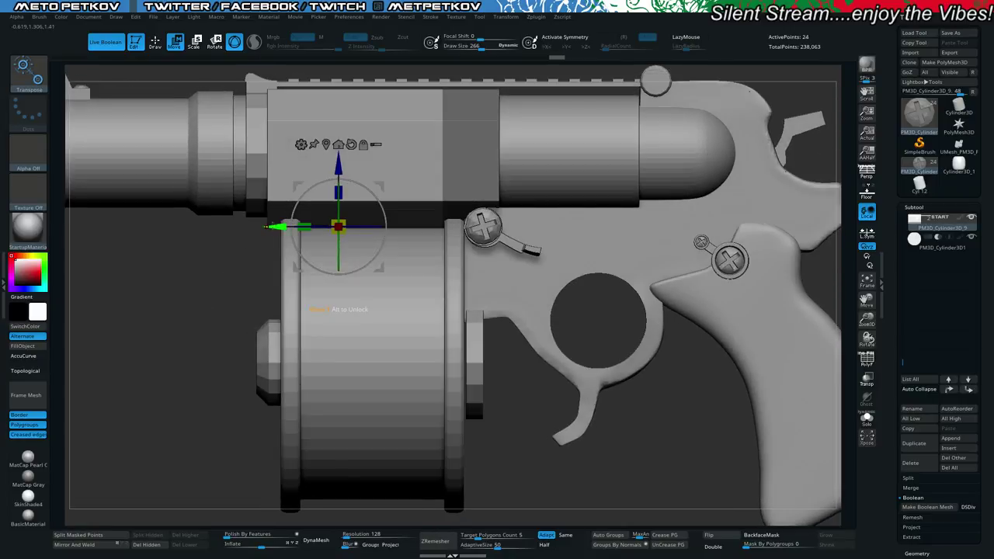
pyautogui.moveTo(337, 309); pyautogui.dragTo(348, 309)
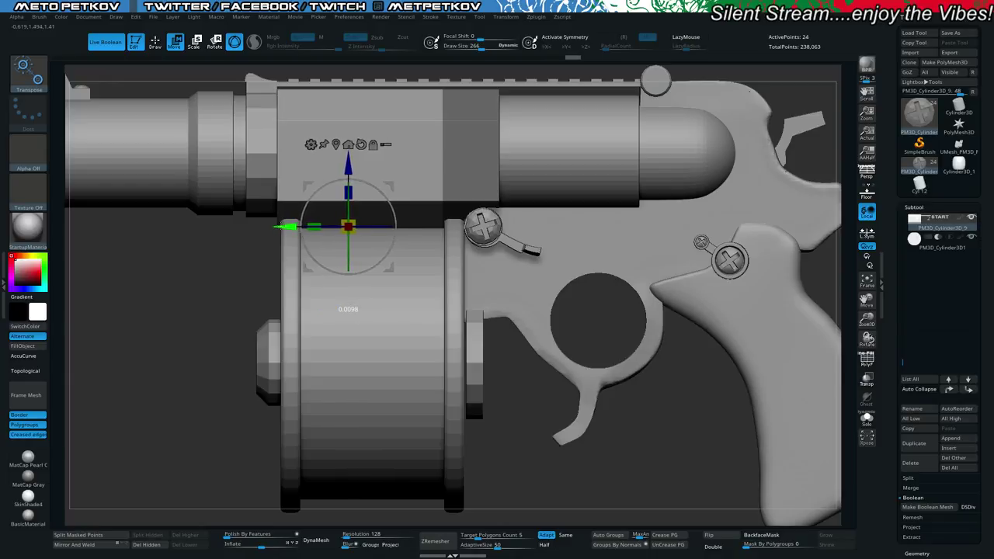
pyautogui.keyDown('alt'); pyautogui.moveTo(214, 285); pyautogui.dragTo(180, 205); pyautogui.keyUp('alt')
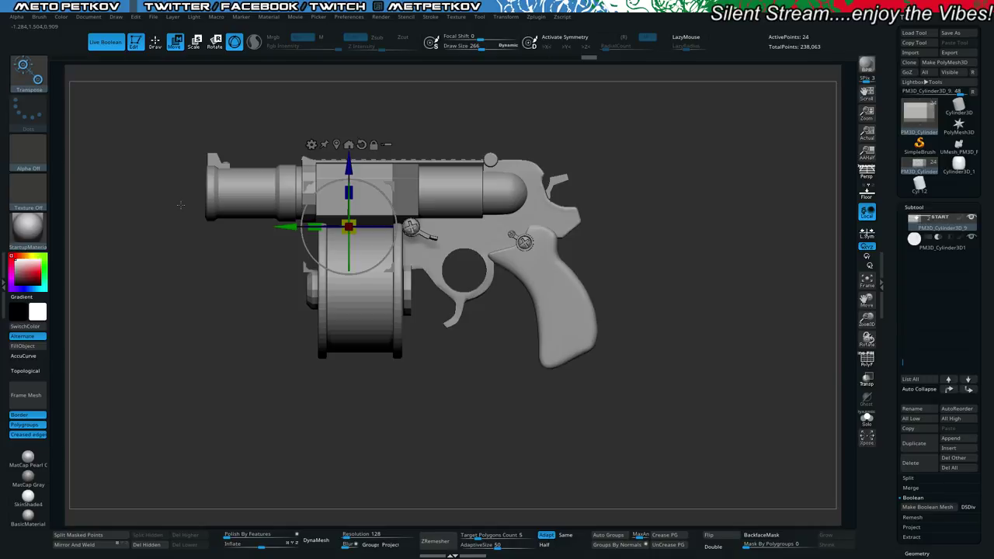
# Clear the housing's mask and check its profile against the barrel and drum from the front and side.
pyautogui.moveTo(187, 310)
pyautogui.mouseDown()
pyautogui.moveTo(180, 234)
pyautogui.moveTo(174, 275)
pyautogui.moveTo(197, 320)
pyautogui.mouseUp()
pyautogui.keyDown('alt'); pyautogui.moveTo(180, 287); pyautogui.dragTo(208, 309); pyautogui.keyUp('alt')
pyautogui.moveTo(198, 266)
pyautogui.mouseDown()
pyautogui.moveTo(186, 269)
pyautogui.moveTo(199, 261)
pyautogui.moveTo(187, 242)
pyautogui.moveTo(200, 295)
pyautogui.moveTo(490, 352)
pyautogui.moveTo(457, 344)
pyautogui.mouseUp()
pyautogui.hotkey('alt', 's')
pyautogui.hotkey('alt', 's')
pyautogui.press('q')
pyautogui.moveTo(204, 290)
pyautogui.mouseDown()
pyautogui.moveTo(180, 272)
pyautogui.moveTo(222, 312)
pyautogui.moveTo(19, 265)
pyautogui.mouseUp()
pyautogui.hotkey('shift', 'd')
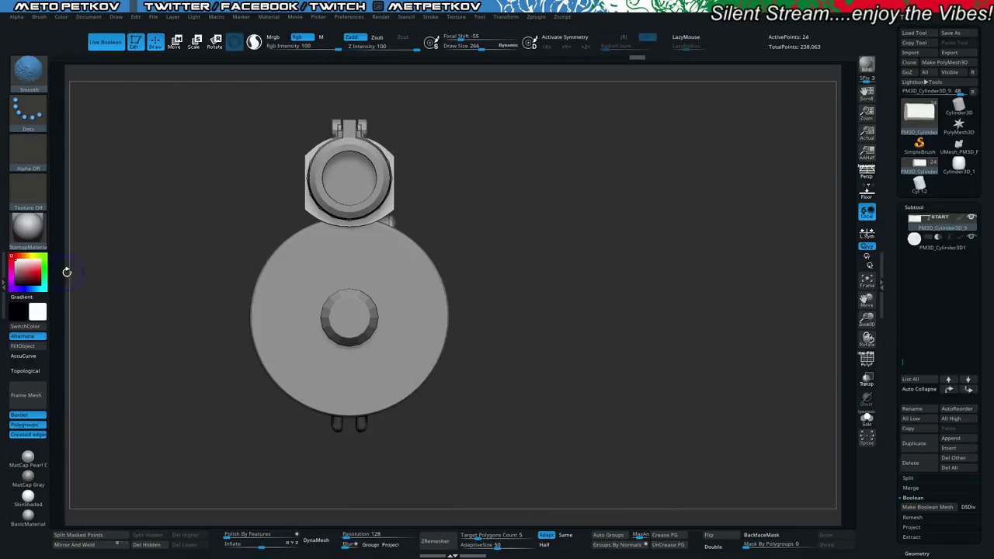
pyautogui.moveTo(91, 279); pyautogui.dragTo(155, 294)
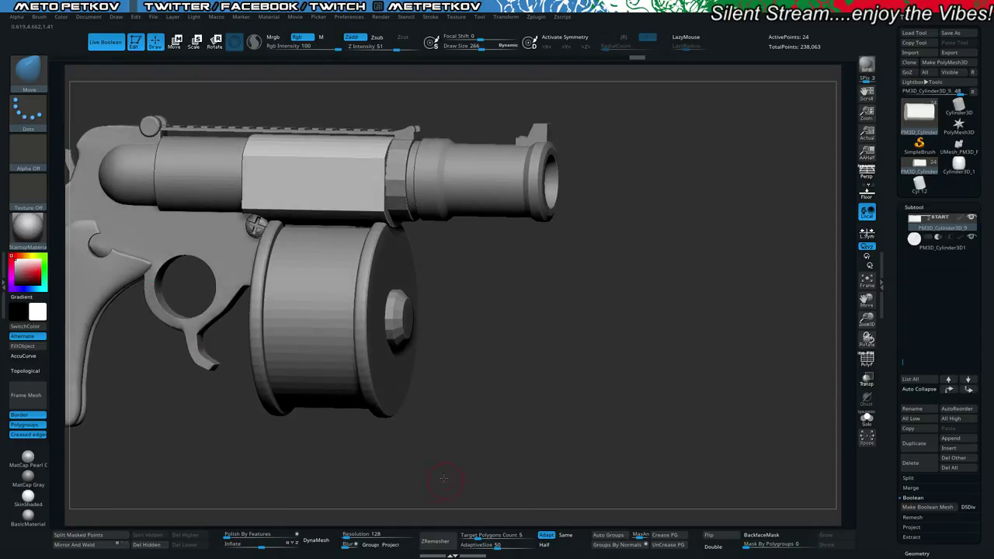
pyautogui.moveTo(443, 478); pyautogui.dragTo(394, 467)
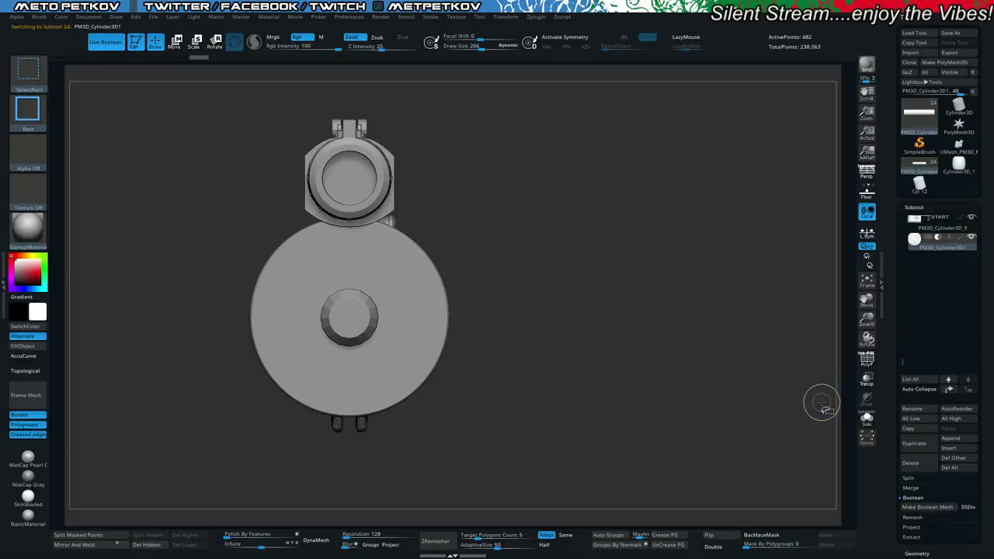
# Duplicate the crosswise cutter cylinder, set the copy to Boolean subtraction and rotate it 90 degrees to run along the barrel.
pyautogui.hotkey('ctrl', 'shift', 'd')
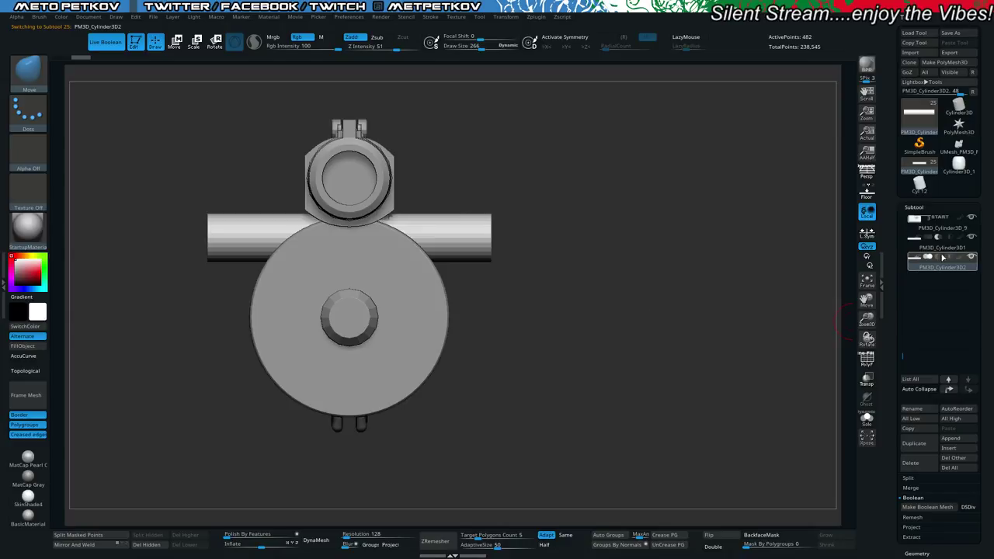
pyautogui.click(939, 257)
pyautogui.press('e')
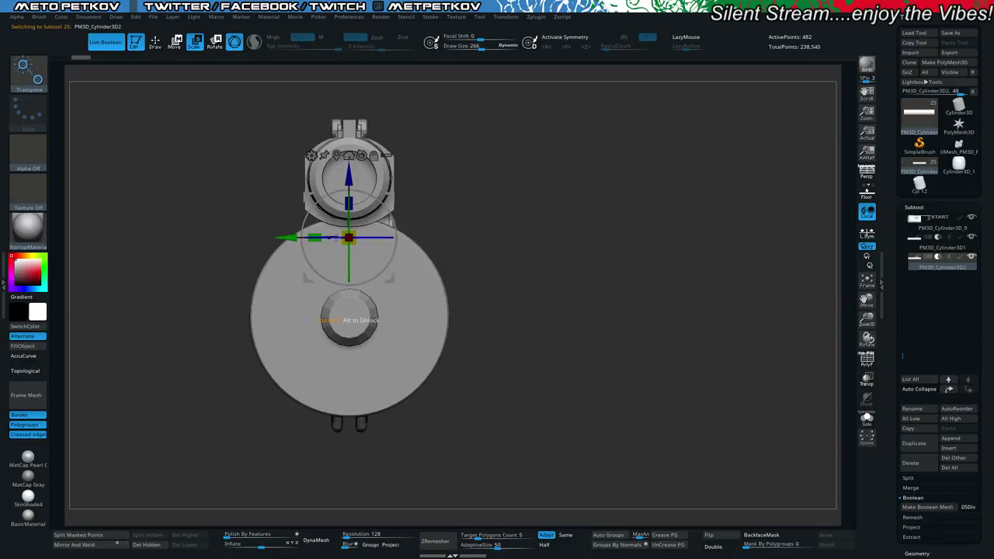
pyautogui.keyDown('shift'); pyautogui.moveTo(332, 237); pyautogui.dragTo(256, 228); pyautogui.keyUp('shift')
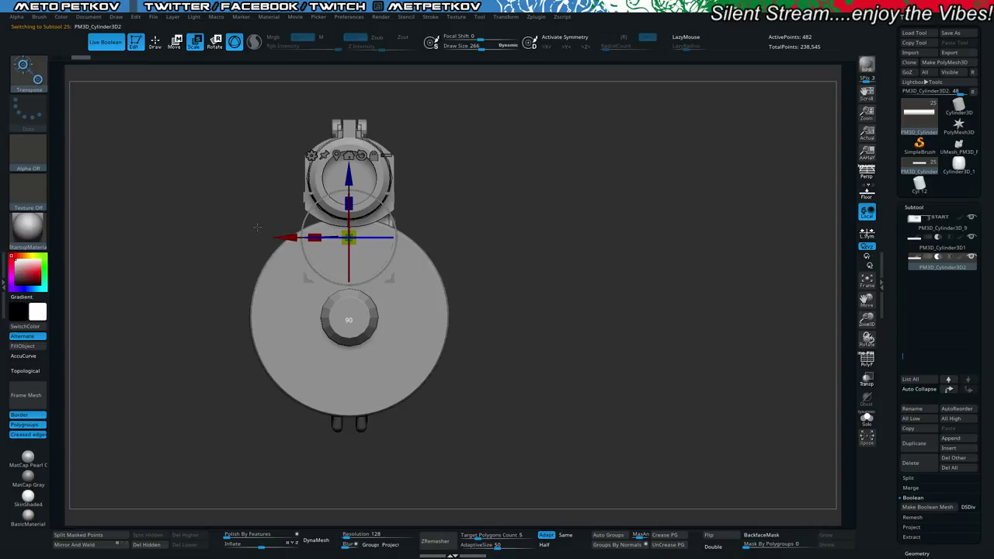
# Move the rotated cutter sideways and up onto the housing's lower corner on the screw side.
pyautogui.hotkey('shift', 'f')
pyautogui.hotkey('alt', 's')
pyautogui.hotkey('alt', 's')
pyautogui.moveTo(286, 235); pyautogui.dragTo(332, 235)
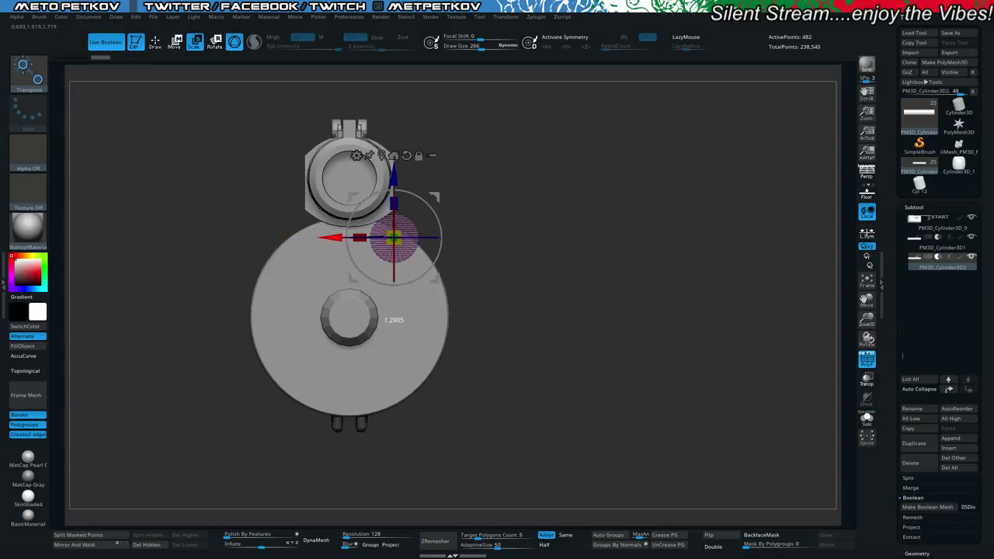
pyautogui.moveTo(395, 168); pyautogui.dragTo(395, 153)
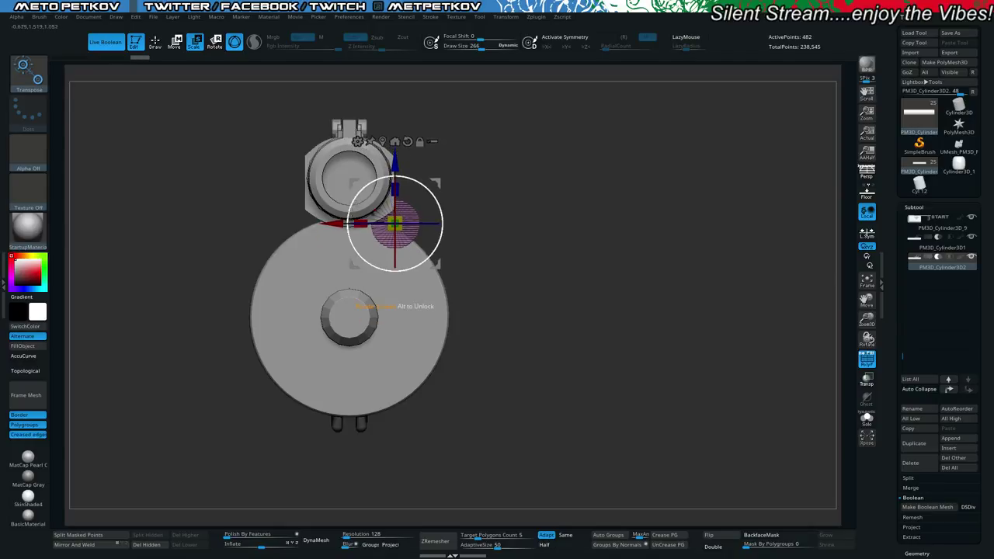
pyautogui.moveTo(332, 223); pyautogui.dragTo(339, 225)
pyautogui.hotkey('shift', 'f')
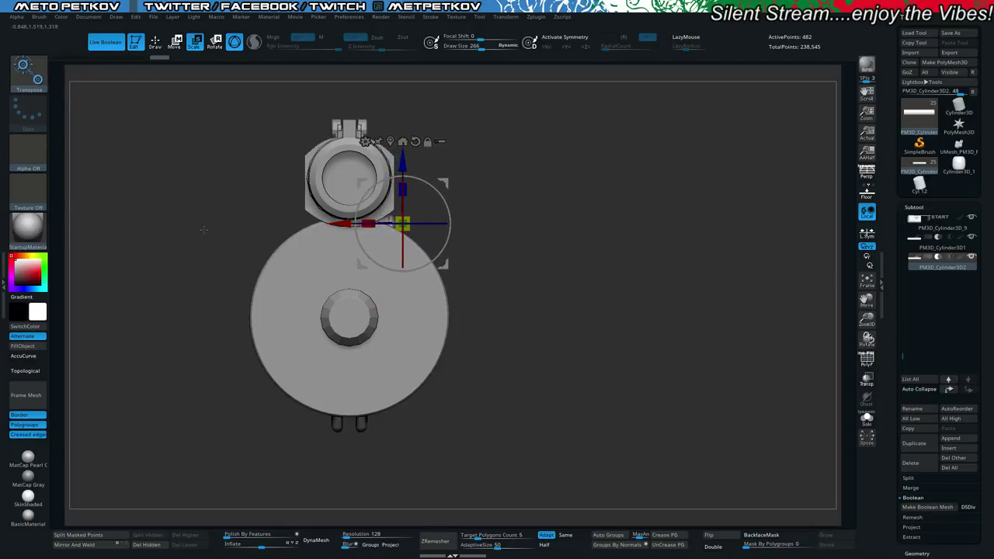
# Adjust the cutter's position along and beside the housing, and apply Mirror And Weld to create a matching cutter opposite.
pyautogui.moveTo(203, 228); pyautogui.dragTo(68, 259)
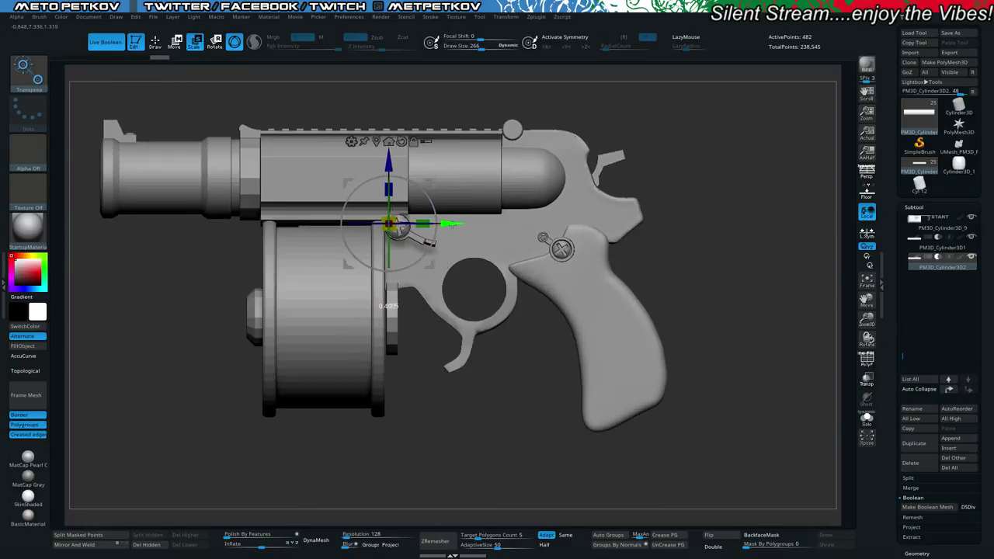
pyautogui.moveTo(224, 284); pyautogui.dragTo(166, 287)
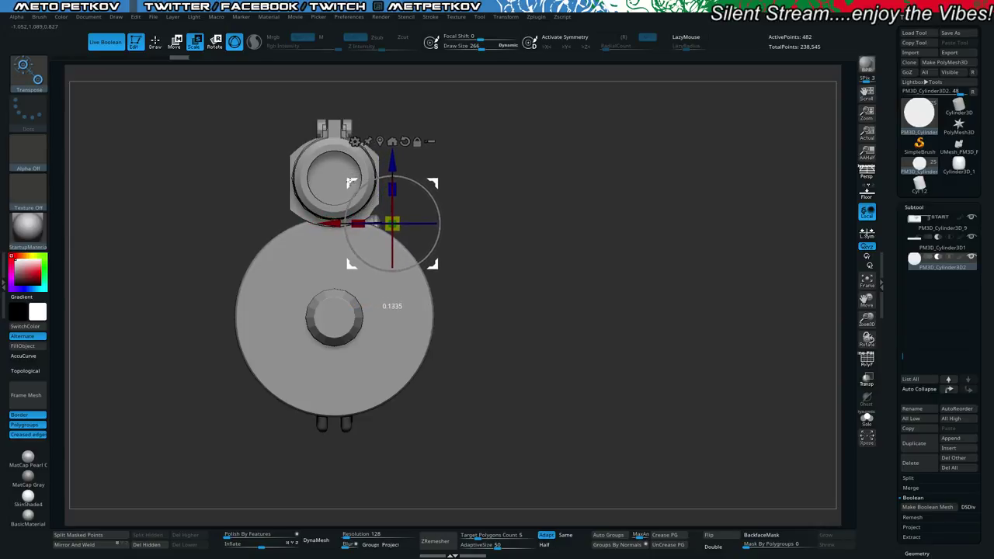
pyautogui.moveTo(351, 182); pyautogui.dragTo(347, 183)
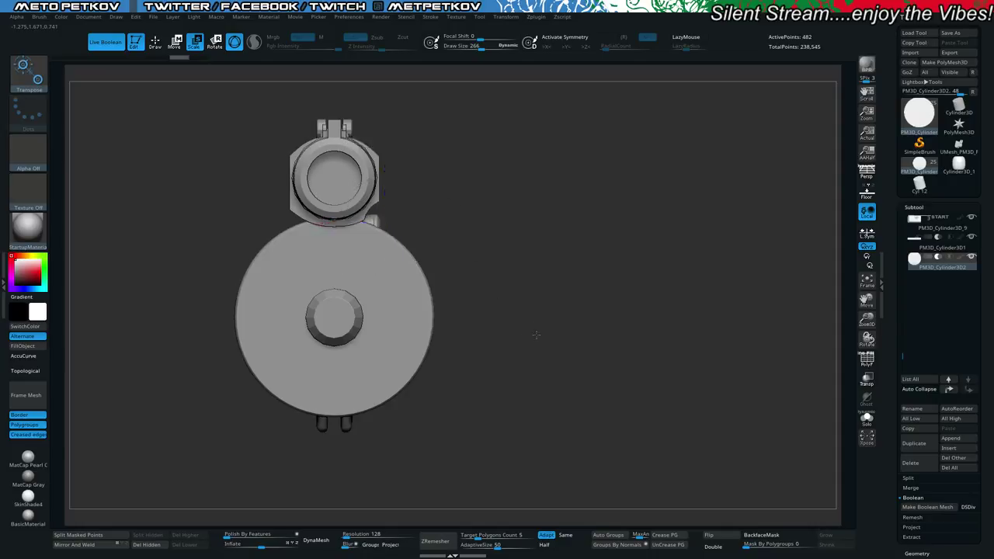
pyautogui.moveTo(536, 334)
pyautogui.mouseDown()
pyautogui.moveTo(498, 331)
pyautogui.moveTo(529, 352)
pyautogui.mouseUp()
pyautogui.moveTo(136, 279)
pyautogui.mouseDown()
pyautogui.moveTo(171, 273)
pyautogui.moveTo(136, 273)
pyautogui.mouseUp()
pyautogui.click(85, 547)
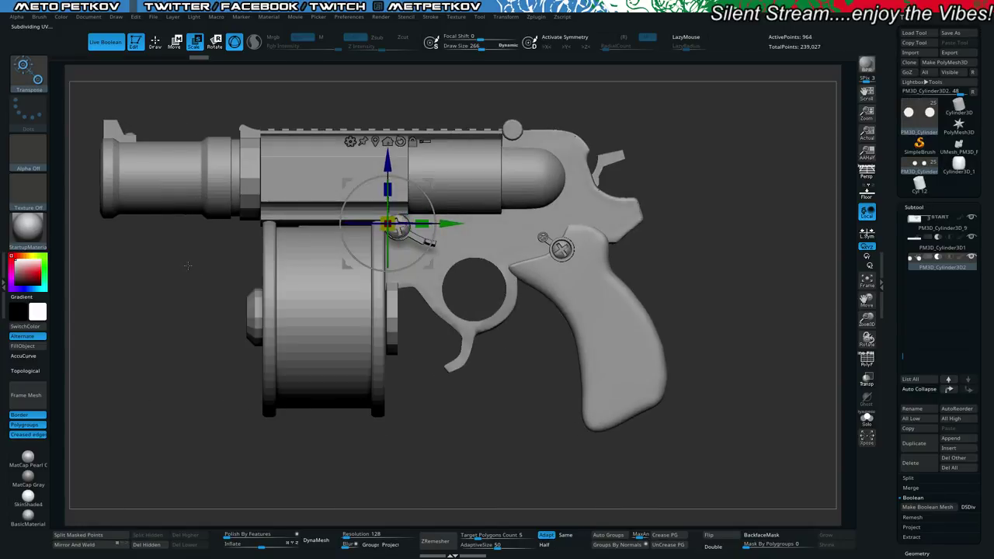
# Mask the front ends of both lengthwise cutters in the side view, leaving their rear ends unmasked.
pyautogui.press('q')
pyautogui.hotkey('shift', 'f')
pyautogui.press('w')
pyautogui.moveTo(148, 314)
pyautogui.mouseDown()
pyautogui.moveTo(175, 320)
pyautogui.moveTo(140, 320)
pyautogui.mouseUp()
pyautogui.keyDown('ctrl'); pyautogui.moveTo(747, 474); pyautogui.dragTo(518, 464); pyautogui.keyUp('ctrl')
pyautogui.keyDown('ctrl'); pyautogui.moveTo(692, 484); pyautogui.dragTo(424, 152); pyautogui.keyUp('ctrl')
pyautogui.keyDown('ctrl'); pyautogui.click(502, 377); pyautogui.keyUp('ctrl')
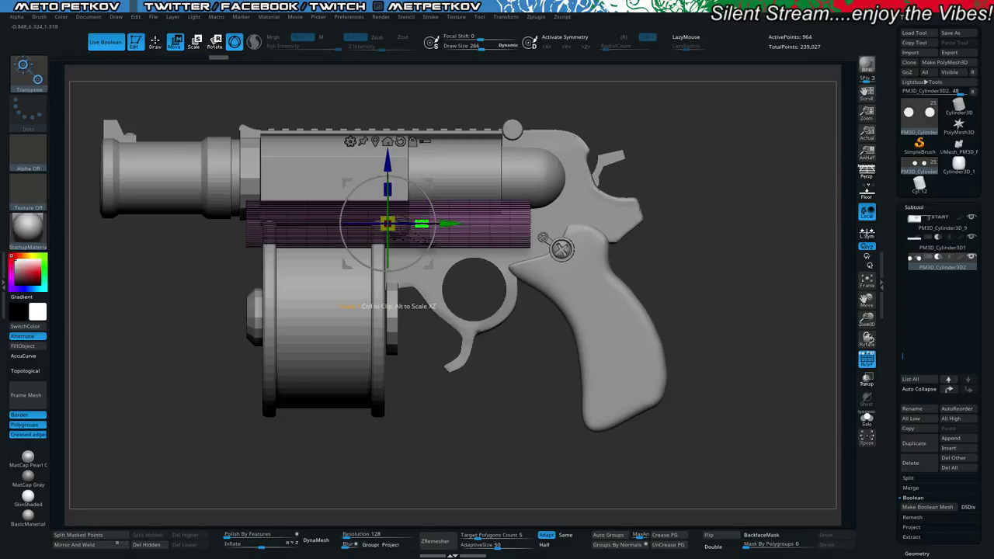
# Shorten the cutters at their unmasked rear ends, position these just behind the housing and clear the mask.
pyautogui.moveTo(422, 224); pyautogui.dragTo(378, 218)
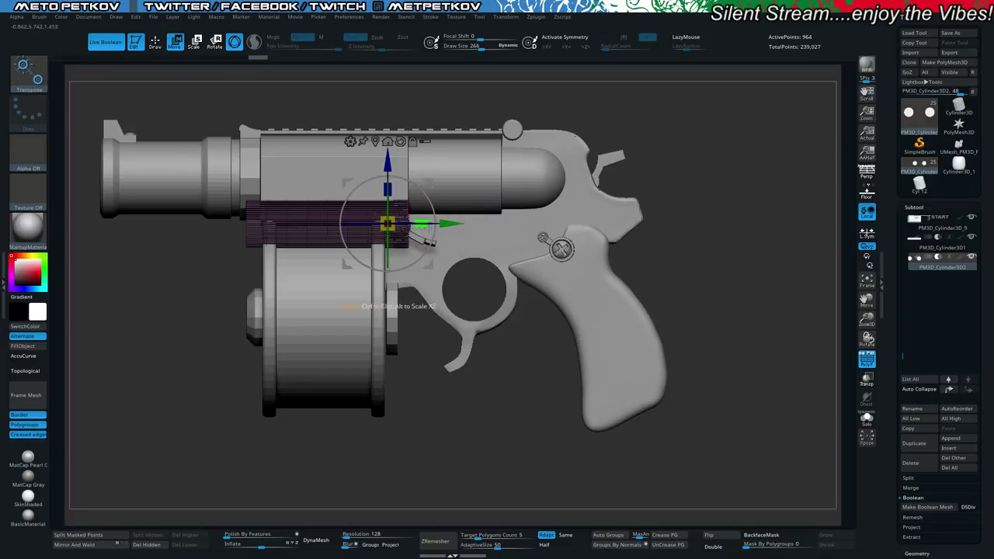
pyautogui.moveTo(451, 224); pyautogui.dragTo(484, 224)
pyautogui.keyDown('ctrl'); pyautogui.moveTo(172, 312); pyautogui.dragTo(87, 341); pyautogui.keyUp('ctrl')
pyautogui.hotkey('shift', 'f')
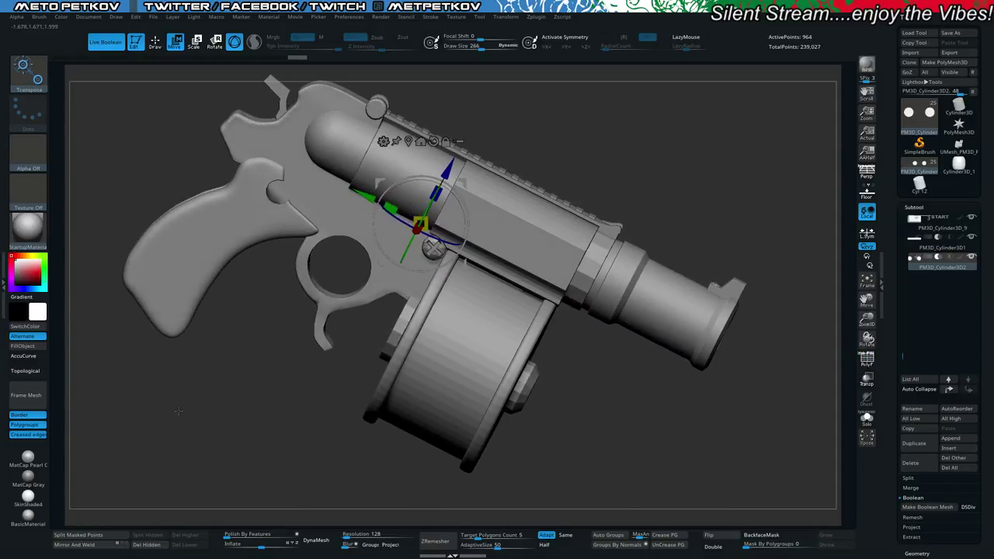
# Select the barrel housing and examine its undercut lower edges from the front, side and three-quarter views.
pyautogui.keyDown('shift'); pyautogui.moveTo(178, 410); pyautogui.dragTo(150, 372); pyautogui.keyUp('shift')
pyautogui.press('q')
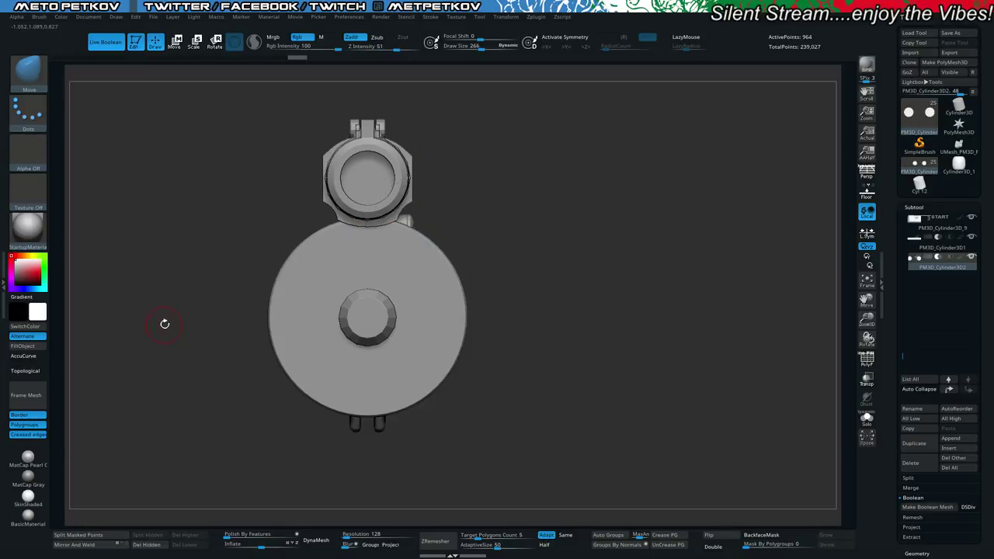
pyautogui.moveTo(164, 325)
pyautogui.mouseDown()
pyautogui.moveTo(101, 317)
pyautogui.moveTo(127, 279)
pyautogui.moveTo(163, 336)
pyautogui.mouseUp()
pyautogui.keyDown('alt'); pyautogui.click(336, 198); pyautogui.keyUp('alt')
pyautogui.moveTo(242, 284); pyautogui.dragTo(195, 315)
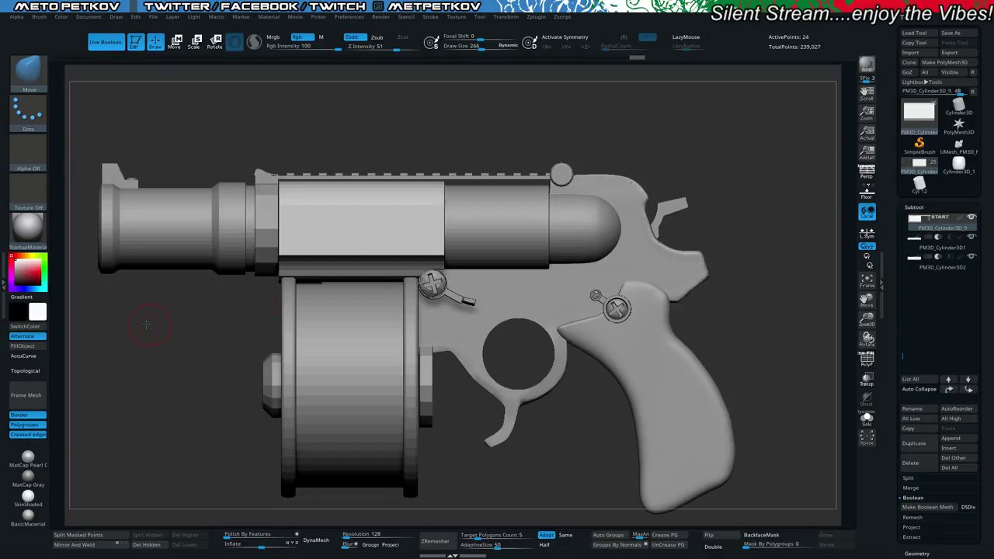
pyautogui.moveTo(146, 324); pyautogui.dragTo(220, 334)
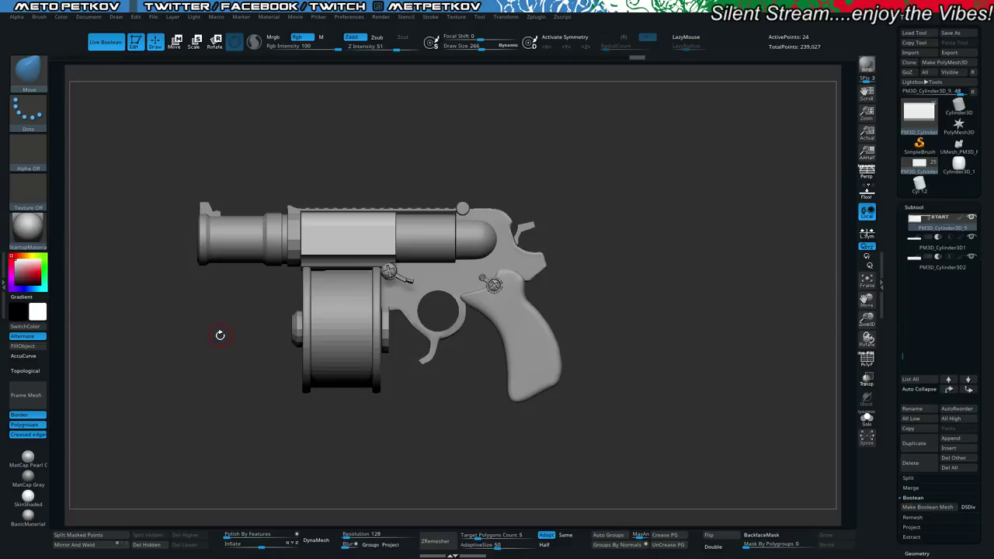
pyautogui.keyDown('alt'); pyautogui.moveTo(147, 318); pyautogui.dragTo(280, 393); pyautogui.keyUp('alt')
pyautogui.moveTo(237, 379); pyautogui.dragTo(280, 398)
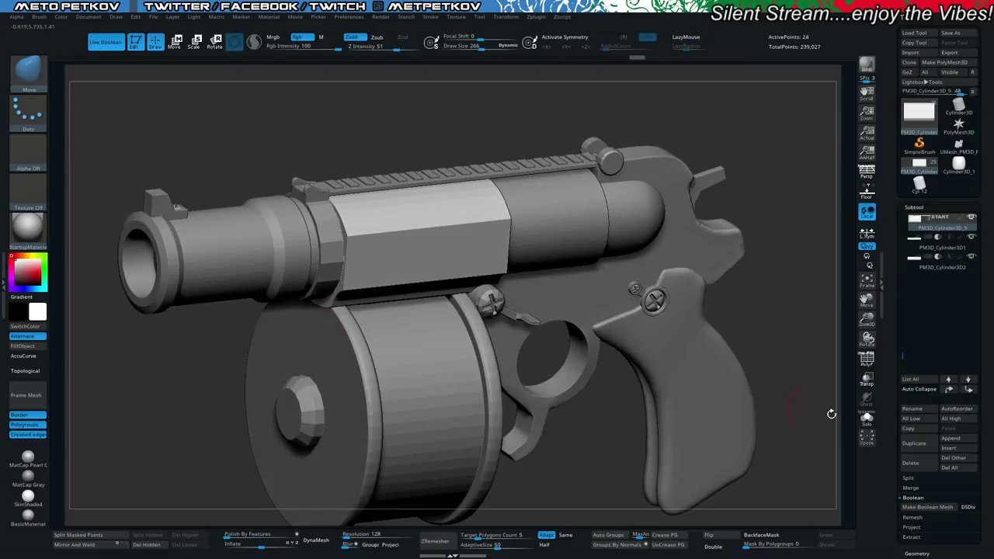
# Isolate the barrel housing together with its two Boolean cutters by hiding all other subtools.
pyautogui.moveTo(894, 461); pyautogui.dragTo(897, 375)
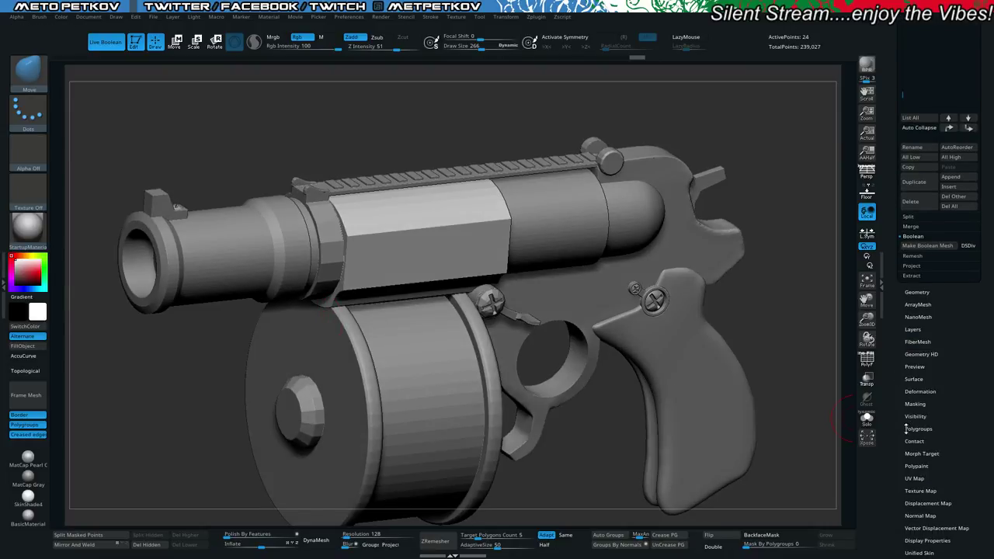
pyautogui.moveTo(905, 426); pyautogui.dragTo(903, 413)
pyautogui.moveTo(156, 338); pyautogui.dragTo(258, 299)
pyautogui.moveTo(893, 148); pyautogui.dragTo(904, 303)
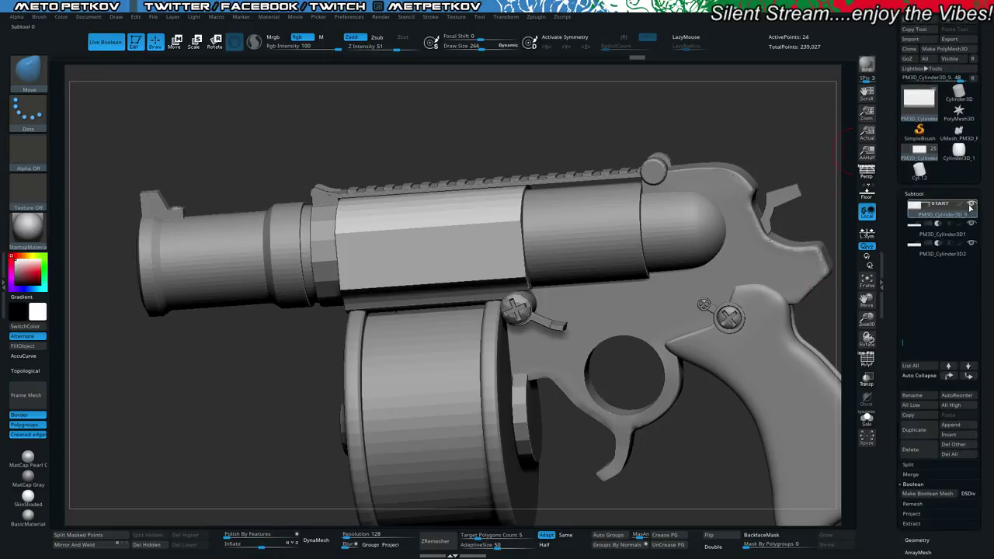
pyautogui.keyDown('shift'); pyautogui.click(971, 207); pyautogui.keyUp('shift')
pyautogui.keyDown('shift'); pyautogui.click(970, 206); pyautogui.keyUp('shift')
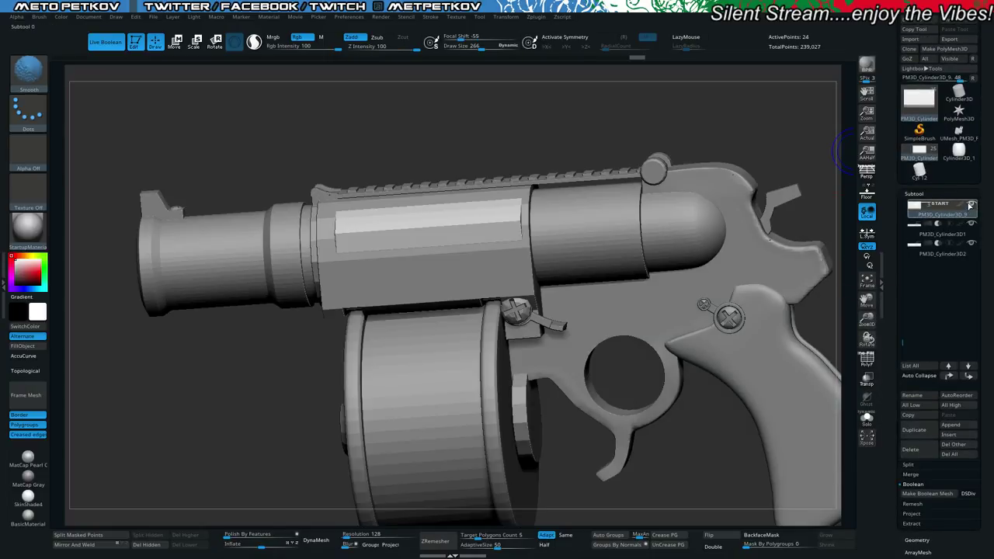
pyautogui.keyDown('shift'); pyautogui.click(971, 207); pyautogui.keyUp('shift')
pyautogui.click(971, 244)
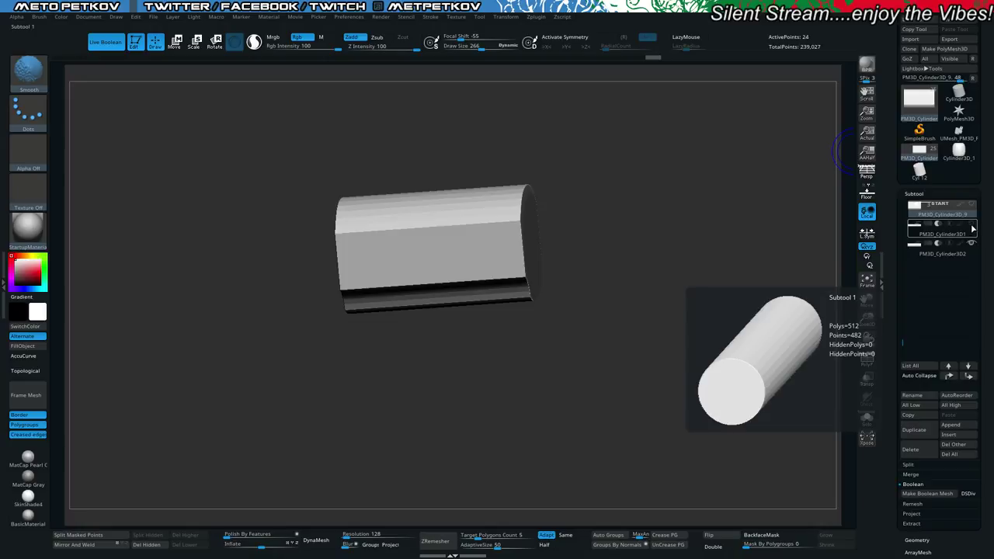
pyautogui.keyDown('shift'); pyautogui.click(972, 208); pyautogui.keyUp('shift')
pyautogui.moveTo(644, 315)
pyautogui.mouseDown()
pyautogui.moveTo(577, 300)
pyautogui.moveTo(628, 298)
pyautogui.moveTo(660, 311)
pyautogui.mouseUp()
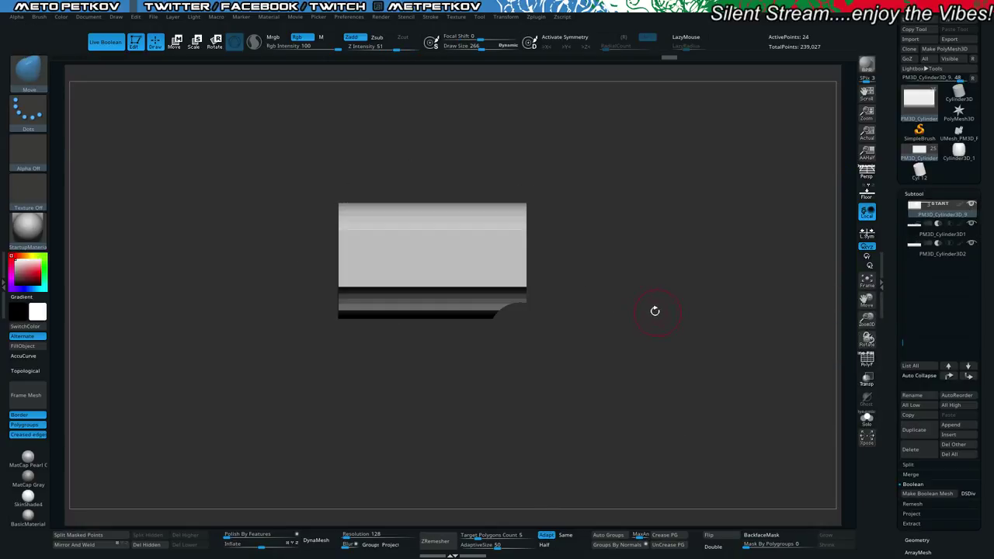
# Inspect the isolated housing's wireframe, Dynamic Subdiv preview and Boolean cuts from several angles.
pyautogui.hotkey('shift', 'f')
pyautogui.hotkey('shift', 'f')
pyautogui.click(209, 275)
pyautogui.click(202, 272)
pyautogui.hotkey('shift', 'd')
pyautogui.press('d')
pyautogui.moveTo(208, 275); pyautogui.dragTo(249, 289)
pyautogui.moveTo(383, 402)
pyautogui.mouseDown()
pyautogui.moveTo(353, 417)
pyautogui.moveTo(335, 405)
pyautogui.mouseUp()
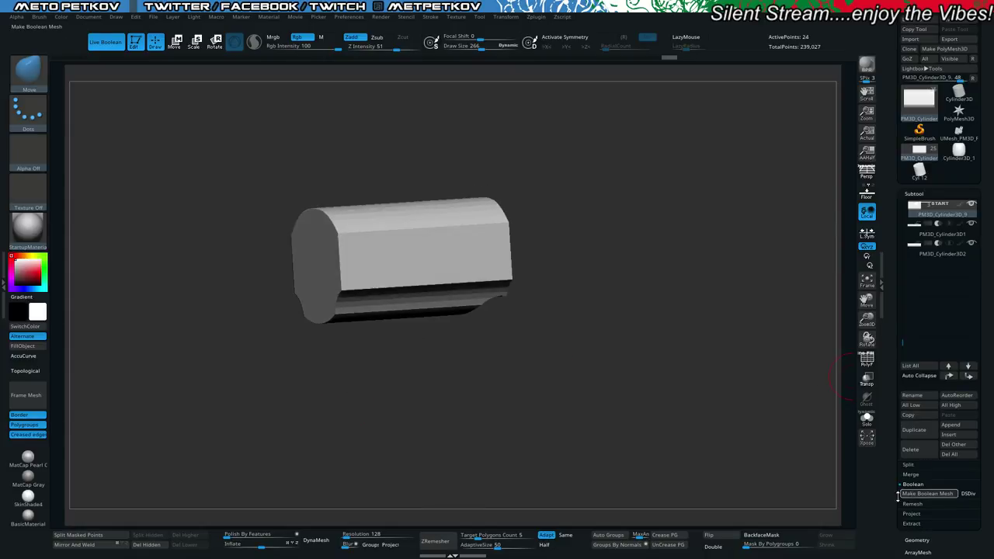
# Open the housing's Dynamic Subdiv settings and the SmoothSubdiv value for editing.
pyautogui.moveTo(898, 485); pyautogui.dragTo(909, 365)
pyautogui.click(909, 299)
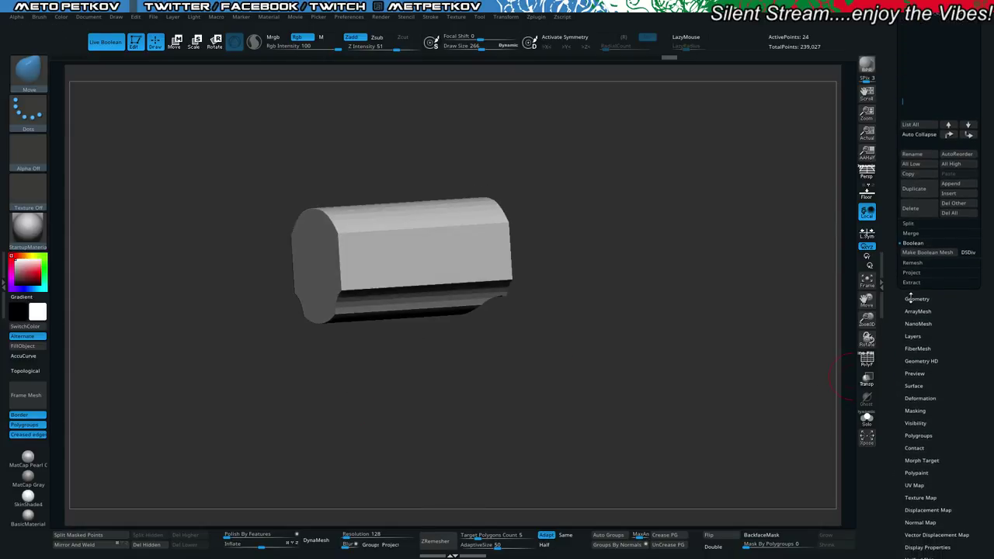
pyautogui.moveTo(895, 154); pyautogui.dragTo(893, 238)
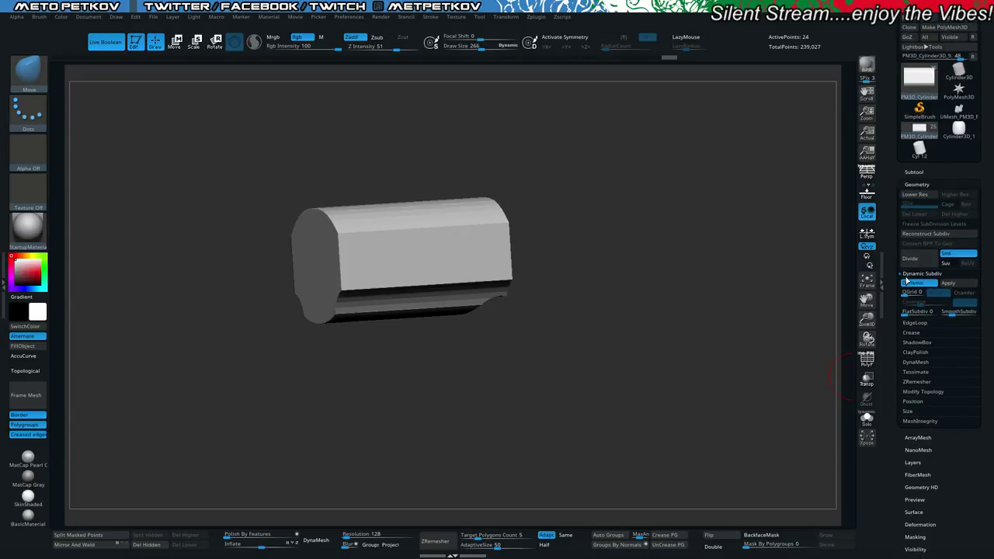
pyautogui.click(960, 313)
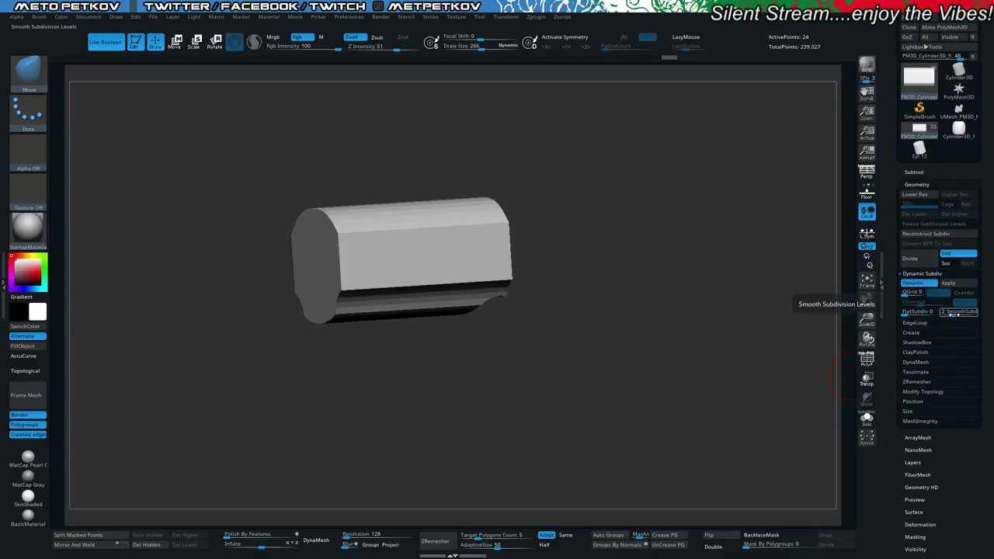
# Set the cut body's smooth subdivision level to 4 and its crease level to 3, and toggle dynamic subdivision to compare.
pyautogui.moveTo(954, 314); pyautogui.dragTo(957, 313)
pyautogui.click(959, 313)
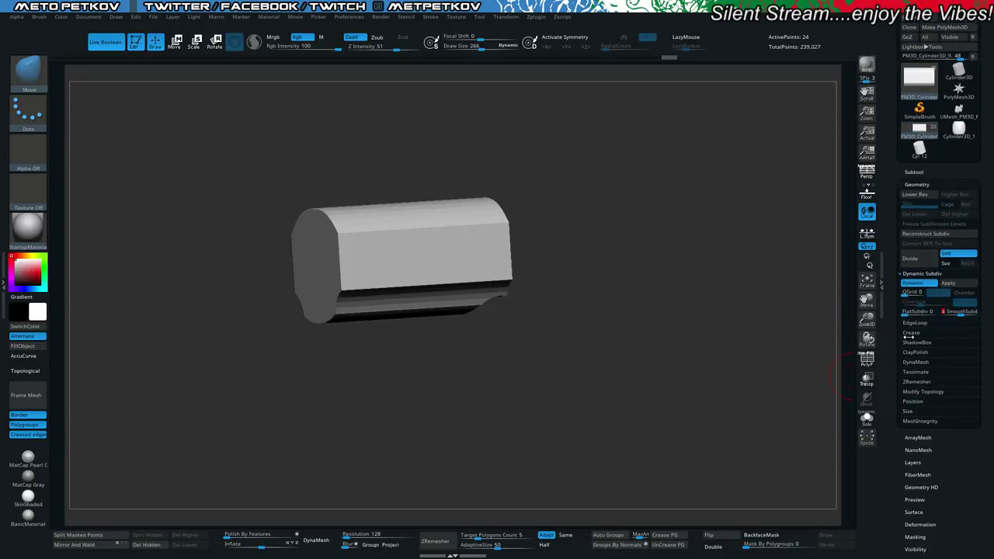
pyautogui.click(909, 334)
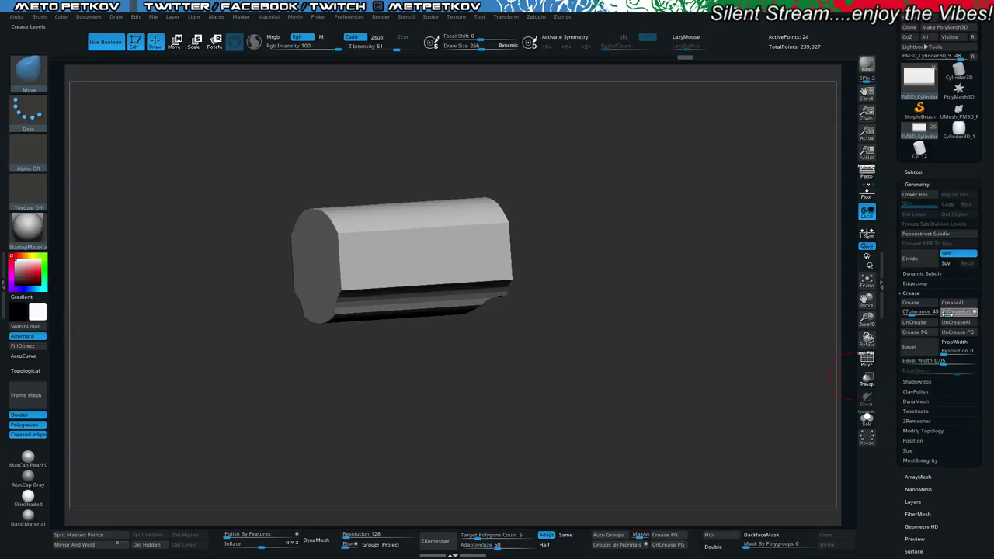
pyautogui.press('Return')
pyautogui.hotkey('shift', 'd')
pyautogui.press('d')
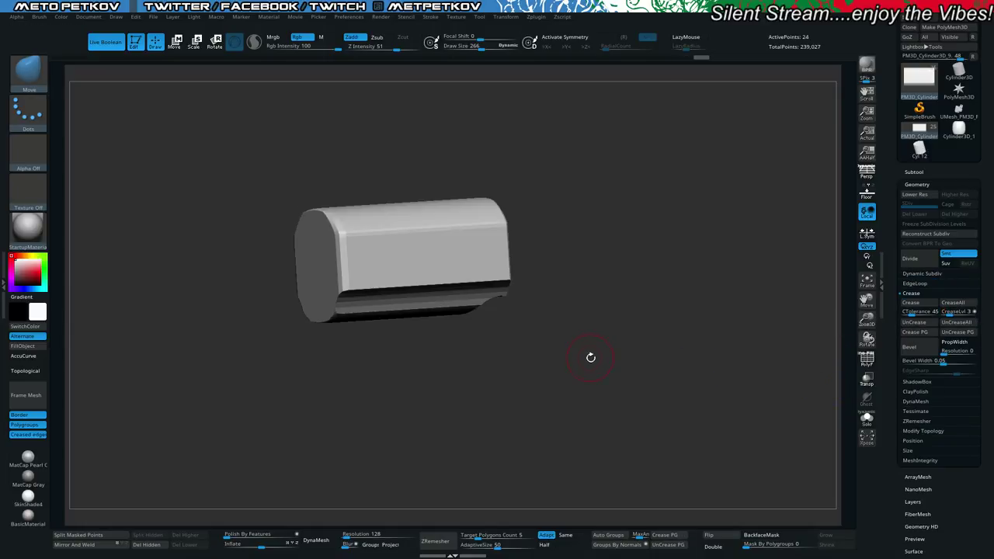
# Try crease level 5 on the body and compare its edges with the wireframe shown and dynamic subdivision toggled.
pyautogui.moveTo(590, 354)
pyautogui.mouseDown()
pyautogui.moveTo(604, 360)
pyautogui.moveTo(564, 350)
pyautogui.moveTo(589, 357)
pyautogui.mouseUp()
pyautogui.click(951, 312)
pyautogui.moveTo(952, 312); pyautogui.dragTo(953, 312)
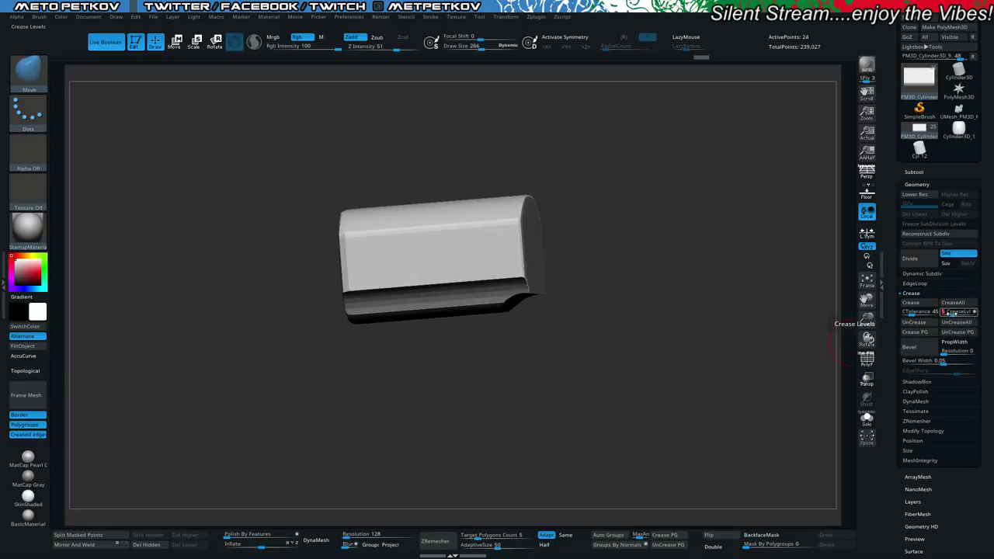
pyautogui.hotkey('shift', 'f')
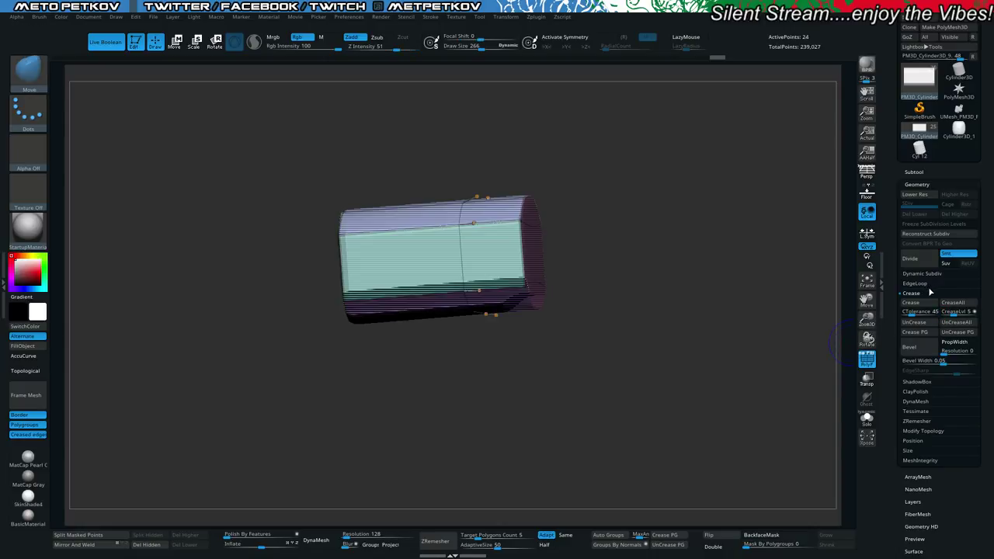
pyautogui.press('f')
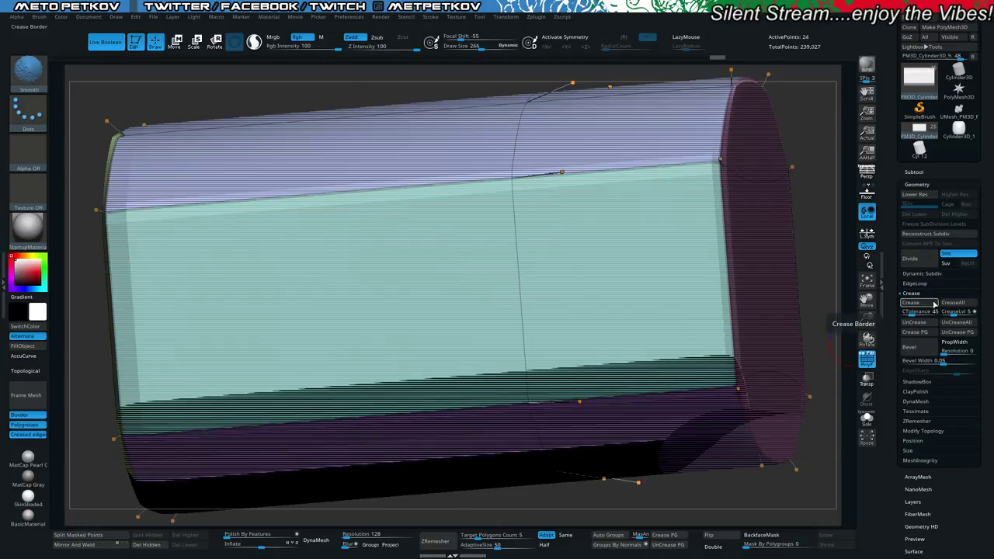
pyautogui.hotkey('shift', 'd')
pyautogui.press('d')
pyautogui.hotkey('shift', 'f')
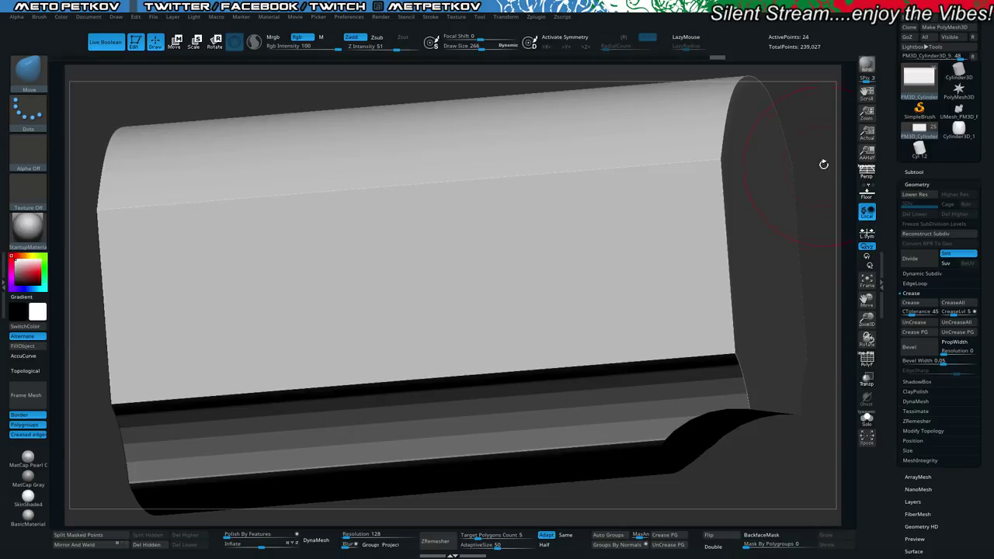
pyautogui.keyDown('alt'); pyautogui.moveTo(792, 129); pyautogui.dragTo(507, 134); pyautogui.keyUp('alt')
pyautogui.moveTo(307, 196); pyautogui.dragTo(327, 168)
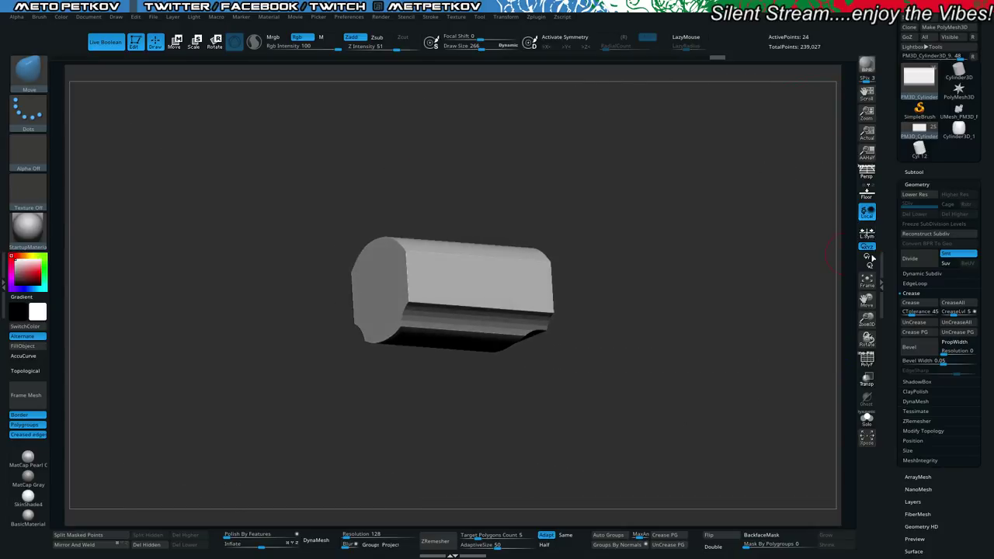
# Raise the body's smooth subdivision level and set its crease level to 4, then refresh dynamic subdivision.
pyautogui.click(922, 273)
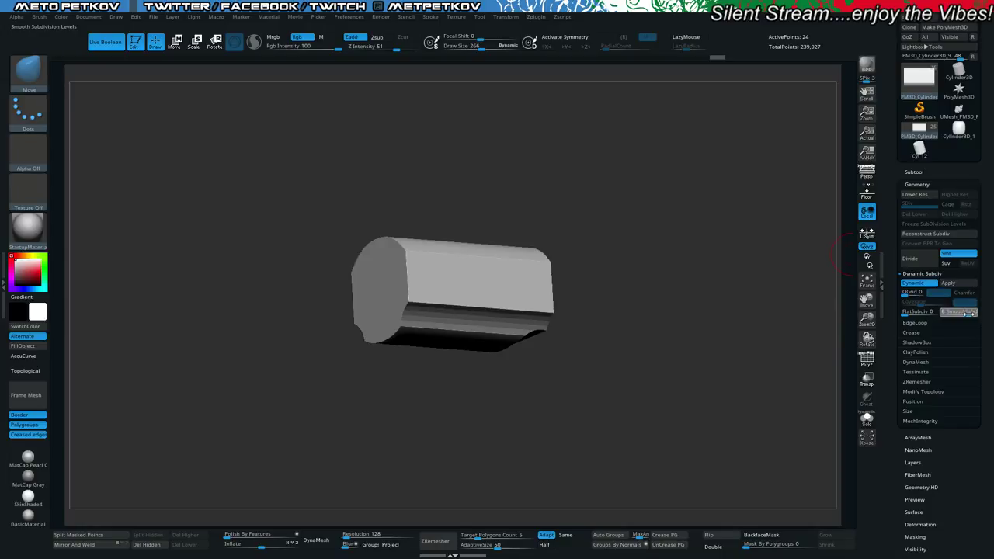
pyautogui.moveTo(765, 317); pyautogui.dragTo(706, 305)
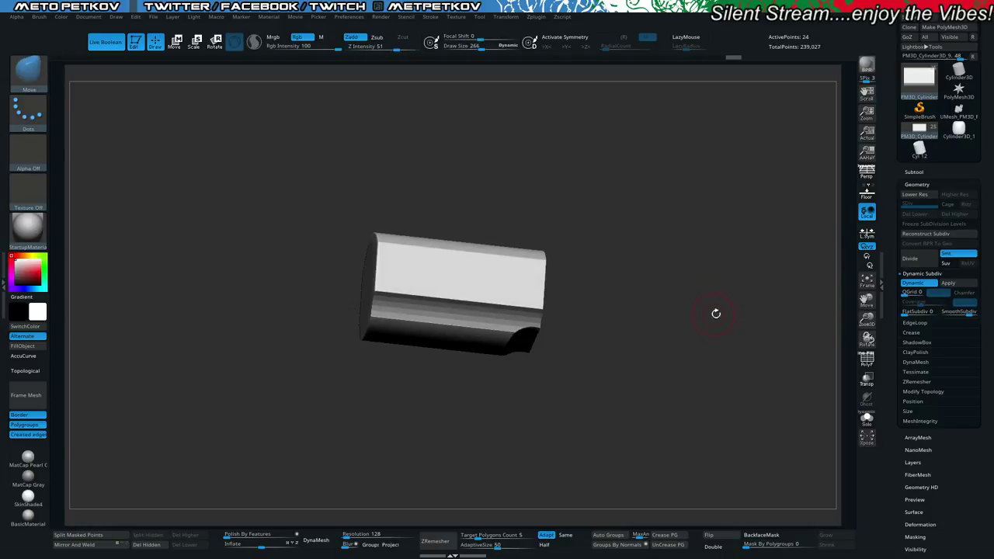
pyautogui.click(909, 332)
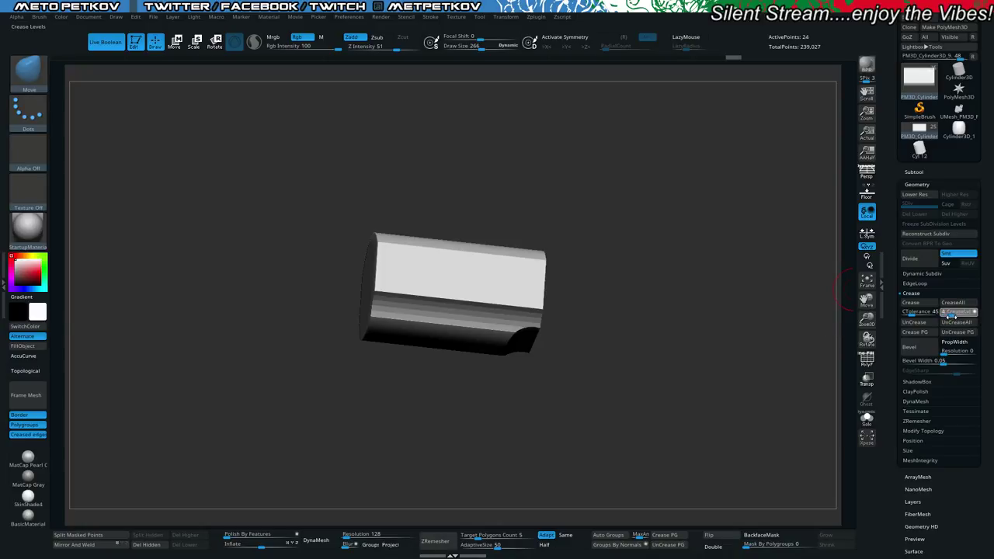
pyautogui.hotkey('shift', 'd')
pyautogui.press('d')
# Set the body's crease level to 5 and toggle dynamic subdivision to check the tighter edges.
pyautogui.moveTo(727, 344)
pyautogui.mouseDown()
pyautogui.moveTo(744, 361)
pyautogui.moveTo(725, 357)
pyautogui.mouseUp()
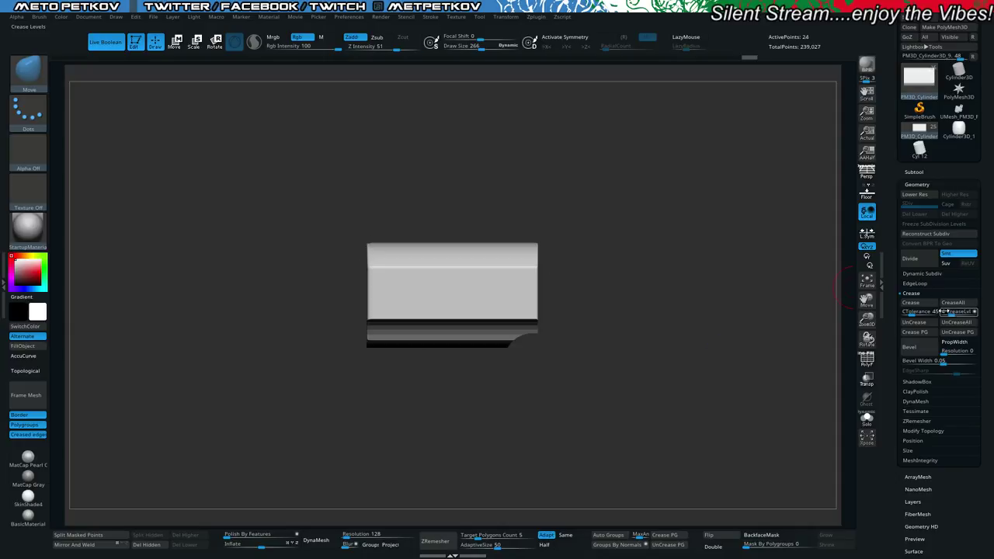
pyautogui.click(962, 312)
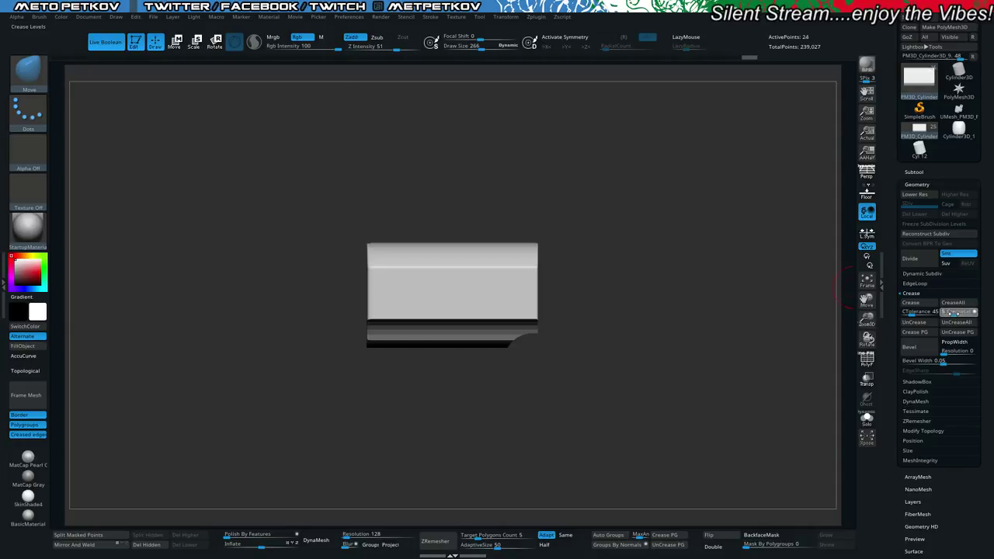
pyautogui.click(921, 274)
pyautogui.click(922, 276)
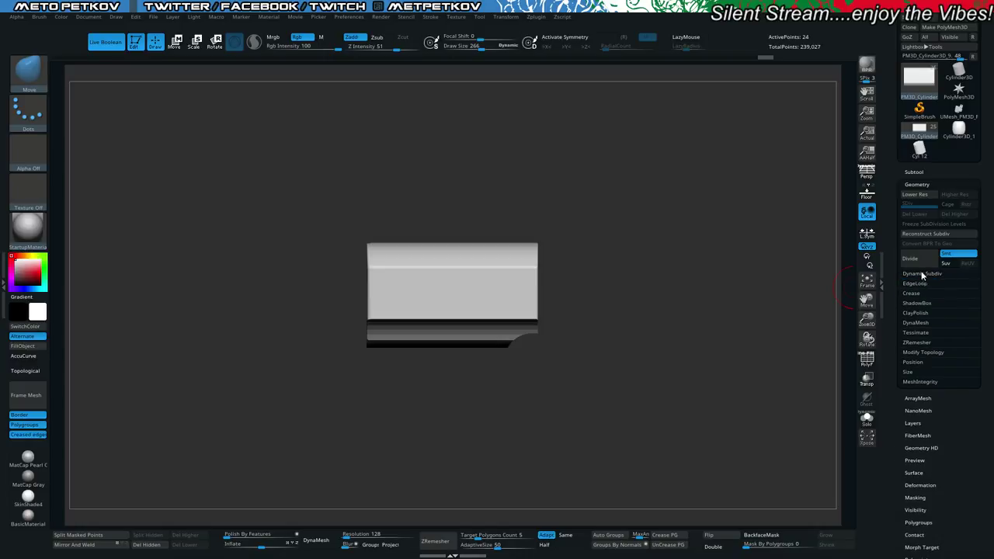
pyautogui.click(922, 275)
pyautogui.hotkey('shift', 'd')
pyautogui.press('d')
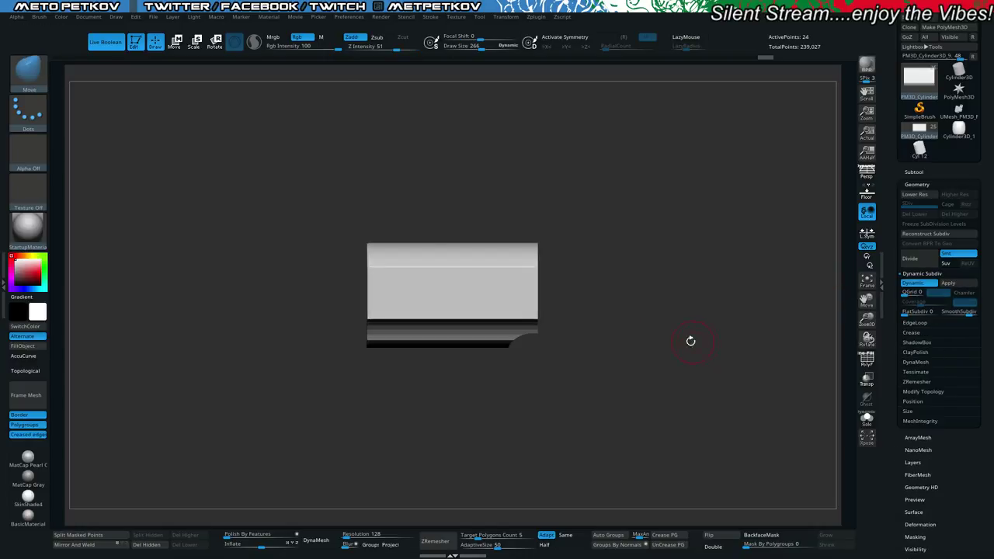
pyautogui.moveTo(689, 340)
pyautogui.mouseDown()
pyautogui.moveTo(658, 338)
pyautogui.moveTo(699, 366)
pyautogui.moveTo(732, 324)
pyautogui.moveTo(710, 311)
pyautogui.moveTo(708, 337)
pyautogui.moveTo(733, 282)
pyautogui.moveTo(753, 342)
pyautogui.mouseUp()
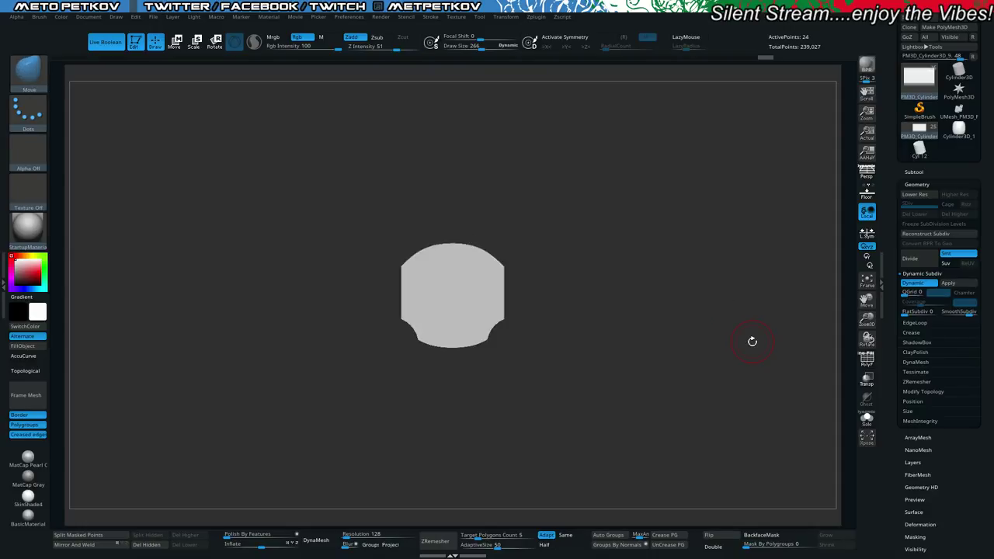
# Merge the cutter subtool PM3D_Cylinder3D1 down with the cutter below it, accepting that it cannot be undone.
pyautogui.moveTo(728, 237)
pyautogui.mouseDown()
pyautogui.moveTo(723, 226)
pyautogui.moveTo(745, 229)
pyautogui.mouseUp()
pyautogui.click(914, 172)
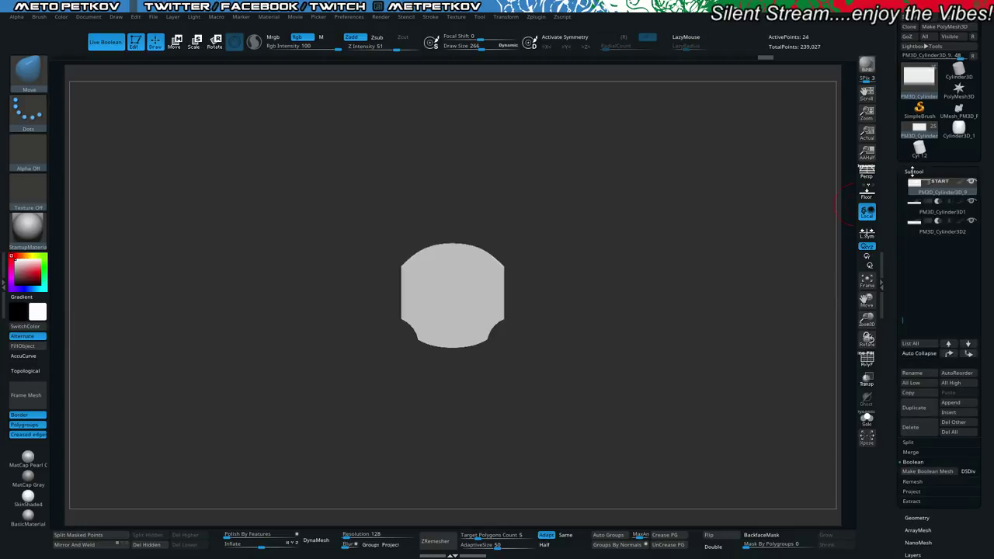
pyautogui.click(941, 212)
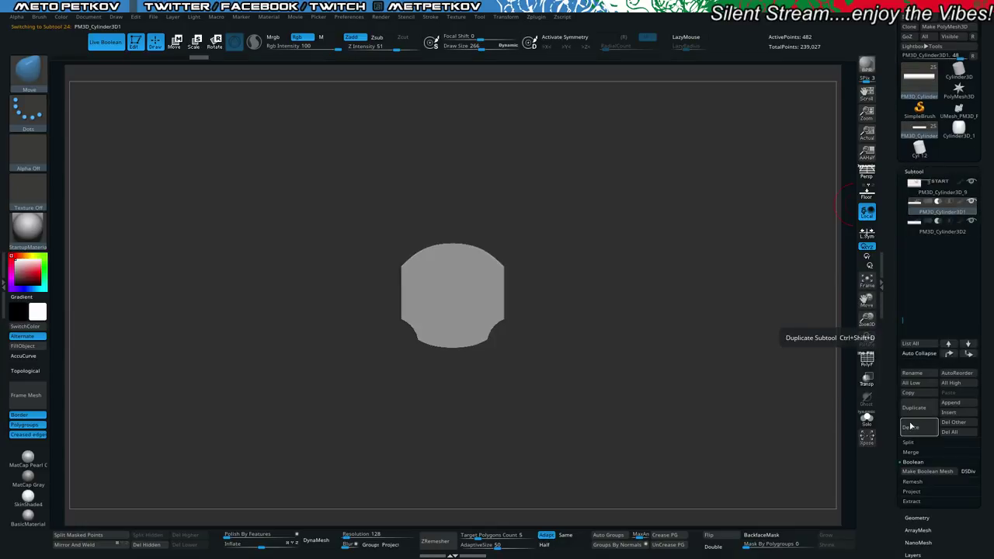
pyautogui.click(912, 454)
pyautogui.click(916, 462)
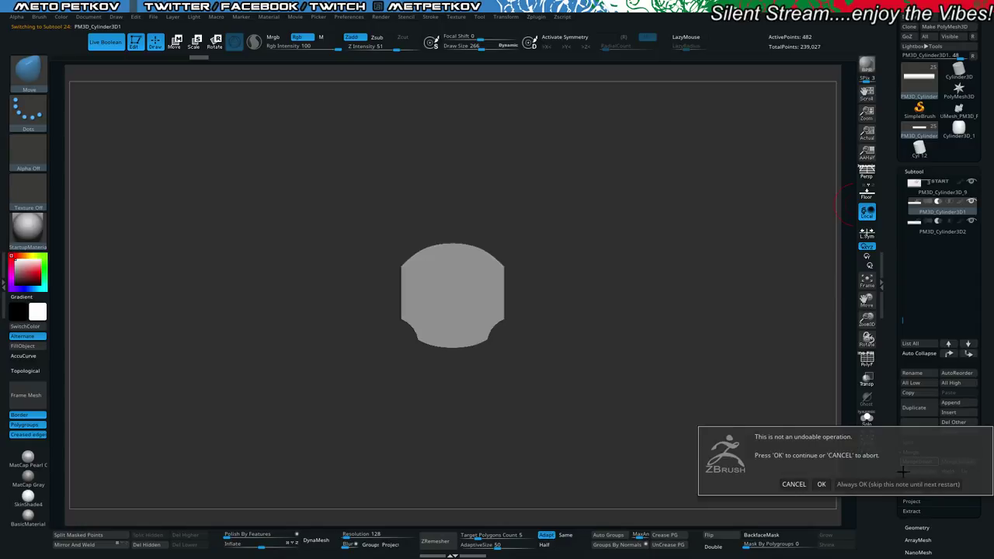
pyautogui.click(821, 485)
# Isolate the merged cutter cylinders, turn on dynamic subdivision for them, check their wireframe and show the body again.
pyautogui.hotkey('alt', 's')
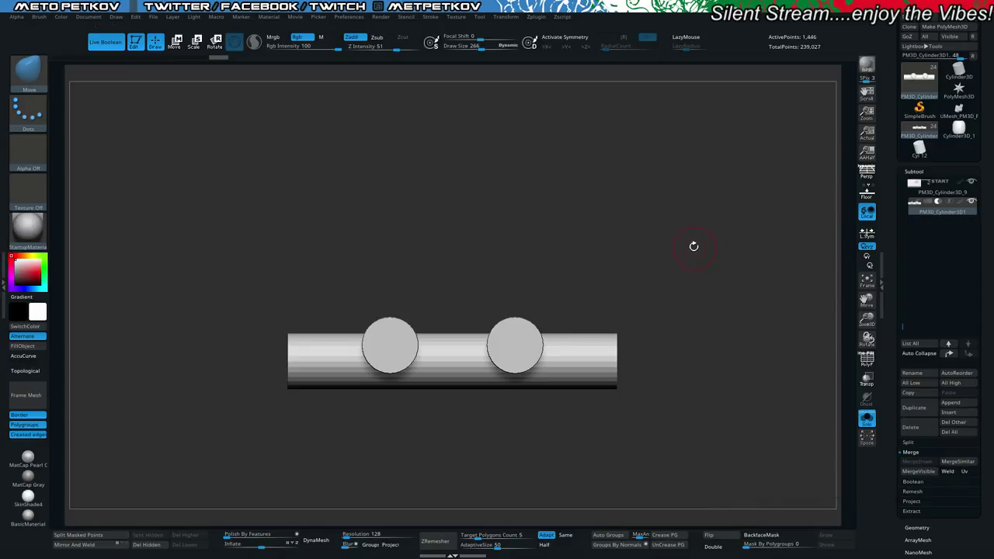
pyautogui.hotkey('alt', 's')
pyautogui.moveTo(691, 244); pyautogui.dragTo(657, 247)
pyautogui.hotkey('alt', 's')
pyautogui.press('d')
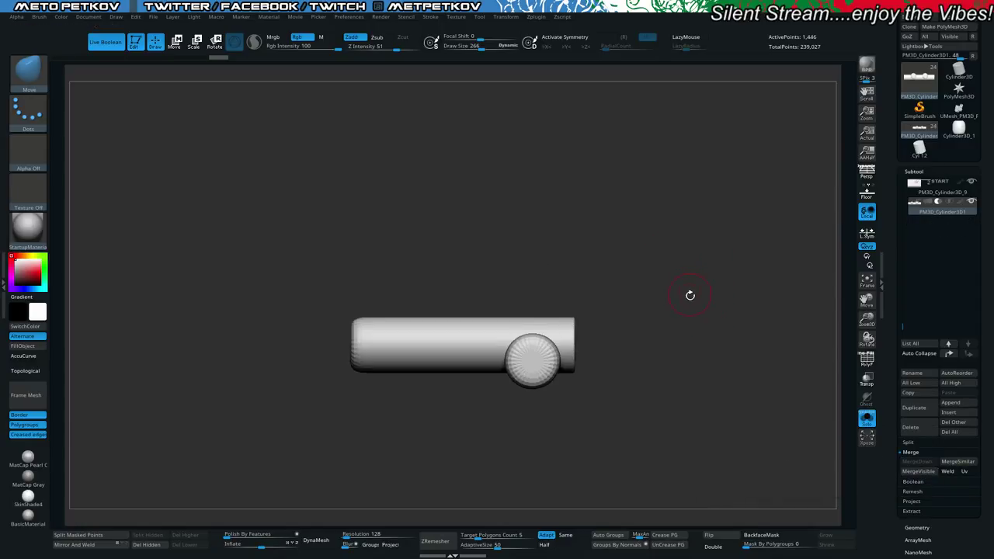
pyautogui.moveTo(690, 295); pyautogui.dragTo(743, 285)
pyautogui.hotkey('shift', 'f')
pyautogui.hotkey('shift', 'f')
pyautogui.hotkey('alt', 's')
# Set the merged cutters' smooth subdivision level to 3, toggle dynamic subdivision and check the smoothed cuts.
pyautogui.moveTo(889, 403); pyautogui.dragTo(888, 307)
pyautogui.click(910, 298)
pyautogui.moveTo(897, 120); pyautogui.dragTo(899, 206)
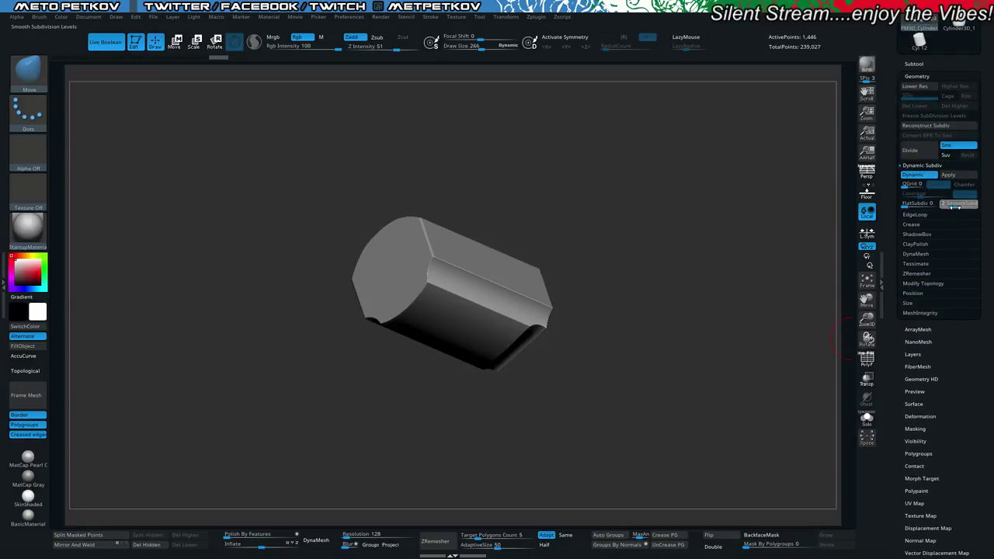
pyautogui.press('shift')
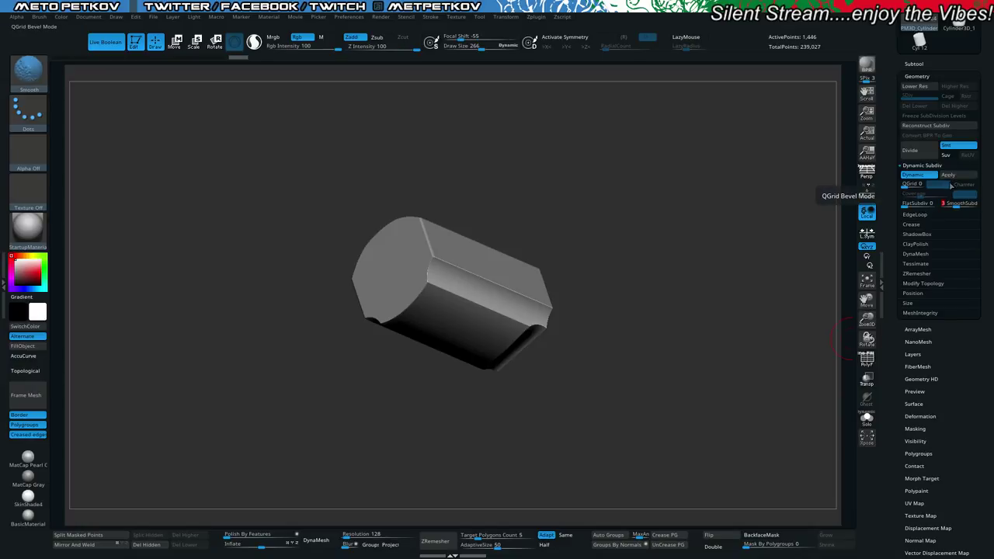
pyautogui.press('shift')
pyautogui.hotkey('shift', 'd')
pyautogui.press('d')
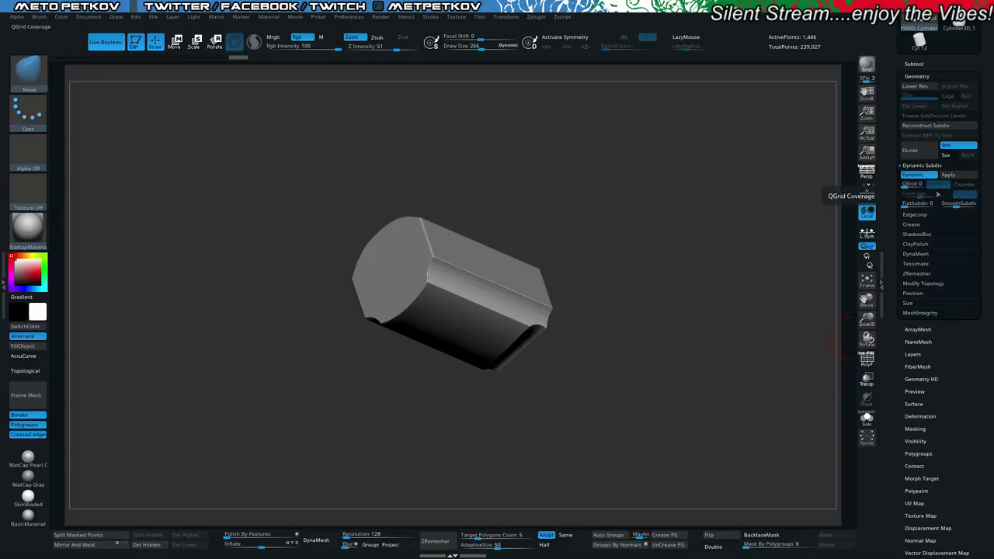
pyautogui.moveTo(627, 228); pyautogui.dragTo(681, 265)
pyautogui.moveTo(798, 305); pyautogui.dragTo(800, 272)
# Return to the subtool list and save the project.
pyautogui.moveTo(897, 74); pyautogui.dragTo(897, 213)
pyautogui.click(909, 110)
pyautogui.press('ctrl')
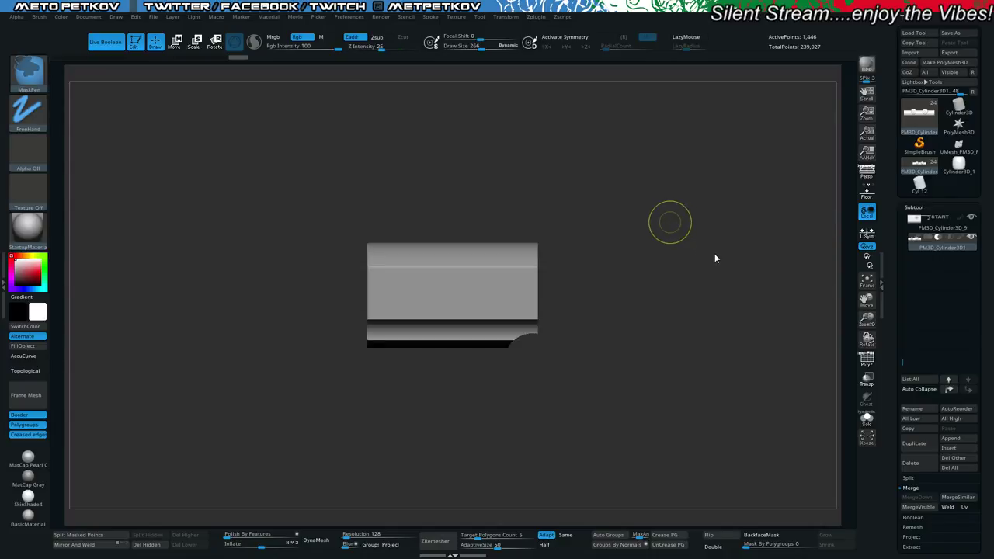
pyautogui.hotkey('ctrl', 's')
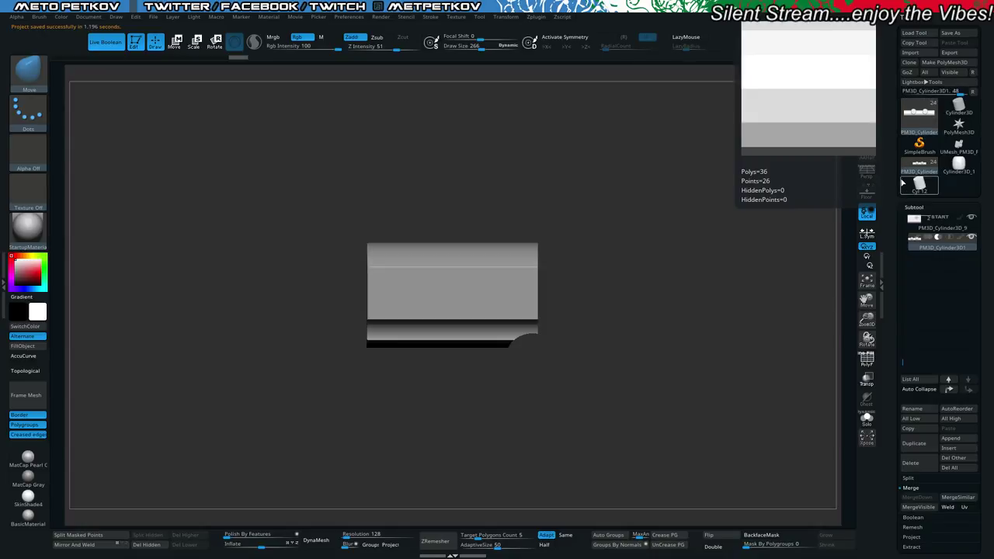
# Enable DSDiv for the boolean and make a boolean mesh from the body and its merged cutters.
pyautogui.moveTo(897, 152); pyautogui.dragTo(897, 107)
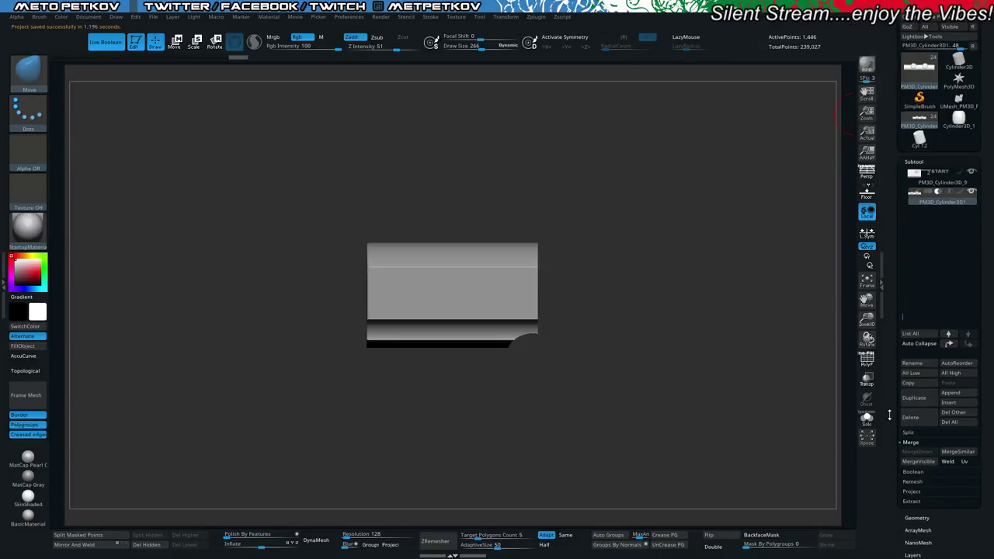
pyautogui.click(918, 472)
pyautogui.click(966, 461)
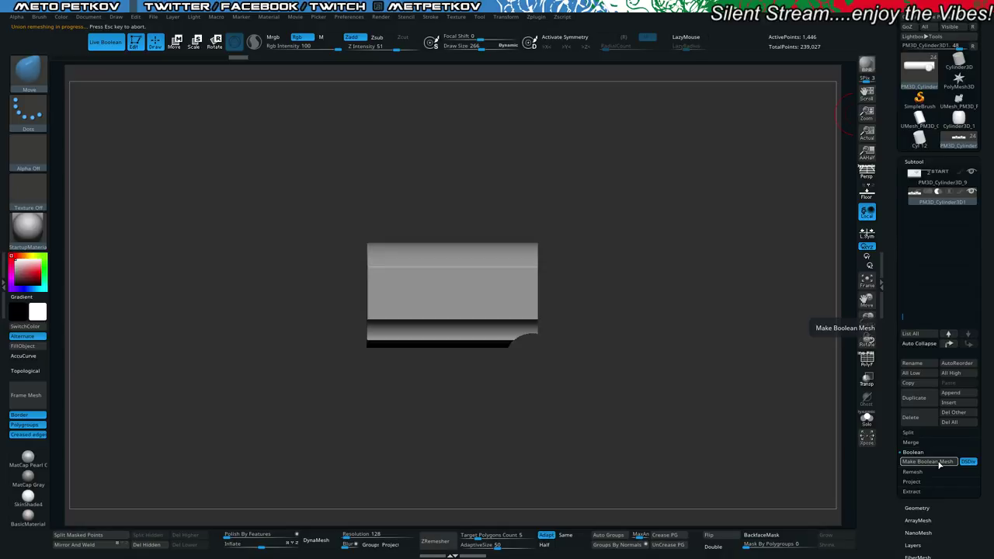
# Load the generated UMesh boolean result as the active tool and inspect its shape and wireframe.
pyautogui.moveTo(657, 232); pyautogui.dragTo(686, 240)
pyautogui.click(919, 120)
pyautogui.moveTo(785, 231); pyautogui.dragTo(705, 250)
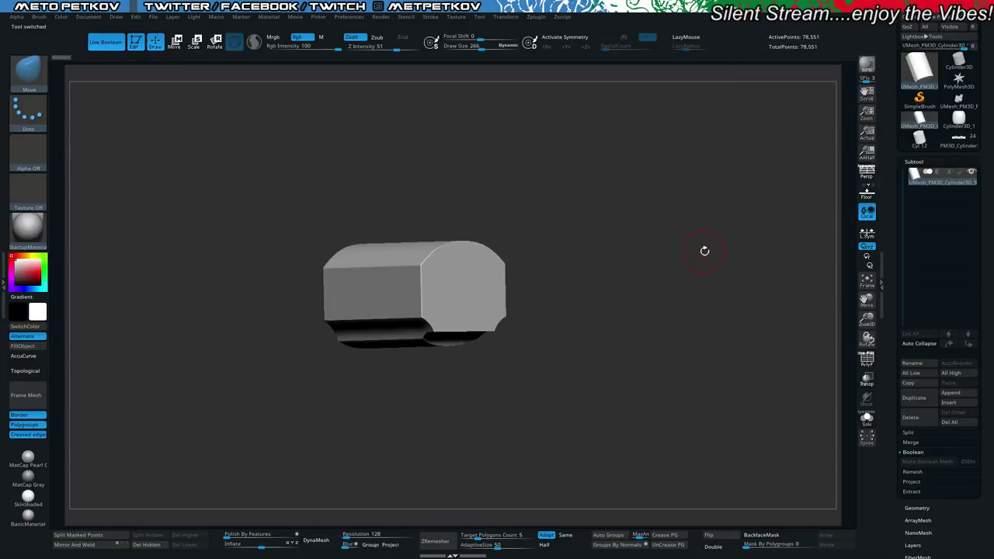
pyautogui.hotkey('shift', 'f')
pyautogui.moveTo(627, 286); pyautogui.dragTo(683, 292)
pyautogui.hotkey('shift', 'f')
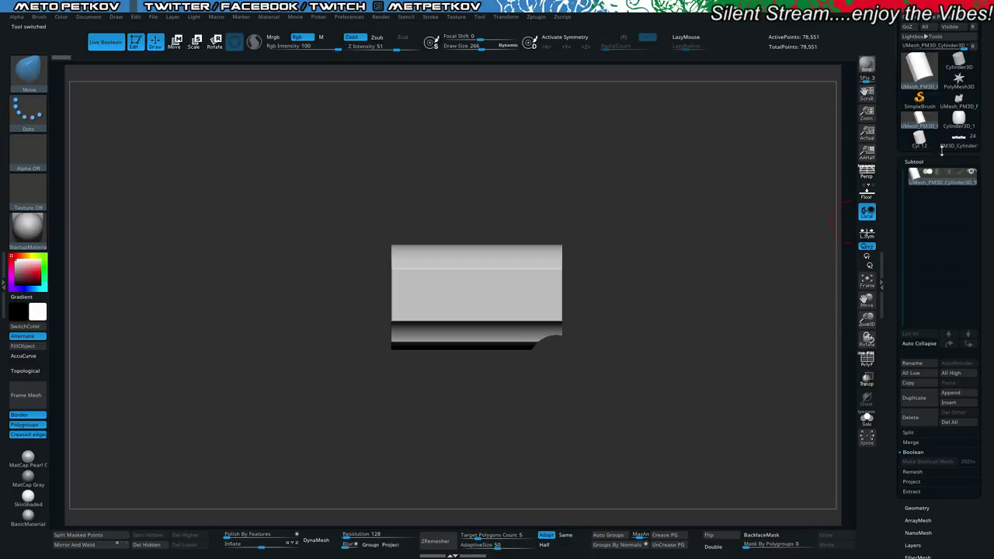
# Switch back to the gun tool, turn off solo mode to show all its parts, and go to the top of its subtool list.
pyautogui.click(951, 142)
pyautogui.click(910, 419)
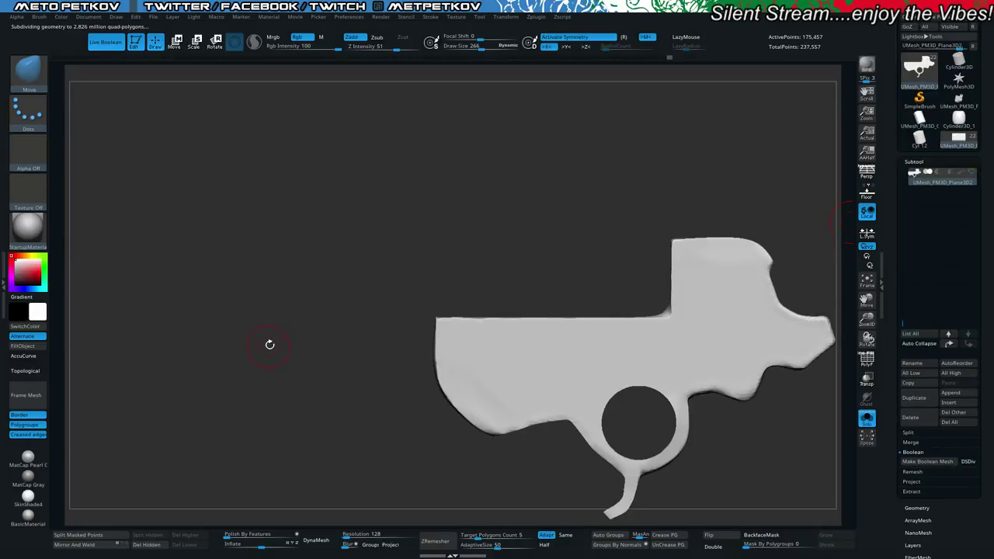
pyautogui.press('shift')
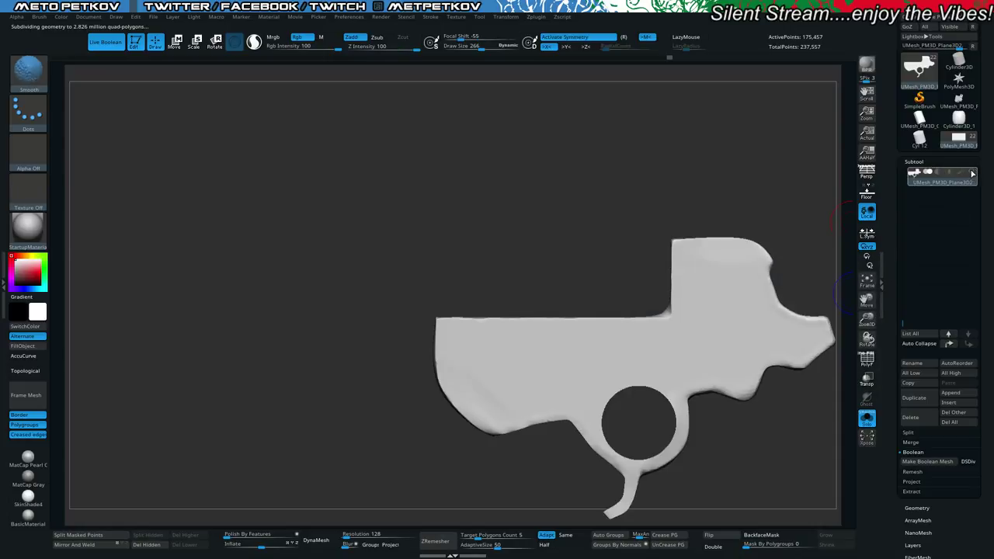
pyautogui.keyDown('shift'); pyautogui.click(976, 173); pyautogui.keyUp('shift')
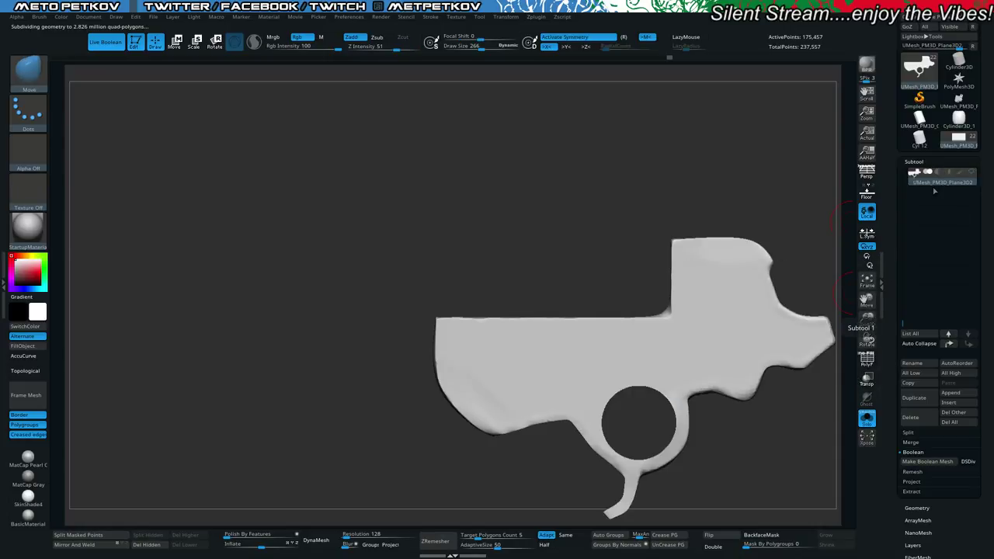
pyautogui.hotkey('alt', 's')
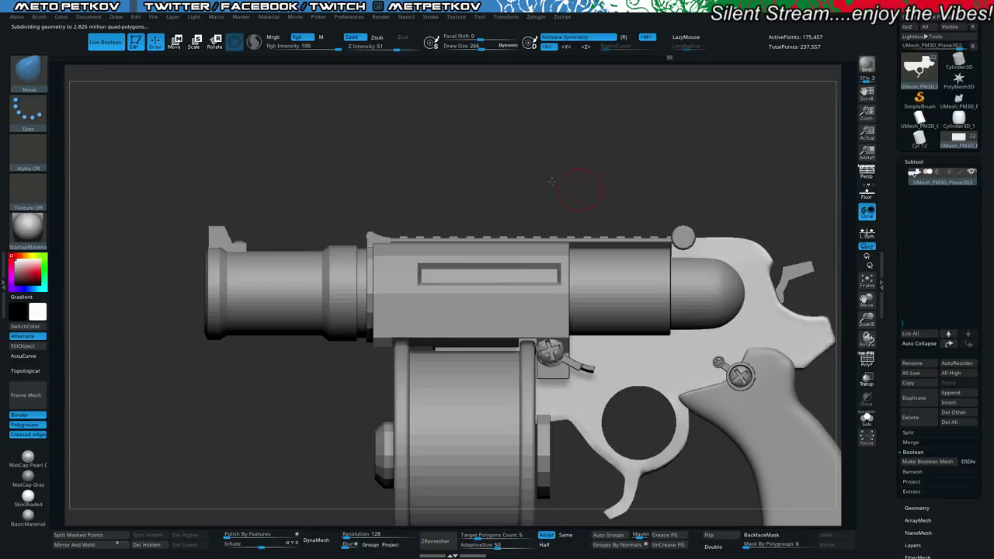
pyautogui.keyDown('alt'); pyautogui.moveTo(551, 182); pyautogui.dragTo(598, 172); pyautogui.keyUp('alt')
pyautogui.moveTo(902, 323); pyautogui.dragTo(903, 158)
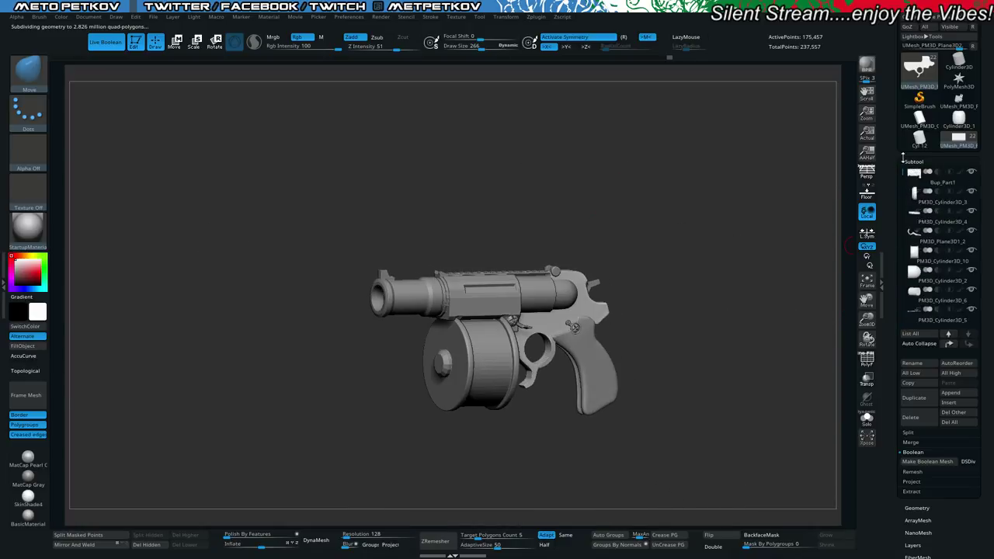
# Hide the Bup_Part1 subtool and append the UMesh_PM3D_Cylinder3D_10 boolean result to the gun.
pyautogui.click(973, 174)
pyautogui.moveTo(717, 244); pyautogui.dragTo(311, 403)
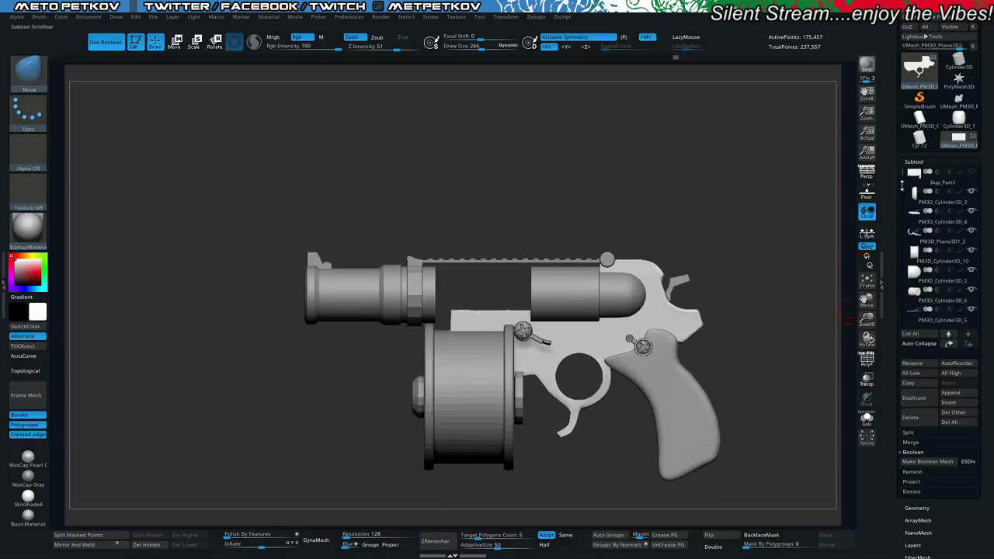
pyautogui.moveTo(902, 185); pyautogui.dragTo(915, 337)
pyautogui.click(955, 403)
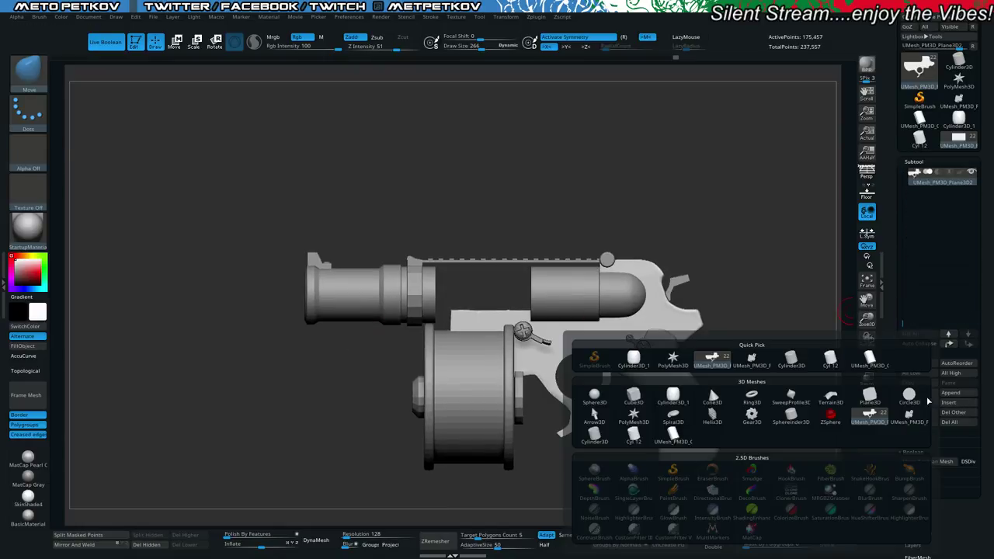
pyautogui.click(868, 358)
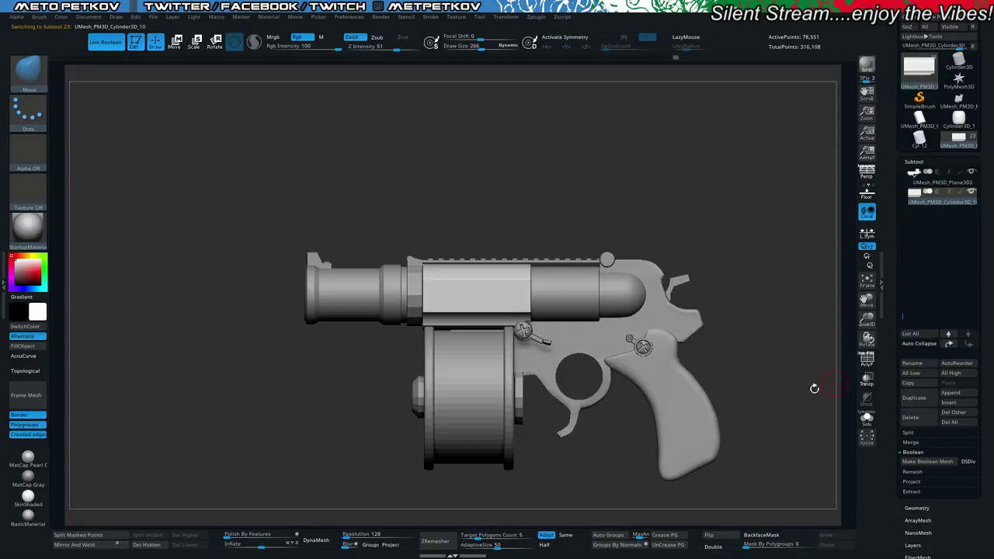
pyautogui.moveTo(210, 335); pyautogui.dragTo(304, 290)
pyautogui.moveTo(316, 236); pyautogui.dragTo(425, 280)
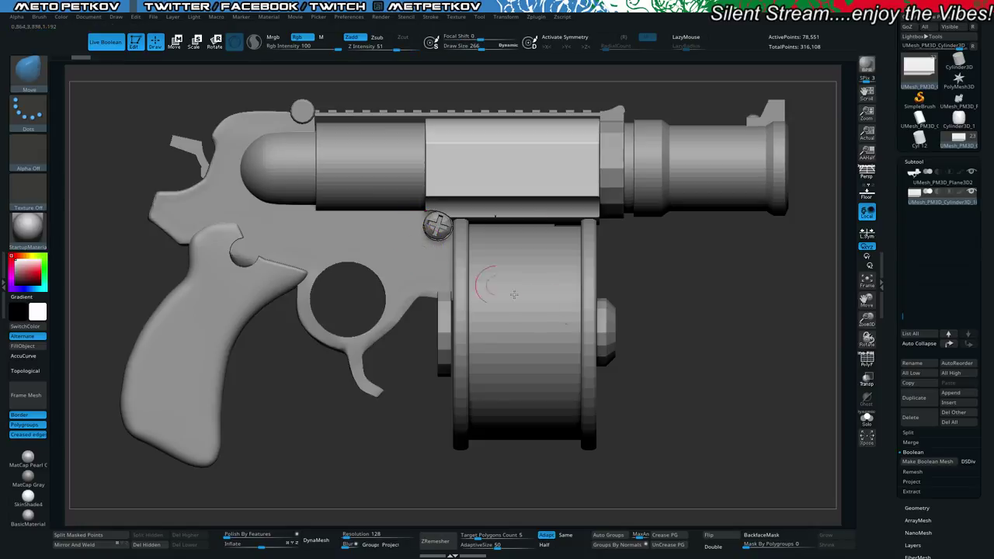
# Apply the Project Primitive deformer to the appended body mesh and isolate that mesh in solo mode.
pyautogui.moveTo(690, 358)
pyautogui.mouseDown()
pyautogui.moveTo(688, 342)
pyautogui.moveTo(692, 348)
pyautogui.mouseUp()
pyautogui.press('w')
pyautogui.click(648, 85)
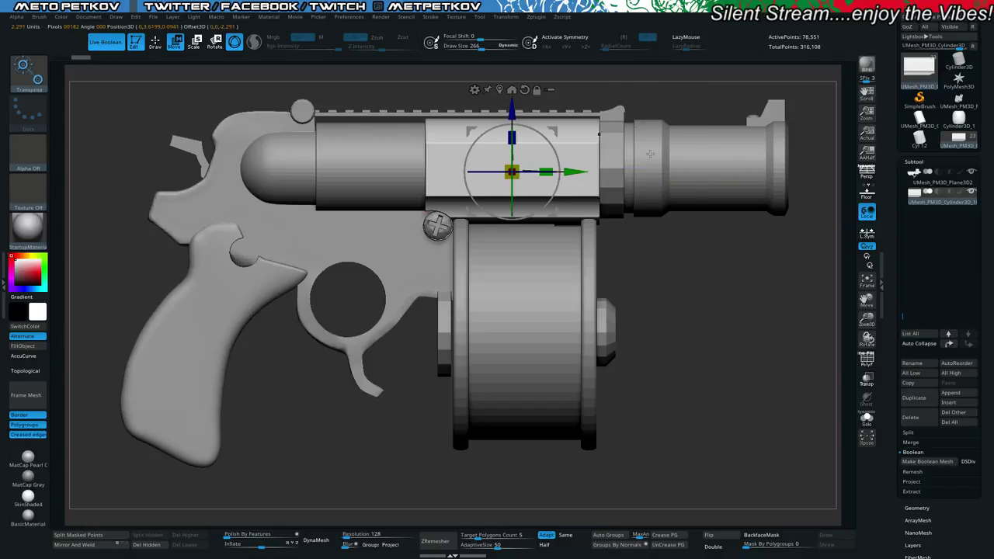
pyautogui.keyDown('alt'); pyautogui.moveTo(684, 264); pyautogui.dragTo(707, 350); pyautogui.keyUp('alt')
pyautogui.click(497, 175)
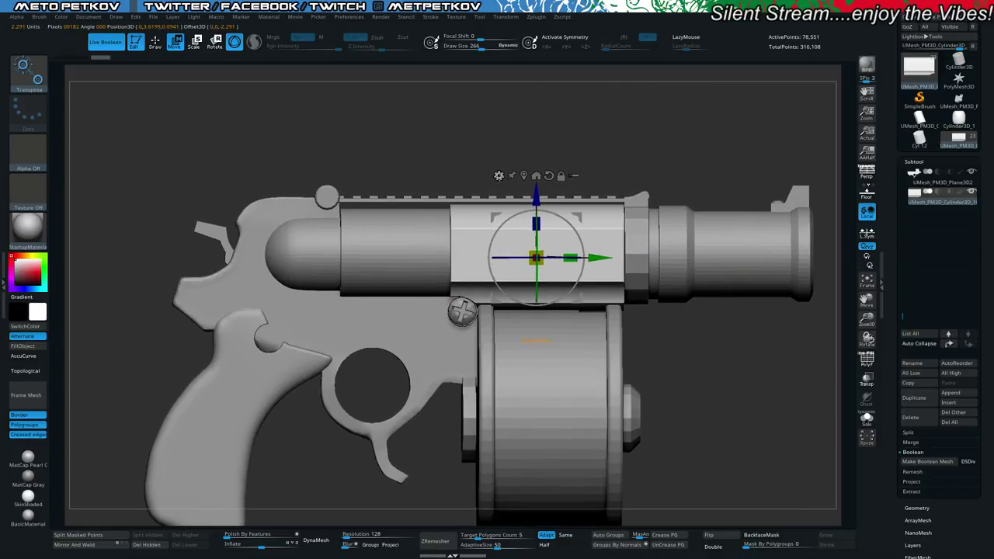
pyautogui.click(501, 175)
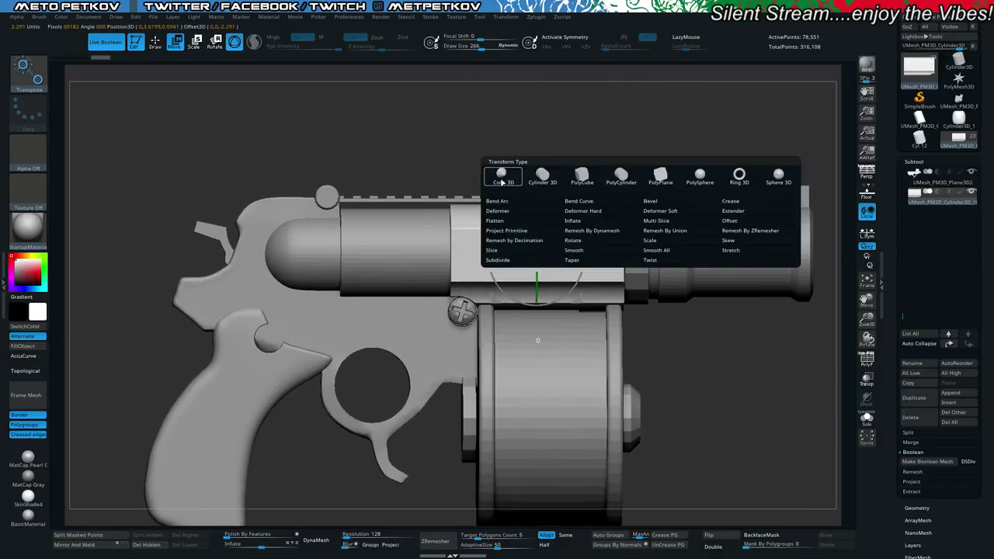
pyautogui.click(511, 230)
pyautogui.hotkey('alt', 's')
pyautogui.moveTo(505, 168); pyautogui.dragTo(421, 147)
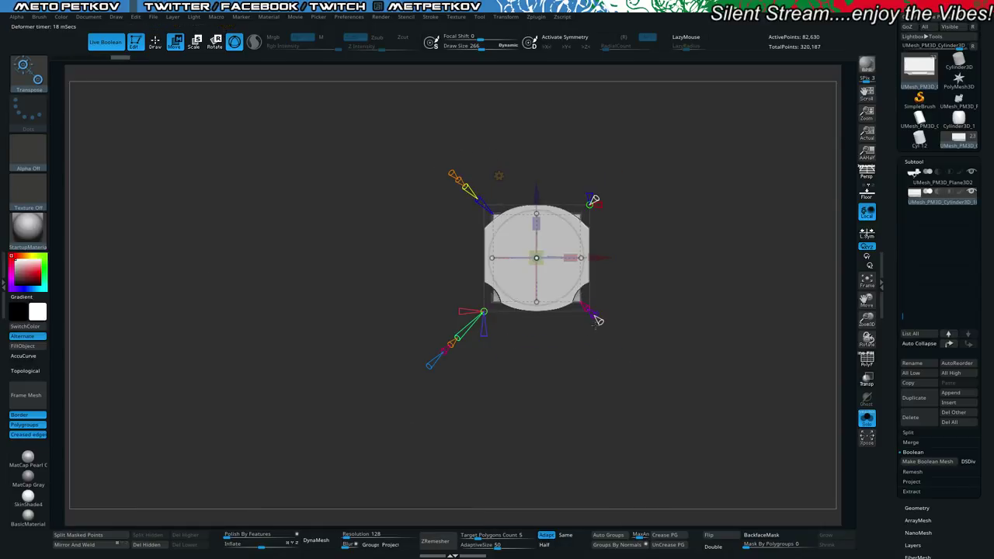
# Move the projected primitive out beside the body and turn its box shape into a cylinder.
pyautogui.moveTo(596, 319); pyautogui.dragTo(622, 348)
pyautogui.moveTo(597, 257); pyautogui.dragTo(488, 257)
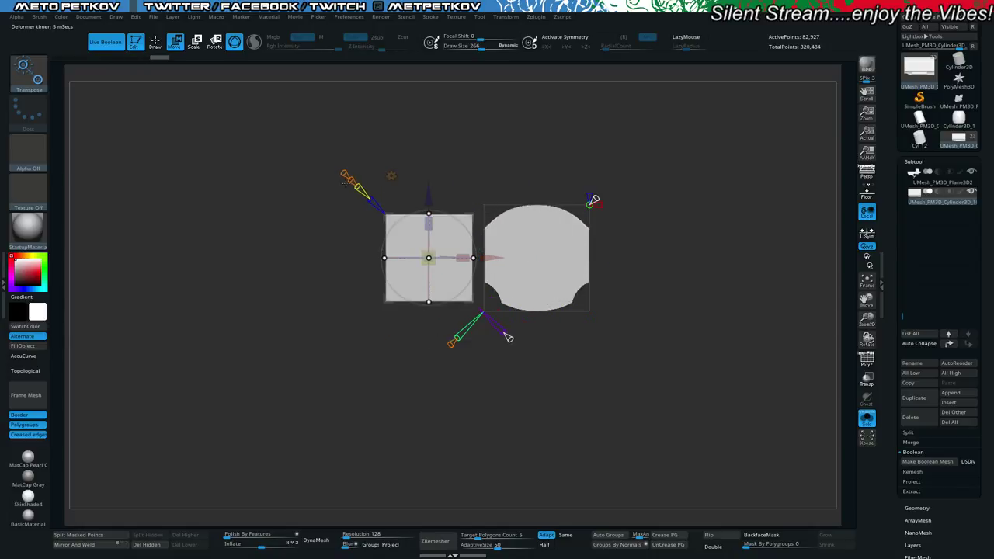
pyautogui.moveTo(358, 187)
pyautogui.mouseDown()
pyautogui.moveTo(265, 98)
pyautogui.moveTo(303, 133)
pyautogui.mouseUp()
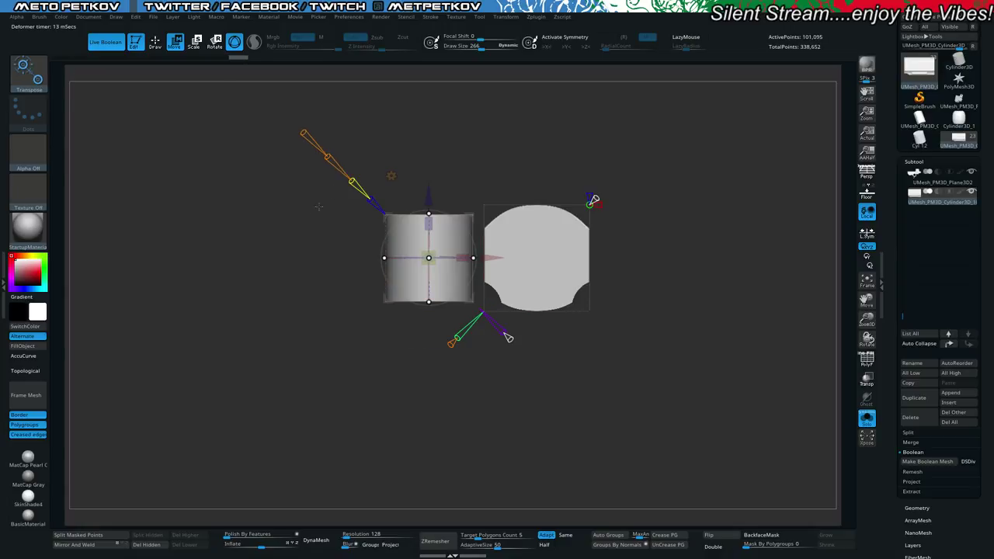
# Orient the cylinder primitive along the body's length and scale it down.
pyautogui.keyDown('shift'); pyautogui.moveTo(319, 207); pyautogui.dragTo(413, 249); pyautogui.keyUp('shift')
pyautogui.moveTo(508, 337); pyautogui.dragTo(426, 339)
pyautogui.moveTo(481, 305); pyautogui.dragTo(487, 339)
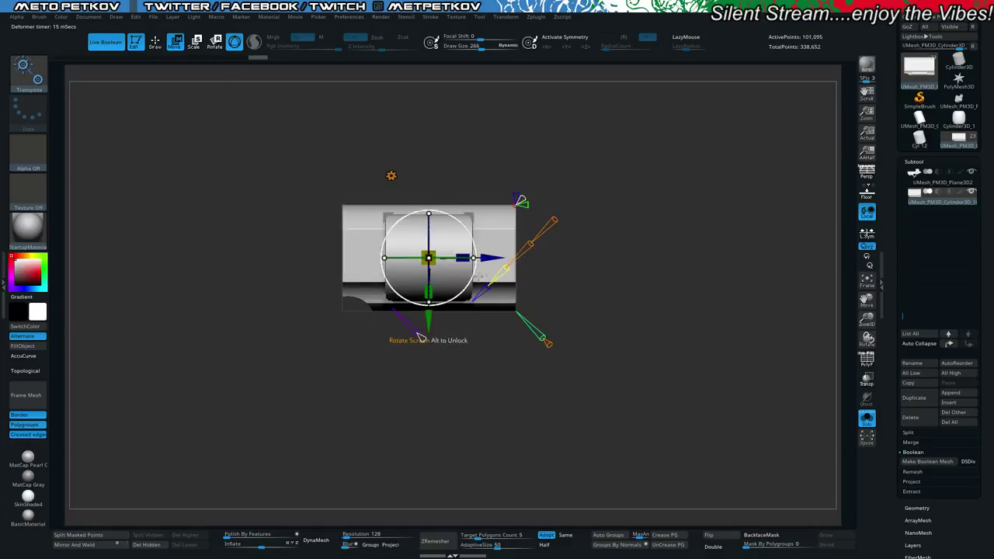
pyautogui.moveTo(420, 338); pyautogui.dragTo(508, 337)
pyautogui.moveTo(251, 178); pyautogui.dragTo(297, 231)
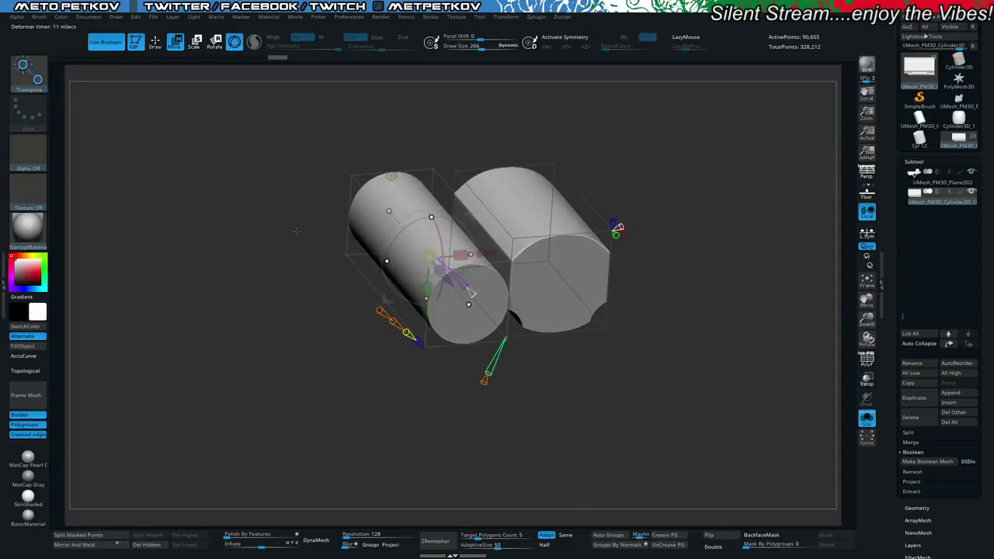
pyautogui.moveTo(427, 256); pyautogui.dragTo(398, 259)
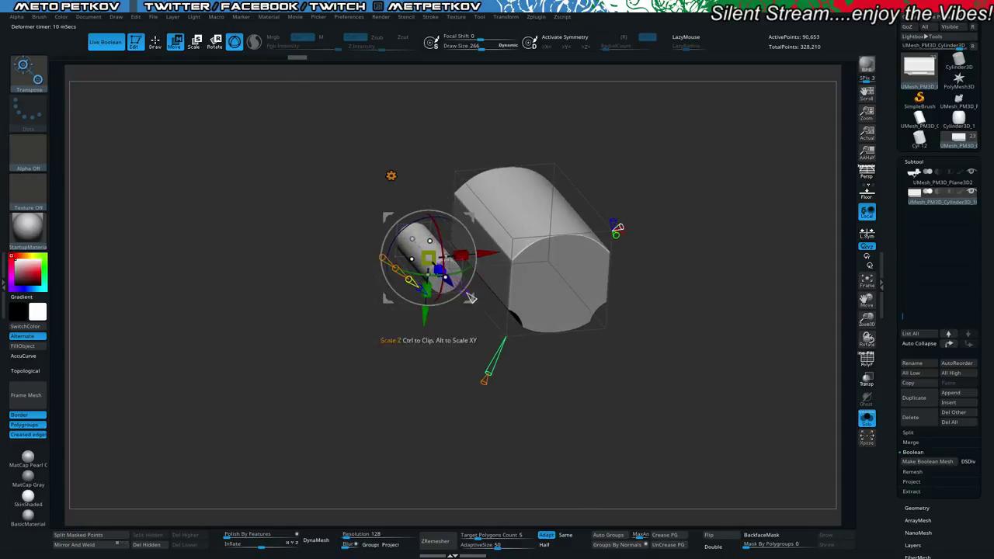
pyautogui.keyDown('shift'); pyautogui.moveTo(334, 225); pyautogui.dragTo(296, 252); pyautogui.keyUp('shift')
pyautogui.moveTo(429, 212); pyautogui.dragTo(427, 174)
pyautogui.hotkey('ctrl', 'z')
pyautogui.hotkey('ctrl', 'z')
# Stretch the primitive vertically into a tall oval and flatten its upper and lower ends.
pyautogui.moveTo(429, 292); pyautogui.dragTo(428, 310)
pyautogui.moveTo(509, 354); pyautogui.dragTo(509, 362)
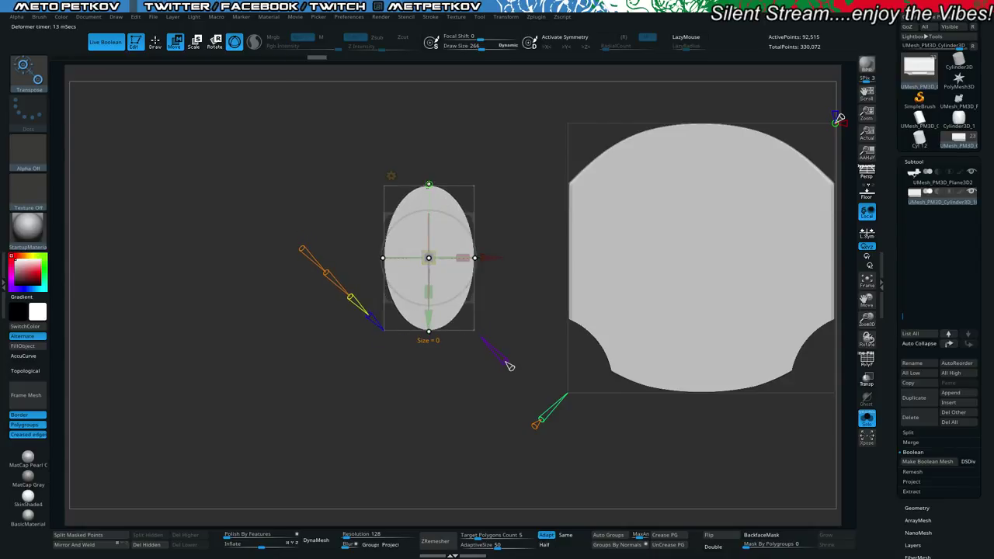
pyautogui.moveTo(428, 184); pyautogui.dragTo(429, 189)
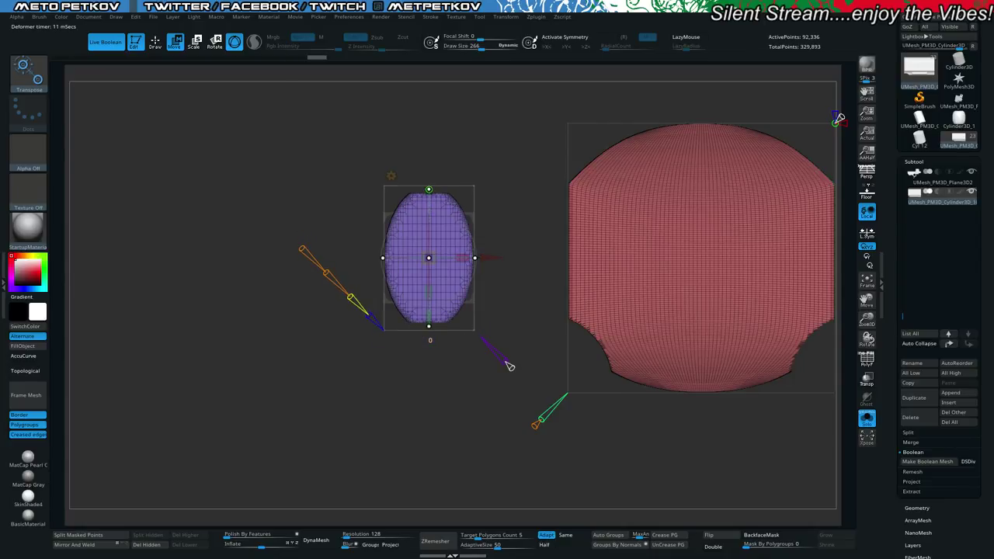
pyautogui.hotkey('shift', 'f')
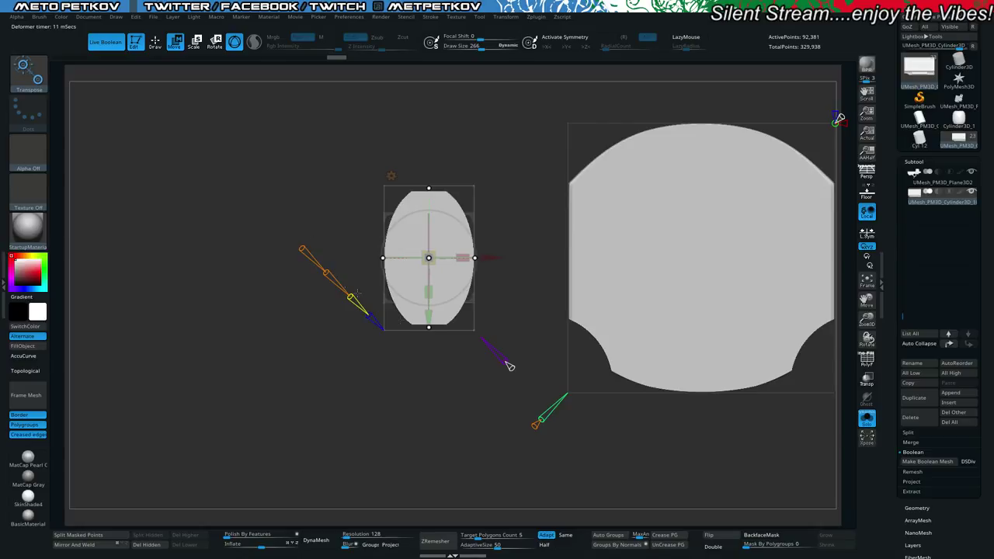
# Make the primitive subtractive and sink it into the body's side face to cut an oval recess.
pyautogui.moveTo(501, 360); pyautogui.dragTo(476, 342)
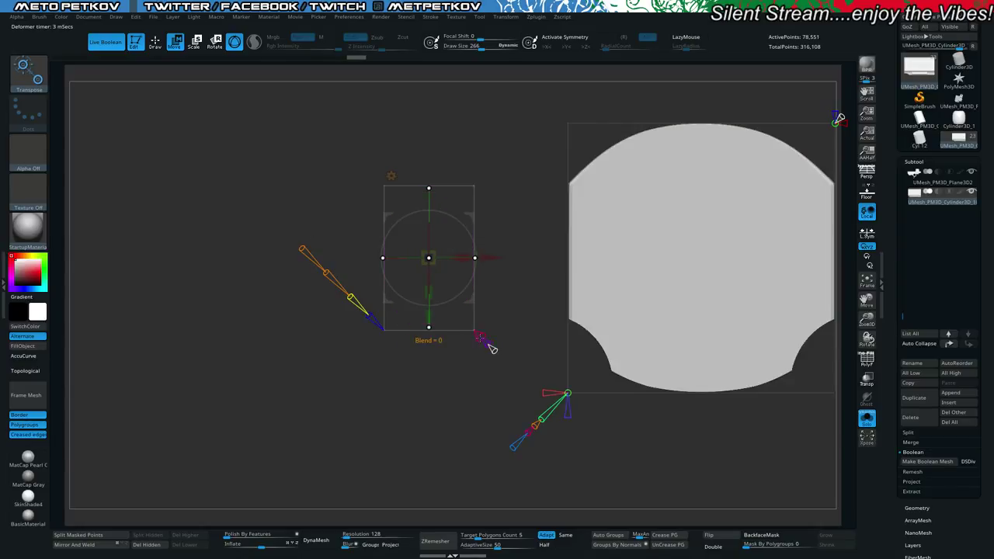
pyautogui.moveTo(493, 256); pyautogui.dragTo(611, 257)
pyautogui.moveTo(402, 204); pyautogui.dragTo(408, 235)
pyautogui.moveTo(611, 259)
pyautogui.mouseDown()
pyautogui.moveTo(644, 261)
pyautogui.moveTo(624, 262)
pyautogui.mouseUp()
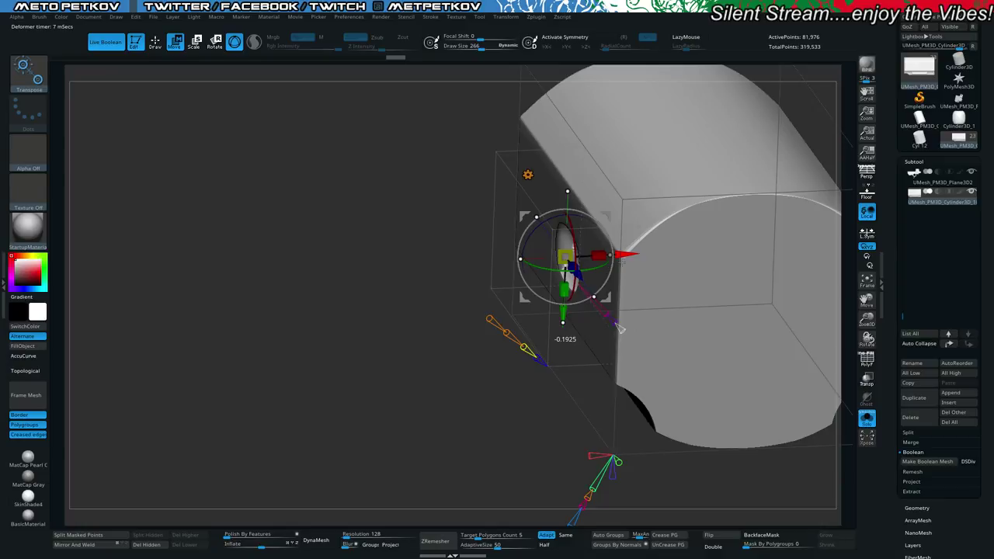
pyautogui.moveTo(318, 219); pyautogui.dragTo(370, 217)
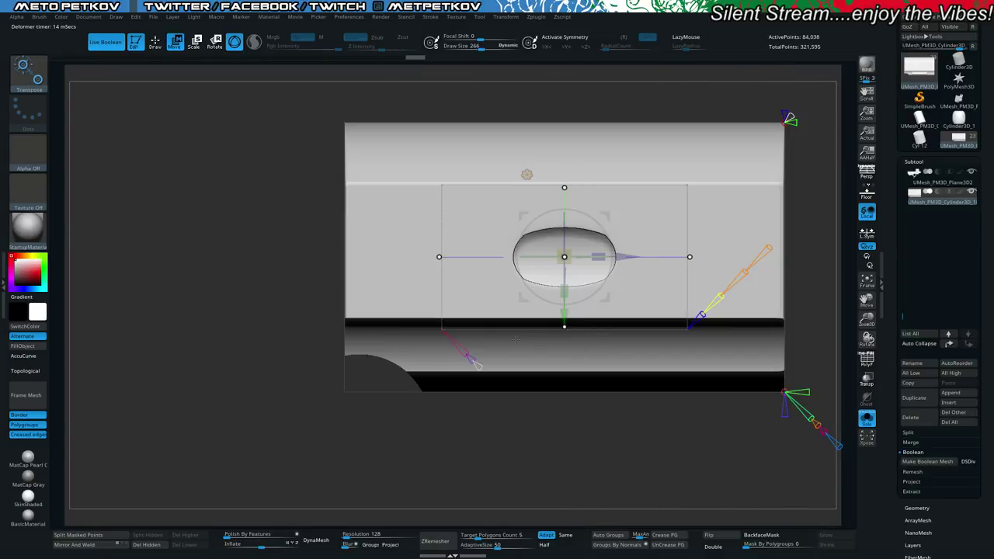
# Reshape the oval recess into a rectangular pocket and shift it slightly upward on the side face.
pyautogui.moveTo(464, 355); pyautogui.dragTo(438, 329)
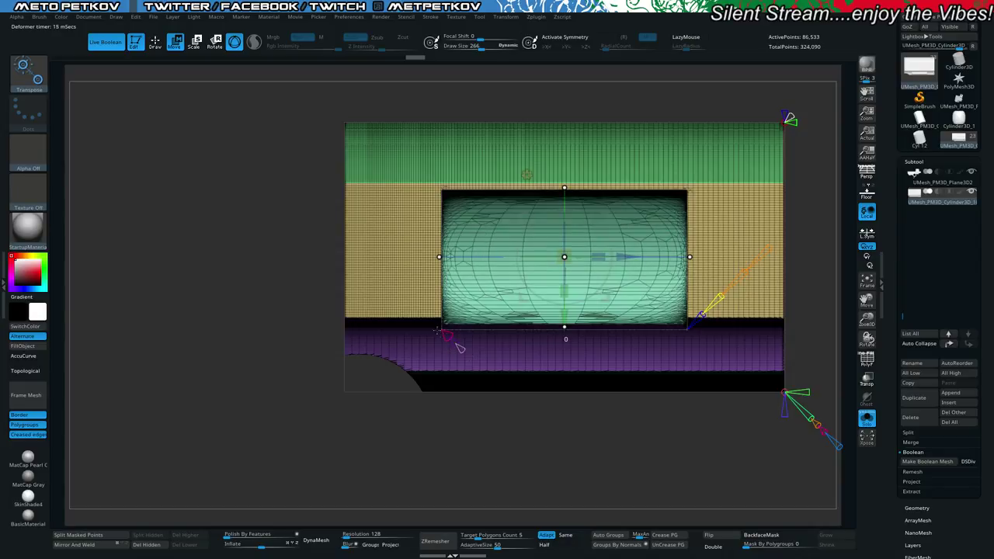
pyautogui.hotkey('shift', 'f')
pyautogui.moveTo(229, 234); pyautogui.dragTo(293, 215)
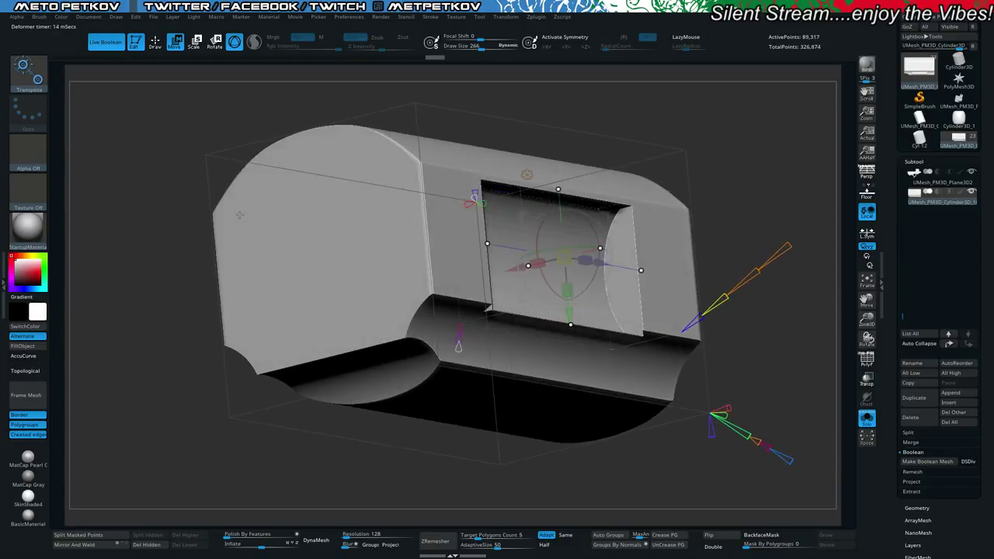
pyautogui.hotkey('shift', 'f')
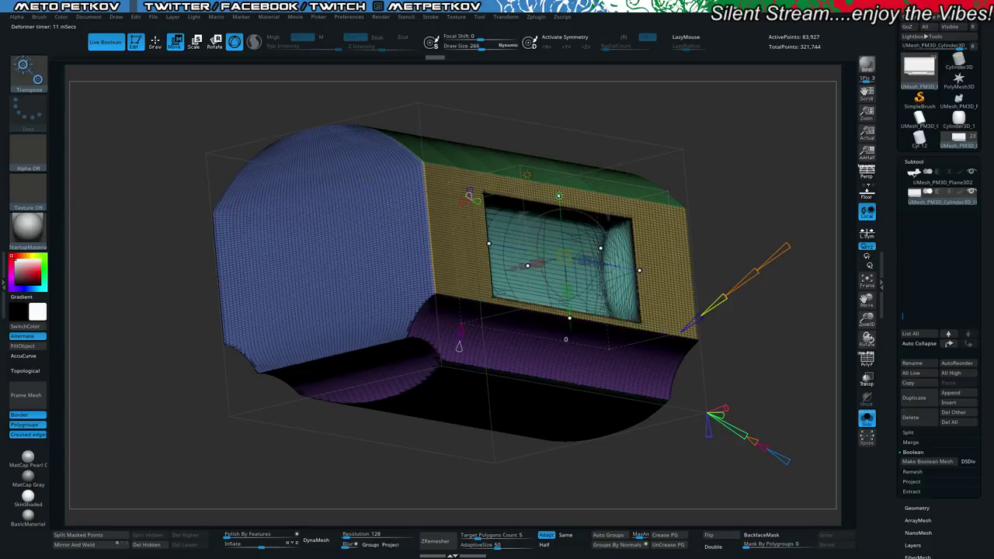
pyautogui.hotkey('shift', 'f')
pyautogui.moveTo(569, 318); pyautogui.dragTo(569, 313)
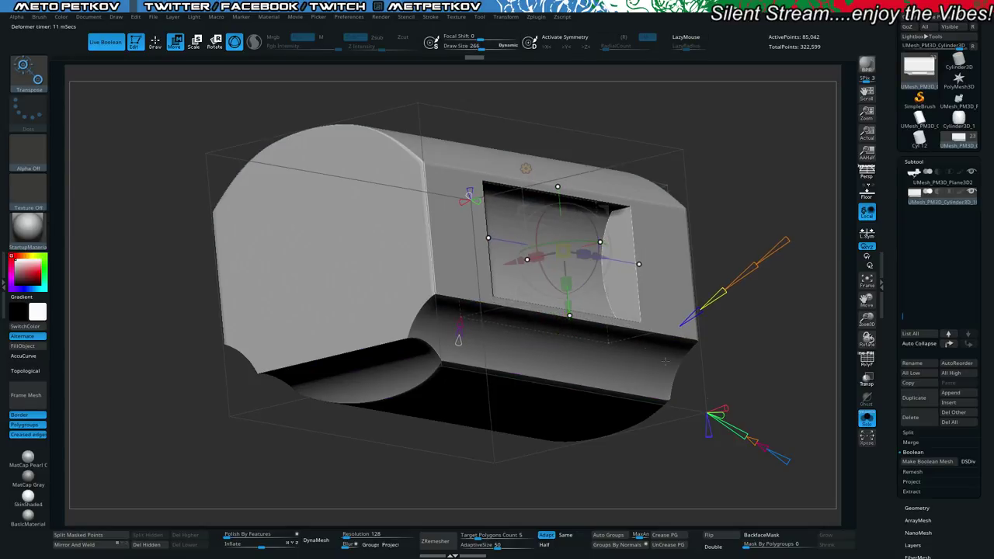
# Increase the Project Primitive mesh resolution, checking the density with the polyframe display.
pyautogui.hotkey('shift', 'f')
pyautogui.moveTo(743, 437); pyautogui.dragTo(761, 448)
pyautogui.hotkey('shift', 'f')
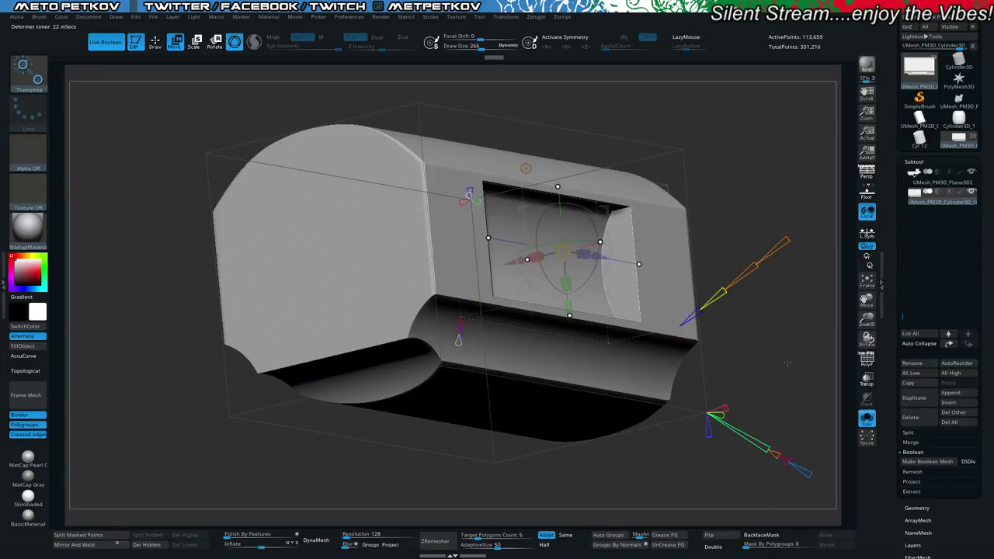
# Adjust the pocket's height and depth to give it a flat floor.
pyautogui.moveTo(788, 362); pyautogui.dragTo(723, 381)
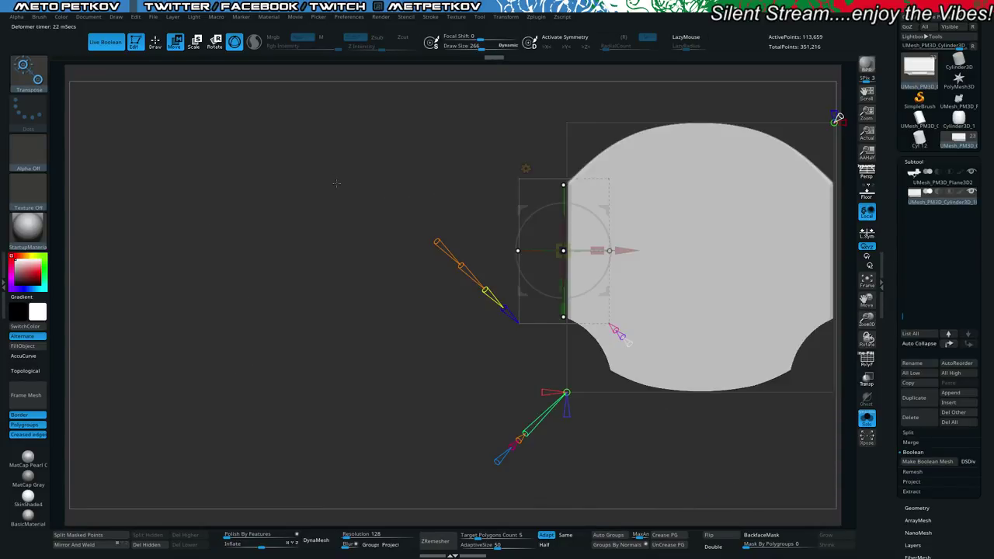
pyautogui.moveTo(336, 183); pyautogui.dragTo(449, 193)
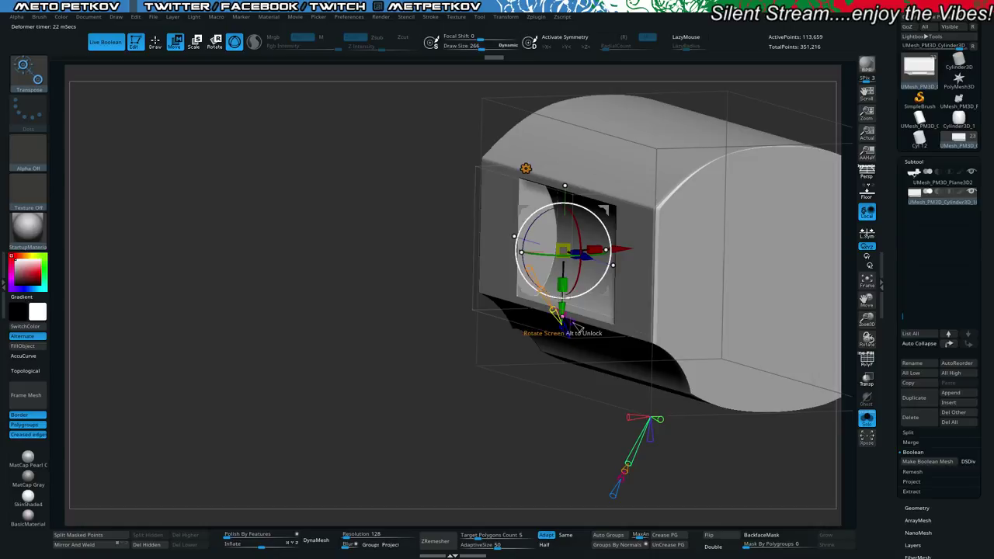
pyautogui.moveTo(563, 319); pyautogui.dragTo(563, 326)
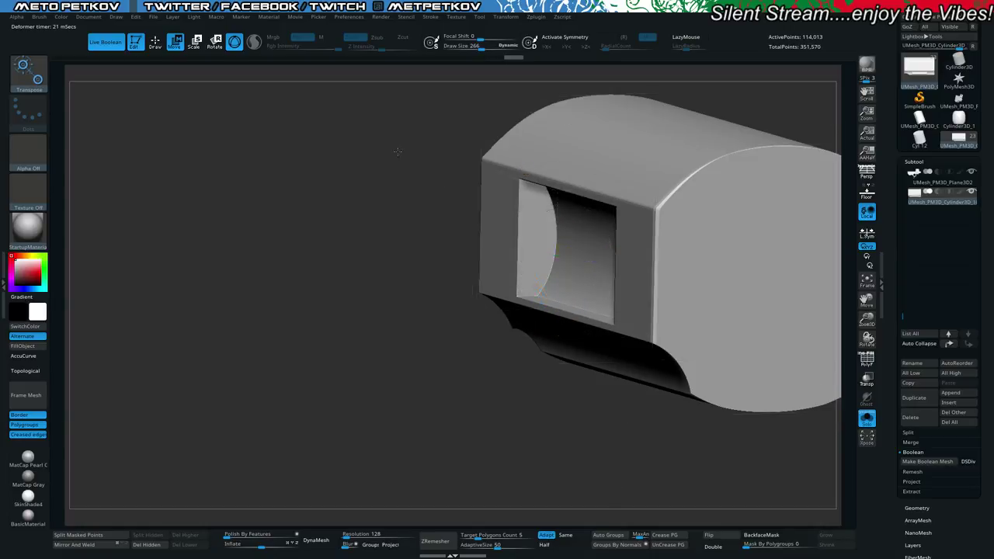
pyautogui.moveTo(399, 151); pyautogui.dragTo(421, 162)
pyautogui.moveTo(608, 250); pyautogui.dragTo(599, 250)
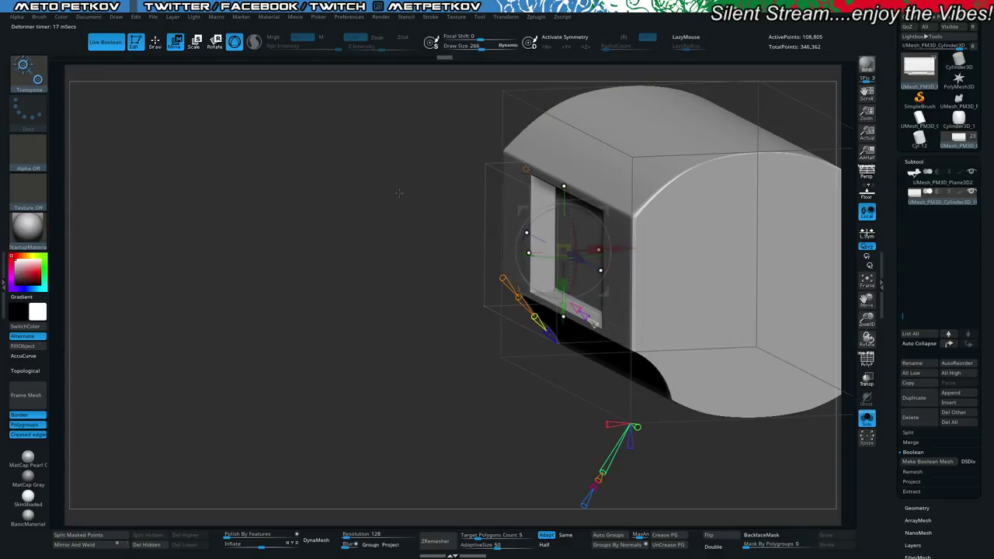
# Lengthen the pocket along the body from the side view.
pyautogui.moveTo(295, 187); pyautogui.dragTo(346, 155)
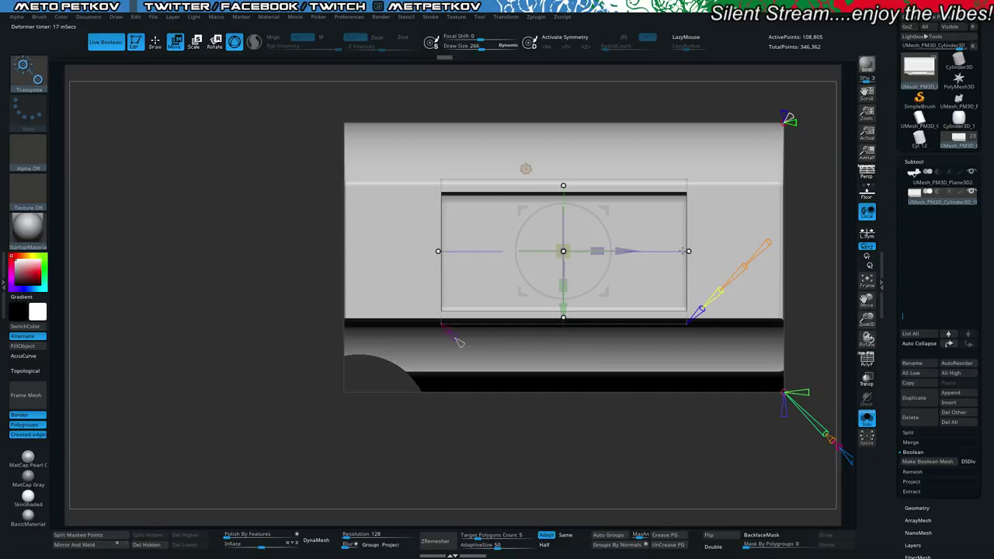
pyautogui.moveTo(689, 252)
pyautogui.mouseDown()
pyautogui.moveTo(676, 251)
pyautogui.moveTo(730, 251)
pyautogui.mouseUp()
pyautogui.moveTo(597, 250); pyautogui.dragTo(621, 251)
# Leave solo mode to show the whole gun and scale the pocket's length by 0.818.
pyautogui.hotkey('alt', 's')
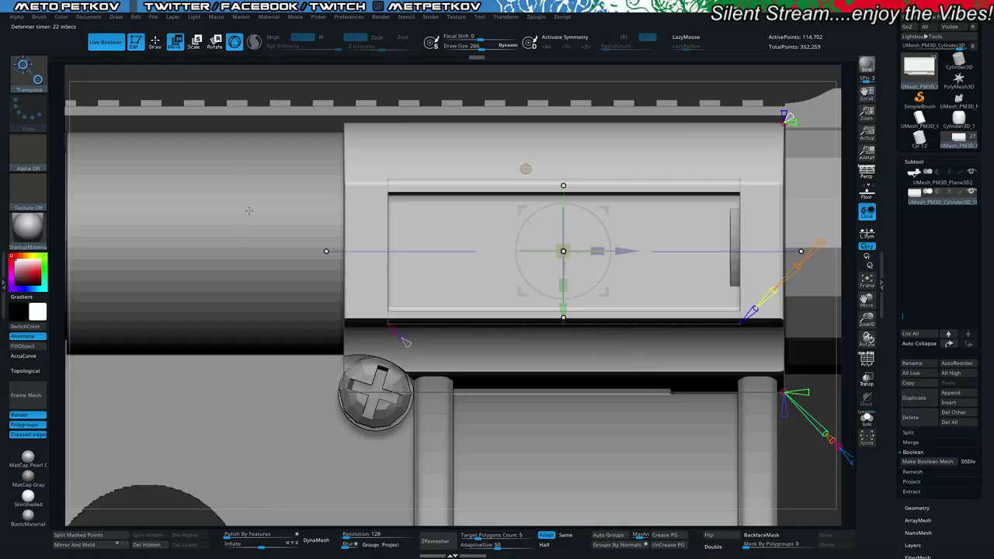
pyautogui.press('f')
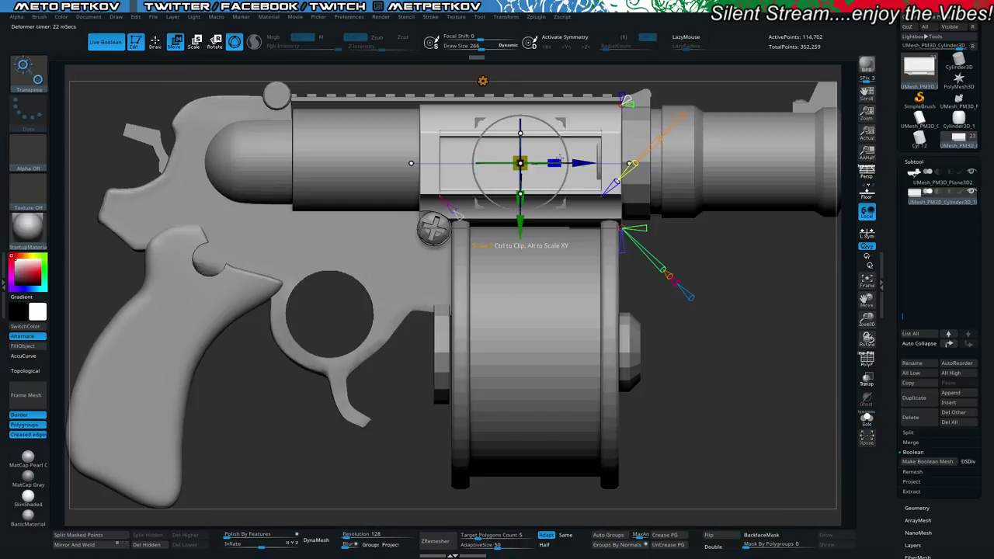
pyautogui.moveTo(558, 159); pyautogui.dragTo(551, 157)
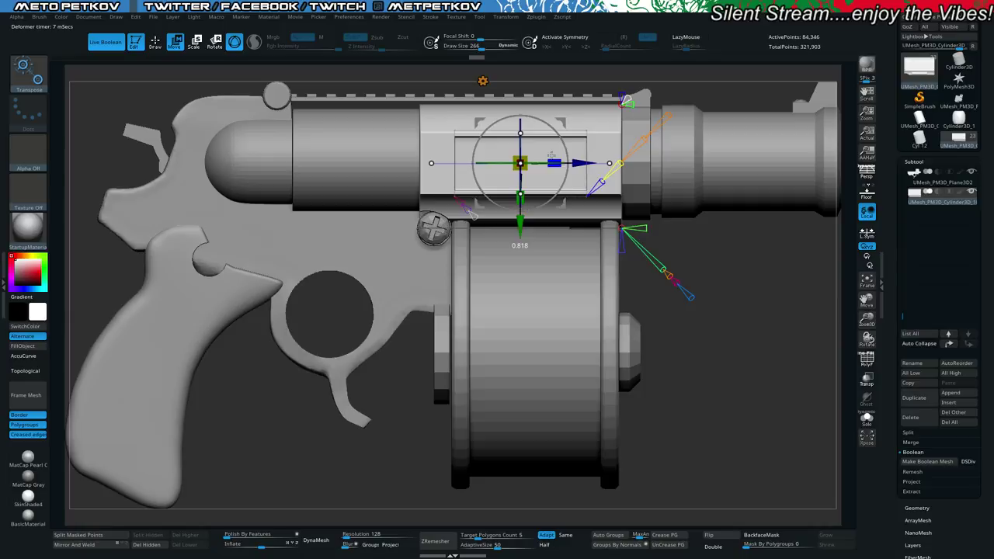
# Adjust the pocket's placement on the body's side face and undo the last gizmo change while checking it at an angle.
pyautogui.moveTo(733, 265); pyautogui.dragTo(757, 271)
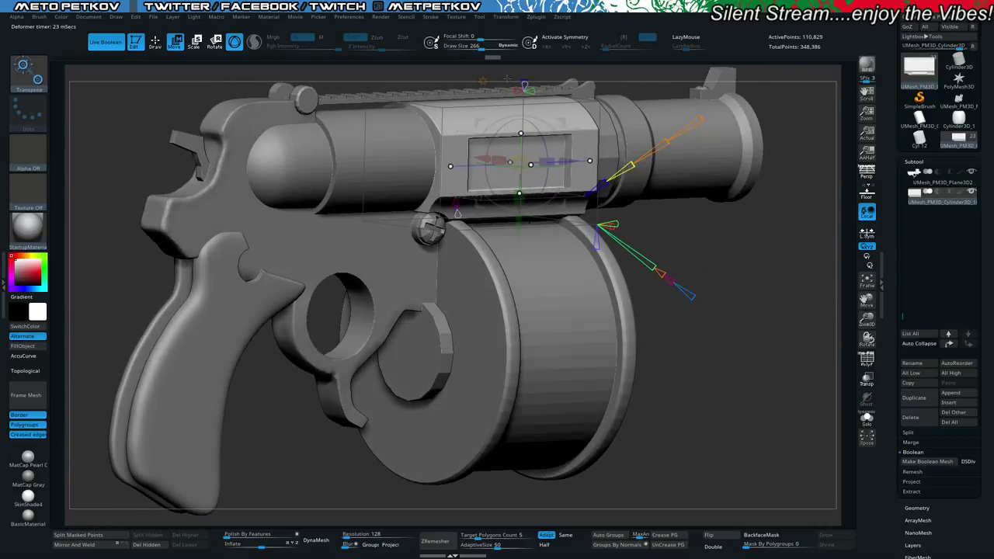
pyautogui.moveTo(521, 223); pyautogui.dragTo(523, 204)
pyautogui.moveTo(701, 218); pyautogui.dragTo(711, 221)
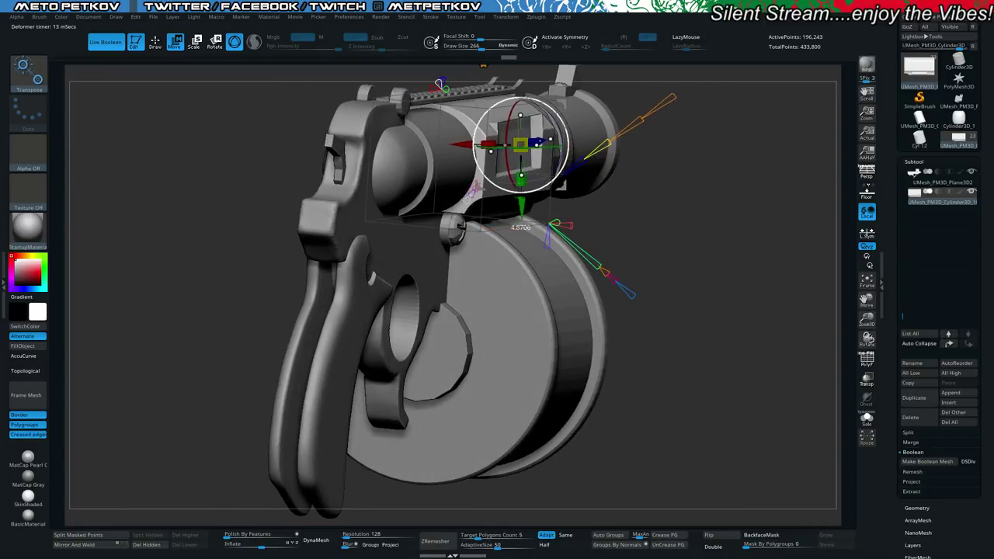
pyautogui.hotkey('ctrl', 'z')
pyautogui.moveTo(670, 248)
pyautogui.mouseDown()
pyautogui.moveTo(684, 255)
pyautogui.moveTo(659, 262)
pyautogui.mouseUp()
pyautogui.moveTo(548, 180); pyautogui.dragTo(462, 194)
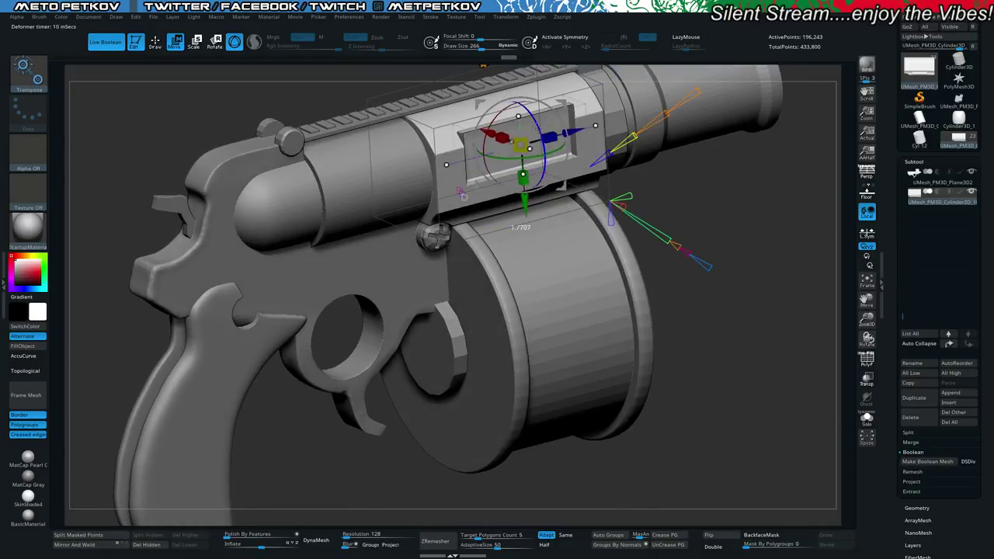
pyautogui.moveTo(532, 207); pyautogui.dragTo(529, 190)
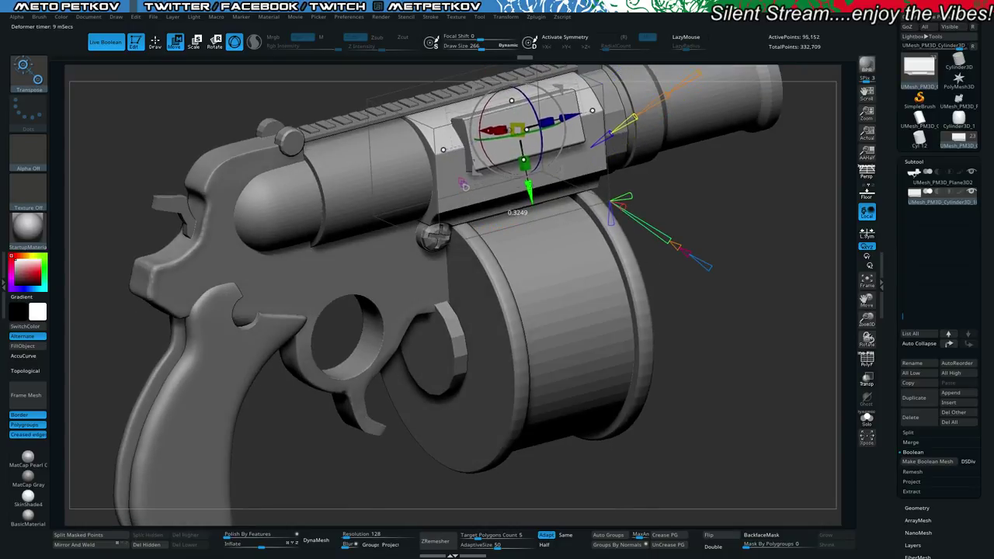
pyautogui.moveTo(718, 196); pyautogui.dragTo(743, 216)
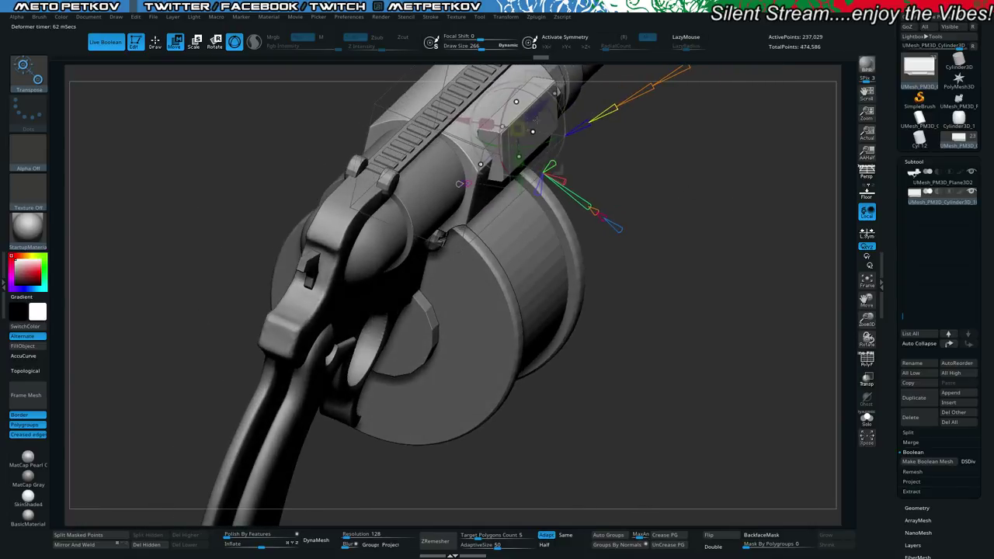
pyautogui.moveTo(457, 116)
pyautogui.mouseDown()
pyautogui.moveTo(440, 113)
pyautogui.moveTo(460, 115)
pyautogui.mouseUp()
pyautogui.moveTo(525, 204); pyautogui.dragTo(522, 203)
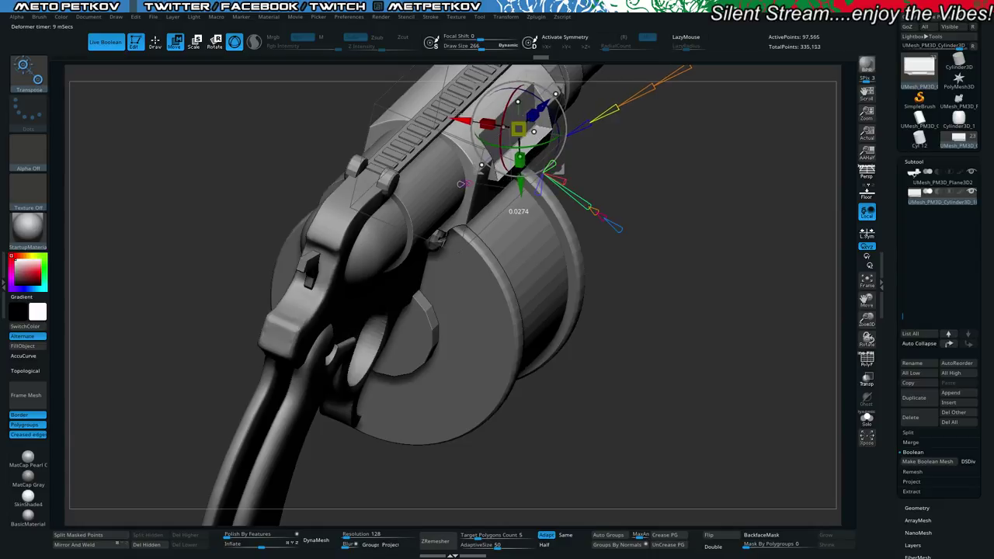
pyautogui.moveTo(461, 116); pyautogui.dragTo(459, 116)
pyautogui.moveTo(701, 248); pyautogui.dragTo(447, 332)
pyautogui.moveTo(265, 398); pyautogui.dragTo(222, 366)
pyautogui.moveTo(234, 210)
pyautogui.mouseDown()
pyautogui.moveTo(253, 154)
pyautogui.moveTo(317, 114)
pyautogui.moveTo(255, 121)
pyautogui.moveTo(274, 135)
pyautogui.mouseUp()
pyautogui.hotkey('ctrl', 'z')
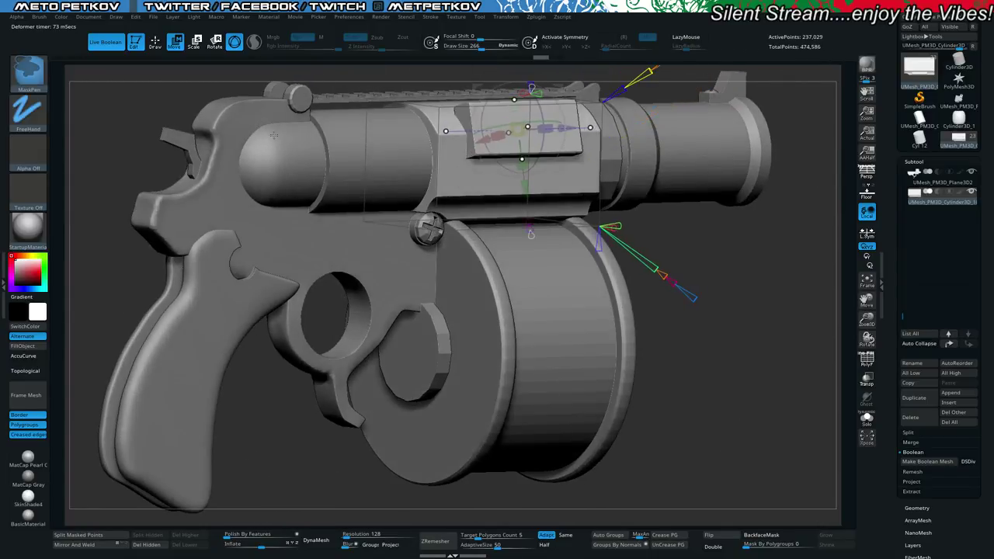
pyautogui.hotkey('ctrl', 'z')
pyautogui.hotkey('ctrl', 'z')
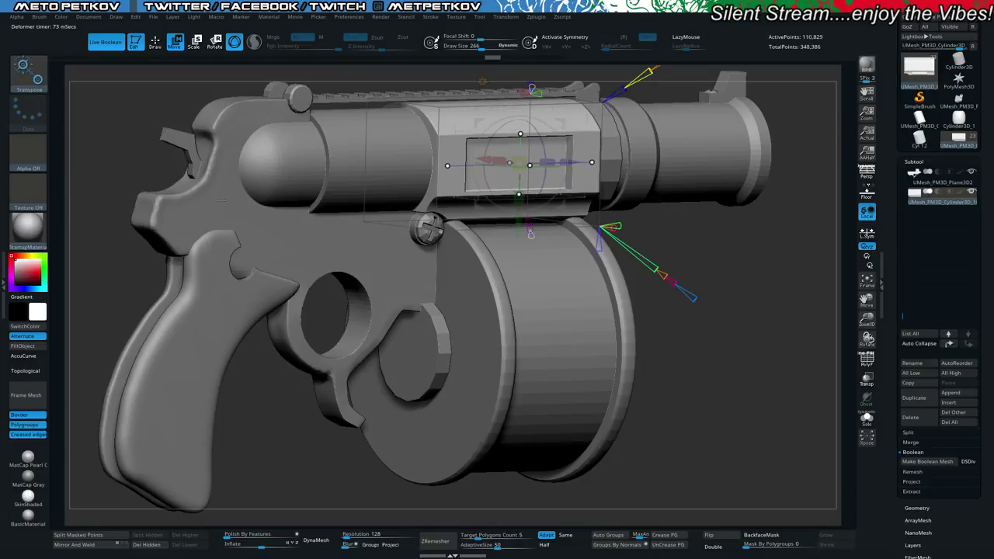
# Reduce the pocket's height, reposition it on the body's side face and accept the Project Primitive deformation.
pyautogui.keyDown('shift'); pyautogui.moveTo(722, 249); pyautogui.dragTo(662, 219); pyautogui.keyUp('shift')
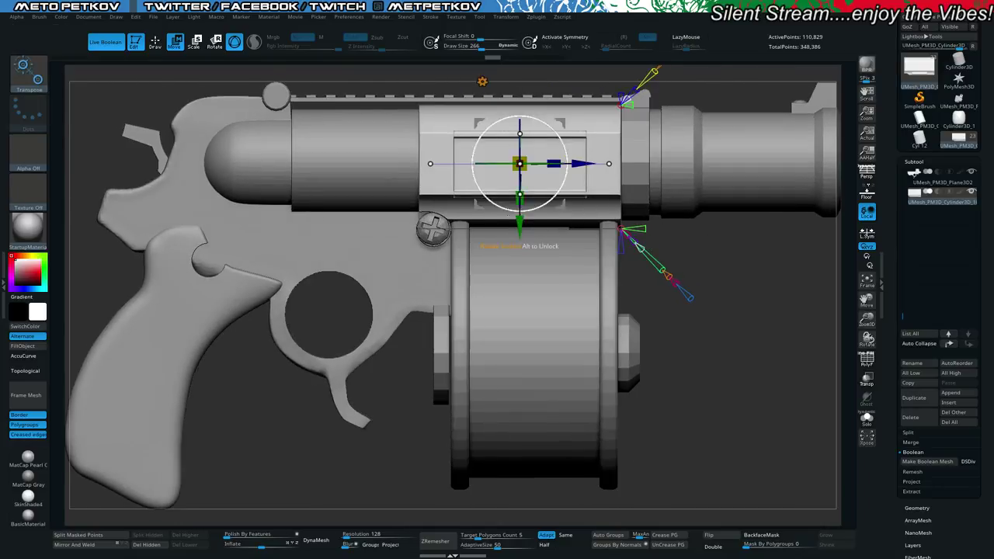
pyautogui.moveTo(519, 224); pyautogui.dragTo(520, 221)
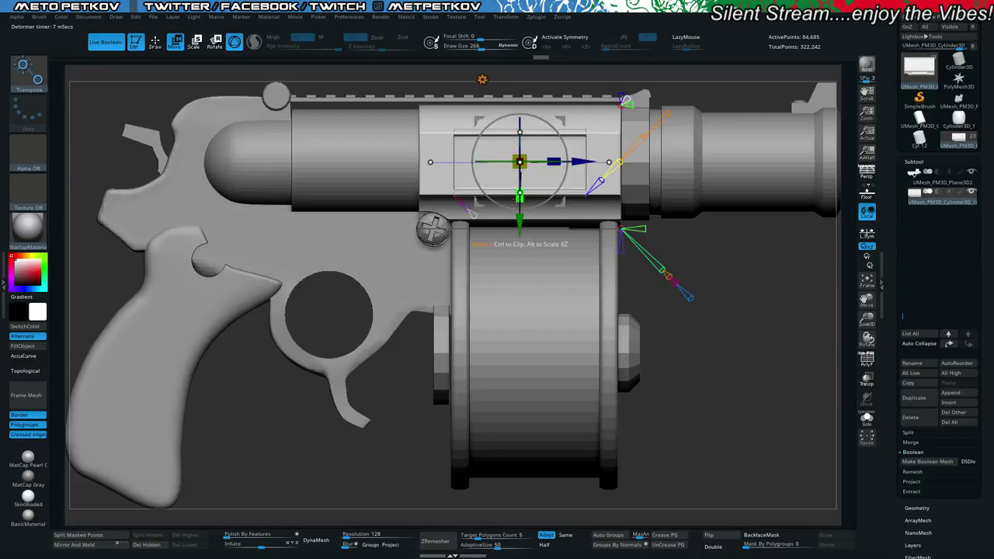
pyautogui.moveTo(515, 194); pyautogui.dragTo(519, 223)
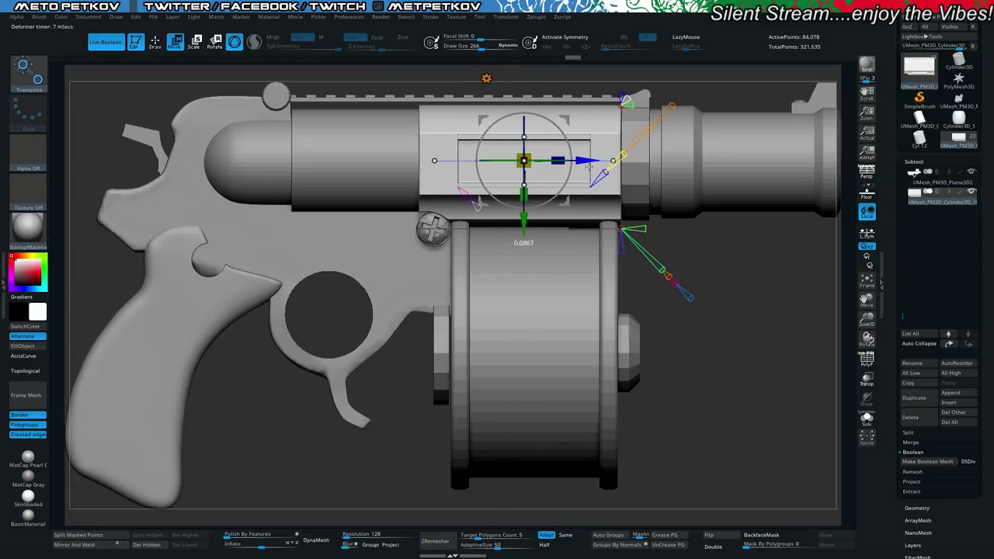
pyautogui.moveTo(737, 261); pyautogui.dragTo(765, 271)
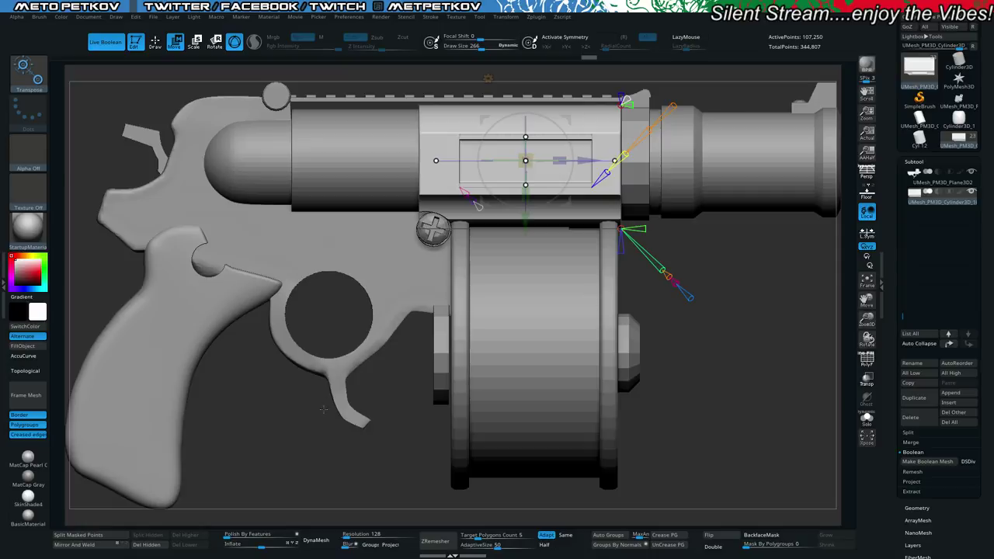
pyautogui.click(485, 78)
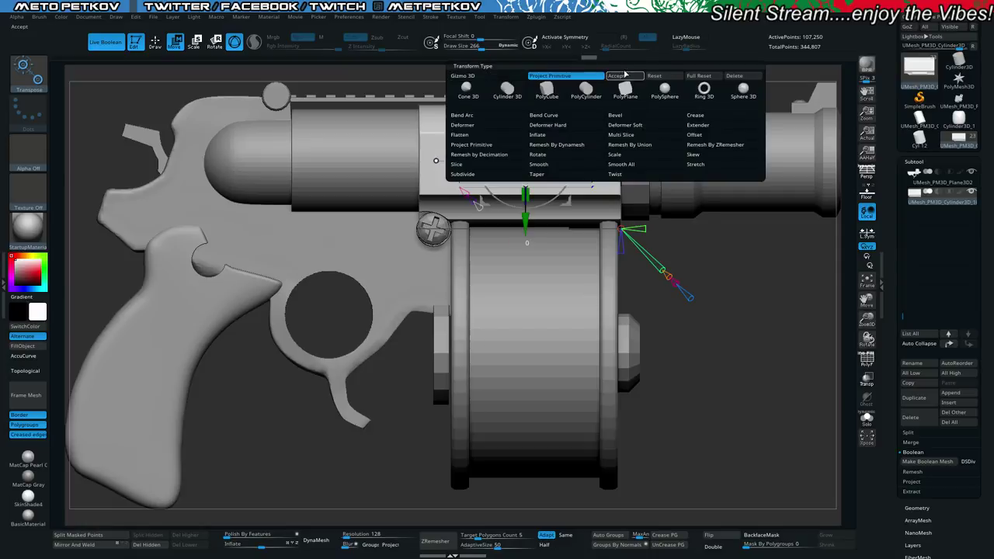
pyautogui.click(623, 77)
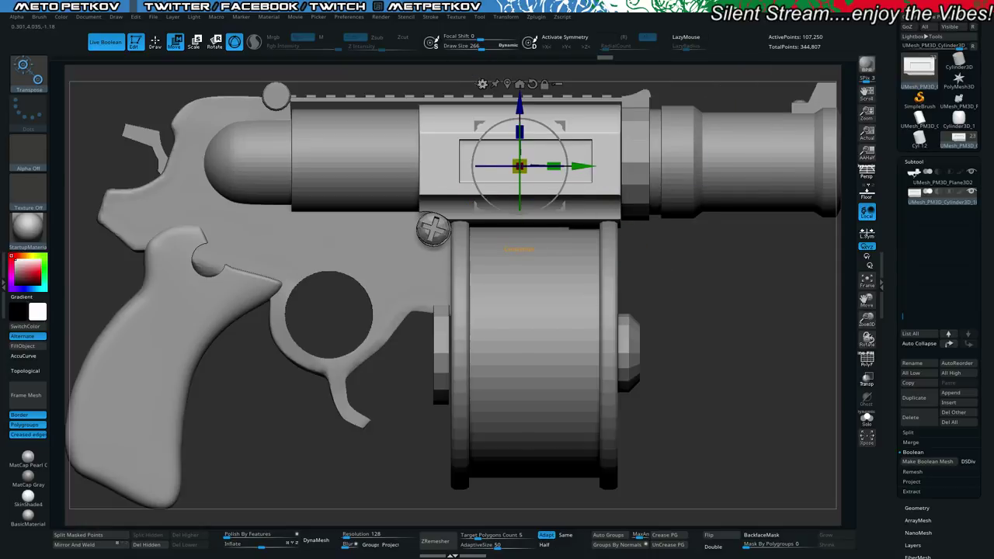
pyautogui.click(483, 84)
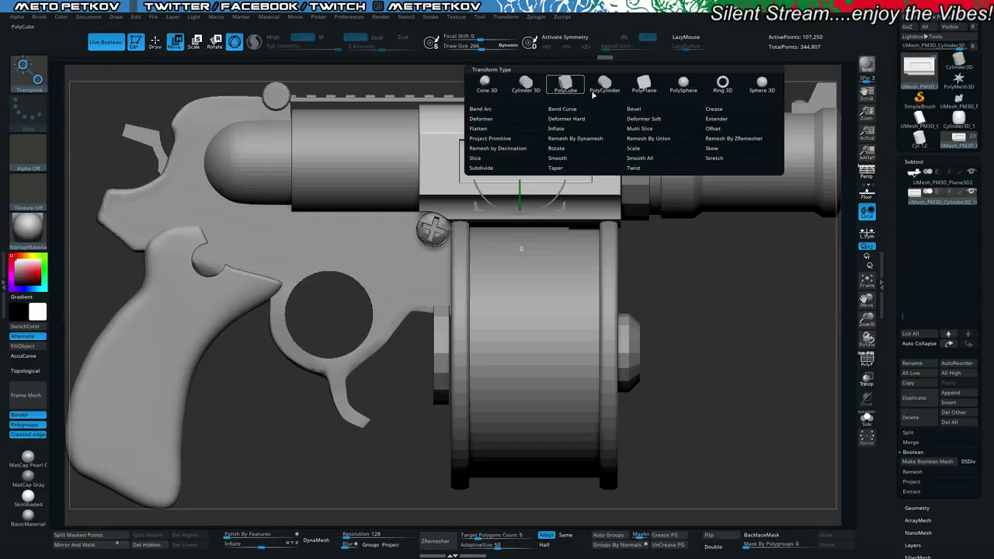
pyautogui.click(505, 140)
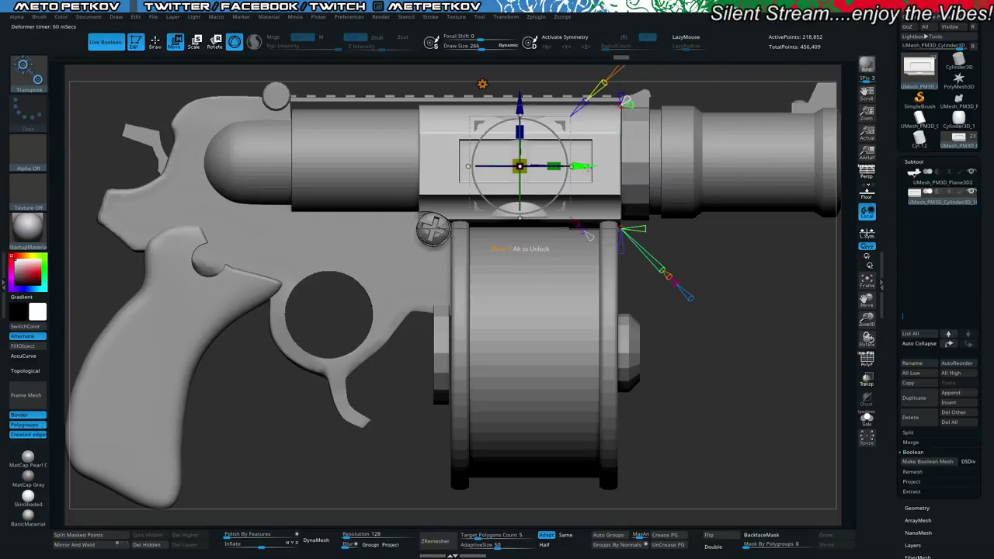
pyautogui.moveTo(581, 166); pyautogui.dragTo(435, 155)
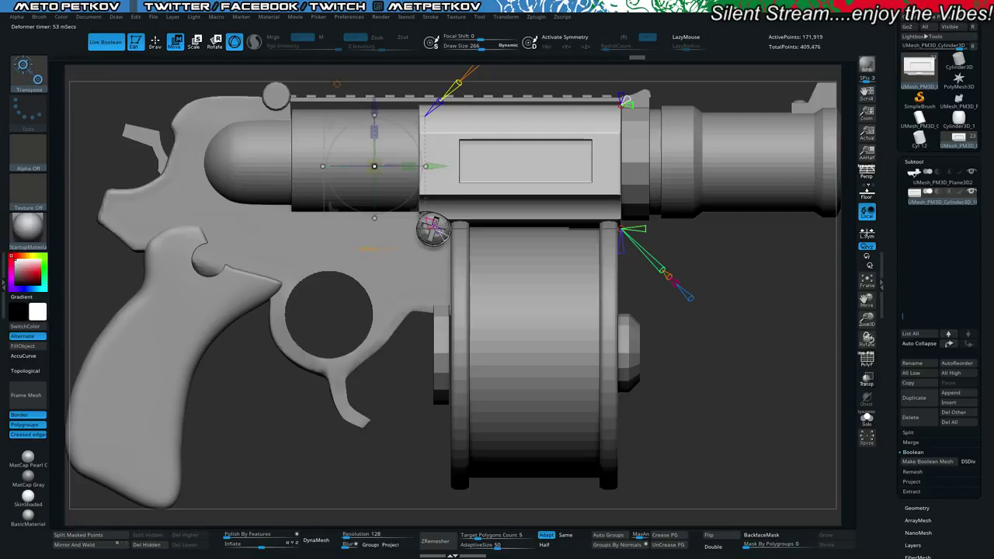
pyautogui.moveTo(441, 234); pyautogui.dragTo(460, 253)
pyautogui.hotkey('alt', 's')
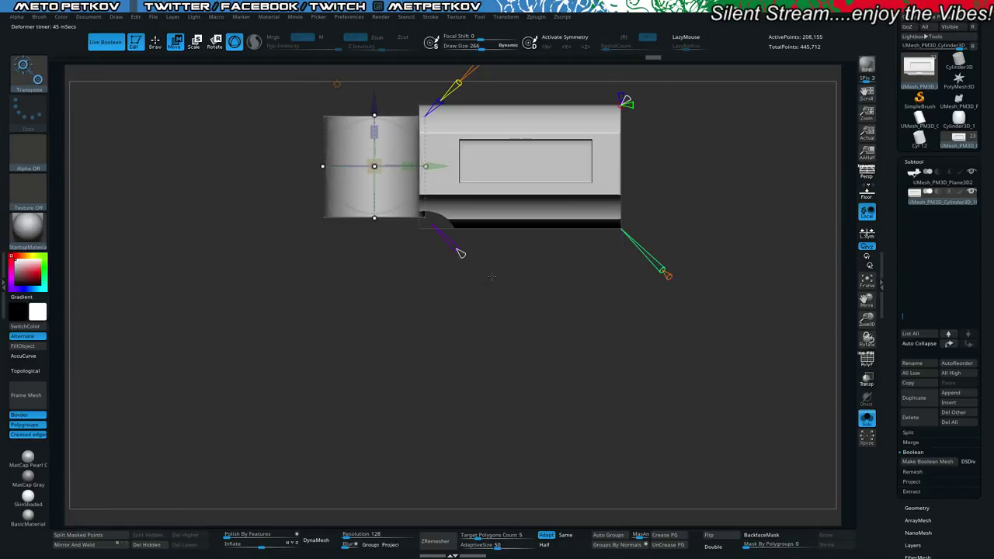
pyautogui.keyDown('alt'); pyautogui.moveTo(221, 199); pyautogui.dragTo(245, 259); pyautogui.keyUp('alt')
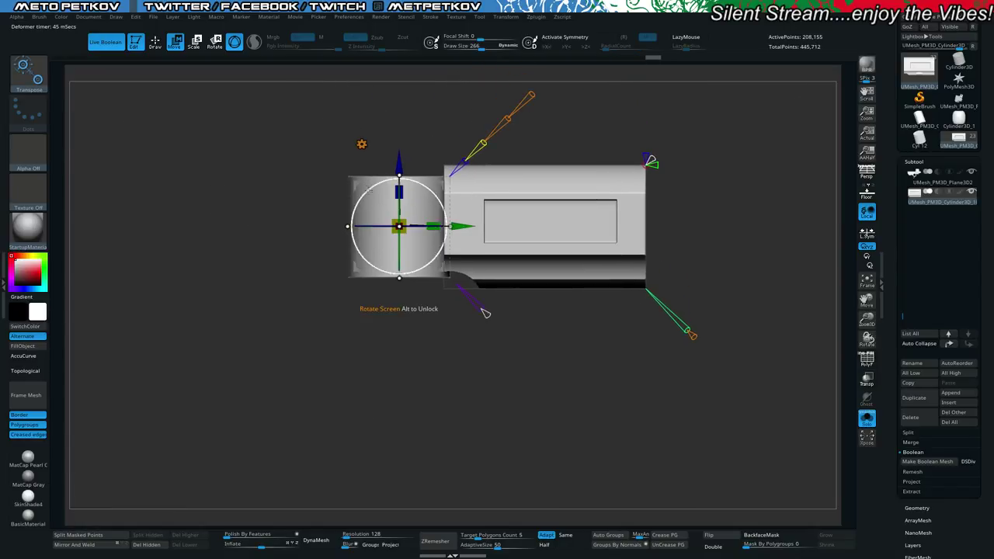
pyautogui.moveTo(353, 212); pyautogui.dragTo(356, 259)
pyautogui.hotkey('ctrl', 'z')
pyautogui.hotkey('ctrl', 'z')
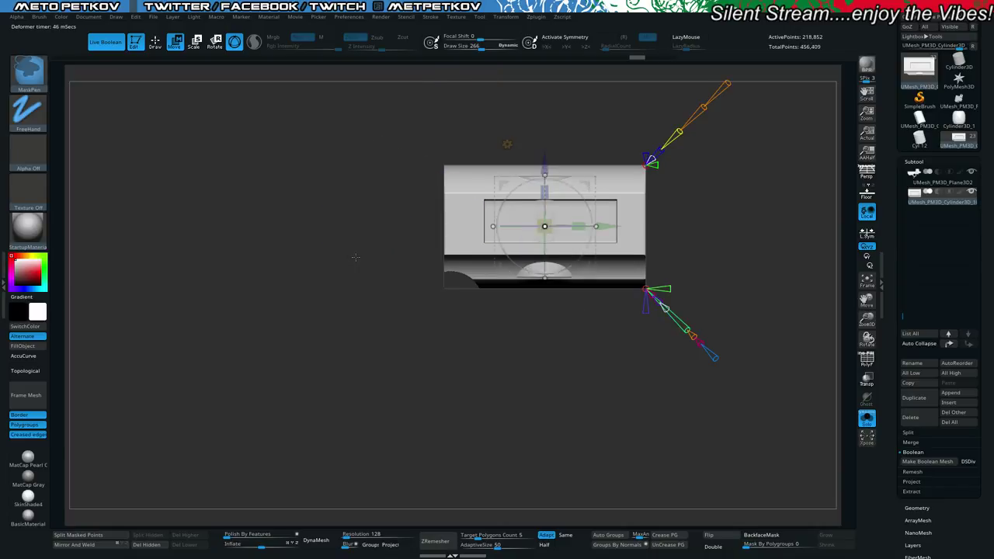
pyautogui.hotkey('ctrl', 'z')
pyautogui.hotkey('ctrl', 'z')
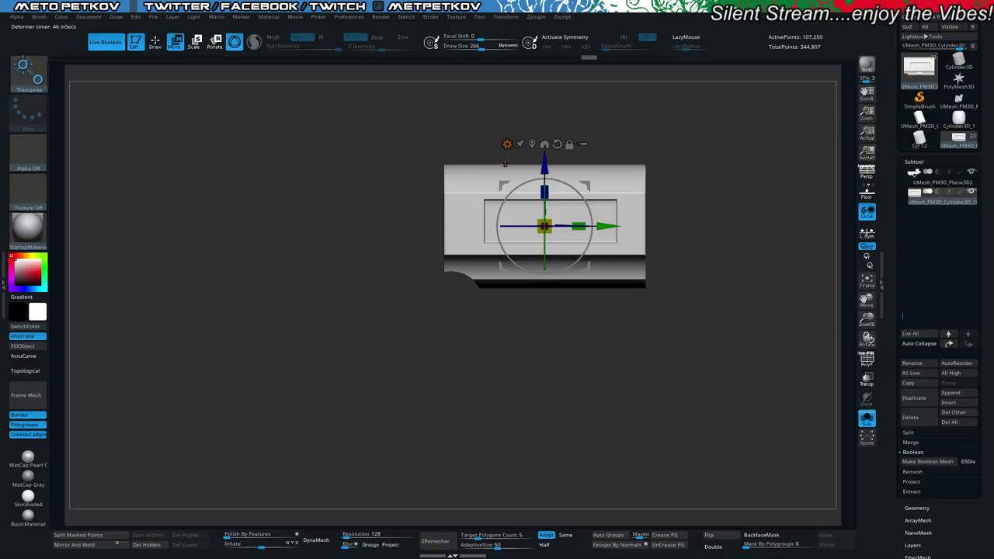
# Start a new Project Primitive deformer, move it to the body's rear end and rotate it a quarter turn.
pyautogui.click(507, 144)
pyautogui.click(486, 207)
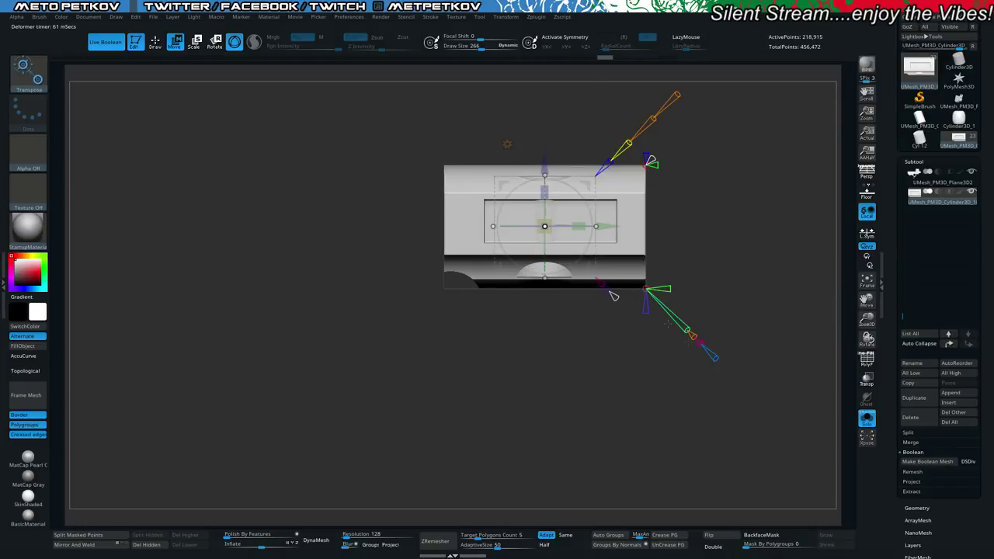
pyautogui.moveTo(614, 297); pyautogui.dragTo(513, 295)
pyautogui.moveTo(509, 217); pyautogui.dragTo(514, 216)
pyautogui.click(287, 198)
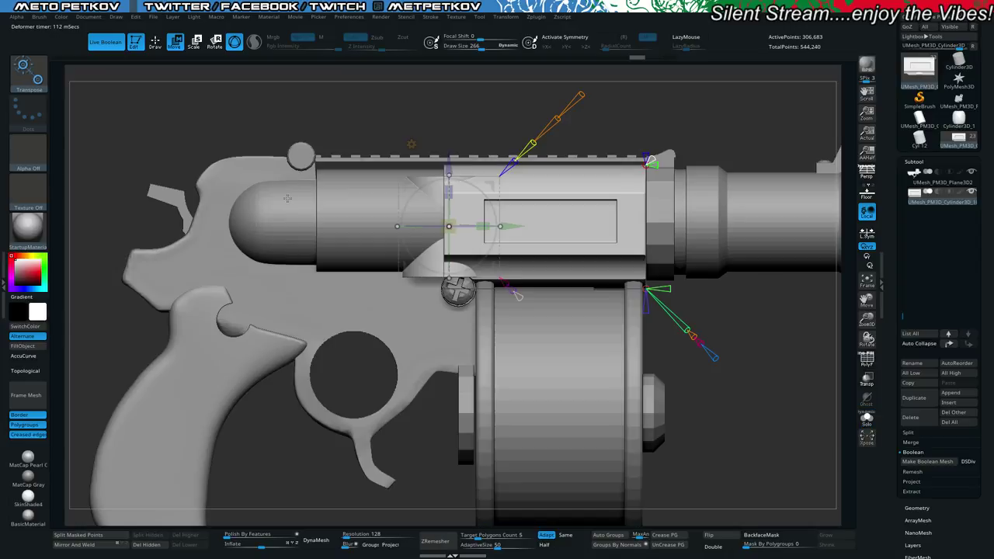
pyautogui.keyDown('shift'); pyautogui.moveTo(415, 189); pyautogui.dragTo(399, 266); pyautogui.keyUp('shift')
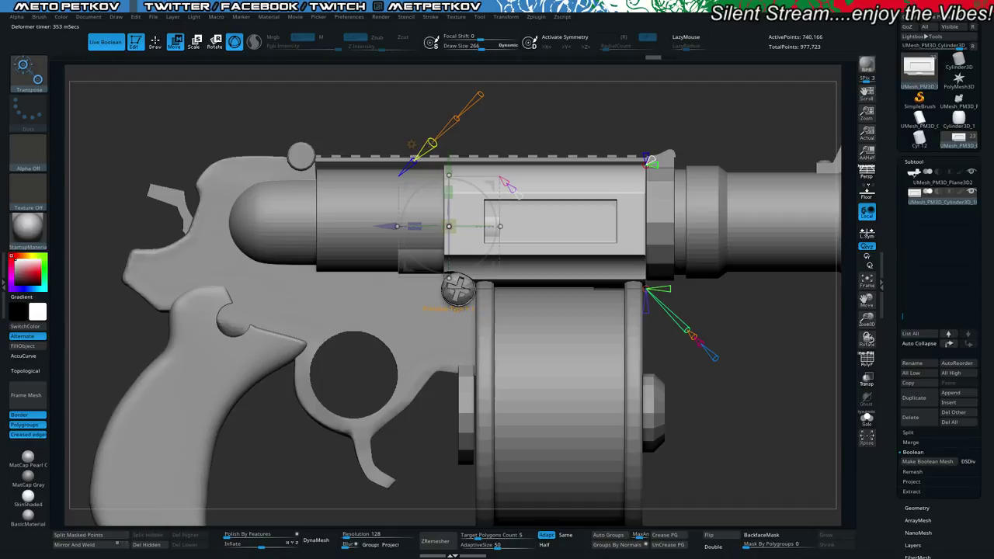
# Round the rear primitive into a sphere in solo mode and lower the mesh resolution.
pyautogui.moveTo(432, 143); pyautogui.dragTo(420, 154)
pyautogui.hotkey('shift', 's')
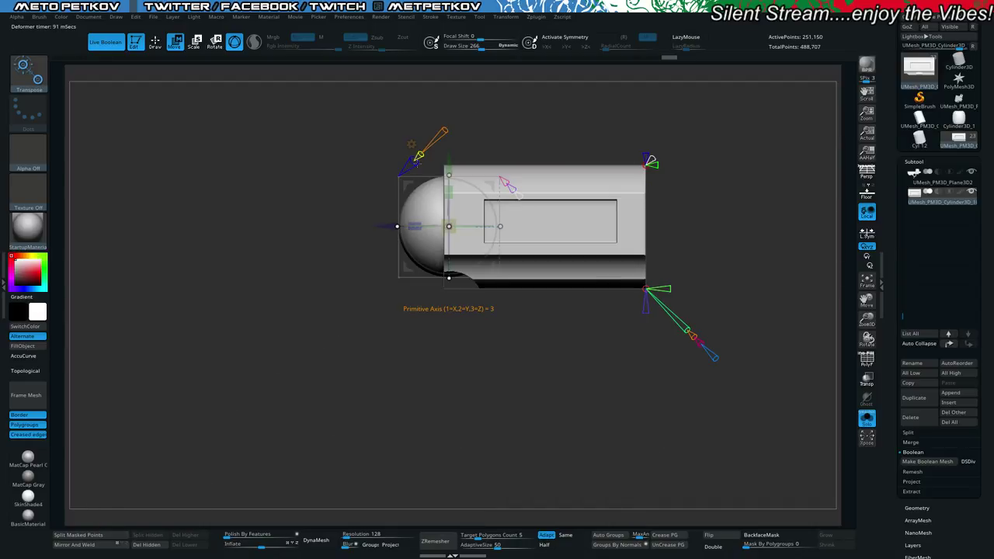
pyautogui.moveTo(326, 137); pyautogui.dragTo(377, 143)
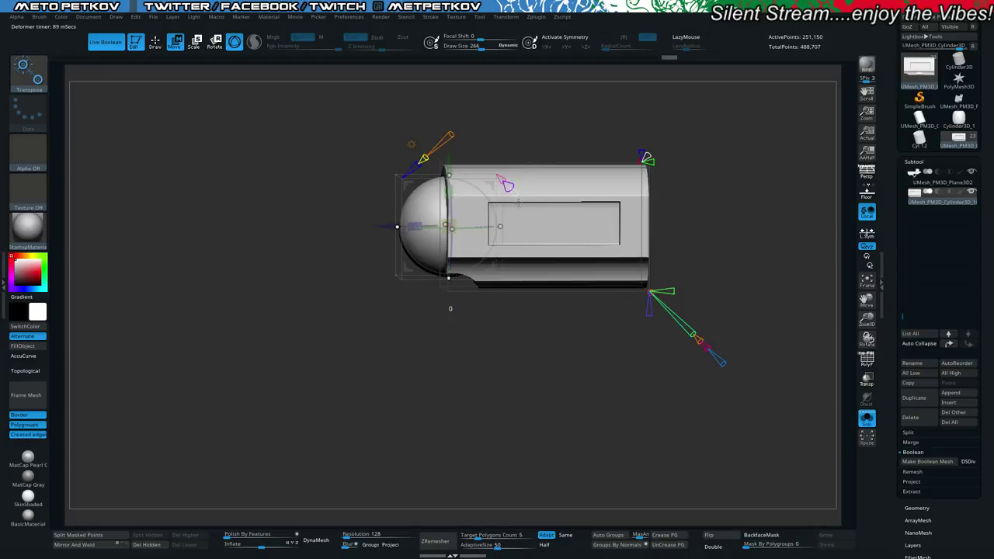
pyautogui.hotkey('shift', 'f')
pyautogui.moveTo(420, 238); pyautogui.dragTo(421, 237)
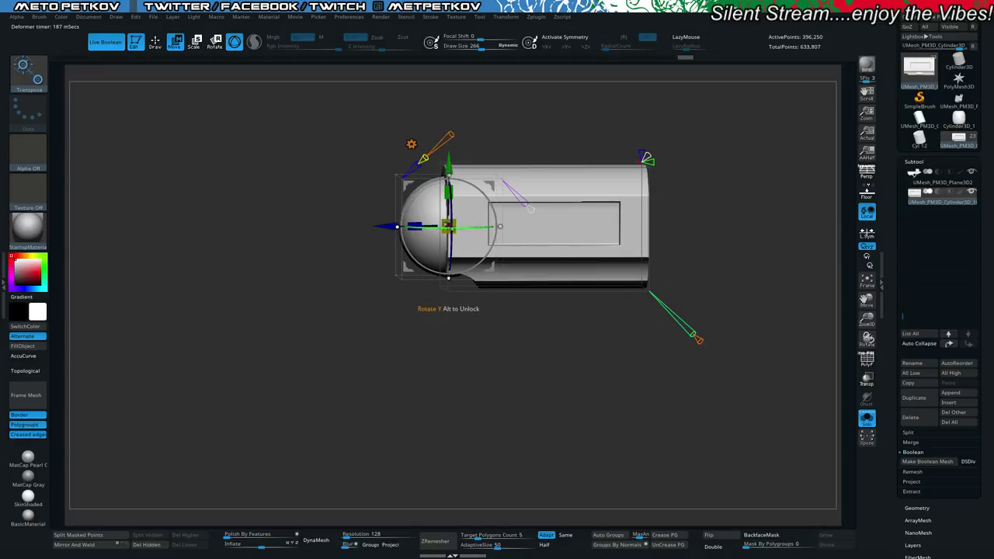
pyautogui.hotkey('shift', 'f')
pyautogui.hotkey('shift', 'f')
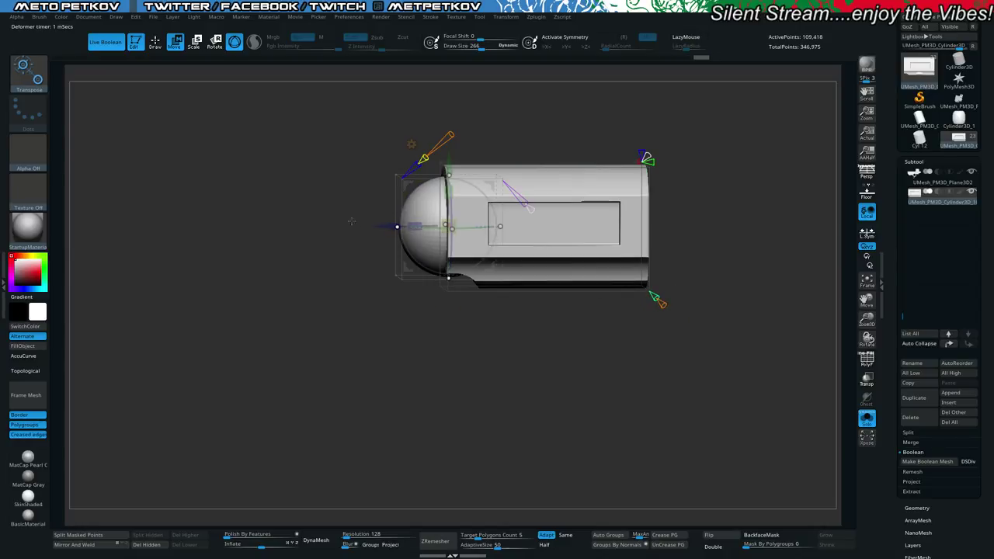
# Move the sphere primitive backward clear of the body and check its mesh with polyframes.
pyautogui.moveTo(372, 222); pyautogui.dragTo(307, 224)
pyautogui.moveTo(294, 299); pyautogui.dragTo(259, 146)
pyautogui.hotkey('shift', 'f')
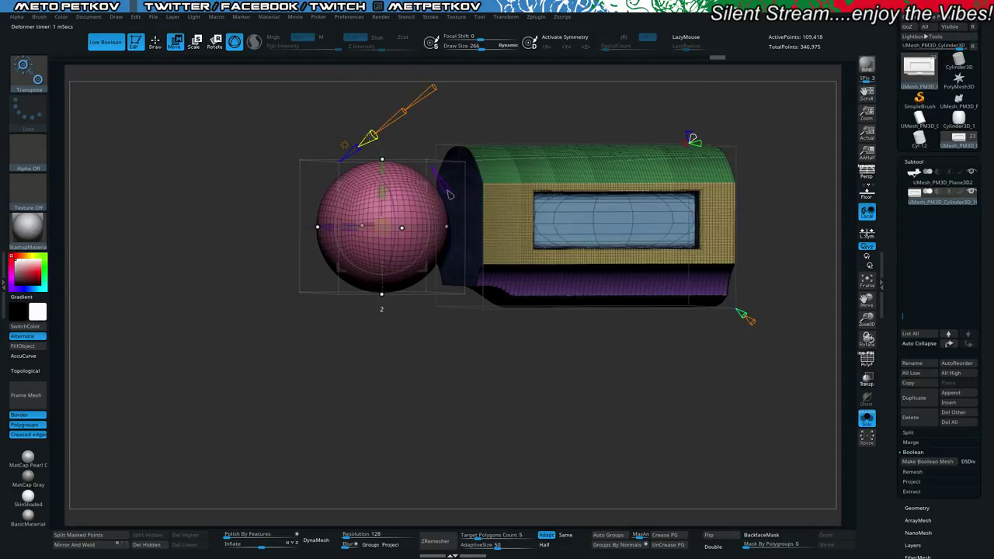
pyautogui.hotkey('shift', 'f')
pyautogui.hotkey('shift', 'f')
# Reshape the sphere primitive into a box and move it forward into the body over the pocket's rear part.
pyautogui.moveTo(430, 90); pyautogui.dragTo(370, 127)
pyautogui.moveTo(261, 111); pyautogui.dragTo(247, 165)
pyautogui.moveTo(439, 247); pyautogui.dragTo(395, 230)
pyautogui.moveTo(486, 330); pyautogui.dragTo(420, 305)
pyautogui.moveTo(315, 227); pyautogui.dragTo(500, 225)
pyautogui.hotkey('ctrl', 'z')
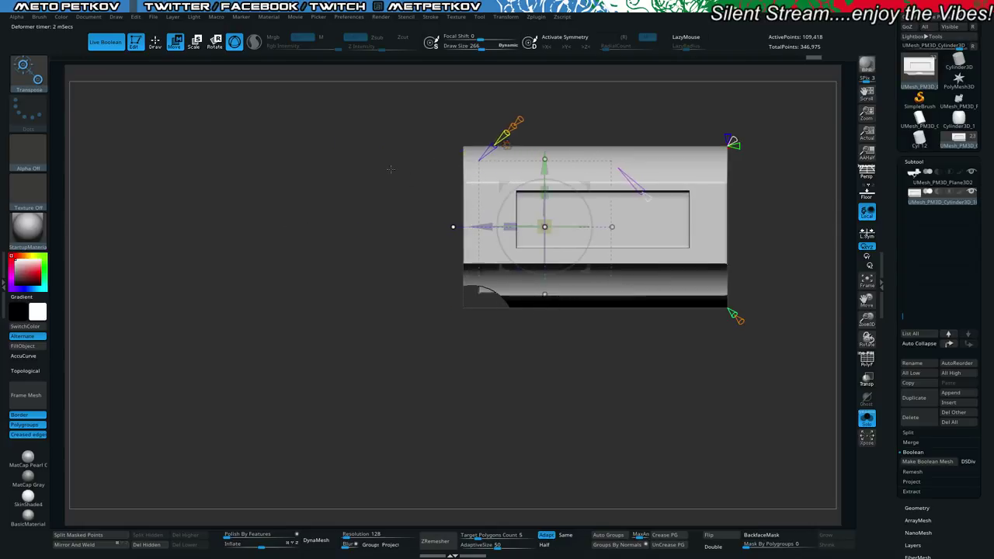
# Reduce the box primitive's height and raise it slightly to fit the body's flat side, checking it from the end and side.
pyautogui.moveTo(393, 167); pyautogui.dragTo(433, 214)
pyautogui.hotkey('shift', 'f')
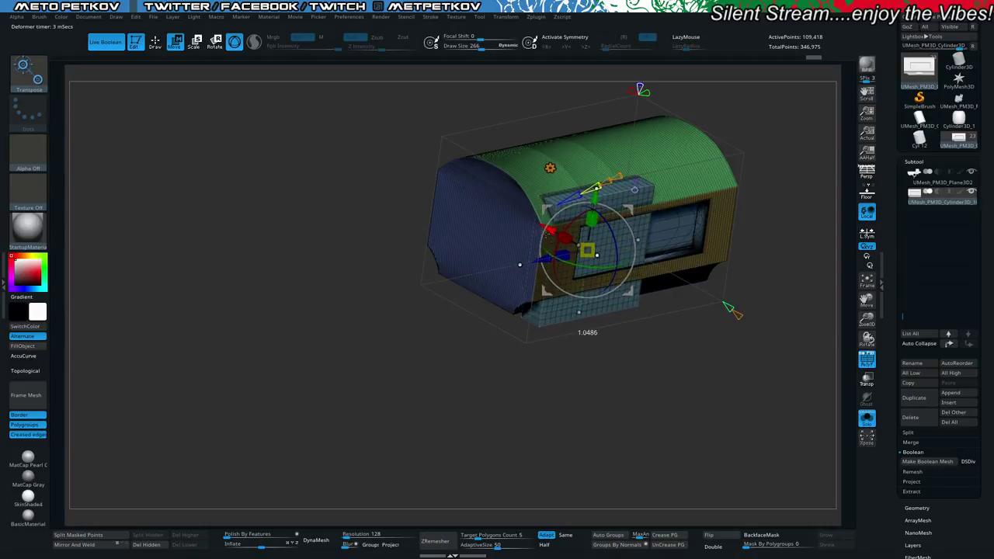
pyautogui.keyDown('shift'); pyautogui.moveTo(598, 385); pyautogui.dragTo(571, 356); pyautogui.keyUp('shift')
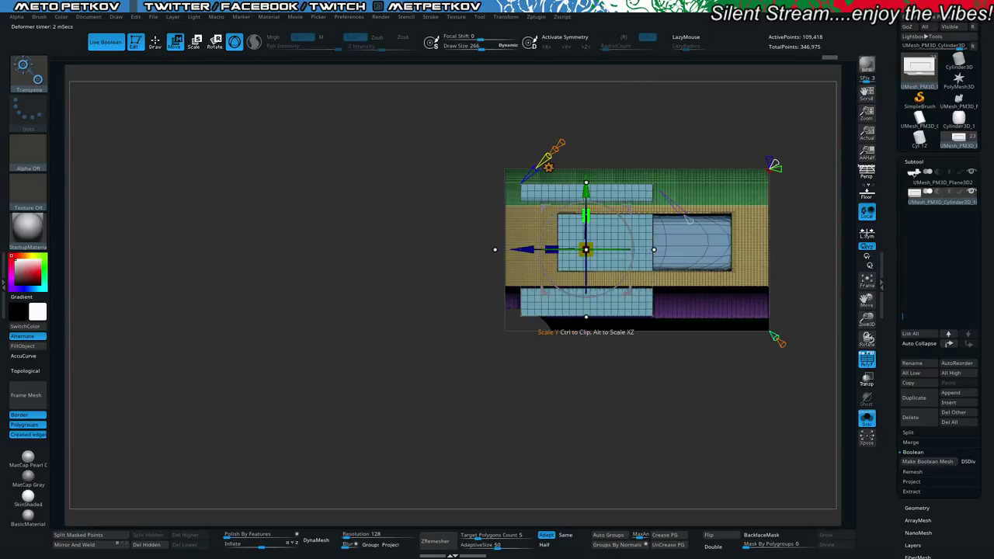
pyautogui.moveTo(585, 215); pyautogui.dragTo(586, 229)
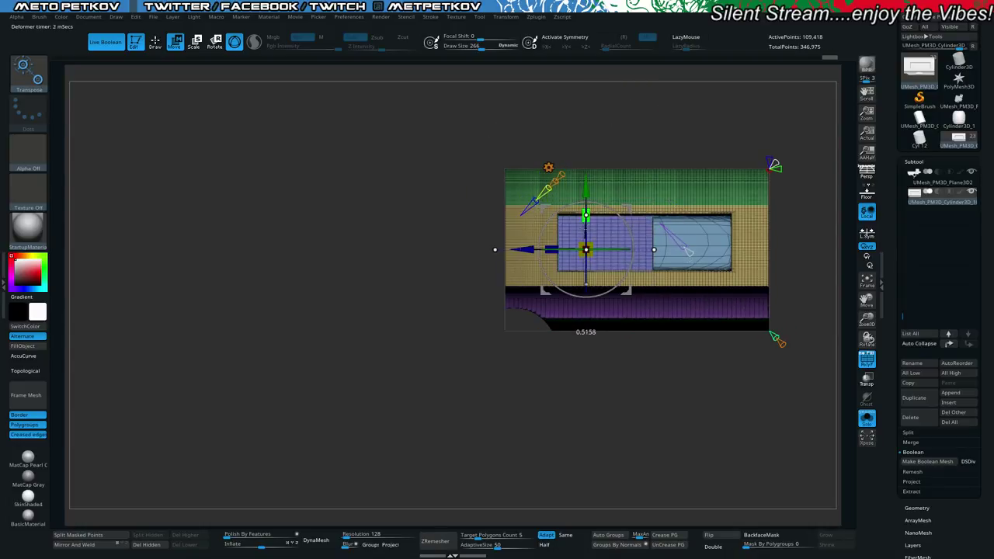
pyautogui.moveTo(585, 215); pyautogui.dragTo(586, 182)
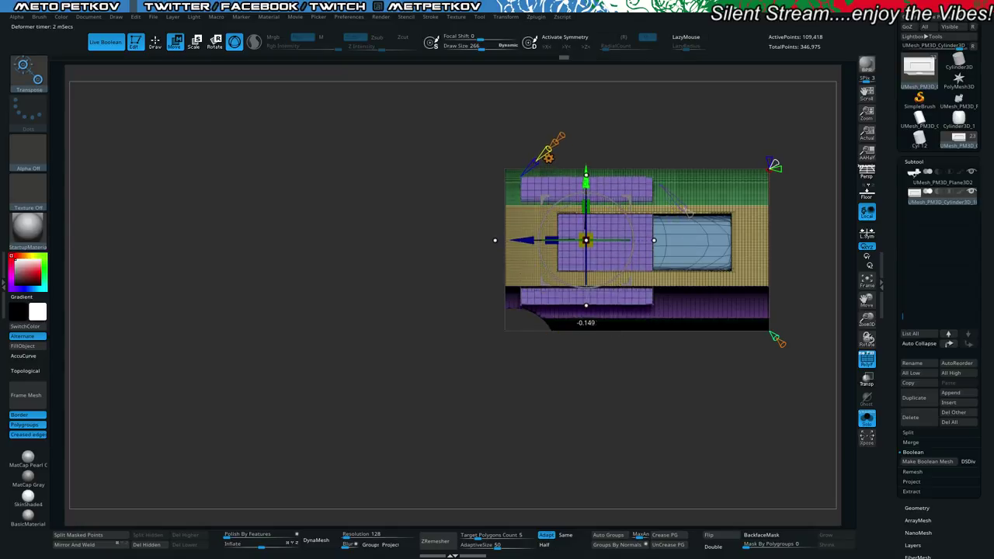
pyautogui.moveTo(585, 308); pyautogui.dragTo(585, 299)
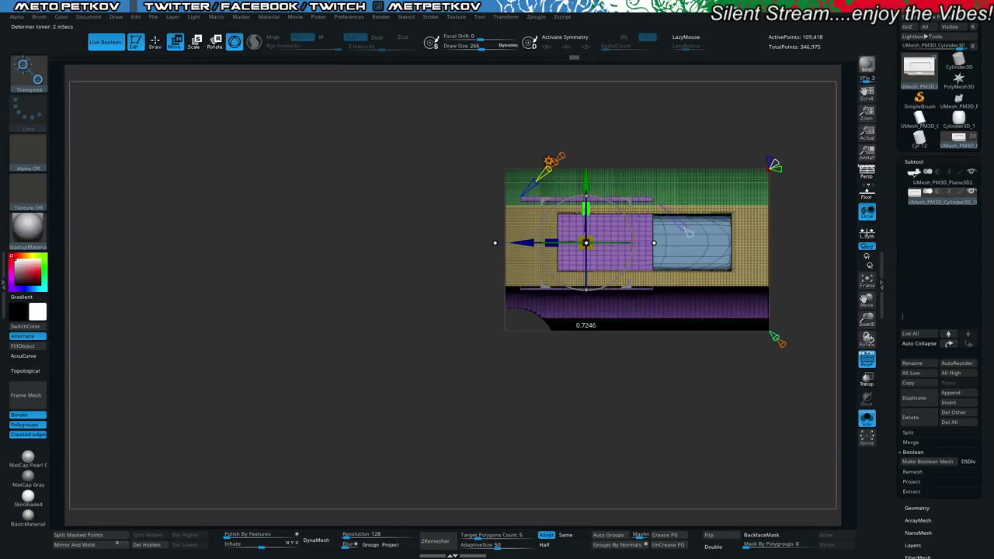
pyautogui.keyDown('shift'); pyautogui.moveTo(425, 120); pyautogui.dragTo(458, 119); pyautogui.keyUp('shift')
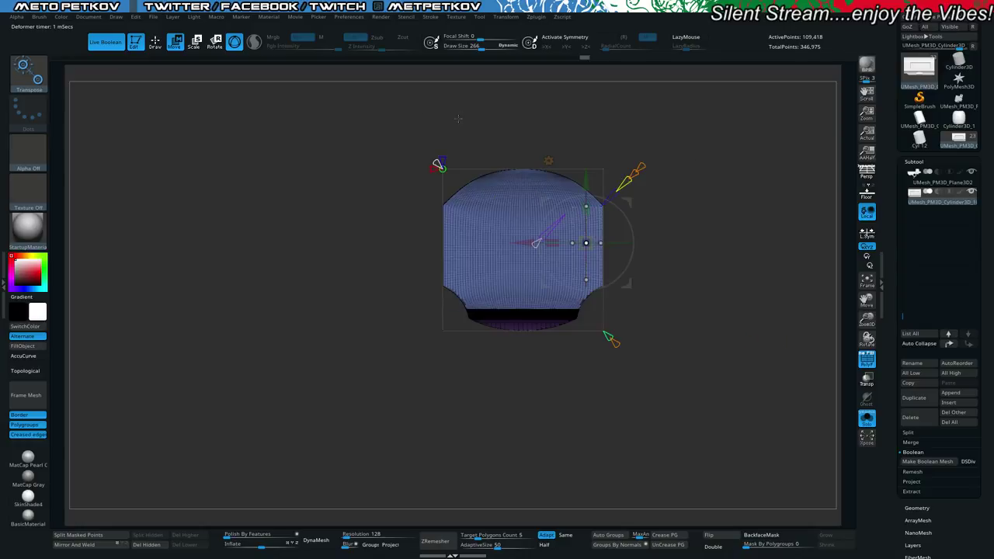
pyautogui.keyDown('alt'); pyautogui.moveTo(436, 77); pyautogui.dragTo(491, 150); pyautogui.keyUp('alt')
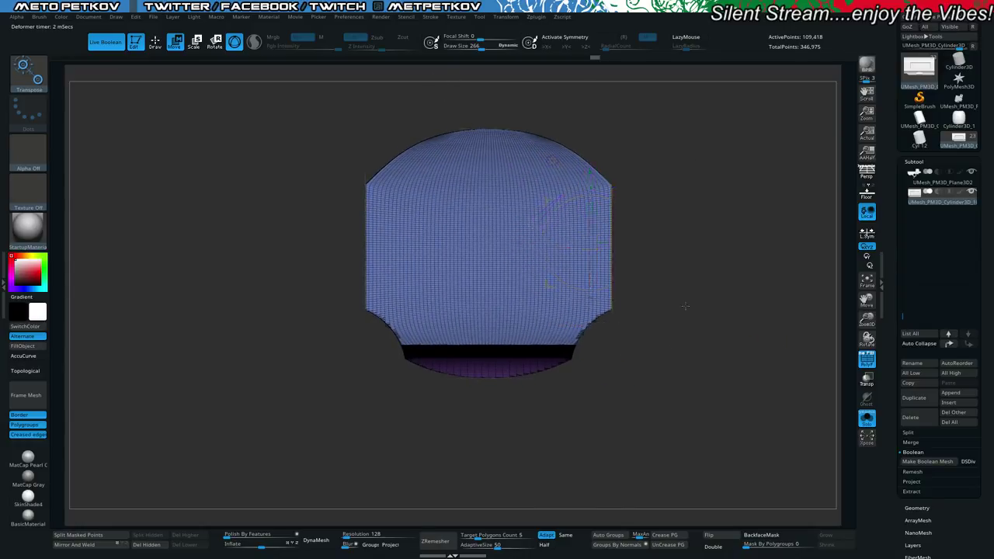
pyautogui.keyDown('shift'); pyautogui.moveTo(683, 306); pyautogui.dragTo(619, 313); pyautogui.keyUp('shift')
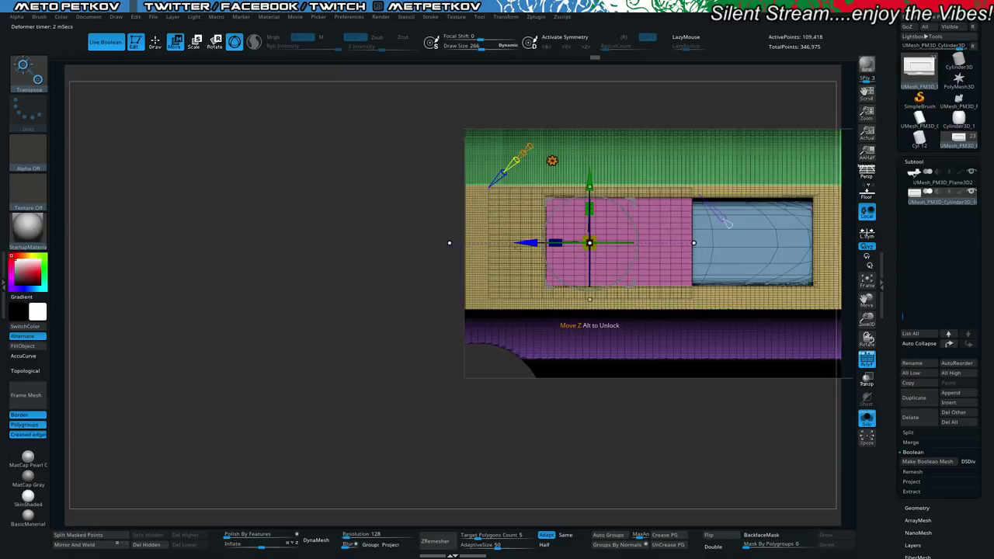
# Slide the box primitive rearward out of the pocket and stretch it lengthwise across the body's rear end.
pyautogui.moveTo(528, 243); pyautogui.dragTo(376, 243)
pyautogui.moveTo(314, 224); pyautogui.dragTo(319, 223)
pyautogui.moveTo(522, 224)
pyautogui.mouseDown()
pyautogui.moveTo(507, 207)
pyautogui.moveTo(522, 223)
pyautogui.mouseUp()
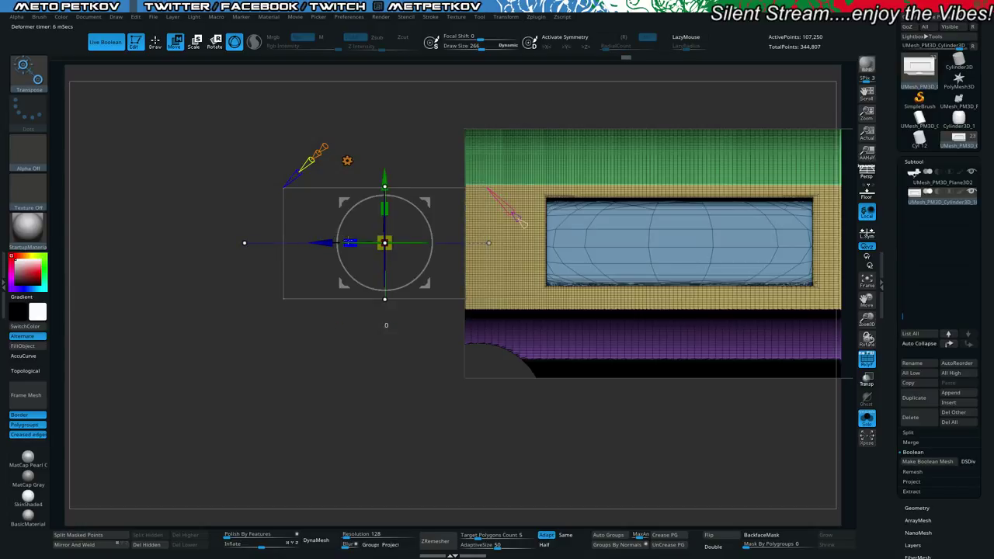
pyautogui.moveTo(350, 243); pyautogui.dragTo(408, 242)
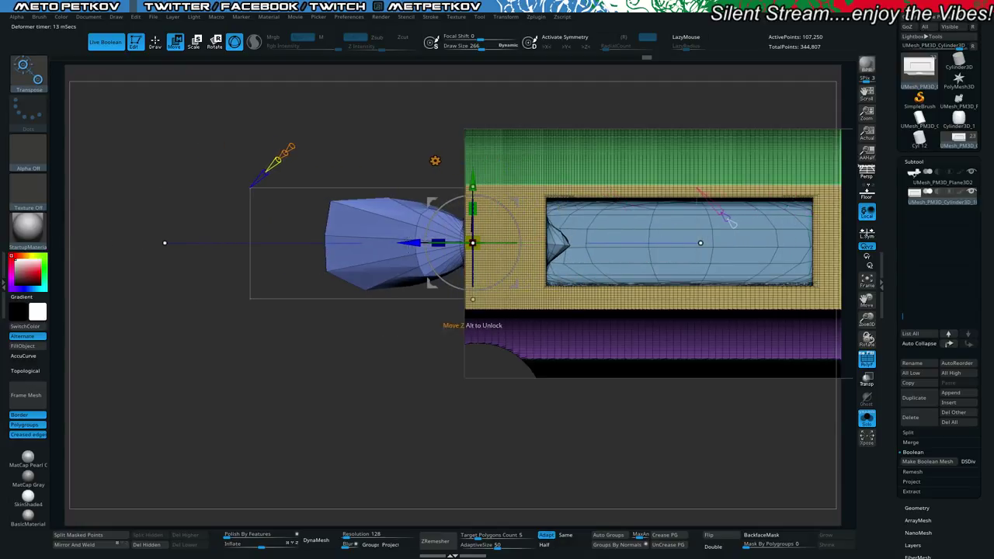
pyautogui.moveTo(718, 211); pyautogui.dragTo(679, 179)
# Raise the stretched primitive's mesh resolution until it projects as a clean-edged box, judging it from an angle and the side.
pyautogui.keyDown('ctrl'); pyautogui.moveTo(384, 373); pyautogui.dragTo(316, 311, button='right'); pyautogui.keyUp('ctrl')
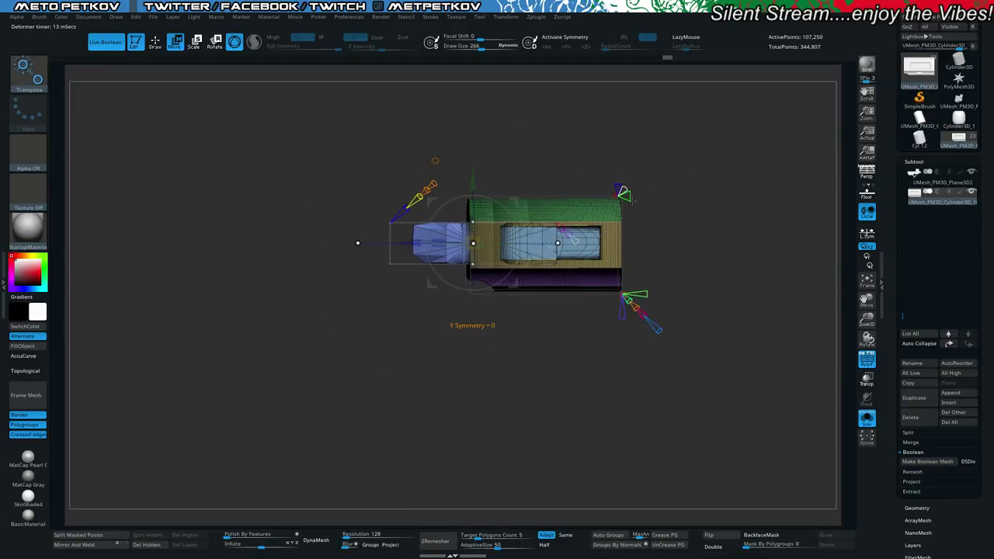
pyautogui.moveTo(664, 223); pyautogui.dragTo(621, 299, button='right')
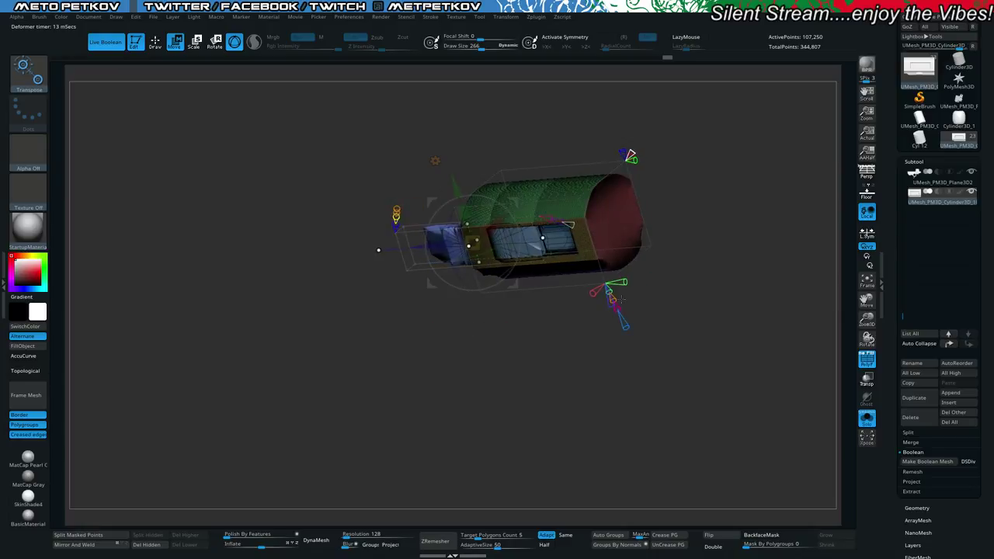
pyautogui.moveTo(609, 292); pyautogui.dragTo(673, 378)
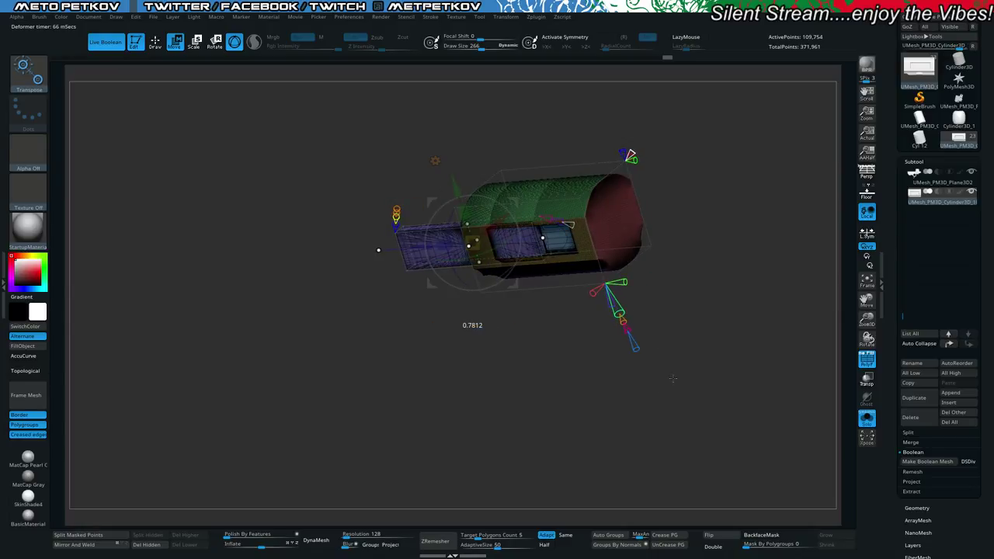
pyautogui.moveTo(455, 323); pyautogui.dragTo(267, 213)
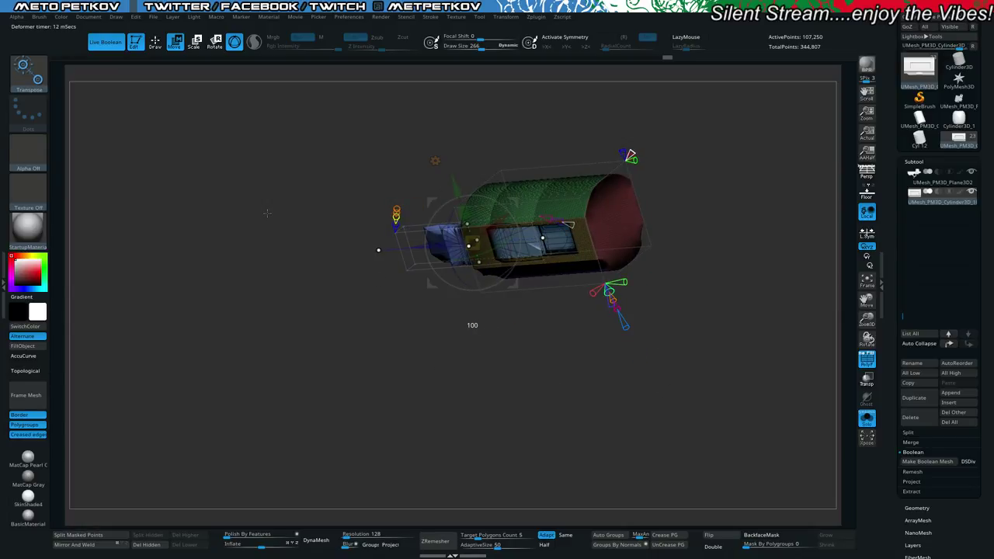
pyautogui.moveTo(610, 291); pyautogui.dragTo(629, 314)
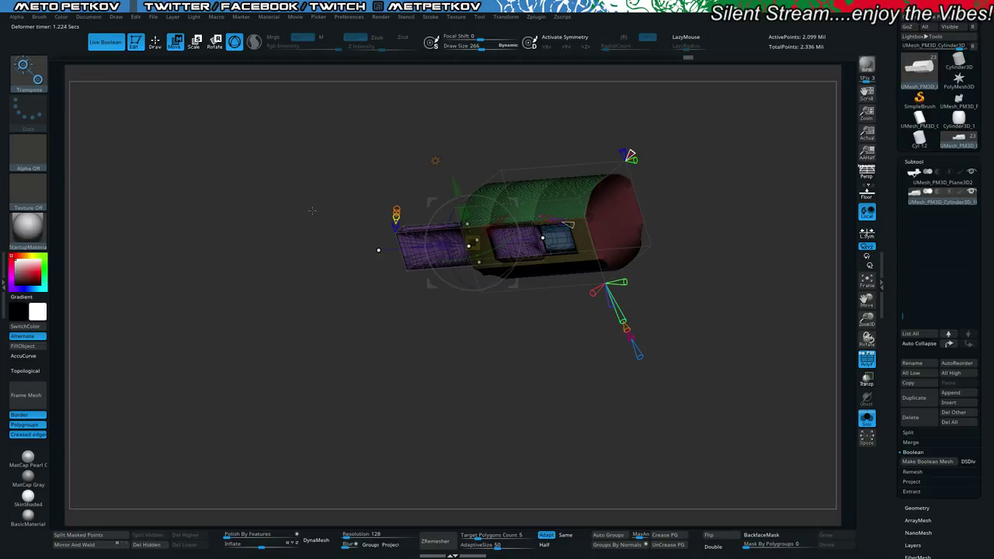
pyautogui.moveTo(312, 211); pyautogui.dragTo(354, 213)
pyautogui.moveTo(263, 280); pyautogui.dragTo(261, 250)
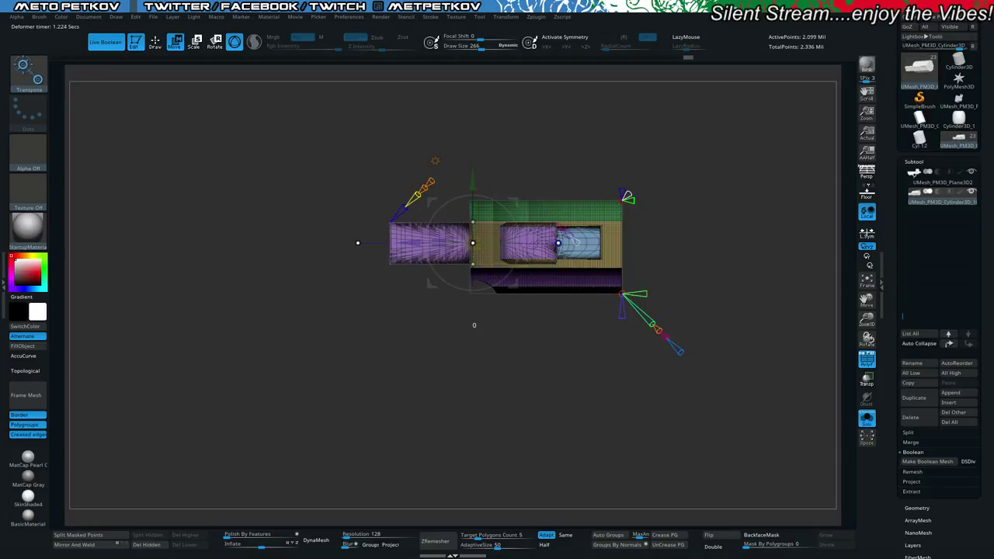
# Pull the box primitive's front end back clear of the side pocket and fine-tune its height and length, then leave solo mode.
pyautogui.moveTo(557, 243); pyautogui.dragTo(495, 244)
pyautogui.moveTo(233, 194); pyautogui.dragTo(304, 402)
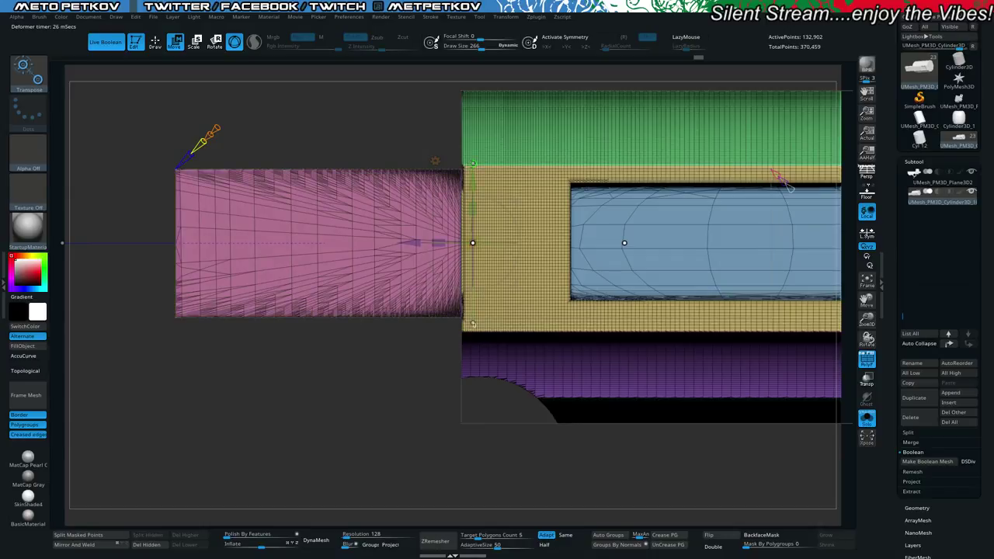
pyautogui.moveTo(473, 163); pyautogui.dragTo(473, 166)
pyautogui.moveTo(417, 243); pyautogui.dragTo(447, 243)
pyautogui.keyDown('alt'); pyautogui.moveTo(314, 393); pyautogui.dragTo(275, 355); pyautogui.keyUp('alt')
pyautogui.hotkey('alt', 'shift', 's')
# Check the rear box against the whole gun from the end and side, and accept the Project Primitive deformer.
pyautogui.moveTo(653, 394); pyautogui.dragTo(611, 352)
pyautogui.keyDown('shift'); pyautogui.moveTo(191, 203); pyautogui.dragTo(223, 183); pyautogui.keyUp('shift')
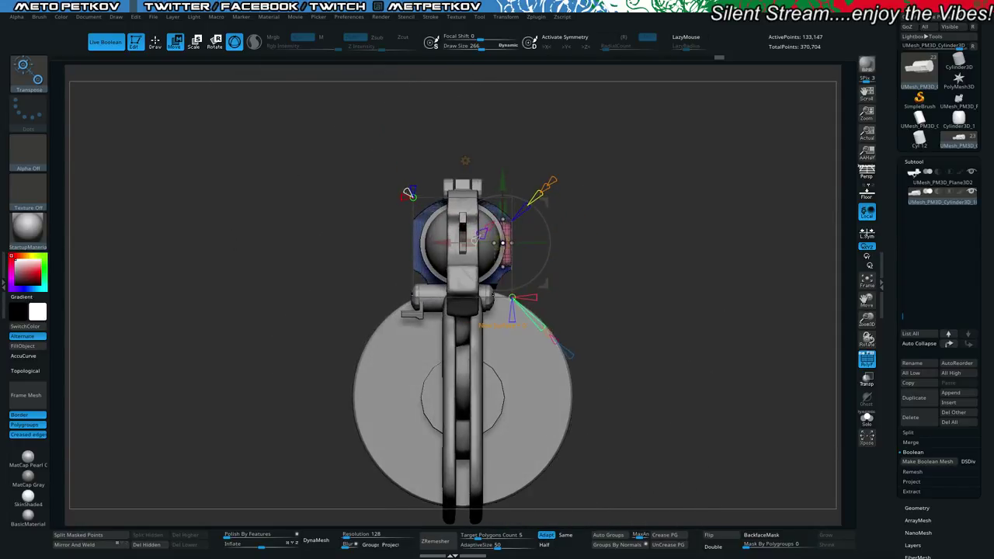
pyautogui.moveTo(557, 214); pyautogui.dragTo(420, 203)
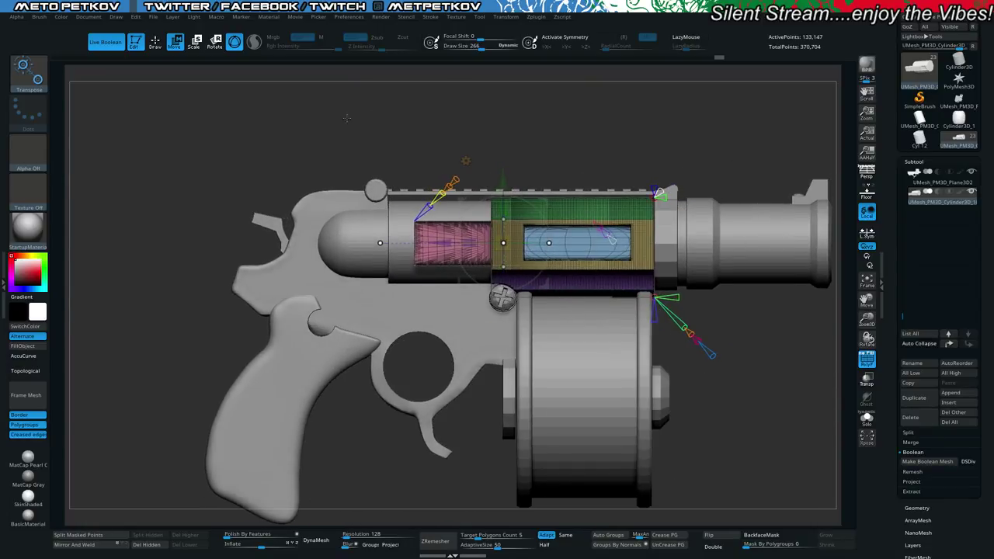
pyautogui.keyDown('alt'); pyautogui.moveTo(382, 116); pyautogui.dragTo(382, 155); pyautogui.keyUp('alt')
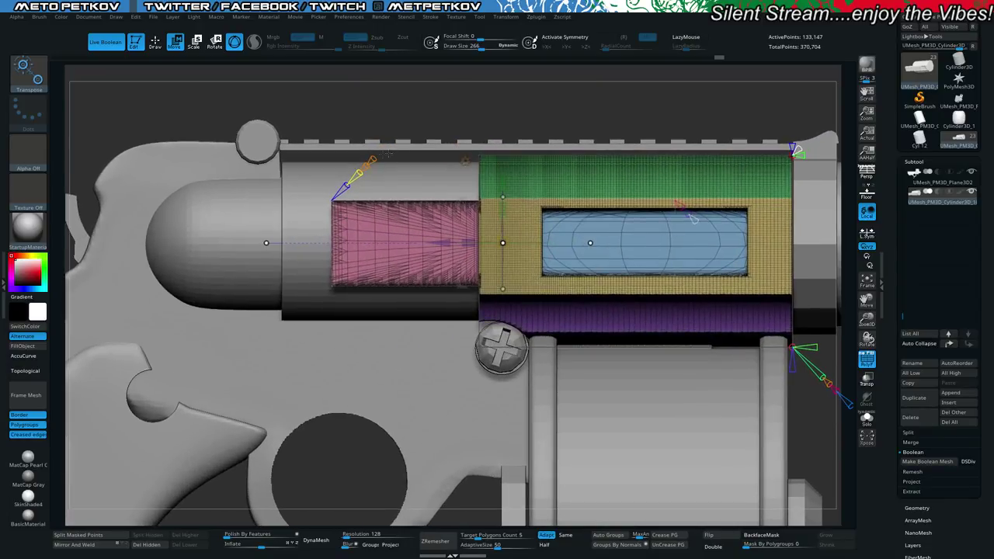
pyautogui.click(465, 161)
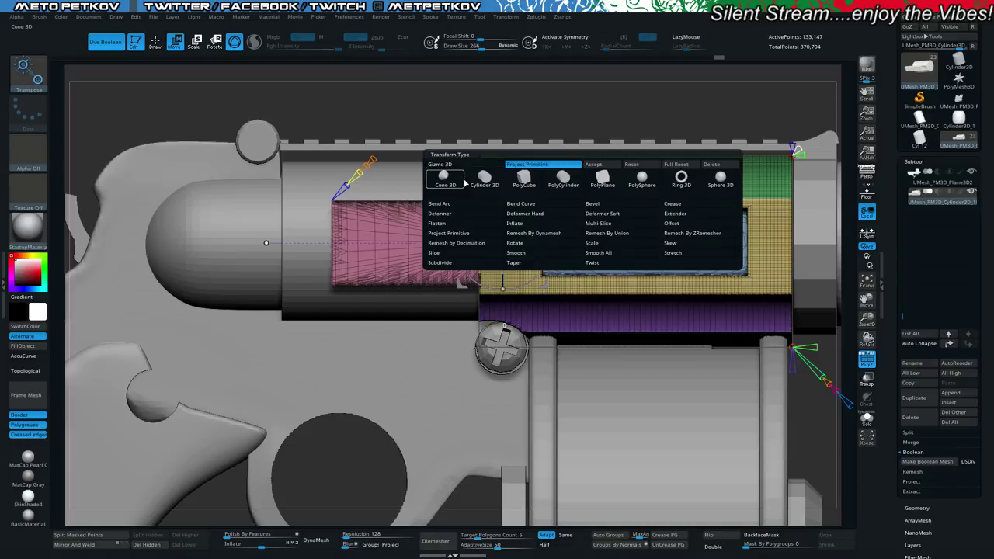
pyautogui.click(593, 168)
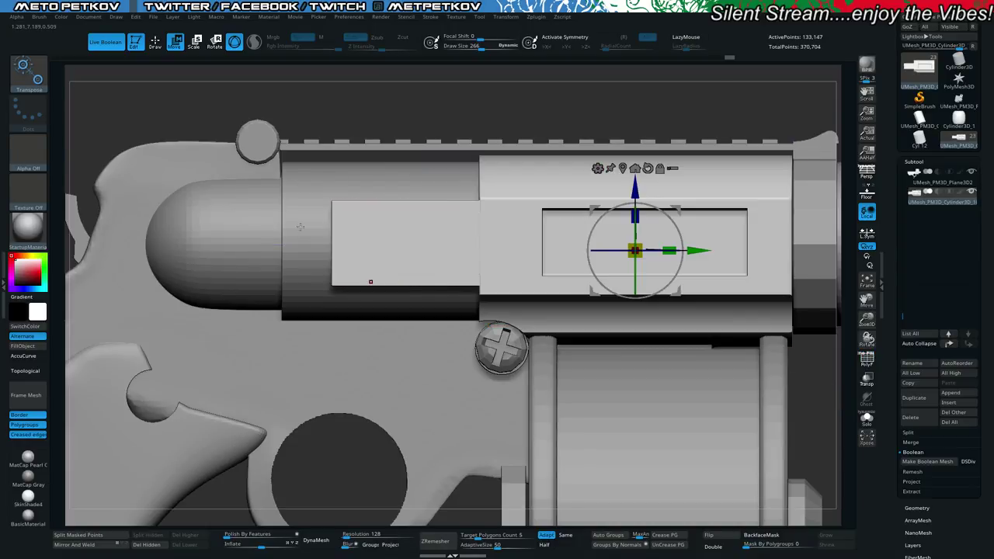
# Blend the seam between the rear box and the body using the Smooth brush with a draw size of 77.
pyautogui.press('q')
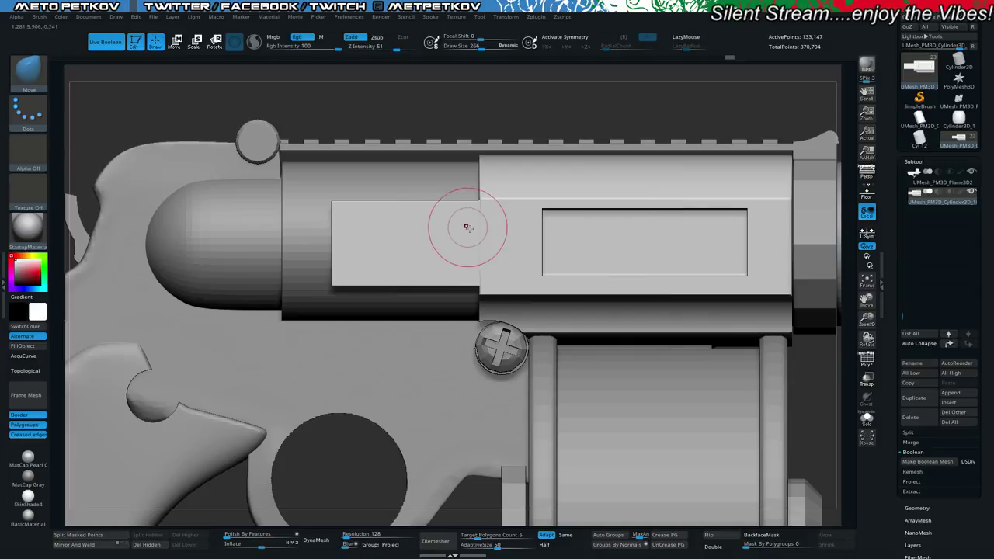
pyautogui.press('space')
pyautogui.moveTo(472, 245); pyautogui.dragTo(469, 246)
pyautogui.press('b')
pyautogui.press('s')
pyautogui.press('t')
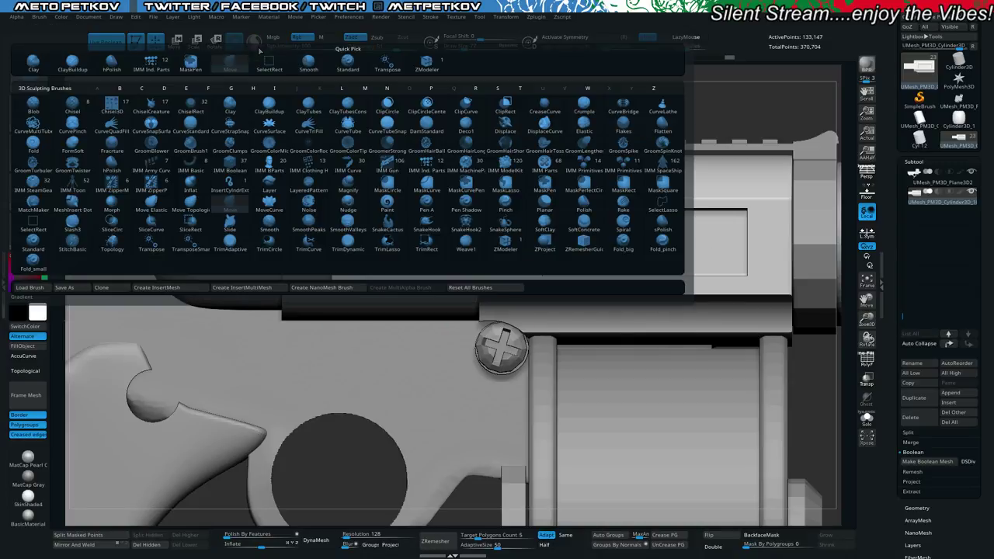
pyautogui.press('shift')
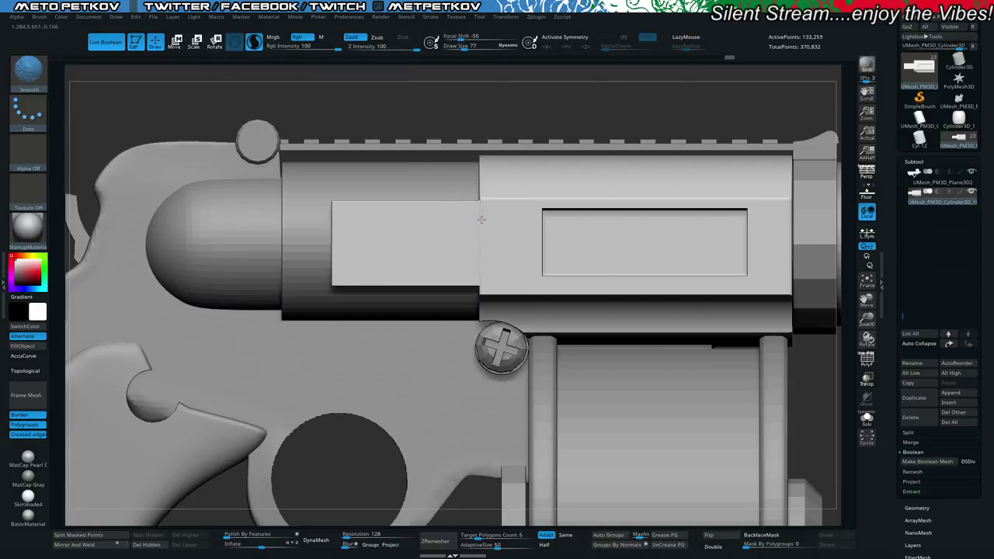
pyautogui.hotkey('ctrl', 'z')
pyautogui.hotkey('shift', 'f')
pyautogui.hotkey('shift', 'f')
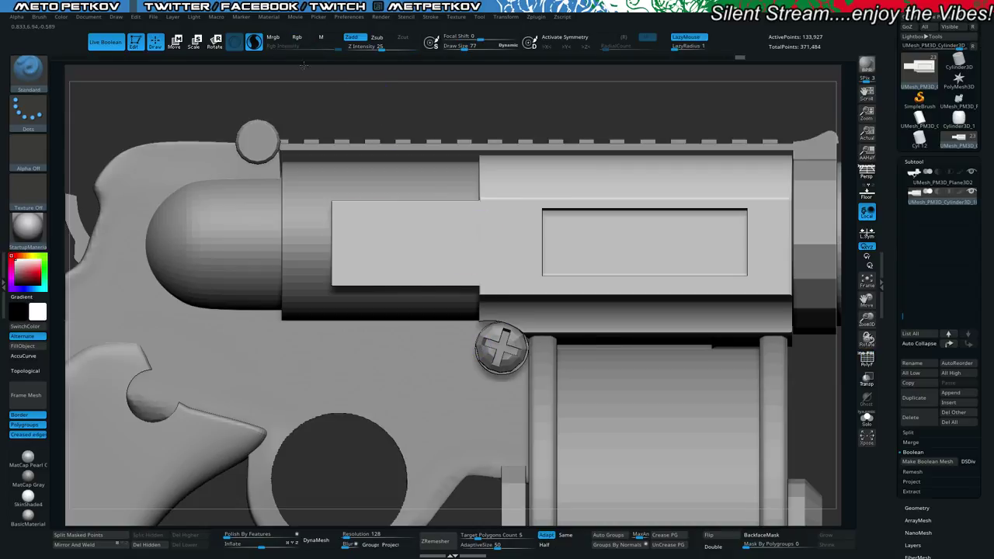
# Insert a Cube3D as a new subtool beneath the cylinder body.
pyautogui.keyDown('alt'); pyautogui.moveTo(304, 65); pyautogui.dragTo(232, 121); pyautogui.keyUp('alt')
pyautogui.moveTo(254, 182); pyautogui.dragTo(273, 161)
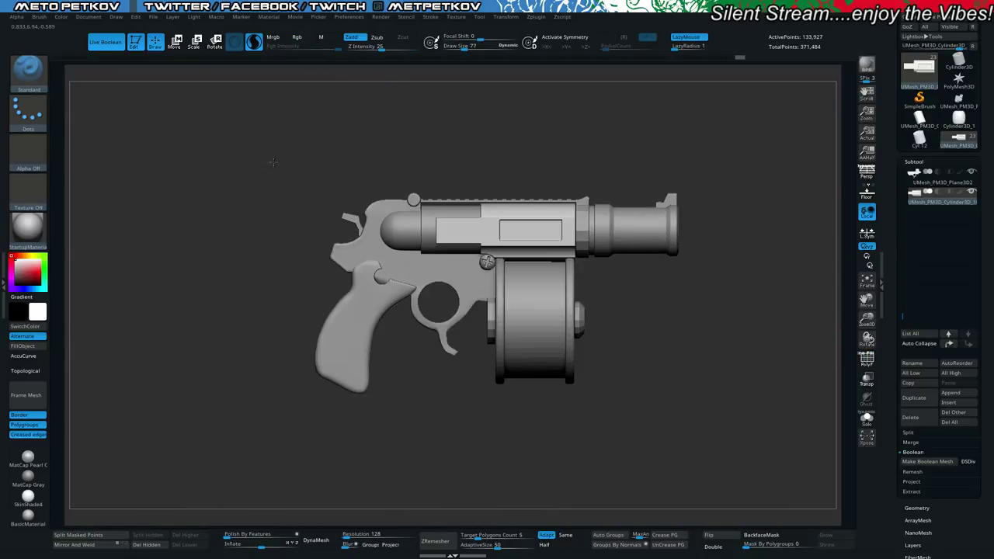
pyautogui.press('b')
pyautogui.press('i')
pyautogui.click(947, 403)
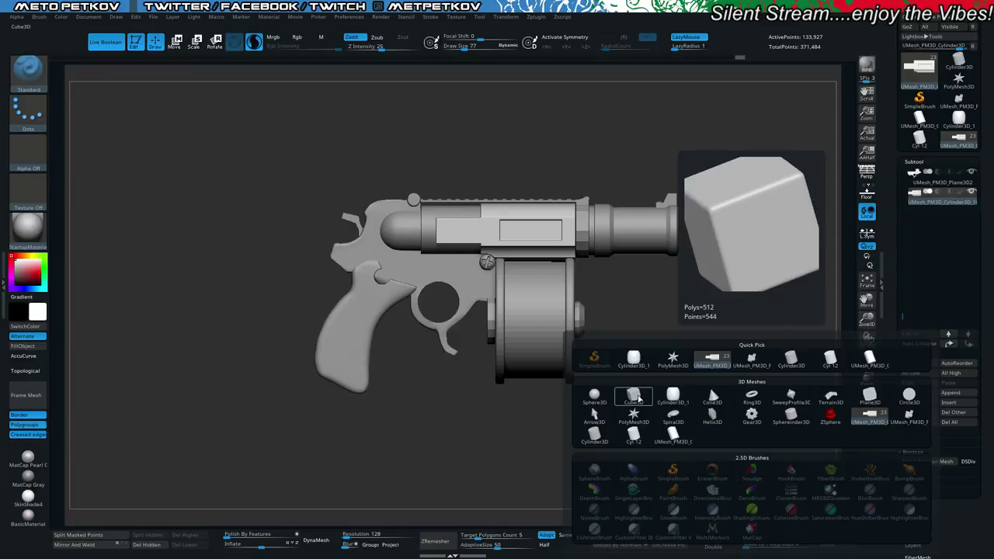
pyautogui.click(634, 397)
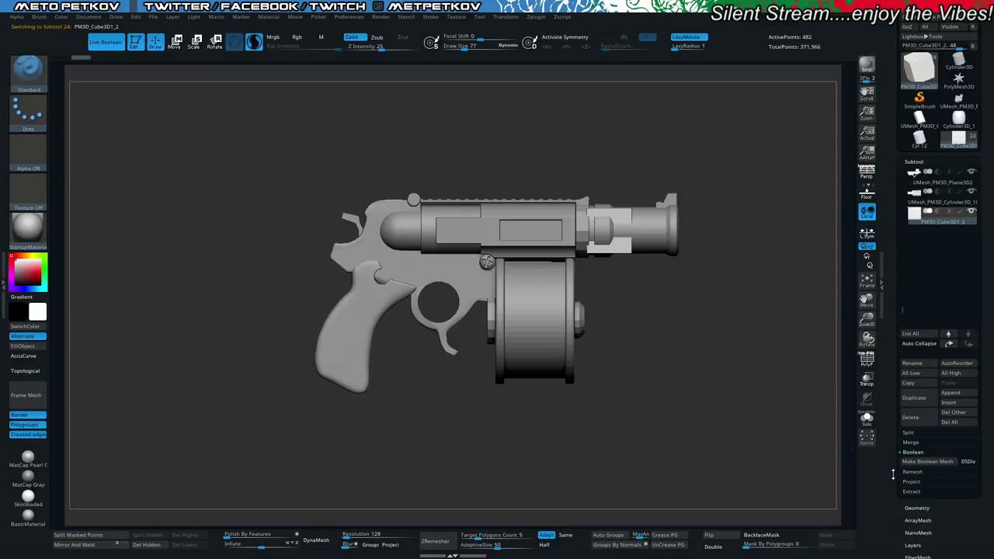
# Reinitialize the inserted cube as a QCube with X, Y and Z resolution set to 1.
pyautogui.moveTo(893, 475); pyautogui.dragTo(886, 306)
pyautogui.click(911, 107)
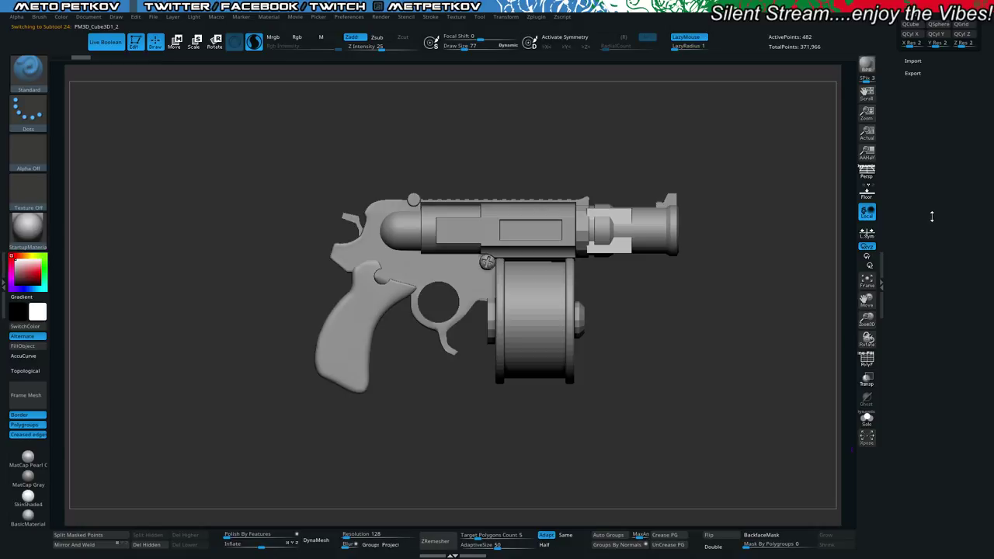
pyautogui.moveTo(910, 150); pyautogui.dragTo(927, 151)
pyautogui.moveTo(964, 151); pyautogui.dragTo(953, 151)
pyautogui.click(908, 132)
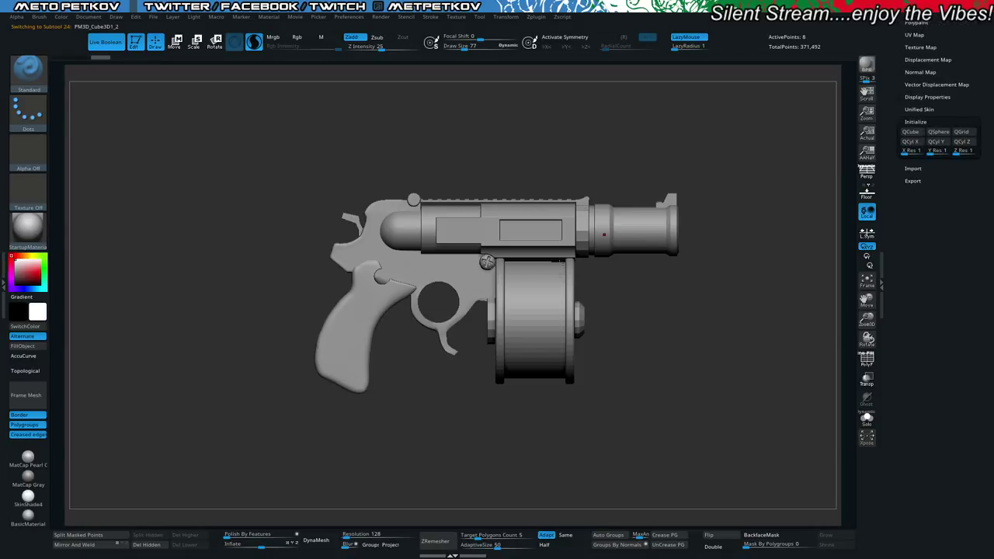
# Move the cube into the rear part of the side pocket and scale it to match the pocket's height.
pyautogui.press('w')
pyautogui.moveTo(455, 133)
pyautogui.mouseDown()
pyautogui.moveTo(492, 228)
pyautogui.moveTo(516, 252)
pyautogui.mouseUp()
pyautogui.moveTo(569, 177); pyautogui.dragTo(589, 200)
pyautogui.moveTo(708, 329); pyautogui.dragTo(591, 253)
pyautogui.keyDown('alt'); pyautogui.moveTo(257, 193); pyautogui.dragTo(399, 306); pyautogui.keyUp('alt')
pyautogui.moveTo(530, 220)
pyautogui.mouseDown()
pyautogui.moveTo(529, 184)
pyautogui.moveTo(526, 208)
pyautogui.mouseUp()
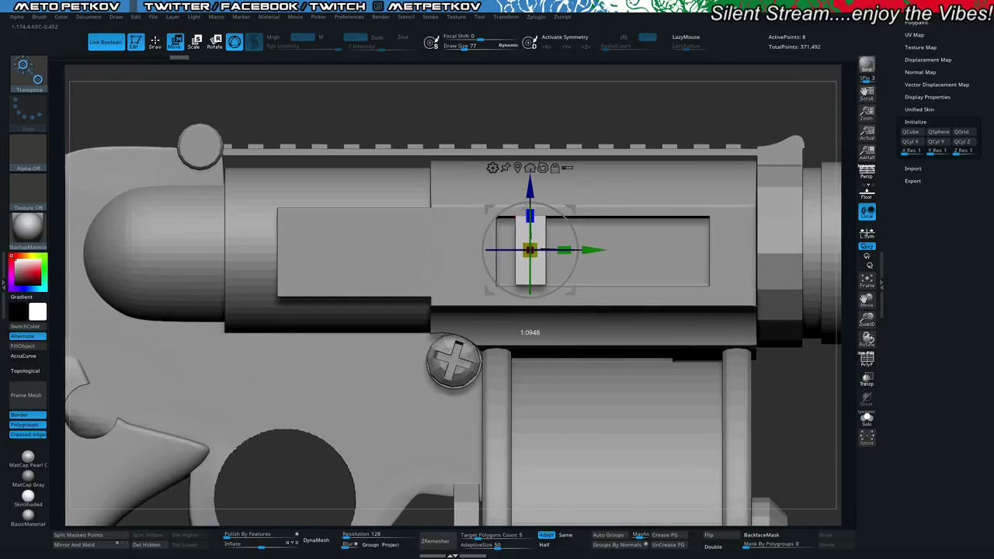
# Adjust the cube's depth within the pocket and refine its vertical position and height to fit between the edges.
pyautogui.moveTo(412, 126); pyautogui.dragTo(545, 156)
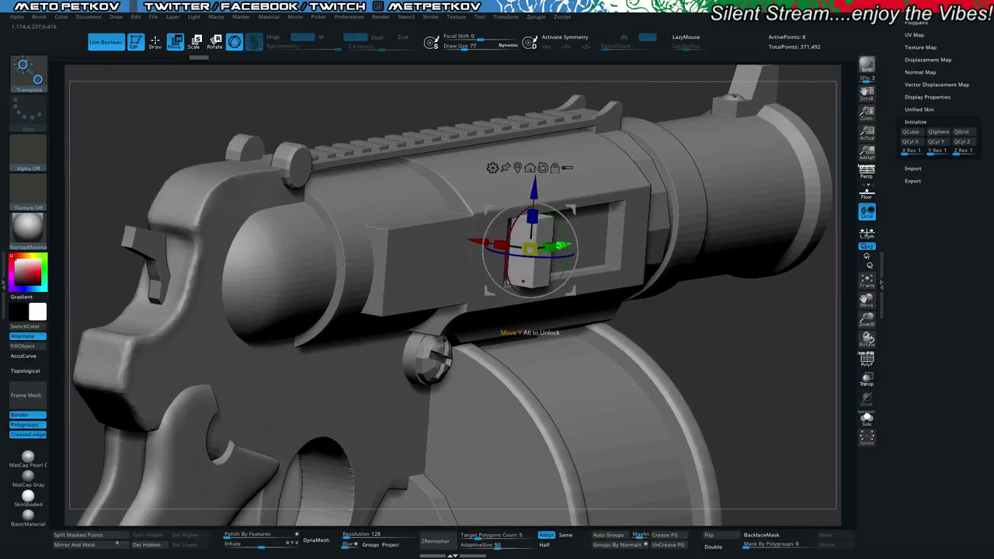
pyautogui.moveTo(473, 241); pyautogui.dragTo(456, 239)
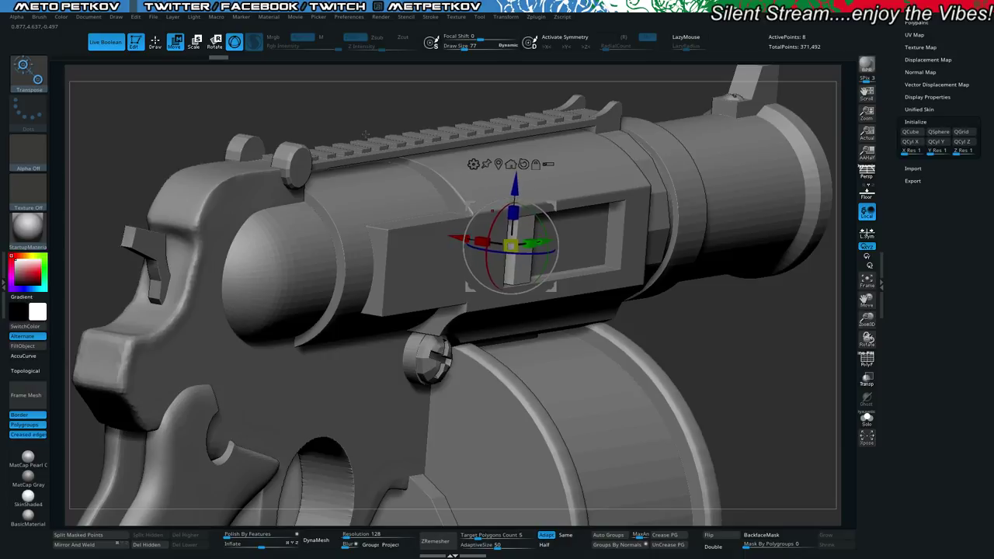
pyautogui.moveTo(435, 101); pyautogui.dragTo(310, 89)
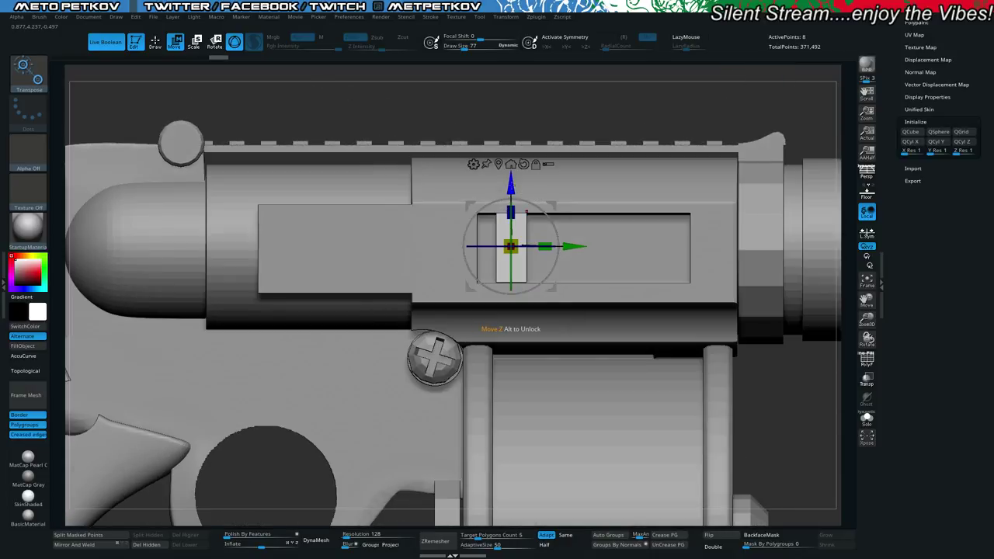
pyautogui.moveTo(511, 185); pyautogui.dragTo(511, 189)
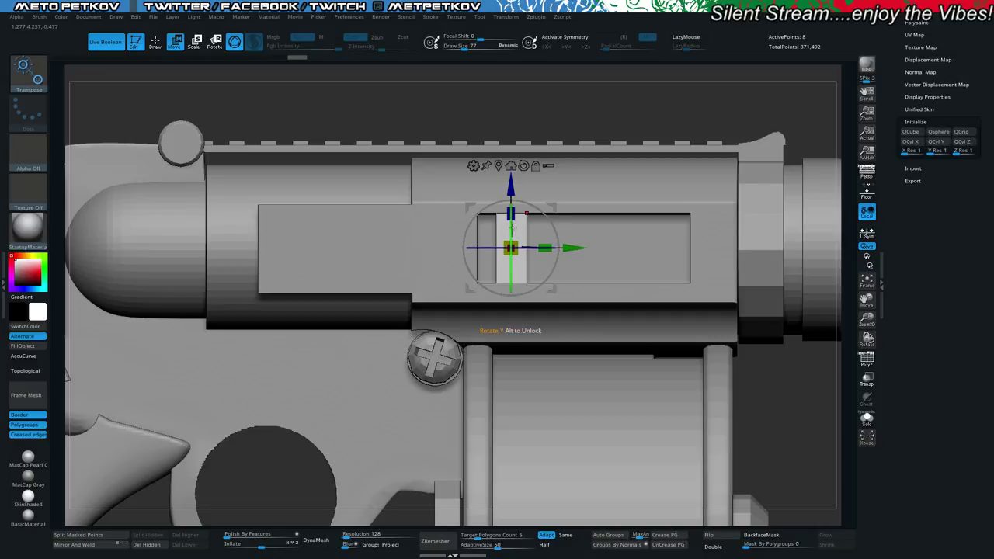
pyautogui.moveTo(511, 213); pyautogui.dragTo(511, 213)
# Show polyframes and extend the cube's front face with ZModeler to the front end of the pocket.
pyautogui.press('q')
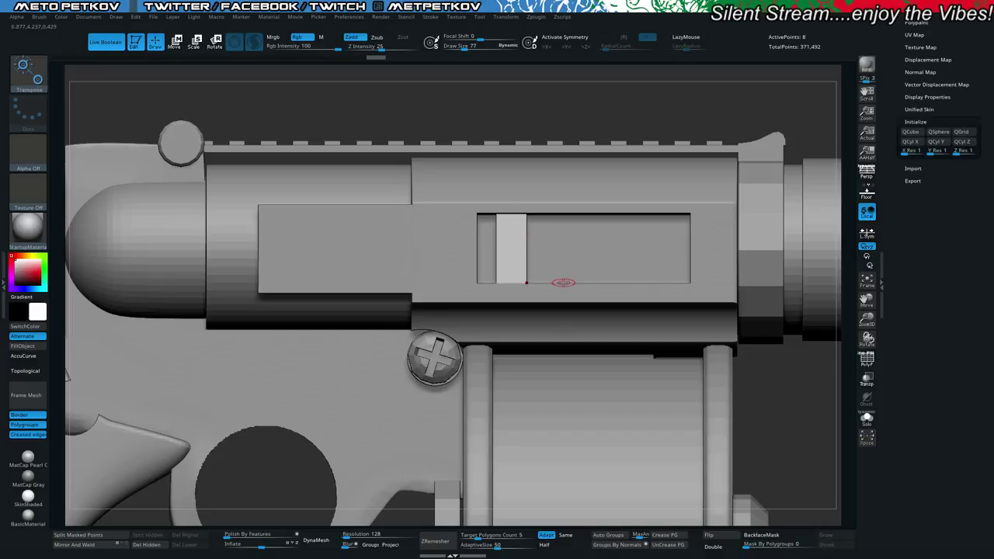
pyautogui.hotkey('shift', 'f')
pyautogui.press('w')
pyautogui.moveTo(571, 116); pyautogui.dragTo(500, 140)
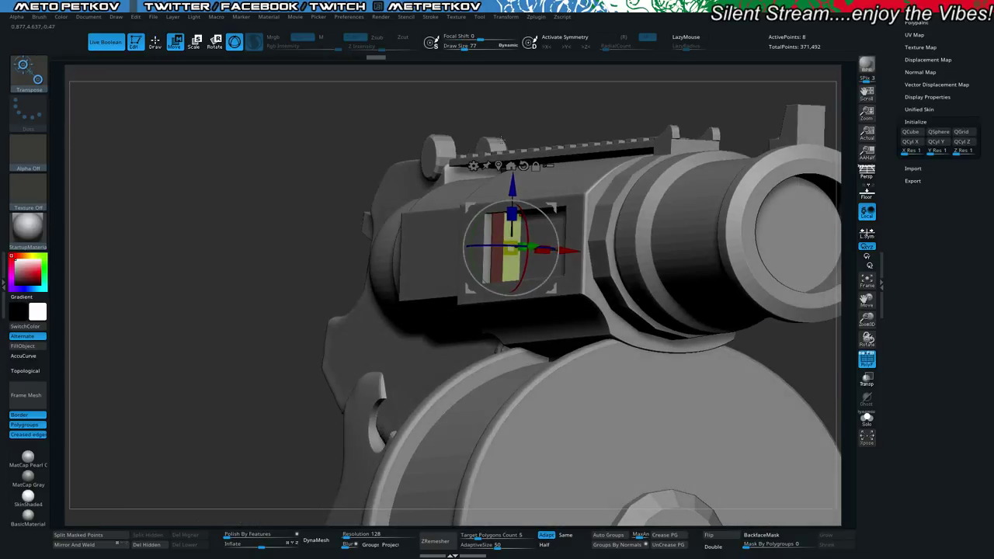
pyautogui.press('q')
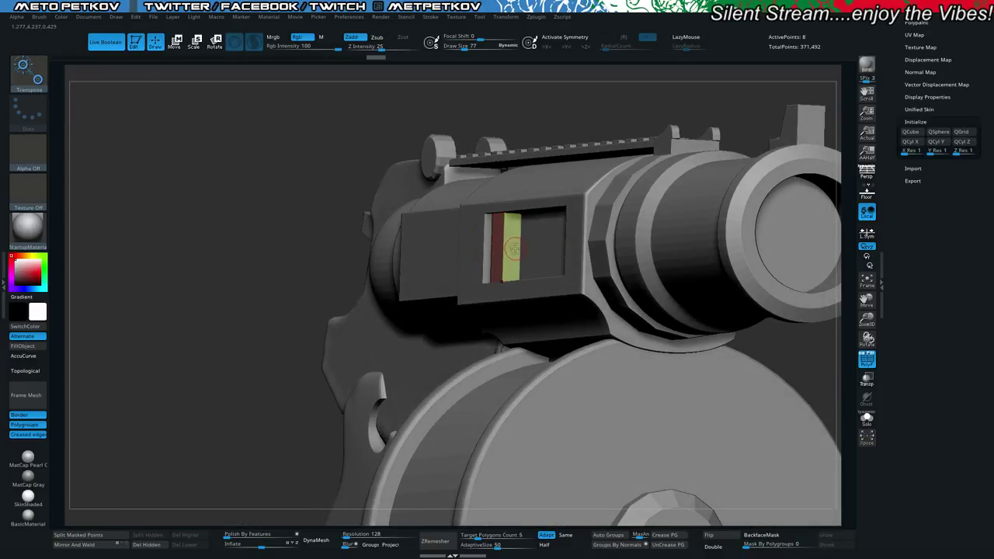
pyautogui.moveTo(513, 257); pyautogui.dragTo(808, 309)
pyautogui.moveTo(241, 164); pyautogui.dragTo(311, 175)
pyautogui.moveTo(573, 254); pyautogui.dragTo(682, 270)
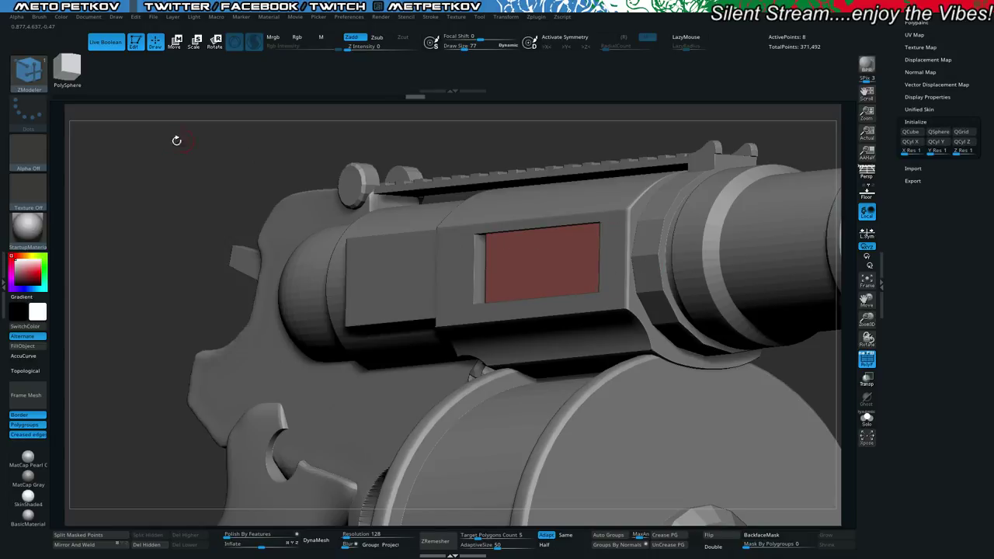
# Extend the cube's rear face to the pocket's rear wall and check the filled insert on the whole gun.
pyautogui.moveTo(178, 140); pyautogui.dragTo(293, 188)
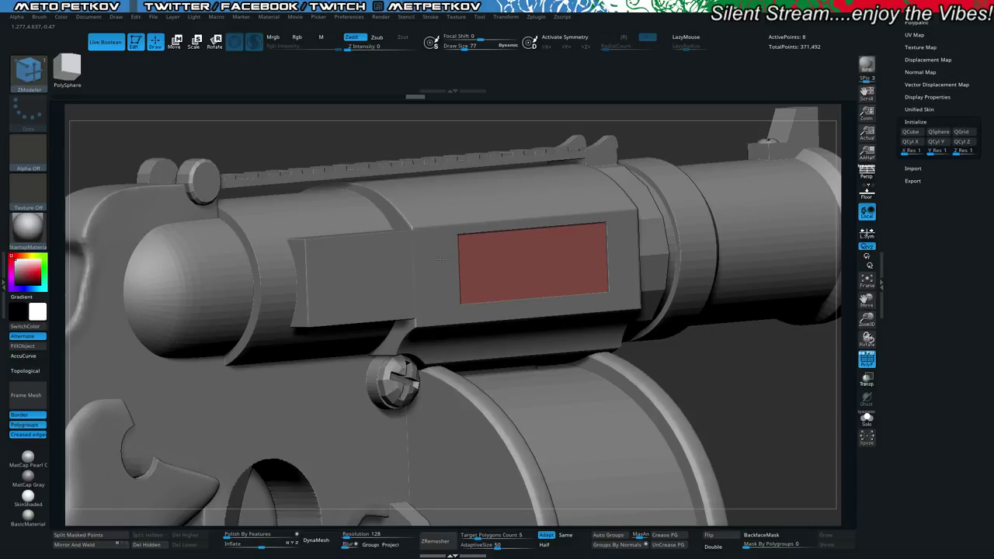
pyautogui.press('f')
pyautogui.moveTo(681, 312); pyautogui.dragTo(702, 331)
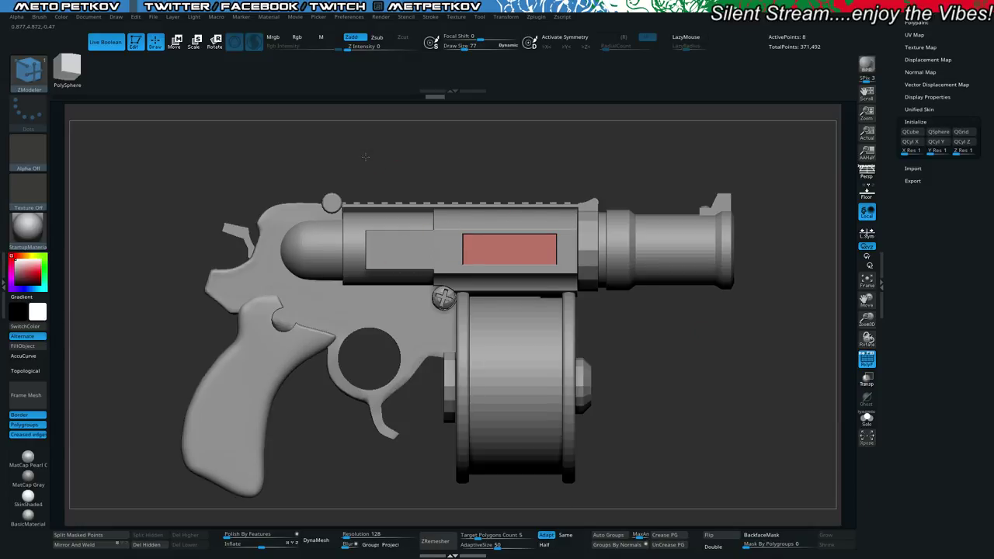
pyautogui.moveTo(364, 156); pyautogui.dragTo(393, 208)
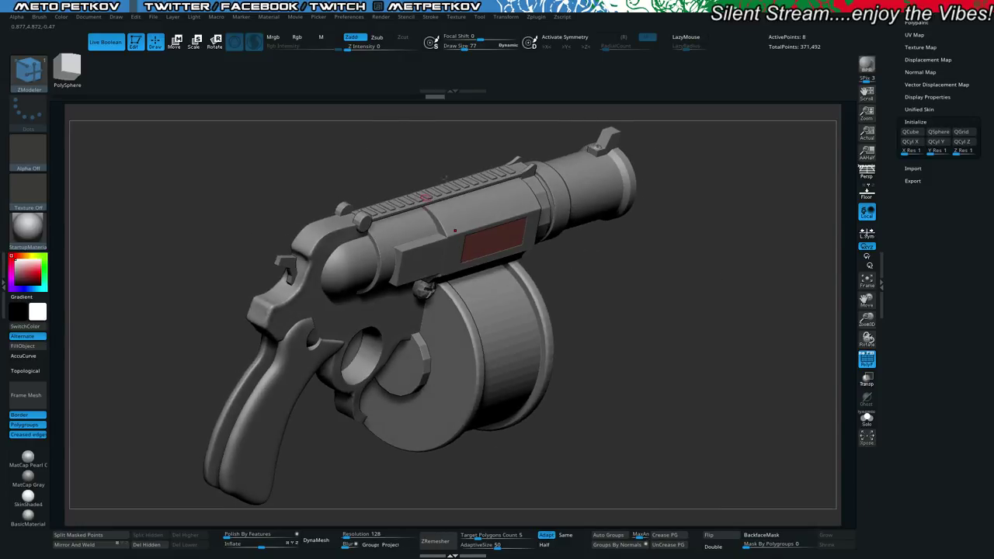
# Push the insert cube inward along X so it sits slightly recessed inside the side pocket.
pyautogui.press('w')
pyautogui.moveTo(442, 231); pyautogui.dragTo(457, 250)
pyautogui.hotkey('alt', 's')
pyautogui.hotkey('alt', 's')
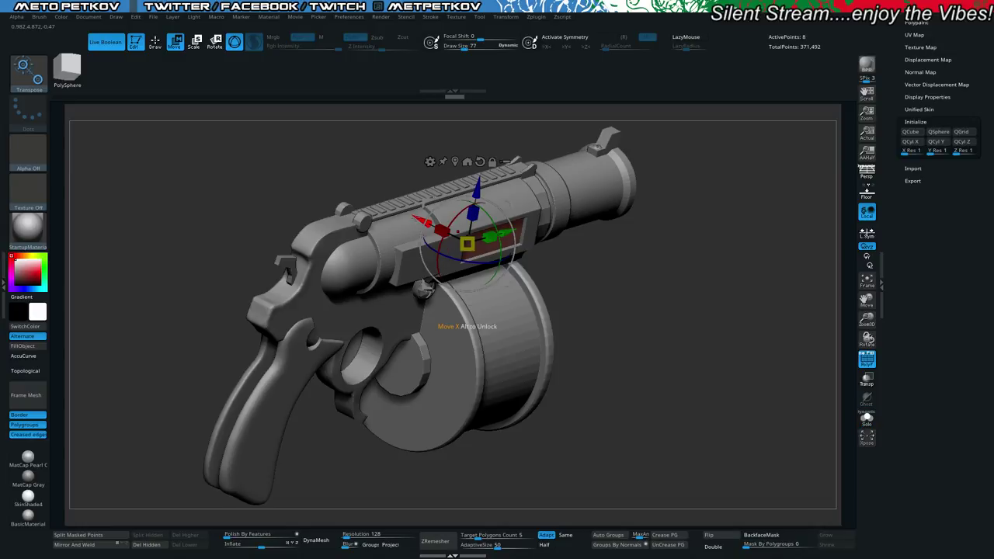
pyautogui.moveTo(415, 218); pyautogui.dragTo(417, 219)
# Insert a Capsule from the IMM Primitives brush onto the middle of the pocket insert in side view.
pyautogui.keyDown('shift'); pyautogui.moveTo(614, 342); pyautogui.dragTo(626, 341); pyautogui.keyUp('shift')
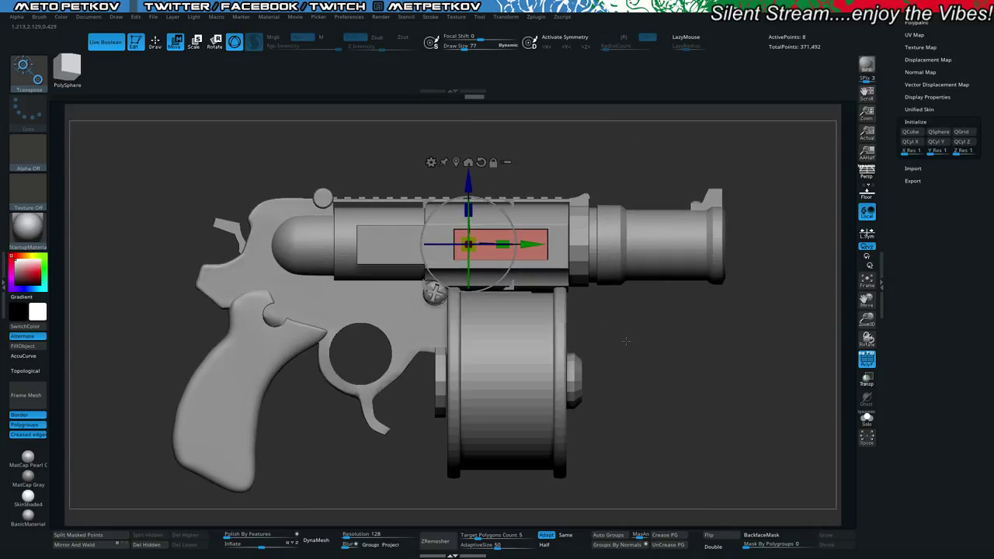
pyautogui.moveTo(310, 113); pyautogui.dragTo(390, 189)
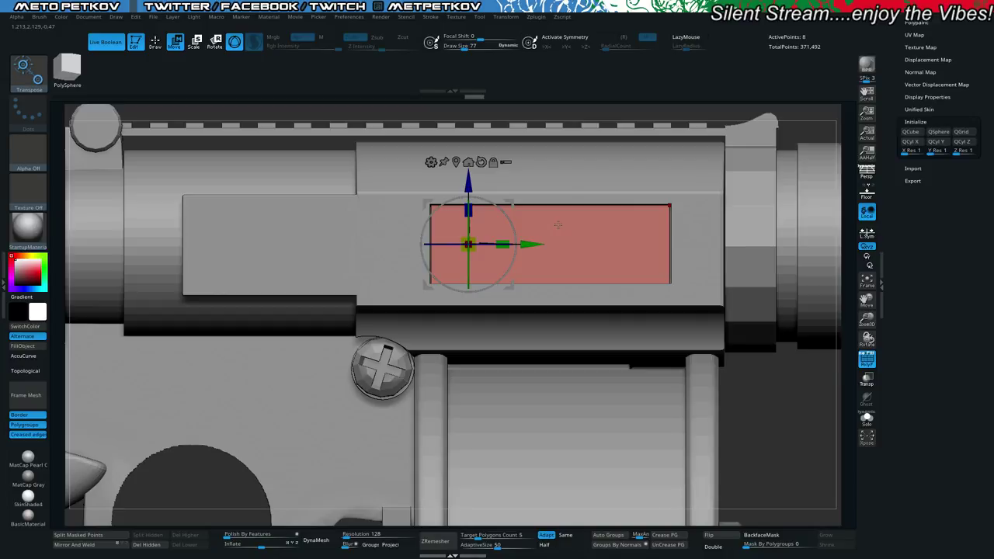
pyautogui.press('b')
pyautogui.press('i')
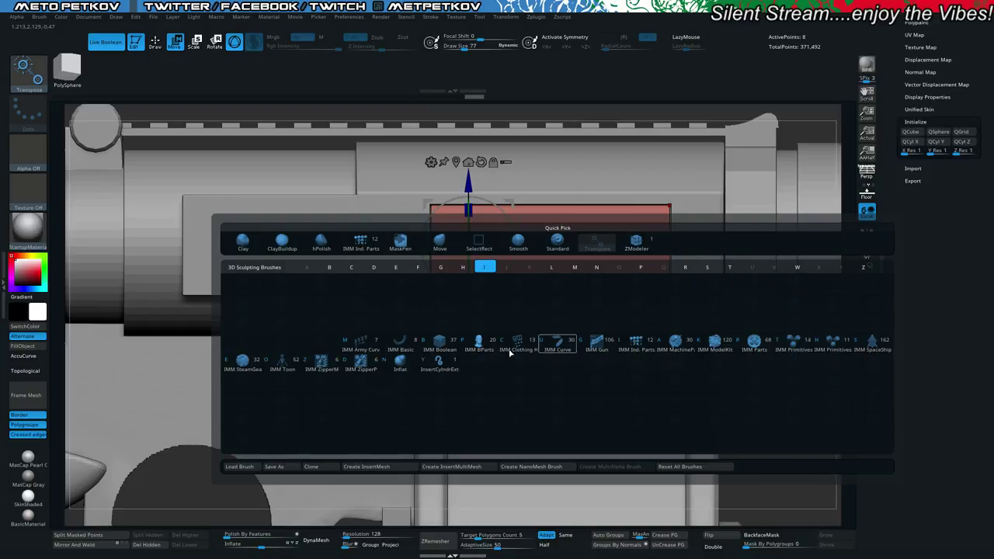
pyautogui.click(833, 348)
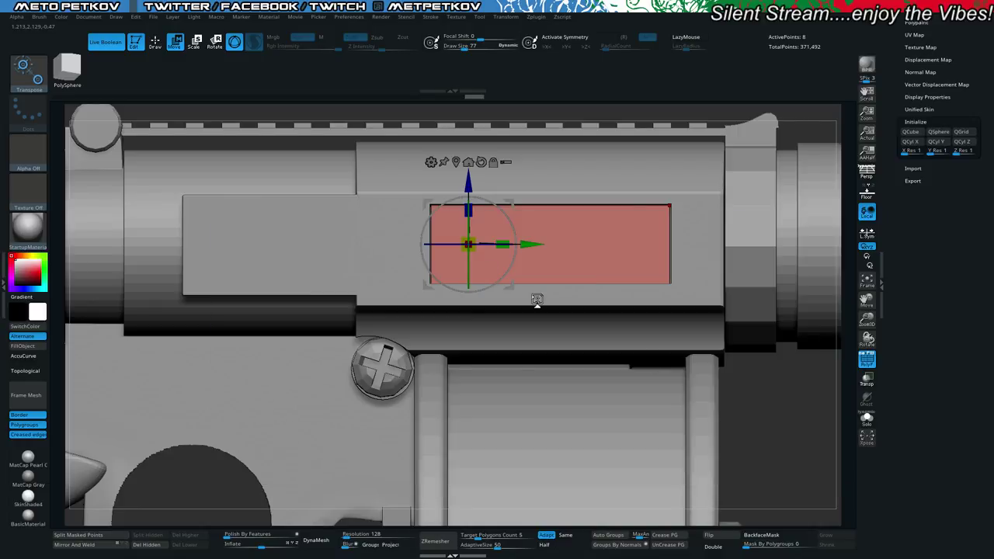
pyautogui.moveTo(889, 61)
pyautogui.mouseDown()
pyautogui.moveTo(903, 195)
pyautogui.moveTo(891, 129)
pyautogui.mouseUp()
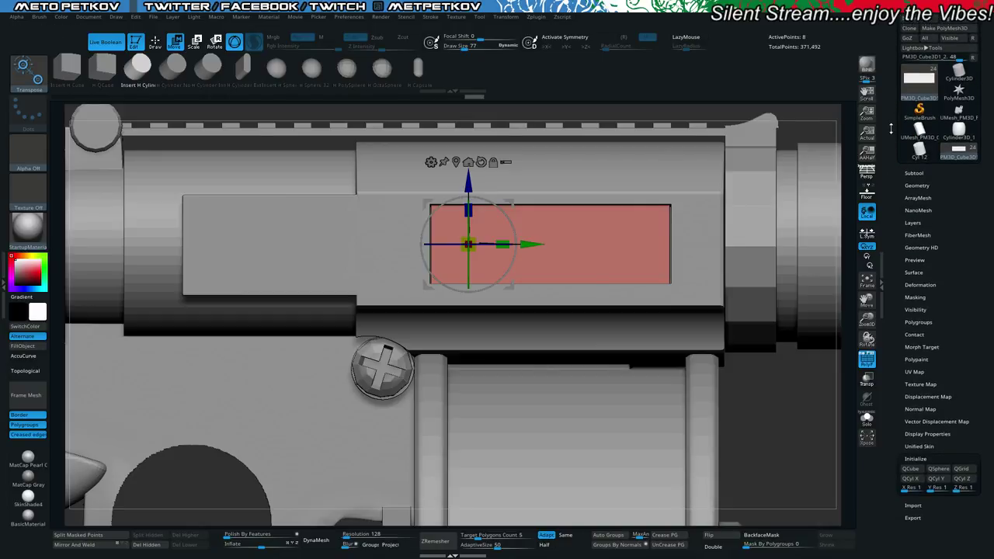
pyautogui.click(915, 173)
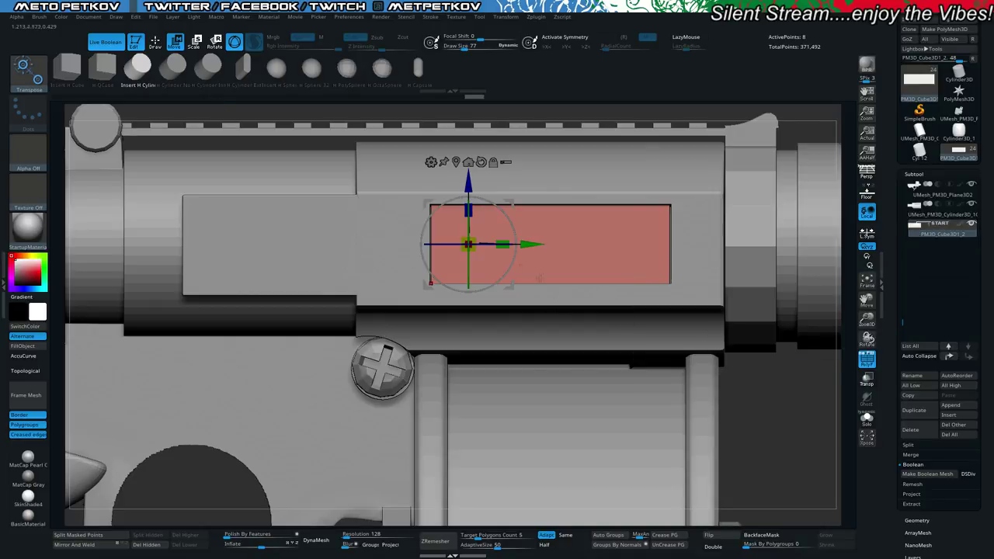
pyautogui.press('q')
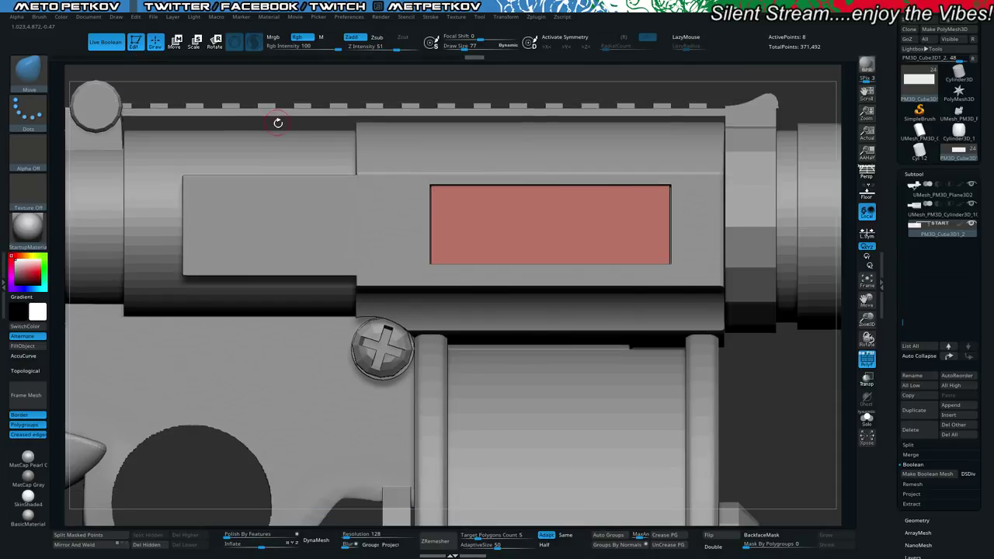
pyautogui.press('b')
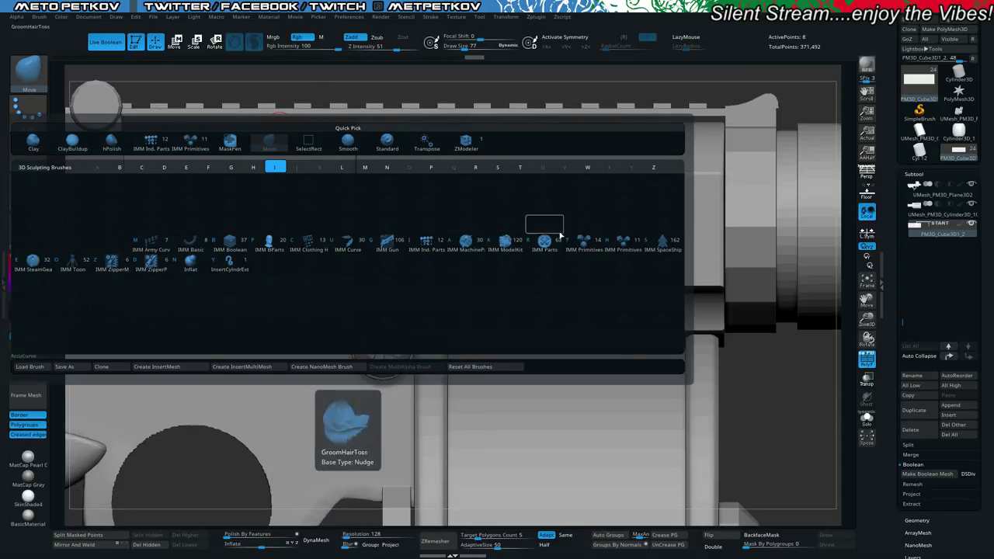
pyautogui.click(584, 247)
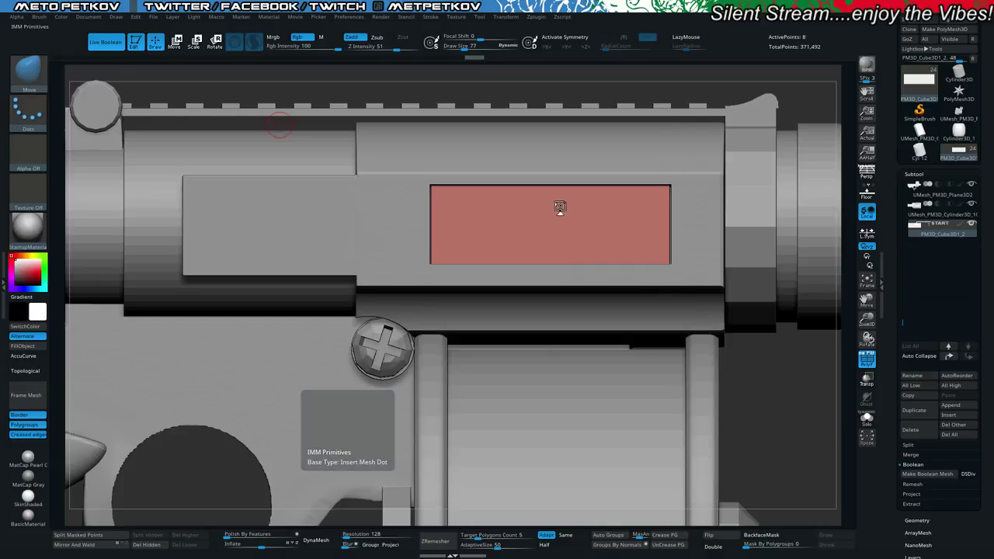
pyautogui.click(469, 74)
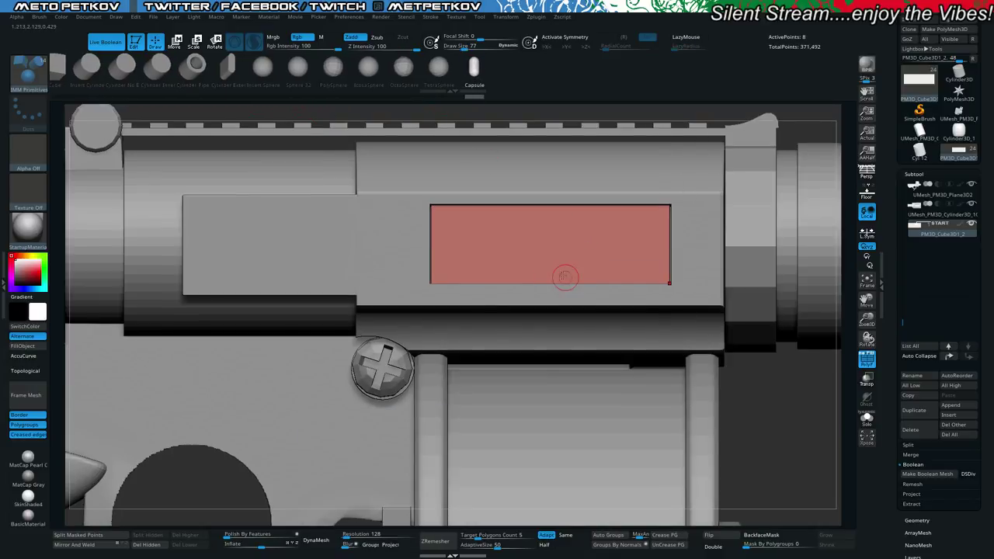
pyautogui.moveTo(550, 246); pyautogui.dragTo(559, 334)
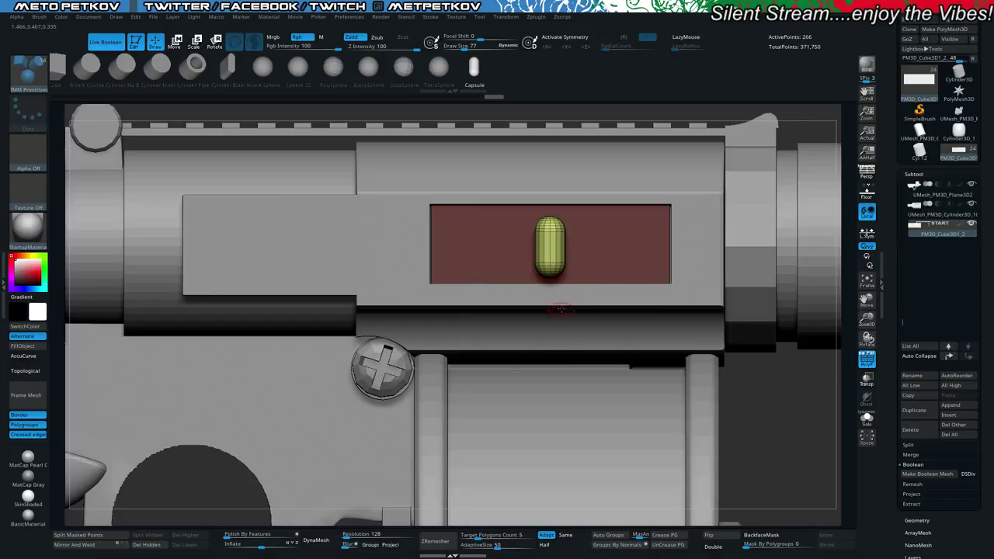
# Rotate the capsule to lie horizontally along the pocket and scale it down.
pyautogui.press('w')
pyautogui.moveTo(519, 211)
pyautogui.keyDown('shift'); pyautogui.mouseDown()
pyautogui.moveTo(501, 253)
pyautogui.moveTo(503, 287)
pyautogui.mouseUp(); pyautogui.keyUp('shift')
pyautogui.moveTo(543, 242); pyautogui.dragTo(525, 252)
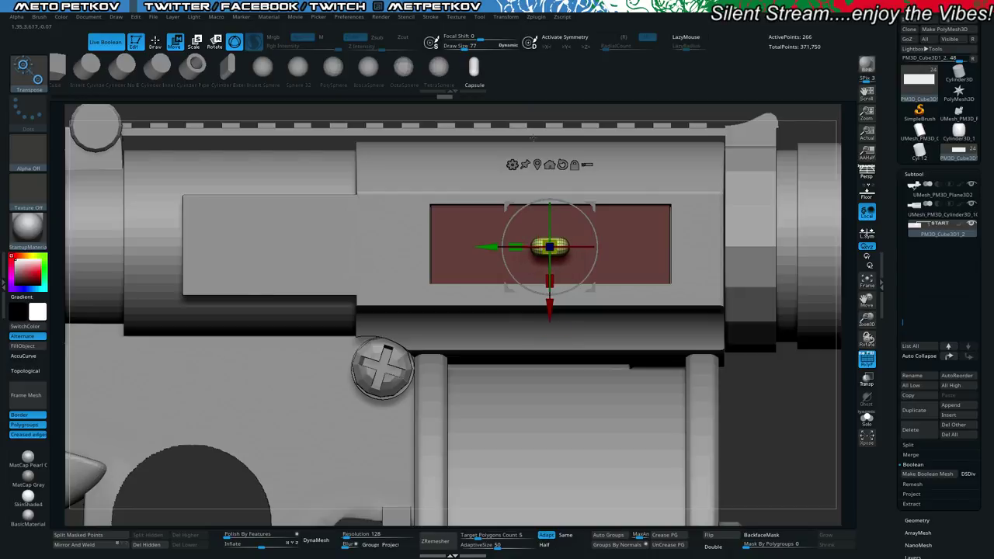
# Try to mask half of the capsule and stretch the other half toward the front of the pocket.
pyautogui.keyDown('ctrl'); pyautogui.moveTo(552, 150); pyautogui.dragTo(595, 379); pyautogui.keyUp('ctrl')
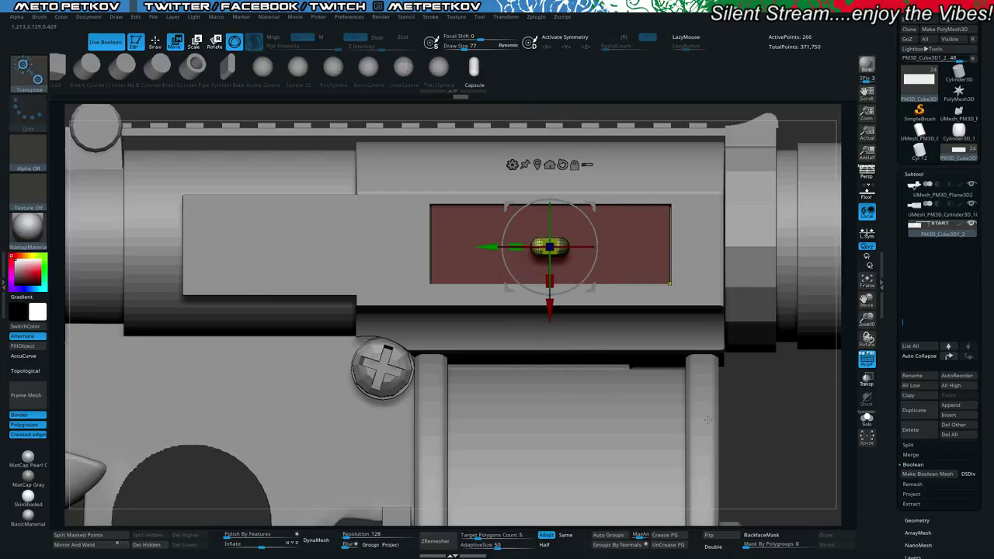
pyautogui.keyDown('ctrl'); pyautogui.click(596, 332); pyautogui.keyUp('ctrl')
pyautogui.moveTo(481, 247); pyautogui.dragTo(588, 246)
pyautogui.hotkey('ctrl', 'z')
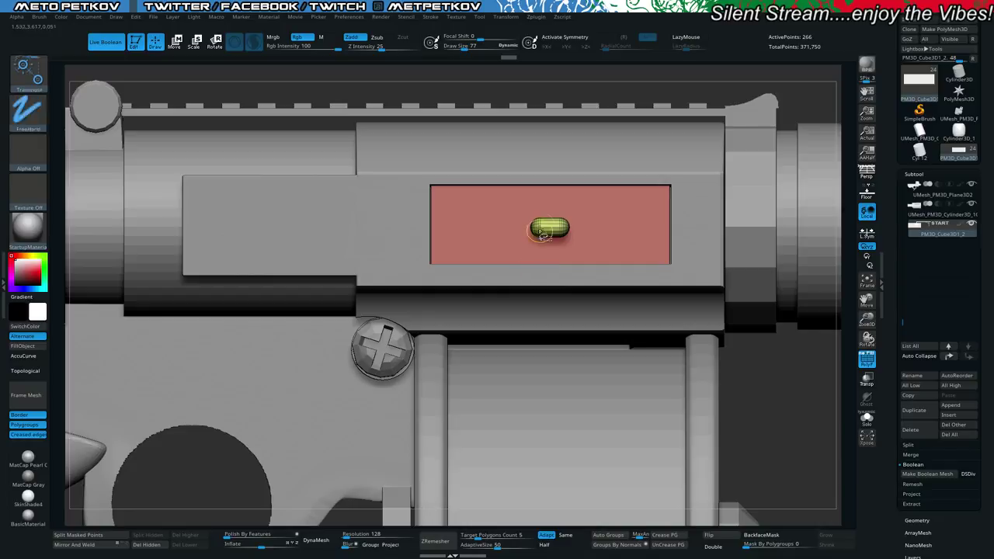
# Split the capsule into its own subtool, order it below the insert cube and set it to subtract from the cube.
pyautogui.keyDown('ctrl'); pyautogui.keyDown('shift'); pyautogui.click(542, 225); pyautogui.keyUp('shift'); pyautogui.keyUp('ctrl')
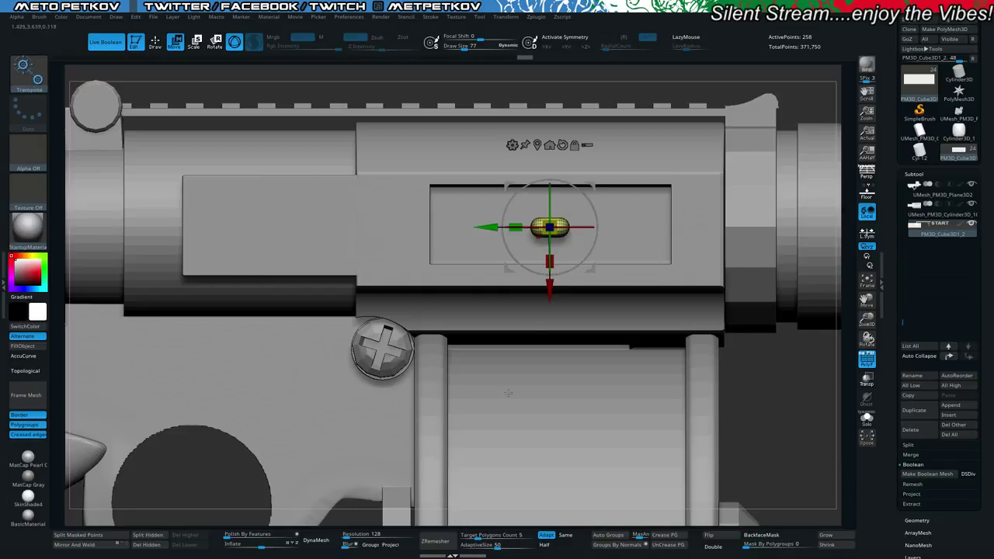
pyautogui.click(148, 534)
pyautogui.click(921, 245)
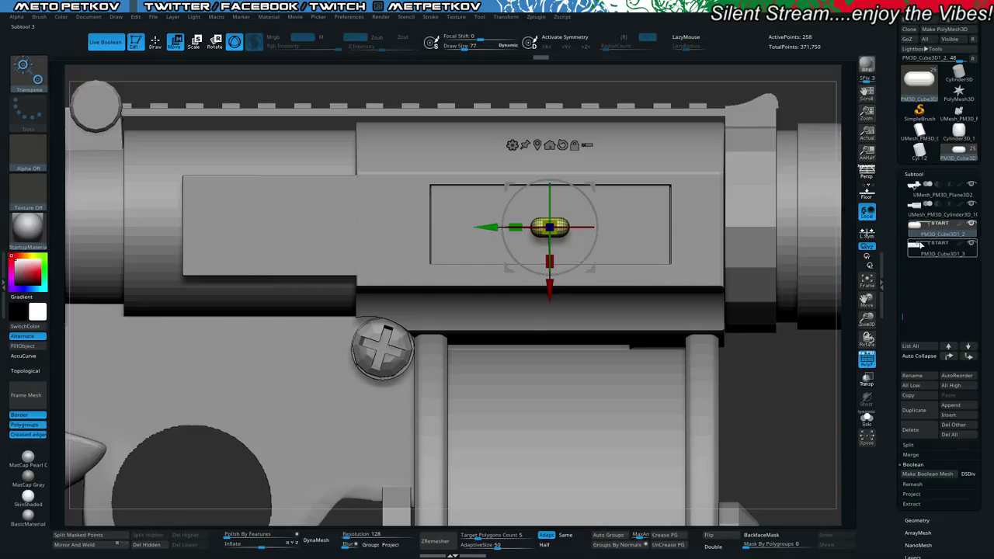
pyautogui.click(949, 357)
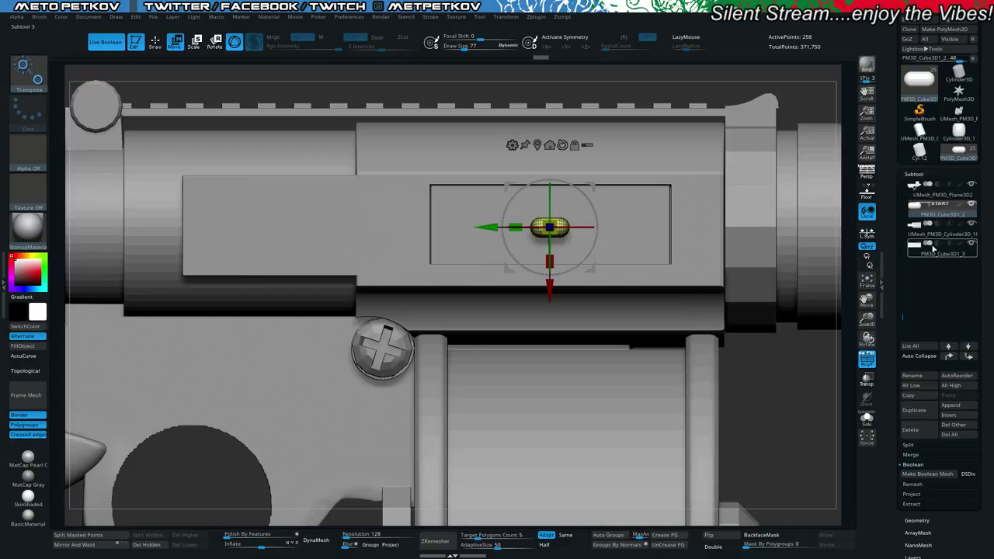
pyautogui.click(969, 356)
pyautogui.click(969, 356)
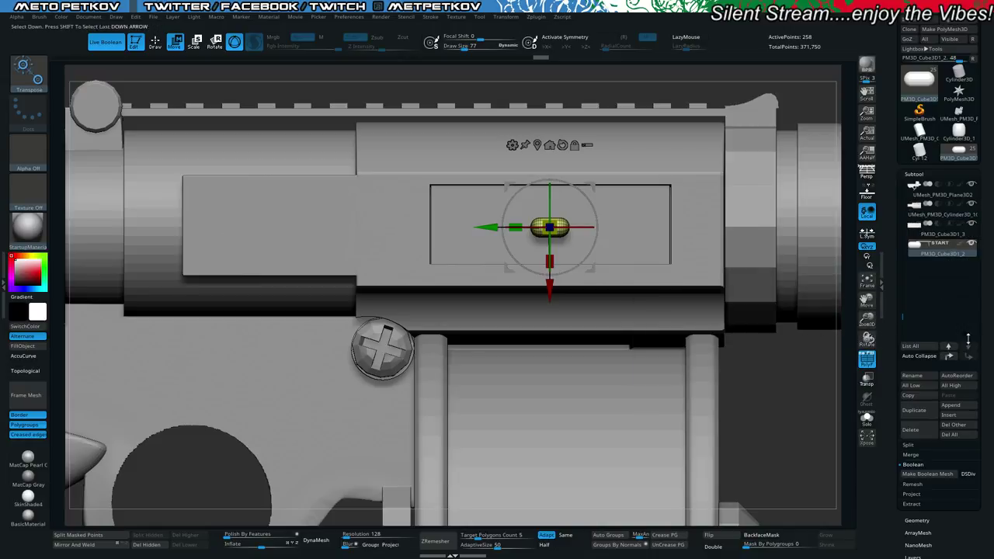
pyautogui.click(919, 226)
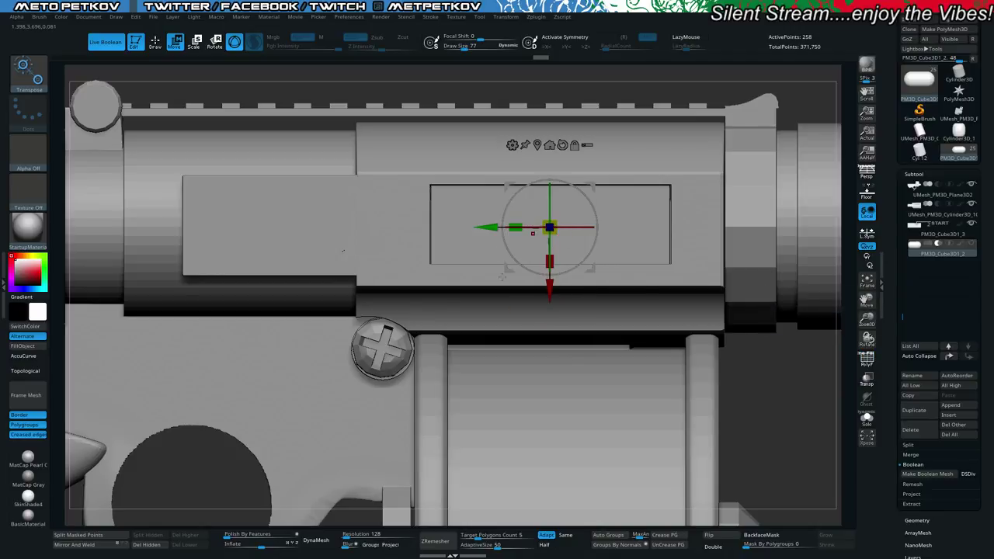
pyautogui.moveTo(730, 360); pyautogui.dragTo(729, 360)
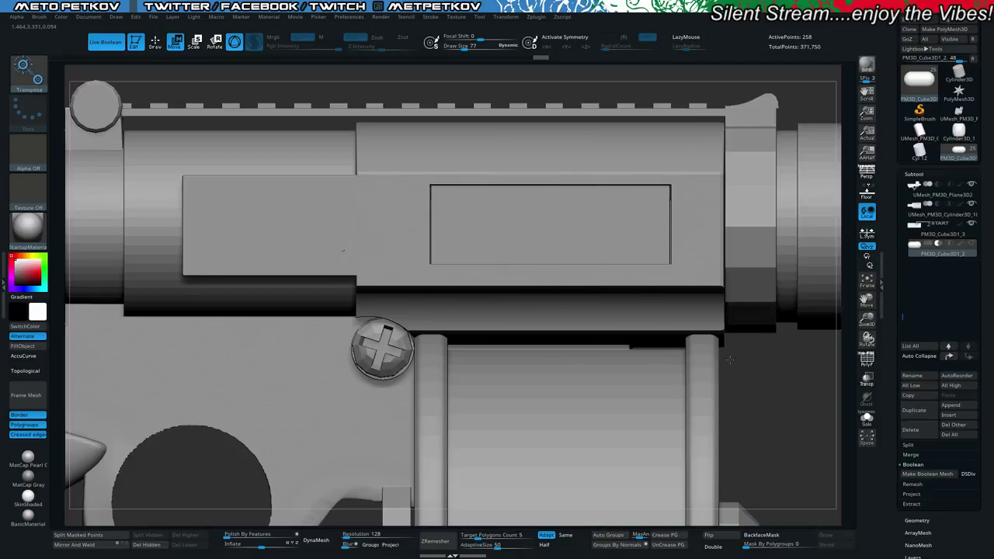
# Mask half of the capsule and stretch its front end past the pocket's front edge.
pyautogui.moveTo(766, 405); pyautogui.dragTo(546, 171)
pyautogui.hotkey('alt', 'shift', 's')
pyautogui.hotkey('alt', 'shift', 's')
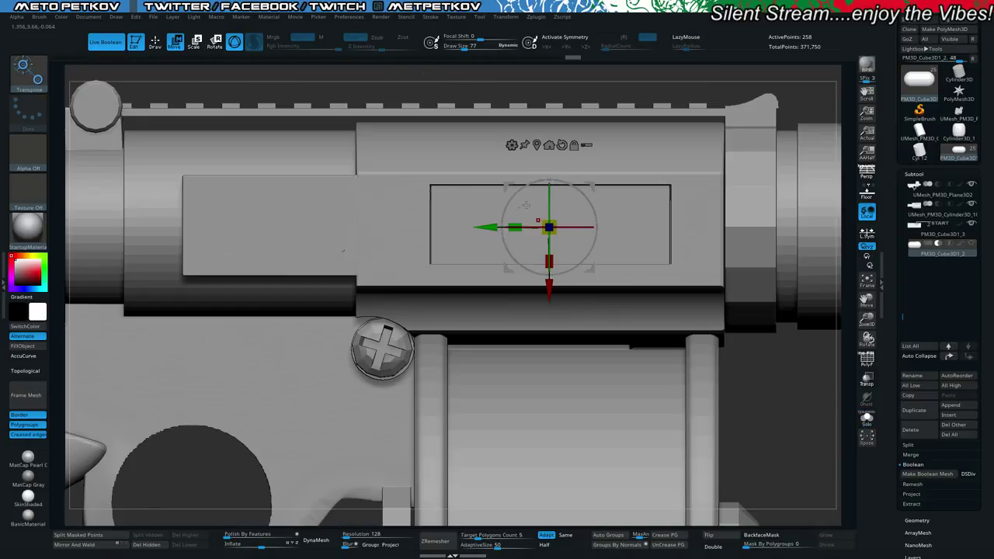
pyautogui.moveTo(493, 231); pyautogui.dragTo(640, 231)
# Set the capsule to additive and fine-tune its depth and vertical position on the insert.
pyautogui.moveTo(738, 340); pyautogui.dragTo(766, 351)
pyautogui.moveTo(723, 239)
pyautogui.mouseDown()
pyautogui.moveTo(750, 253)
pyautogui.moveTo(721, 239)
pyautogui.mouseUp()
pyautogui.moveTo(752, 322)
pyautogui.mouseDown()
pyautogui.moveTo(744, 316)
pyautogui.moveTo(764, 325)
pyautogui.mouseUp()
pyautogui.moveTo(731, 230); pyautogui.dragTo(727, 229)
pyautogui.click(927, 244)
pyautogui.moveTo(680, 289); pyautogui.dragTo(679, 290)
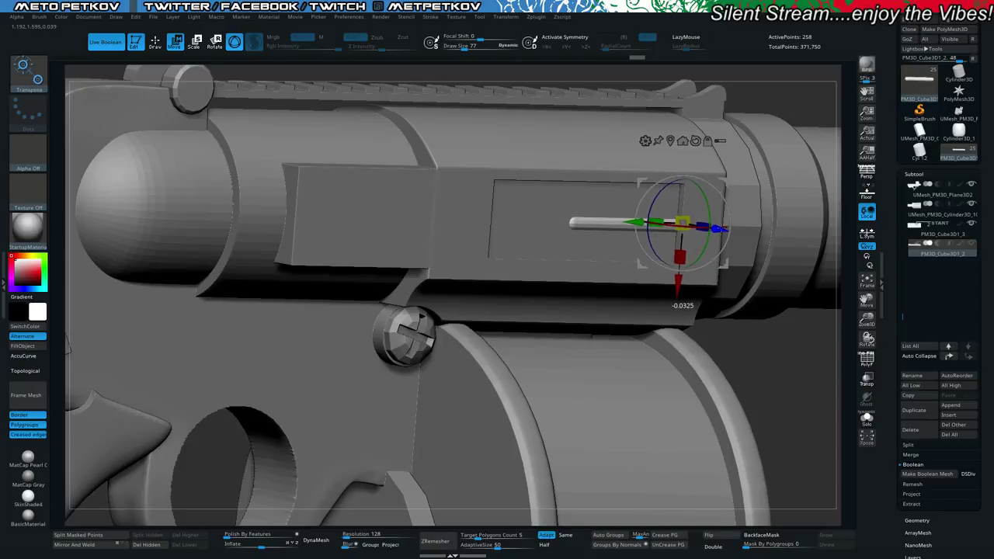
# Mask the capsule's rear part and pull its front end back toward the pocket's front edge.
pyautogui.moveTo(774, 357); pyautogui.dragTo(754, 339)
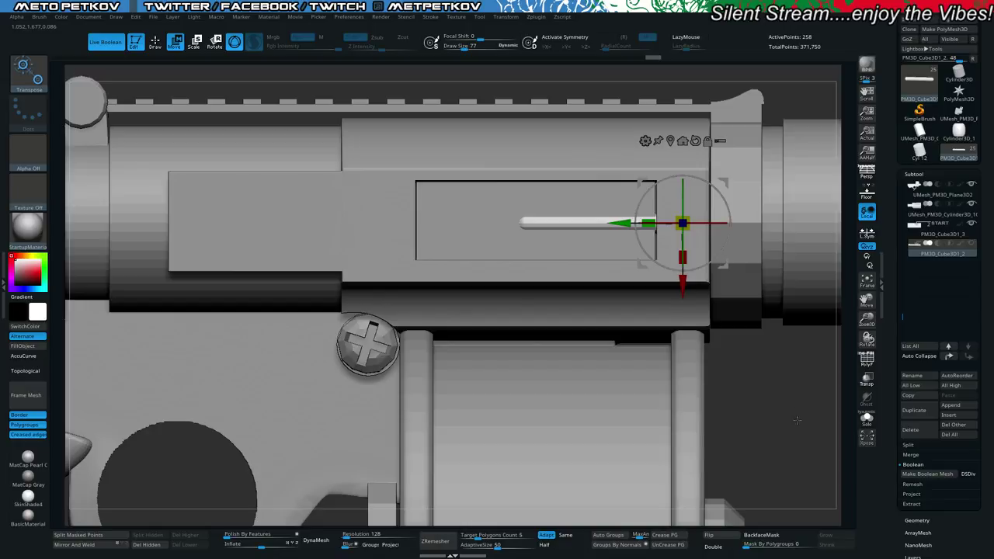
pyautogui.hotkey('alt', 's')
pyautogui.keyDown('ctrl'); pyautogui.moveTo(792, 429); pyautogui.dragTo(749, 270); pyautogui.keyUp('ctrl')
pyautogui.hotkey('alt', 's')
pyautogui.keyDown('ctrl'); pyautogui.moveTo(783, 410); pyautogui.dragTo(741, 295); pyautogui.keyUp('ctrl')
pyautogui.hotkey('alt', 's')
pyautogui.keyDown('ctrl'); pyautogui.moveTo(776, 394); pyautogui.dragTo(651, 149); pyautogui.keyUp('ctrl')
pyautogui.keyDown('ctrl'); pyautogui.click(614, 127); pyautogui.keyUp('ctrl')
pyautogui.hotkey('alt', 's')
pyautogui.moveTo(618, 222); pyautogui.dragTo(582, 215)
pyautogui.hotkey('alt', 's')
# Hide the capsule's rounded front cap and delete the hidden polygons, leaving the front end open.
pyautogui.moveTo(756, 368); pyautogui.dragTo(720, 365, button='right')
pyautogui.press('q')
pyautogui.moveTo(657, 330)
pyautogui.mouseDown(button='right')
pyautogui.moveTo(699, 441)
pyautogui.moveTo(596, 437)
pyautogui.mouseUp(button='right')
pyautogui.hotkey('shift', 'f')
pyautogui.keyDown('ctrl'); pyautogui.keyDown('shift'); pyautogui.moveTo(693, 414); pyautogui.dragTo(584, 147); pyautogui.keyUp('shift'); pyautogui.keyUp('ctrl')
pyautogui.moveTo(738, 342); pyautogui.dragTo(657, 349, button='right')
pyautogui.click(146, 545)
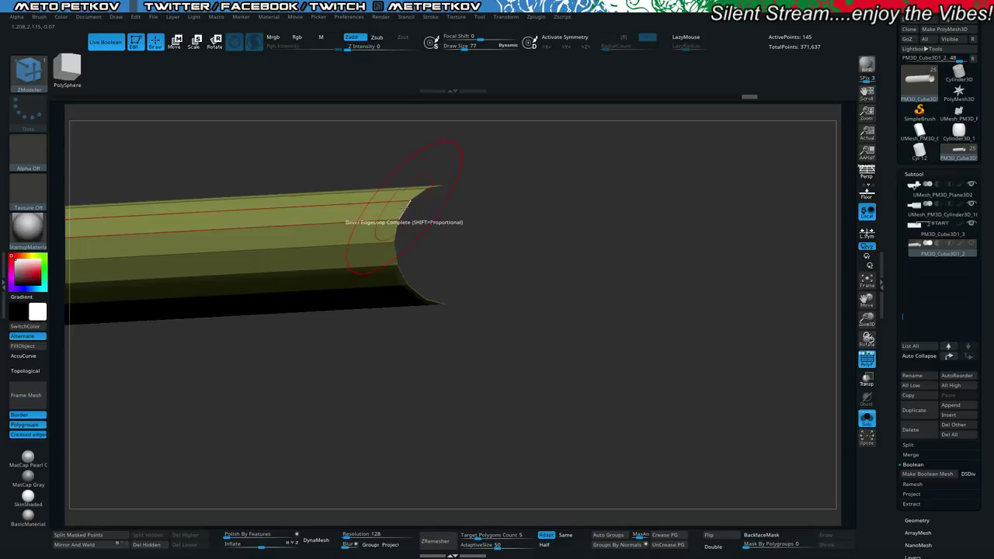
# Cap the rod's open front end with ZModeler's Close Convex Hole action and return to the whole gun.
pyautogui.press('space')
pyautogui.click(296, 248)
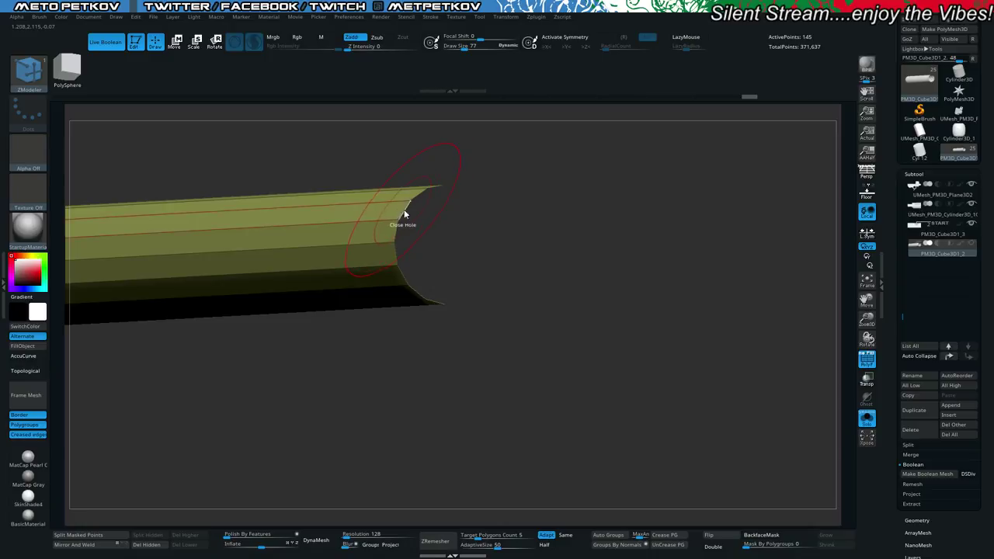
pyautogui.press('space')
pyautogui.press('space')
pyautogui.click(382, 317)
pyautogui.click(404, 211)
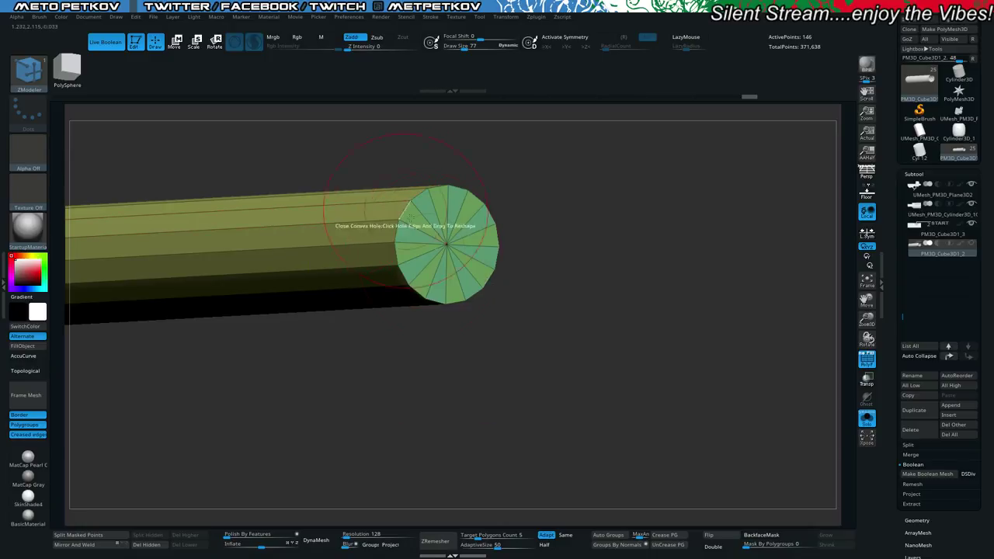
pyautogui.moveTo(482, 381); pyautogui.dragTo(499, 388)
pyautogui.hotkey('alt', 's')
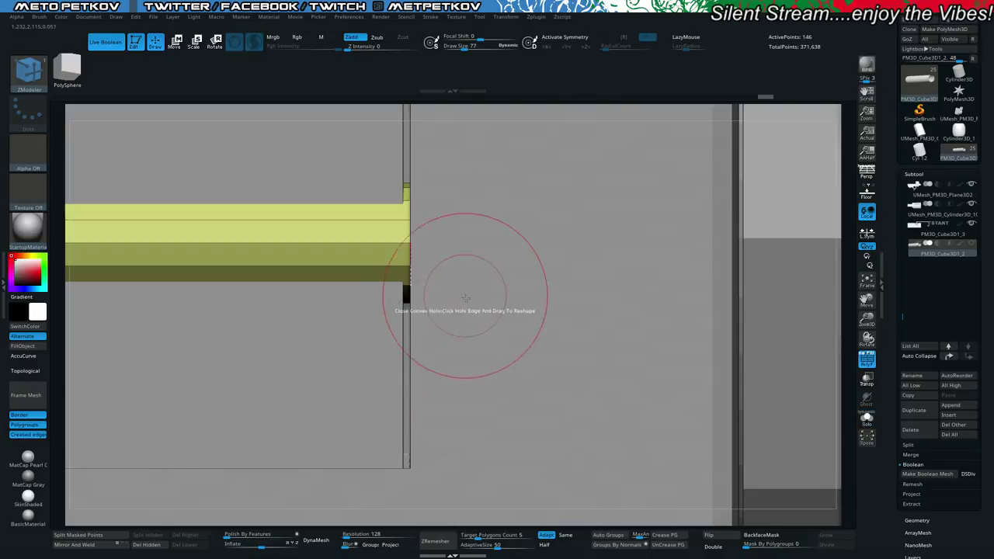
pyautogui.press('f')
pyautogui.press('f')
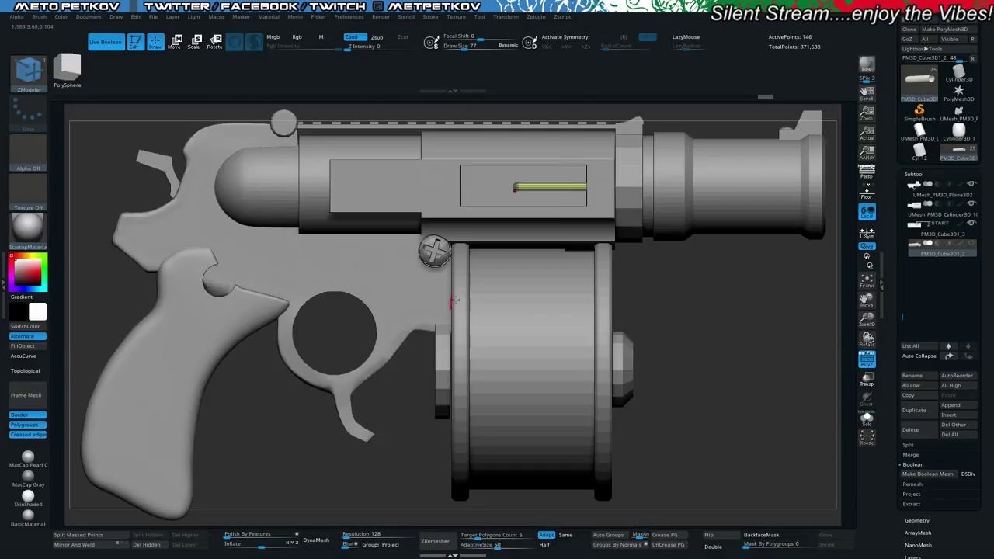
# Mask the rod's front end, finely adjust the unmasked section, and clear the mask.
pyautogui.keyDown('alt'); pyautogui.moveTo(674, 283); pyautogui.dragTo(705, 333); pyautogui.keyUp('alt')
pyautogui.keyDown('ctrl'); pyautogui.moveTo(754, 380); pyautogui.dragTo(615, 138); pyautogui.keyUp('ctrl')
pyautogui.press('w')
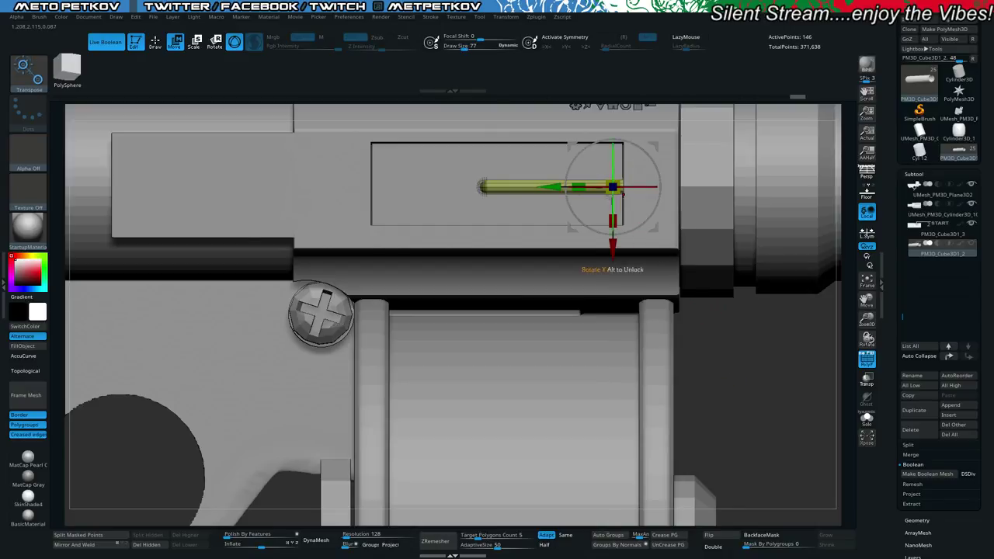
pyautogui.moveTo(612, 247); pyautogui.dragTo(613, 247)
pyautogui.keyDown('ctrl'); pyautogui.click(731, 419); pyautogui.keyUp('ctrl')
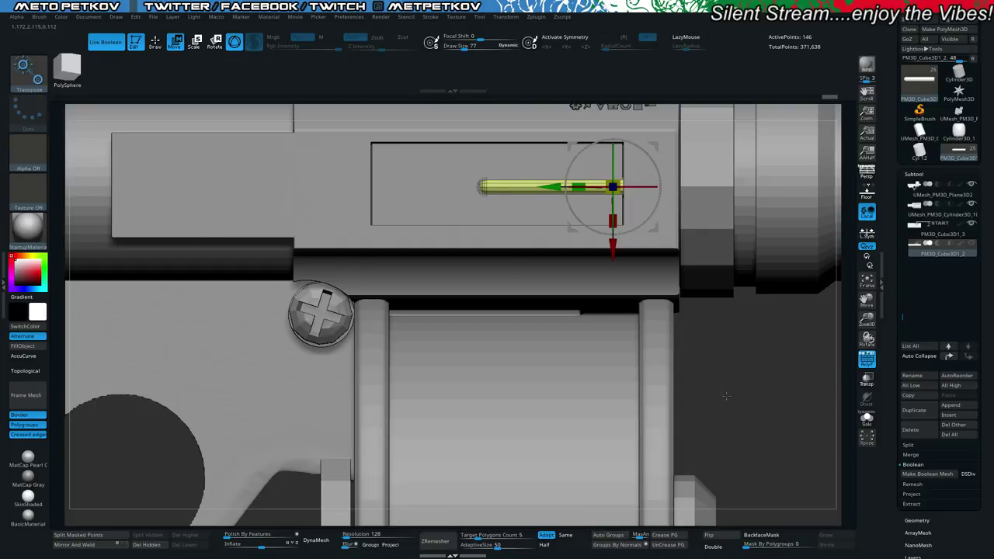
# Regroup the rod's polygons by normals and crease the polygroup borders.
pyautogui.hotkey('shift', 'f')
pyautogui.moveTo(704, 405)
pyautogui.mouseDown()
pyautogui.moveTo(734, 407)
pyautogui.moveTo(709, 386)
pyautogui.moveTo(730, 406)
pyautogui.mouseUp()
pyautogui.press('q')
pyautogui.click(623, 547)
pyautogui.click(662, 537)
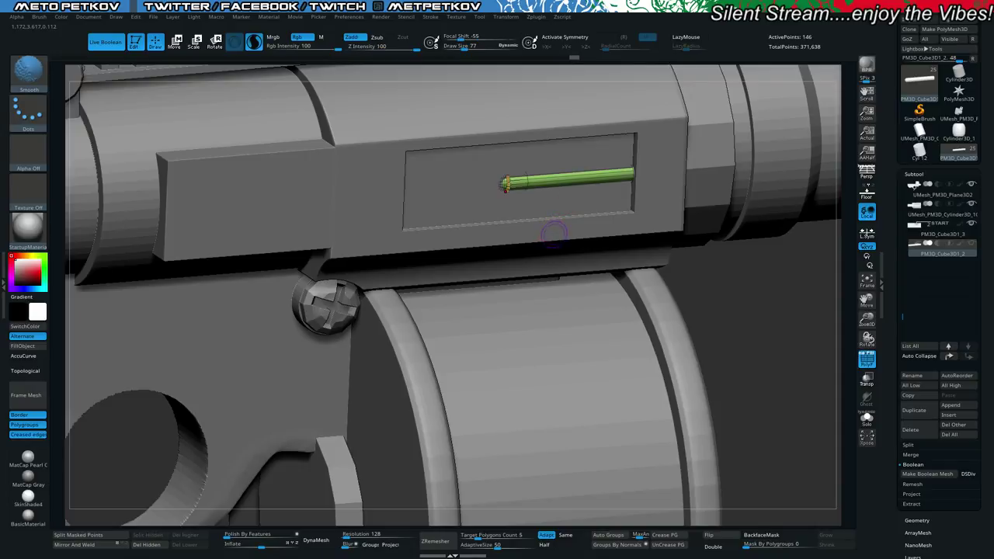
# Move the rod outward by about 0.05 so it stands out further from the insert's face.
pyautogui.press('w')
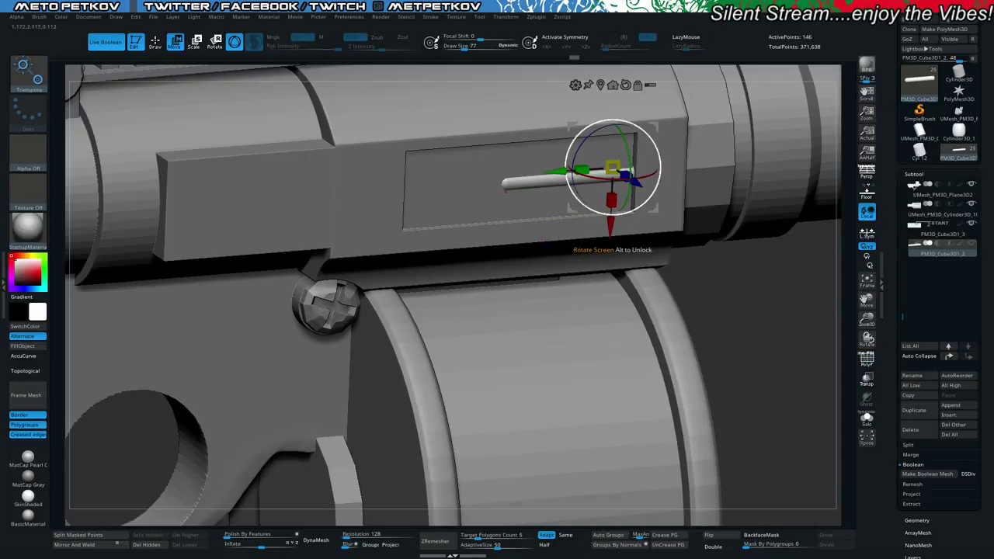
pyautogui.moveTo(635, 180); pyautogui.dragTo(638, 184)
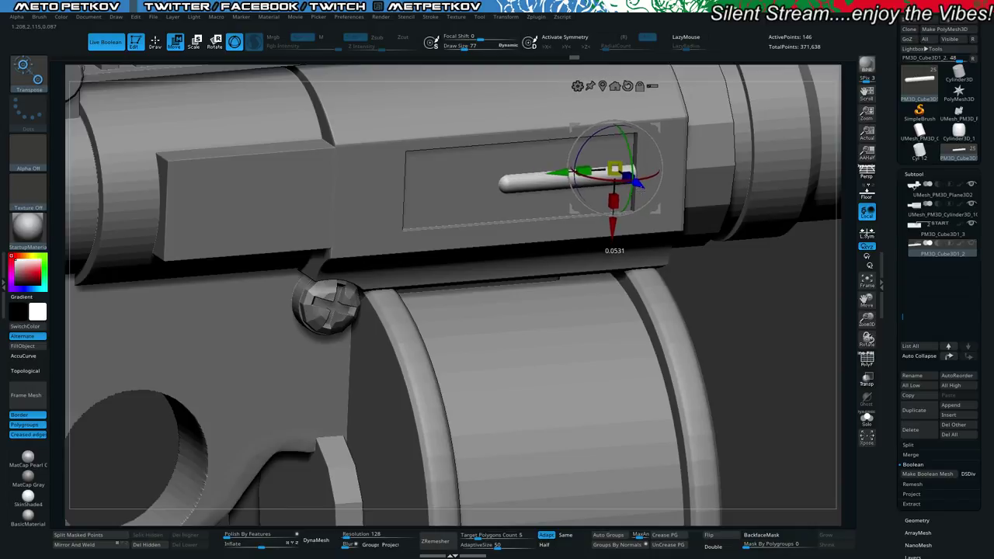
pyautogui.moveTo(685, 263); pyautogui.dragTo(756, 316)
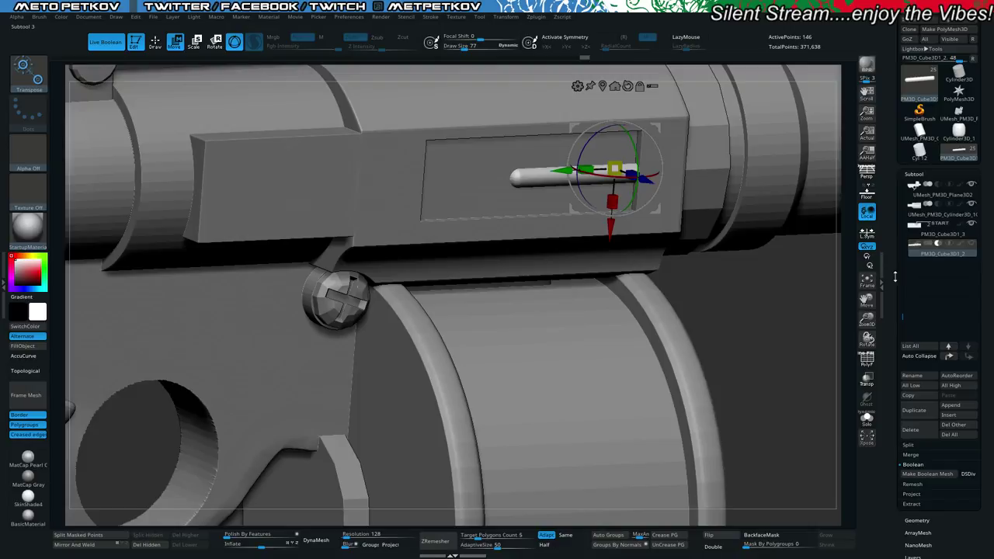
# Move the capsule rod slightly further outward to make its groove in the recessed insert shallower.
pyautogui.moveTo(645, 179); pyautogui.dragTo(650, 181)
pyautogui.moveTo(615, 227); pyautogui.dragTo(616, 227)
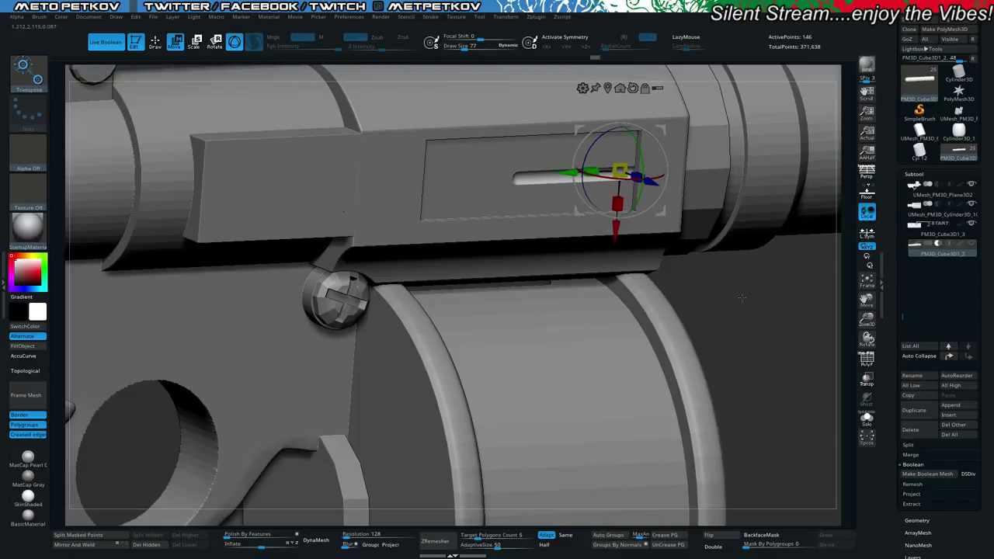
pyautogui.keyDown('shift'); pyautogui.moveTo(742, 297); pyautogui.dragTo(720, 277); pyautogui.keyUp('shift')
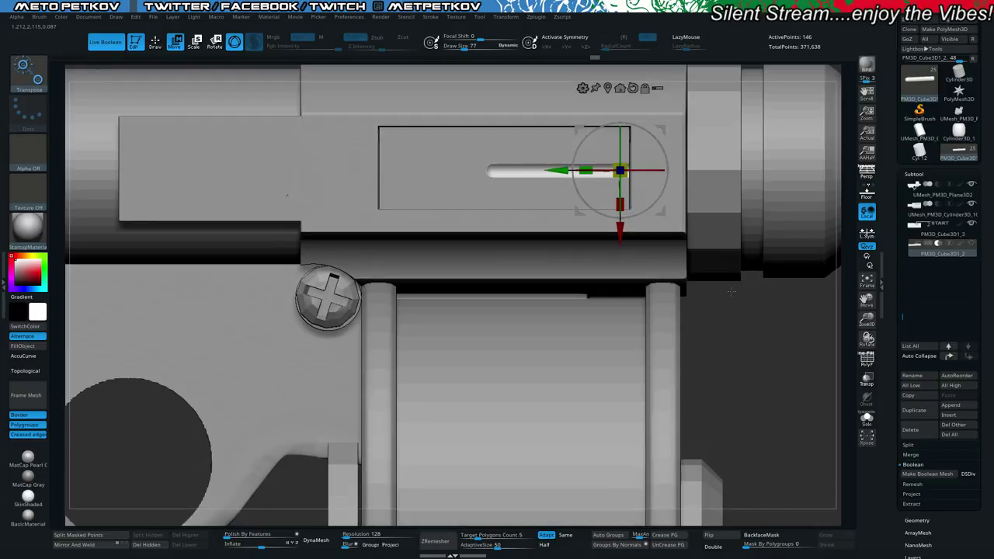
pyautogui.press('b')
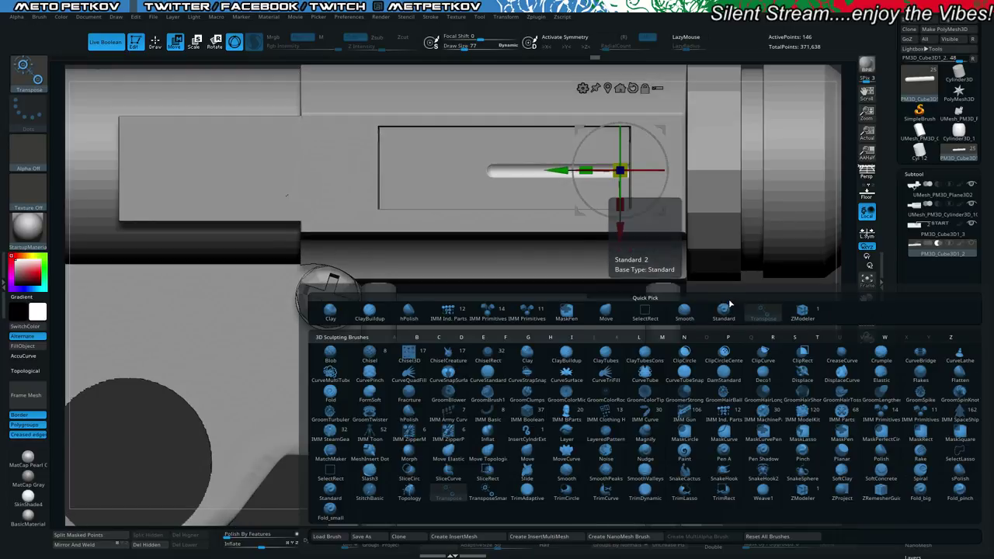
pyautogui.press('i')
pyautogui.press('n')
pyautogui.press('space')
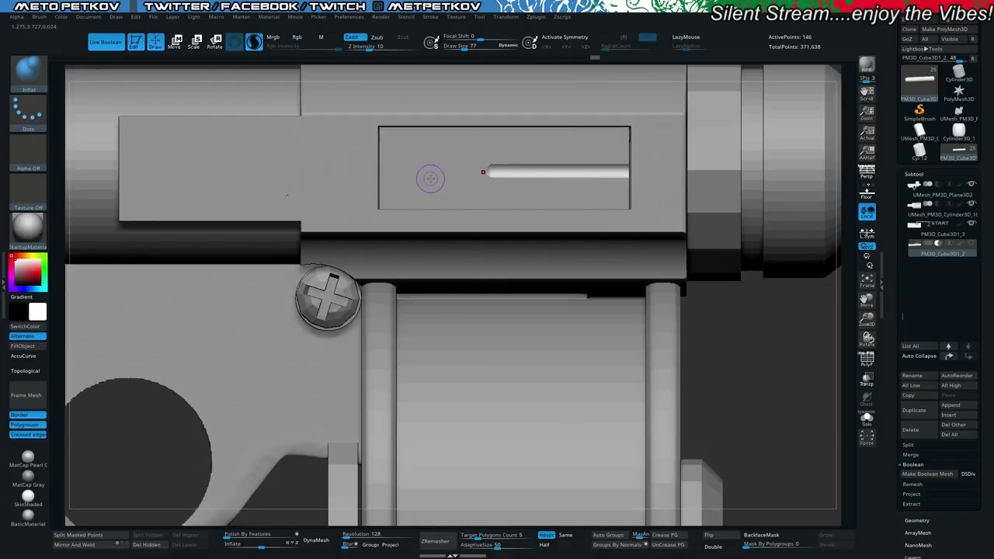
pyautogui.press('b')
pyautogui.press('i')
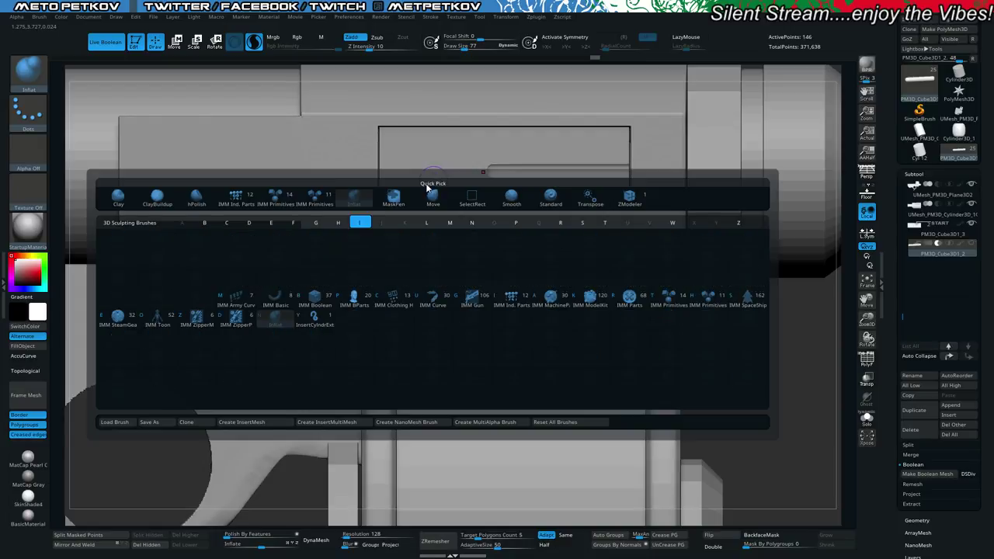
pyautogui.click(306, 201)
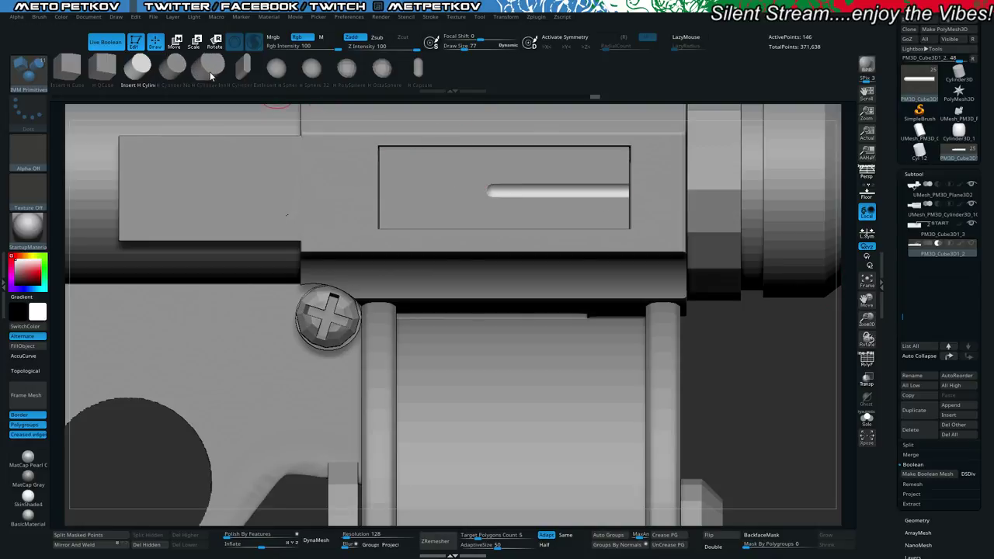
# Load the 14-mesh IMM Primitives brush and choose its Insert Cylinder mesh.
pyautogui.press('b')
pyautogui.press('i')
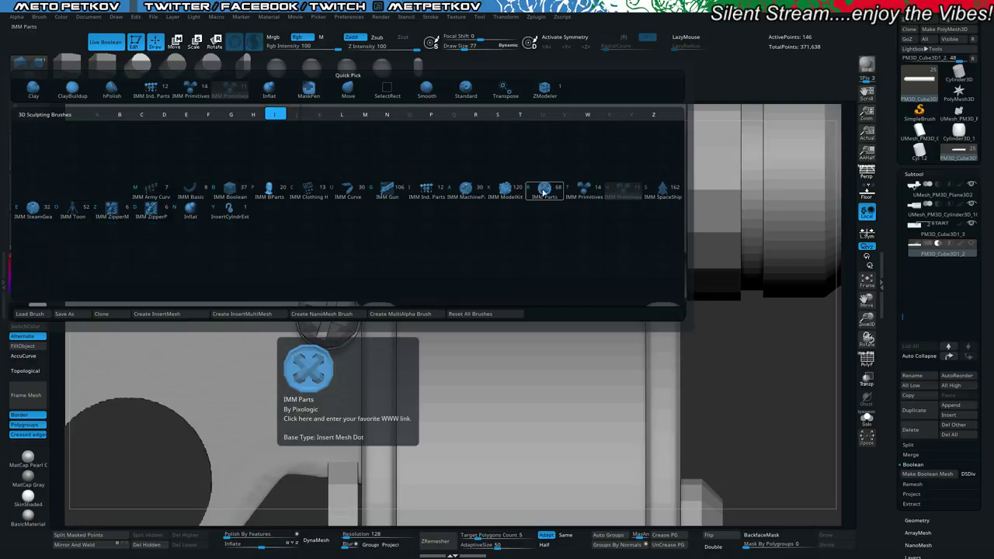
pyautogui.click(580, 197)
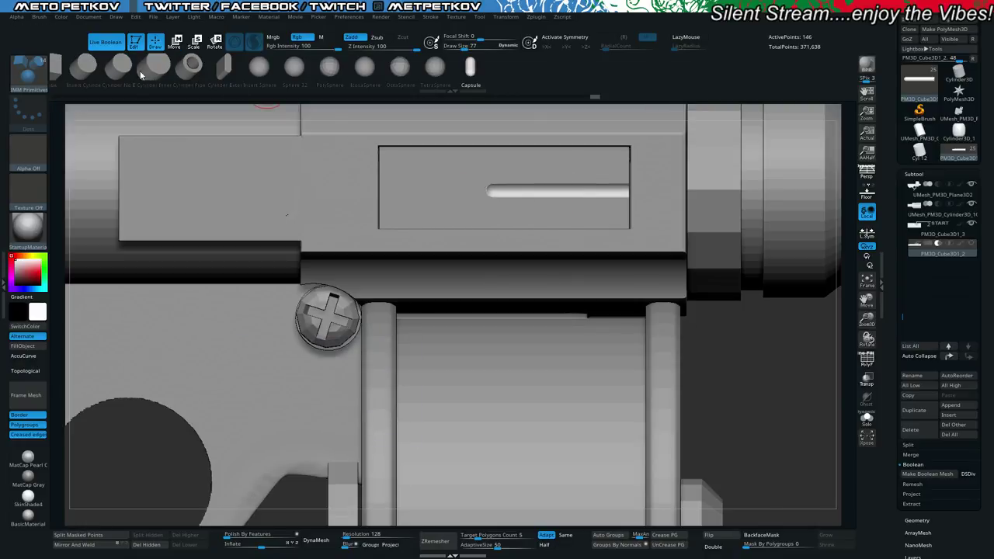
pyautogui.moveTo(141, 75); pyautogui.dragTo(304, 88)
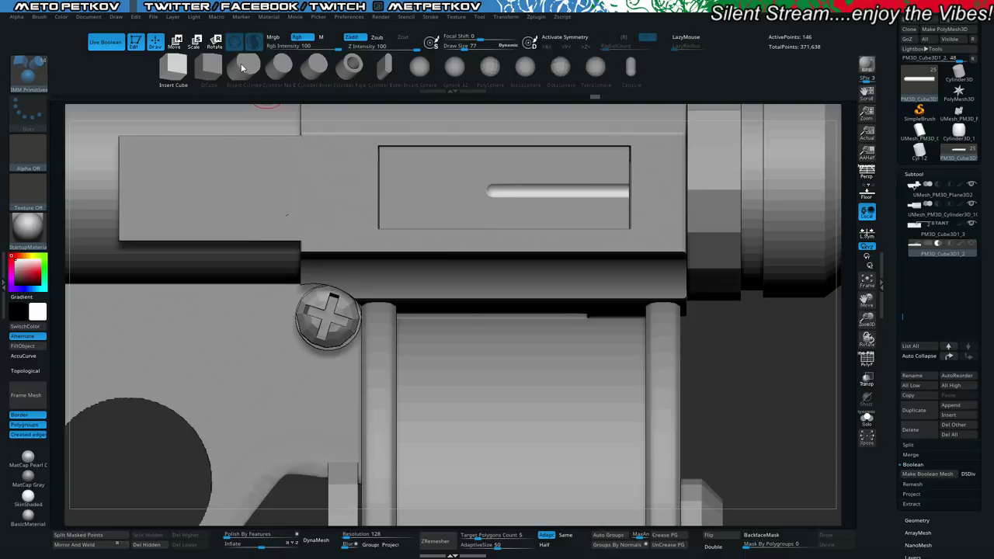
pyautogui.click(241, 69)
pyautogui.press('space')
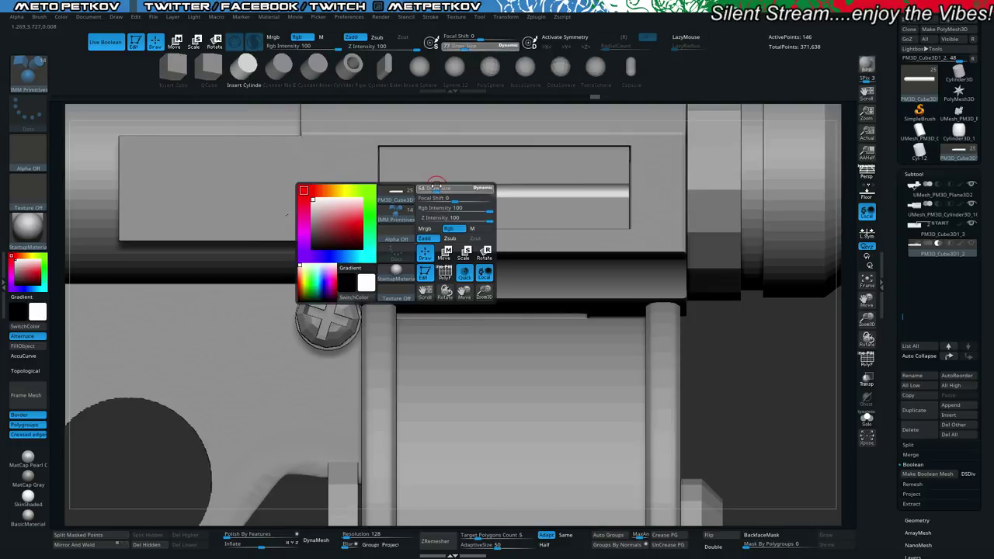
pyautogui.click(435, 187)
pyautogui.moveTo(493, 200); pyautogui.dragTo(512, 229)
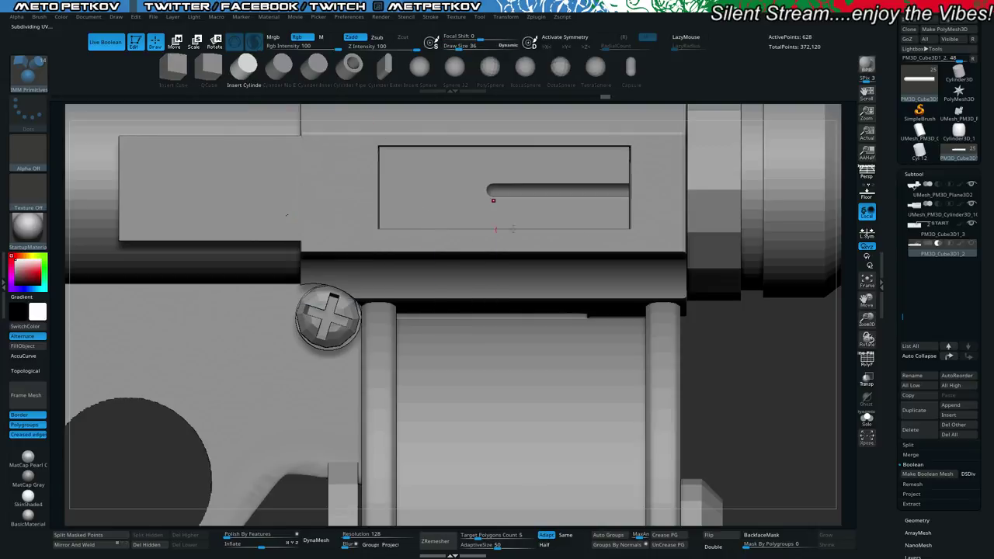
pyautogui.hotkey('ctrl', 'z')
pyautogui.hotkey('shift', 'f')
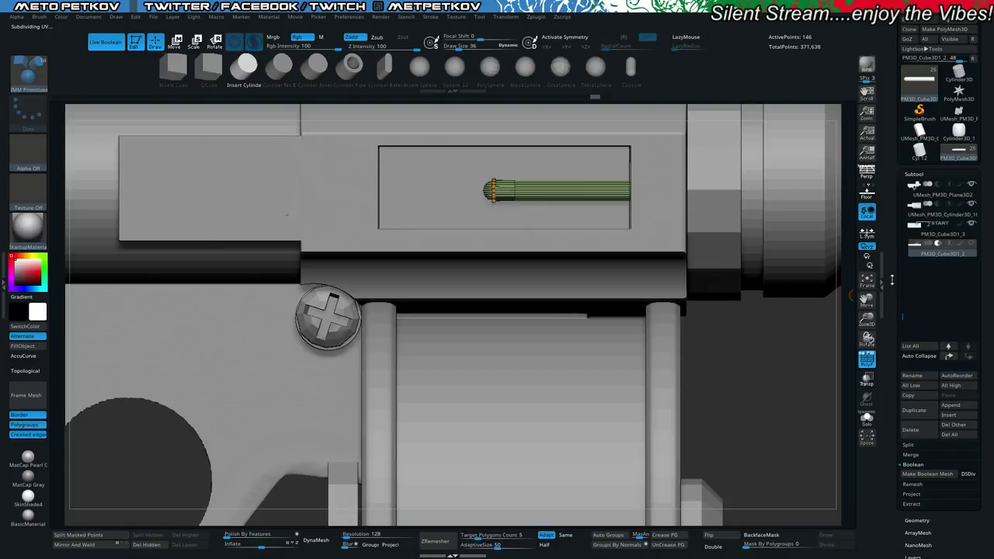
pyautogui.hotkey('shift', 'f')
# Make the recessed cube insert active and add a larger cylinder and a smaller one beside it on its face, using draw size 42 for the smaller.
pyautogui.click(926, 234)
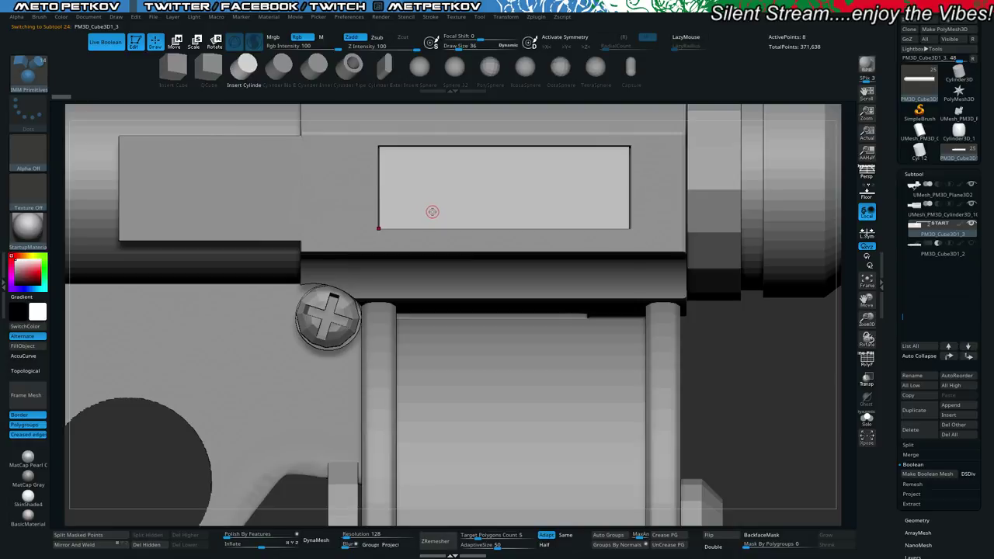
pyautogui.hotkey('alt', 's')
pyautogui.hotkey('alt', 's')
pyautogui.click(971, 244)
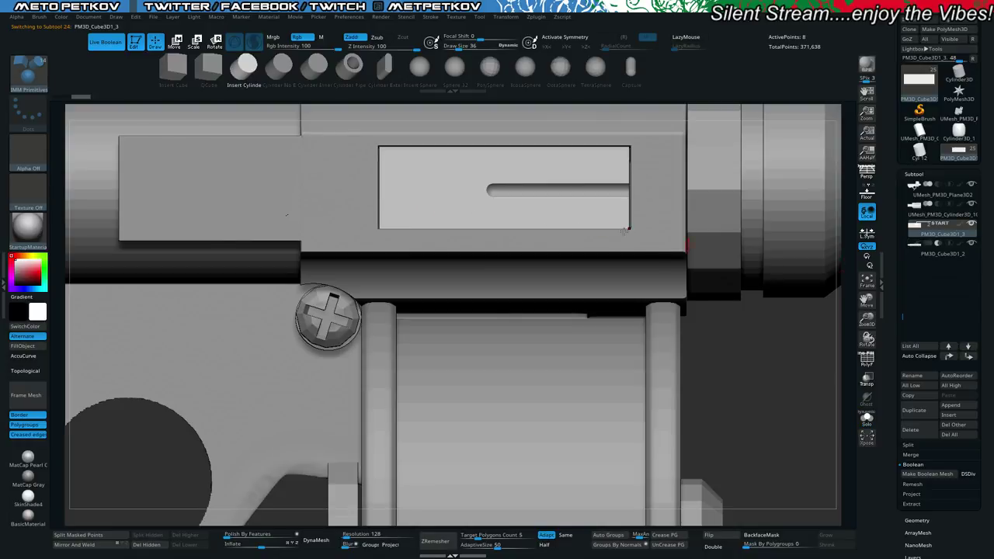
pyautogui.moveTo(430, 233)
pyautogui.mouseDown()
pyautogui.moveTo(446, 229)
pyautogui.moveTo(441, 206)
pyautogui.mouseUp()
pyautogui.keyDown('alt'); pyautogui.click(439, 206); pyautogui.keyUp('alt')
pyautogui.press('space')
pyautogui.moveTo(454, 253); pyautogui.dragTo(456, 252)
pyautogui.press('space')
pyautogui.moveTo(470, 212)
pyautogui.mouseDown()
pyautogui.moveTo(460, 213)
pyautogui.moveTo(481, 227)
pyautogui.mouseUp()
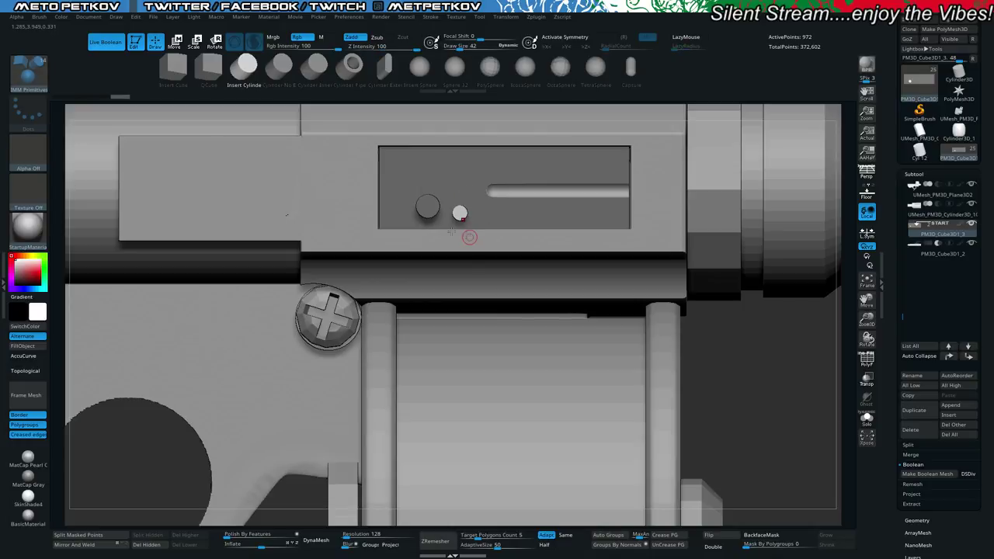
# Duplicate the small cylinder twice along the insert's length to make an evenly spaced row of three.
pyautogui.press('w')
pyautogui.keyDown('alt'); pyautogui.click(472, 130); pyautogui.keyUp('alt')
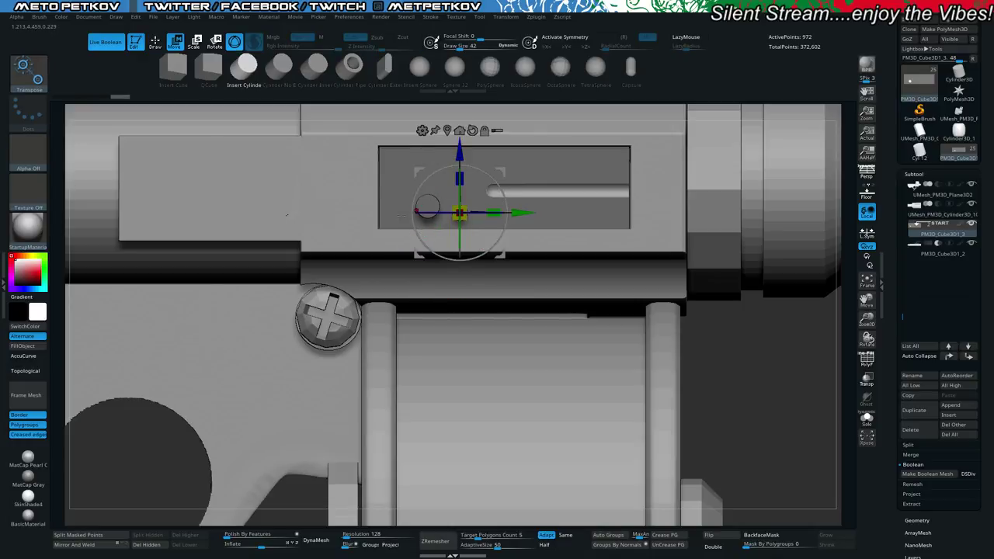
pyautogui.keyDown('ctrl'); pyautogui.moveTo(528, 213); pyautogui.dragTo(573, 212); pyautogui.keyUp('ctrl')
pyautogui.keyDown('ctrl'); pyautogui.moveTo(573, 212); pyautogui.dragTo(595, 213); pyautogui.keyUp('ctrl')
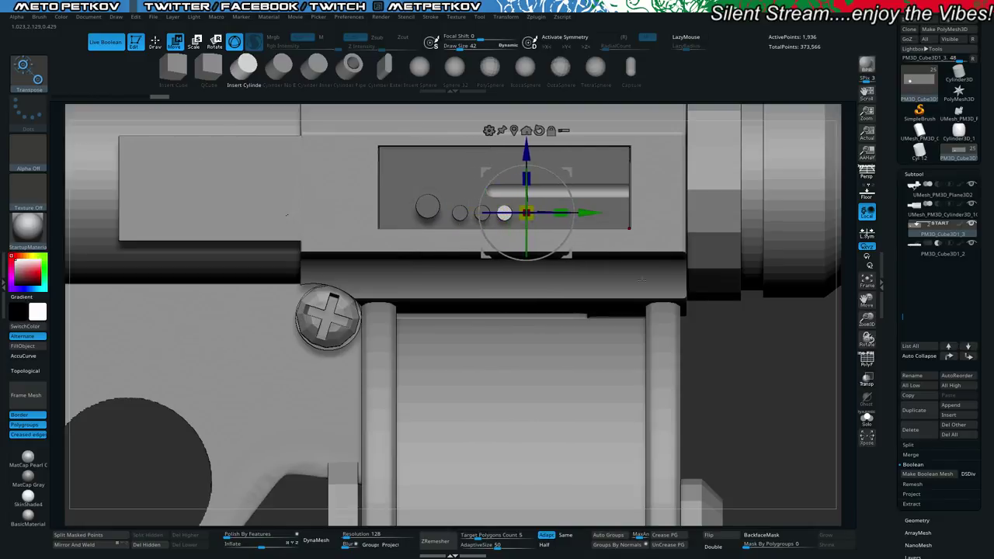
# Isolate the insert, hide the four cylinders on its face, and split them off into their own subtool.
pyautogui.moveTo(720, 373)
pyautogui.mouseDown()
pyautogui.moveTo(731, 402)
pyautogui.moveTo(717, 379)
pyautogui.moveTo(702, 376)
pyautogui.mouseUp()
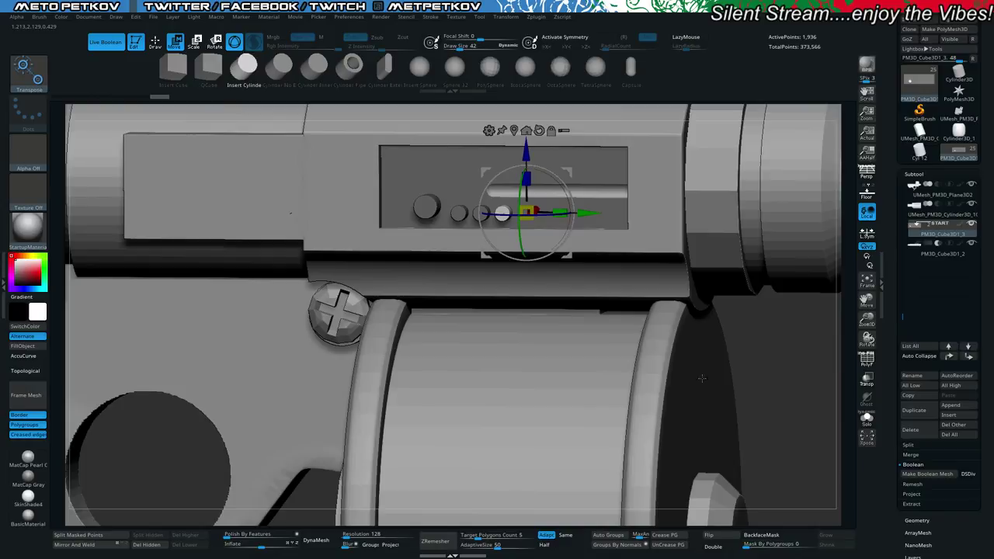
pyautogui.hotkey('shift', 's')
pyautogui.moveTo(440, 339); pyautogui.dragTo(404, 210)
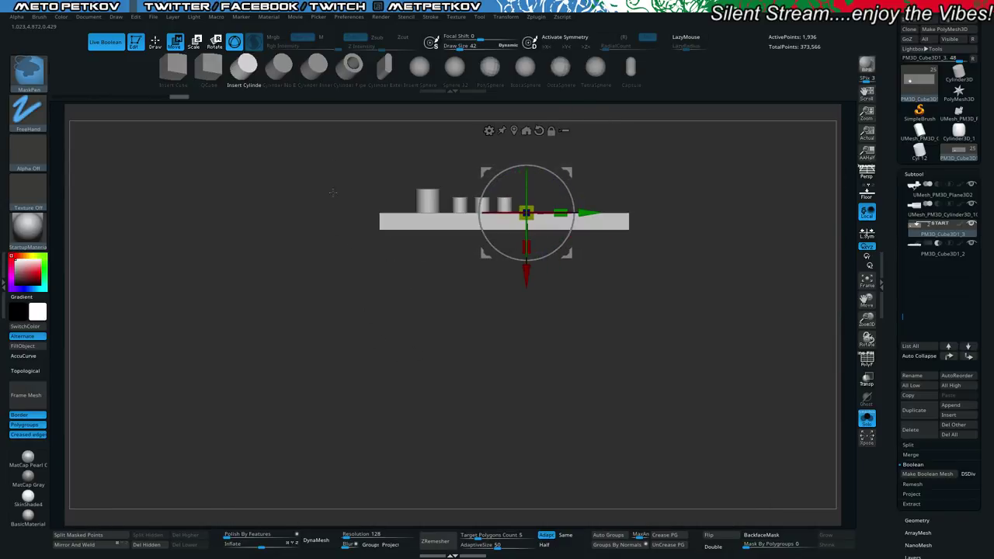
pyautogui.keyDown('ctrl'); pyautogui.keyDown('shift'); pyautogui.moveTo(430, 289); pyautogui.dragTo(344, 229); pyautogui.keyUp('shift'); pyautogui.keyUp('ctrl')
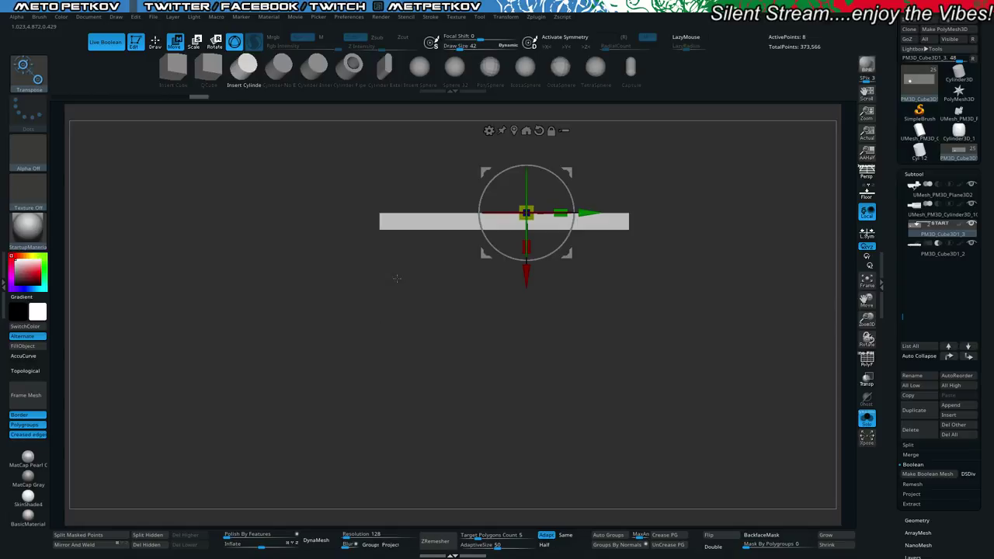
pyautogui.click(145, 538)
pyautogui.keyDown('shift'); pyautogui.moveTo(253, 320); pyautogui.dragTo(265, 375); pyautogui.keyUp('shift')
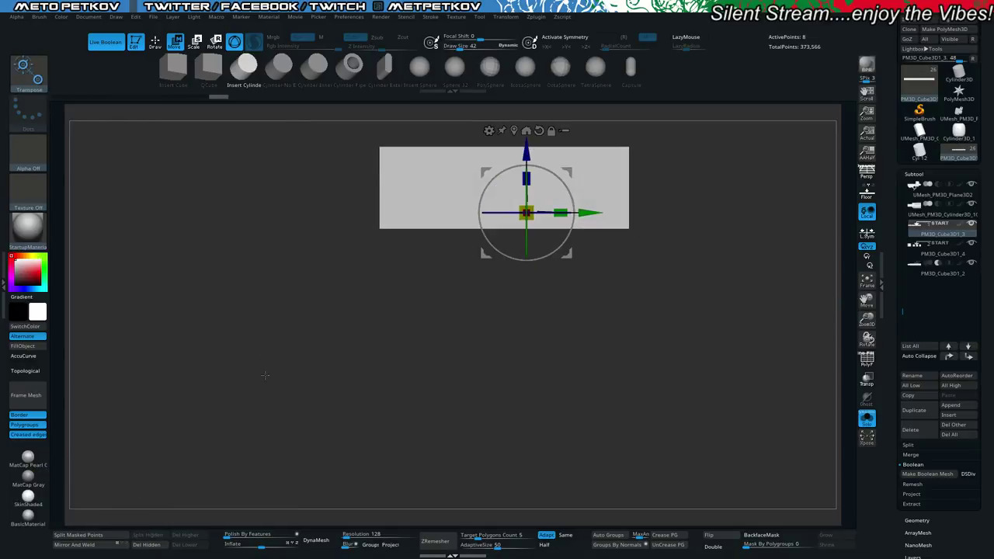
# Set the split-off cylinders to Boolean subtraction and make them the active subtool with the whole gun shown.
pyautogui.click(924, 246)
pyautogui.moveTo(536, 366); pyautogui.dragTo(675, 311)
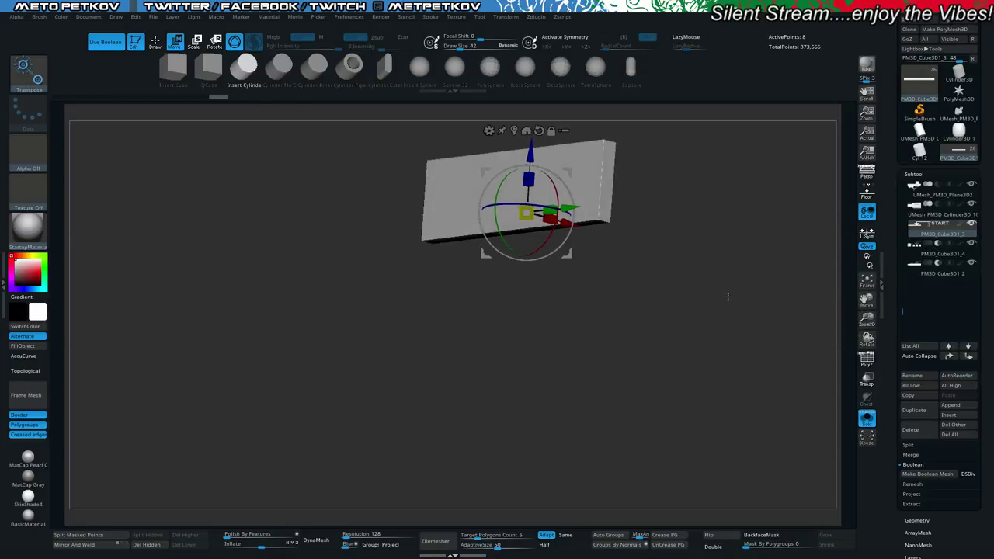
pyautogui.hotkey('alt', 's')
pyautogui.click(942, 254)
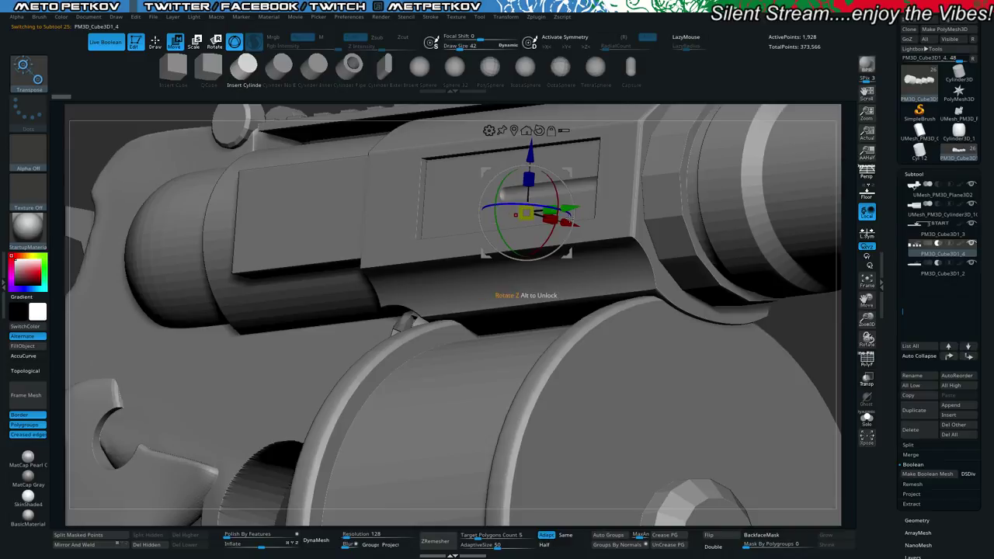
# Push the four cylinders inward along X so they cut round holes into the insert's face.
pyautogui.moveTo(569, 224)
pyautogui.mouseDown()
pyautogui.moveTo(581, 227)
pyautogui.moveTo(573, 225)
pyautogui.mouseUp()
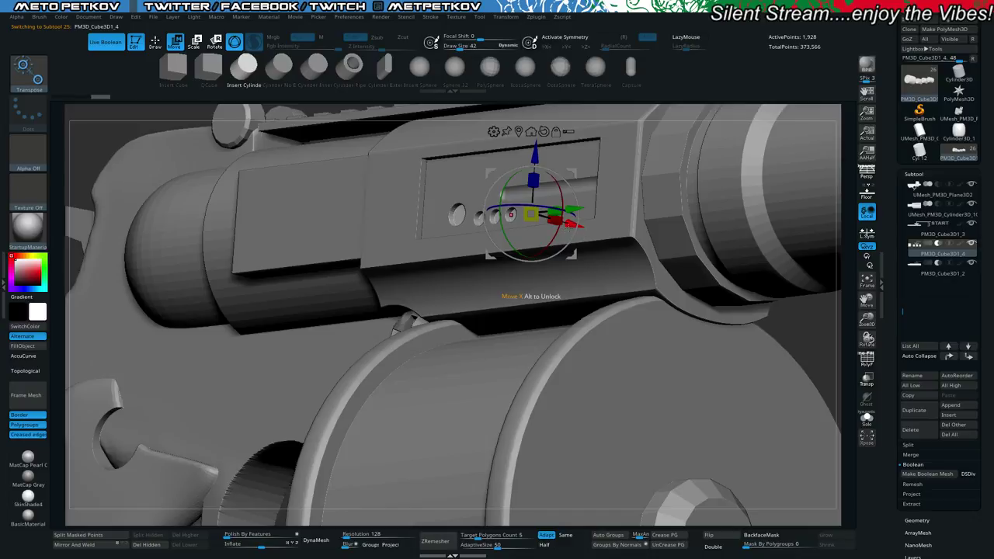
pyautogui.moveTo(571, 225); pyautogui.dragTo(581, 227)
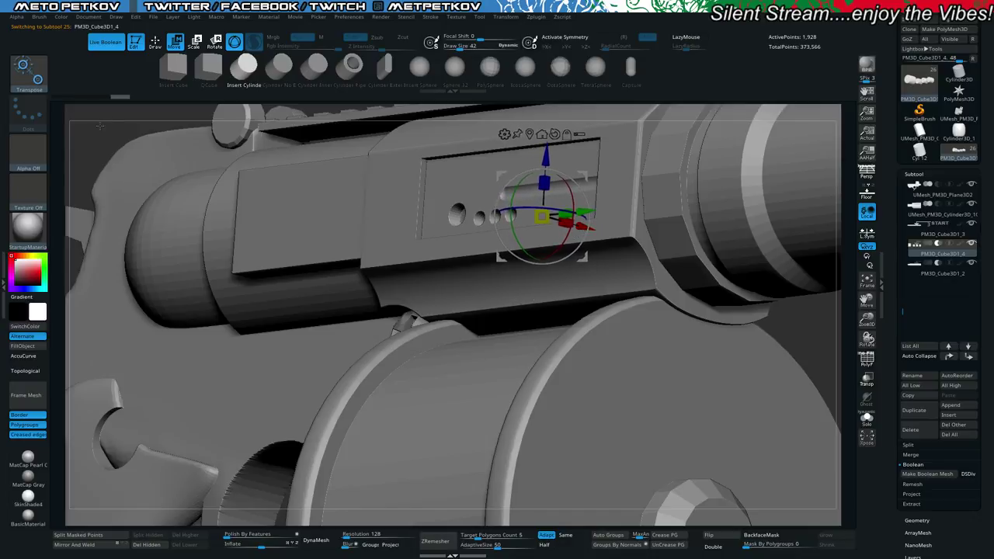
pyautogui.moveTo(99, 126); pyautogui.dragTo(162, 177)
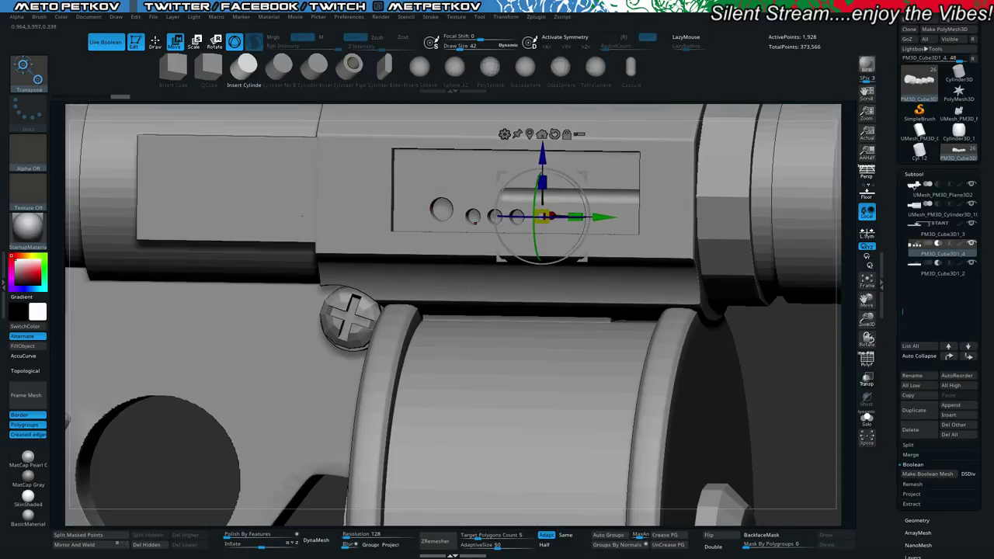
pyautogui.moveTo(751, 358); pyautogui.dragTo(766, 351)
# Mask the three small cylinders and move the large one above the groove, near the insert's upper front corner.
pyautogui.hotkey('alt', 's')
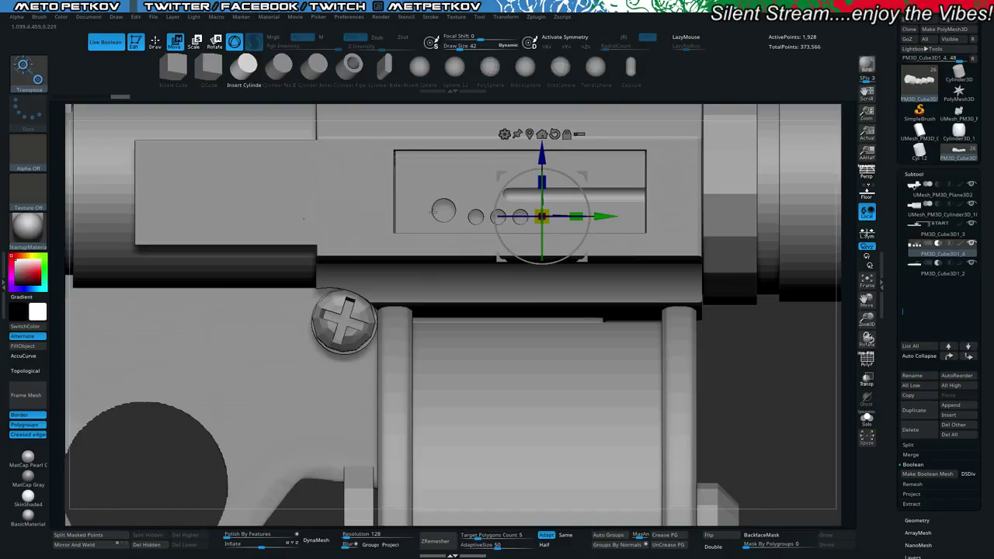
pyautogui.hotkey('alt', 's')
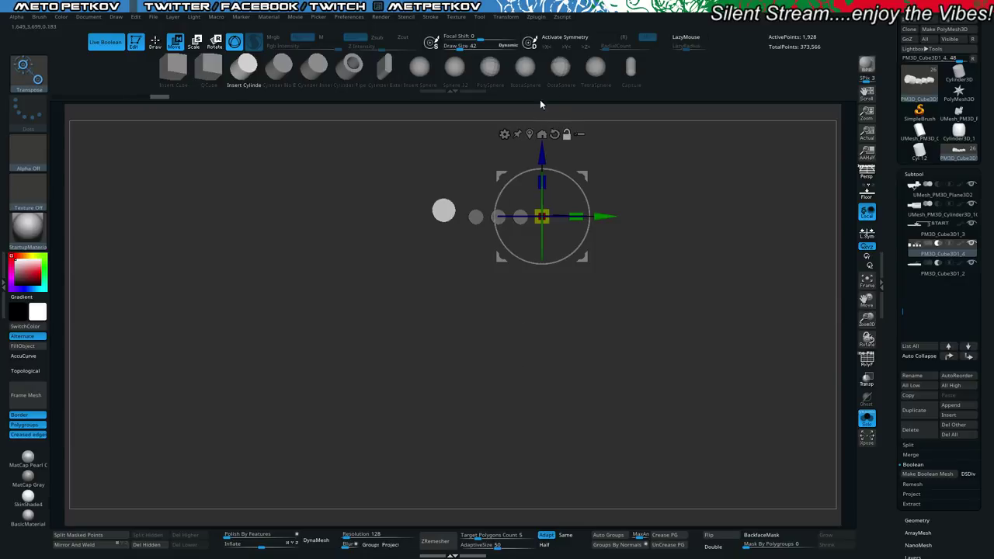
pyautogui.hotkey('alt', 's')
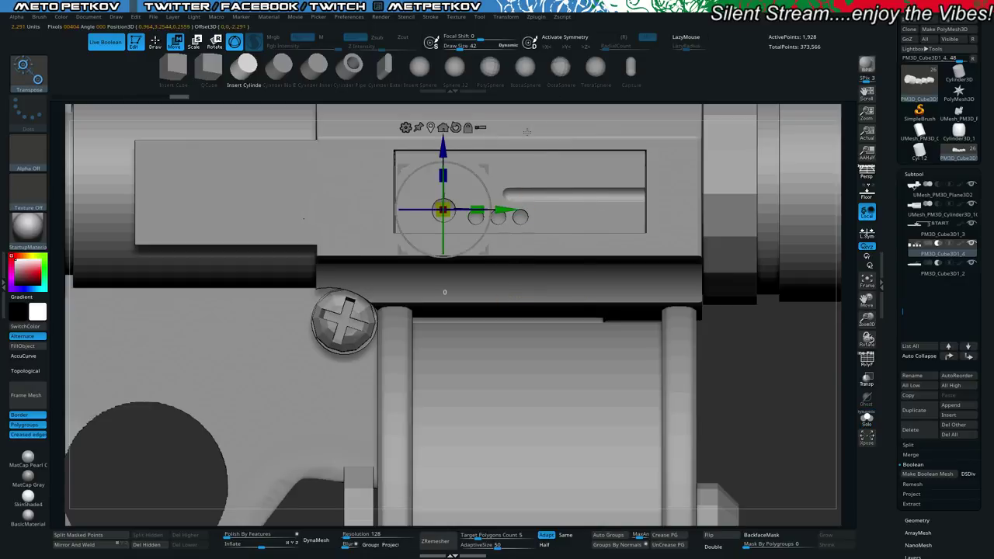
pyautogui.moveTo(402, 169); pyautogui.dragTo(580, 128)
# Invert the mask, move the row of three small cylinders about 0.69 toward the insert's rear end, and clear the mask.
pyautogui.keyDown('ctrl'); pyautogui.click(715, 392); pyautogui.keyUp('ctrl')
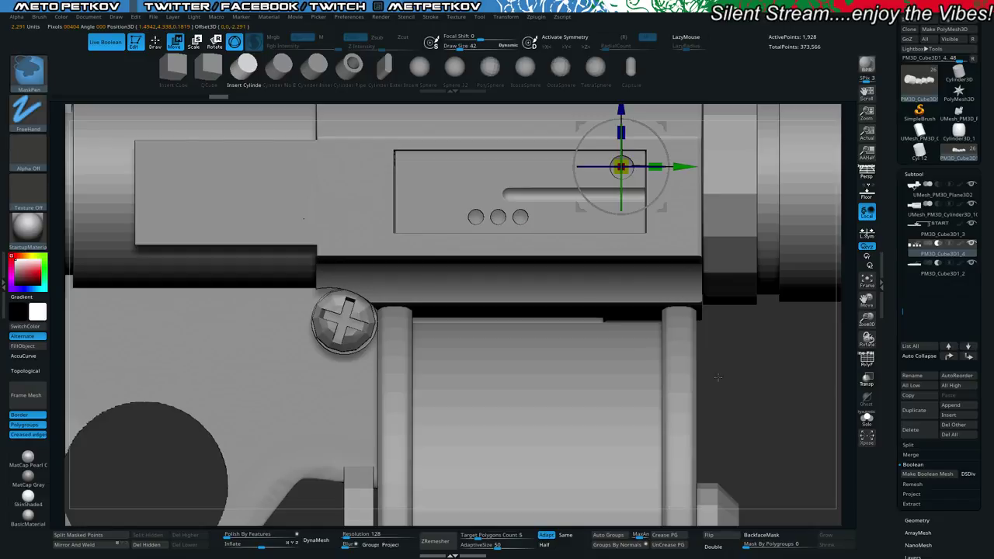
pyautogui.moveTo(683, 166); pyautogui.dragTo(620, 166)
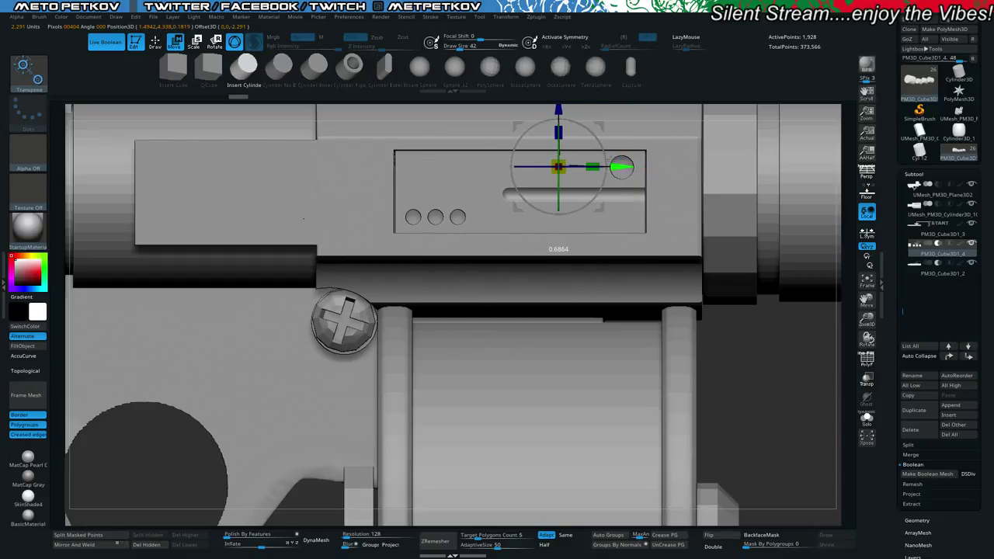
pyautogui.keyDown('ctrl'); pyautogui.moveTo(750, 403); pyautogui.dragTo(668, 323); pyautogui.keyUp('ctrl')
pyautogui.keyDown('ctrl'); pyautogui.moveTo(745, 389); pyautogui.dragTo(444, 195); pyautogui.keyUp('ctrl')
pyautogui.keyDown('ctrl'); pyautogui.click(446, 196); pyautogui.keyUp('ctrl')
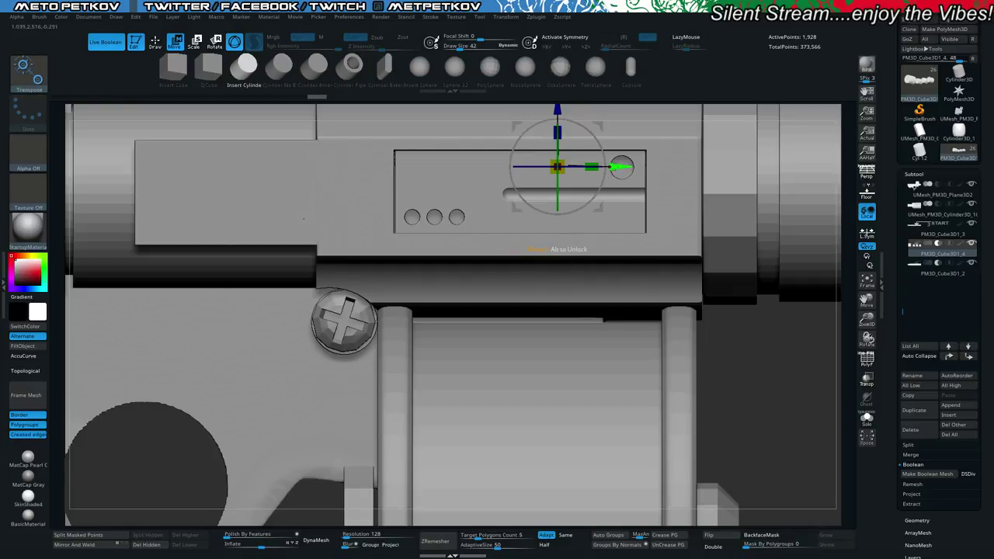
pyautogui.moveTo(627, 168); pyautogui.dragTo(759, 184)
pyautogui.hotkey('ctrl', 'z')
pyautogui.hotkey('ctrl', 'z')
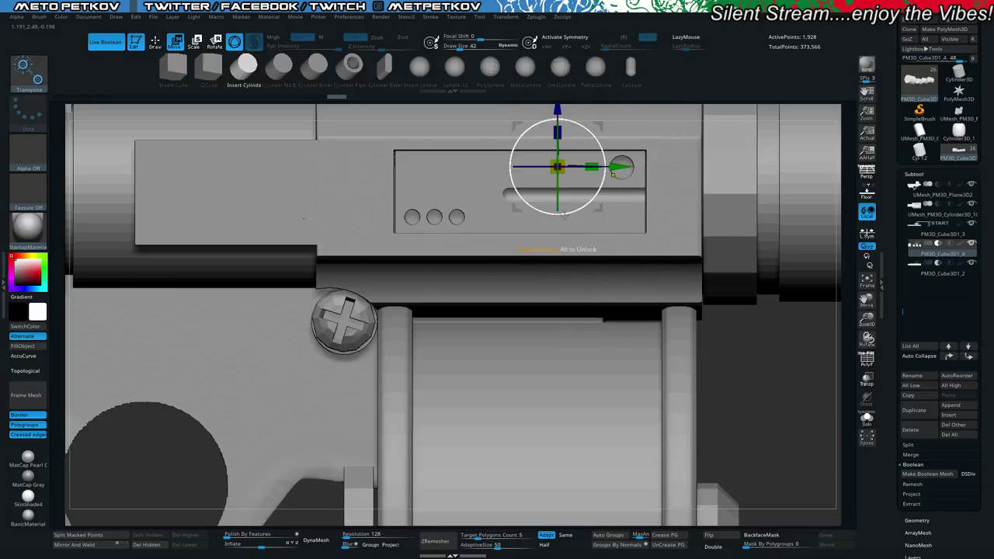
# Mask the large cylinder and duplicate the row of small cylinders as a staggered second row just above the first.
pyautogui.moveTo(747, 373)
pyautogui.keyDown('ctrl'); pyautogui.mouseDown()
pyautogui.moveTo(453, 194)
pyautogui.moveTo(718, 359)
pyautogui.moveTo(444, 200)
pyautogui.moveTo(444, 186)
pyautogui.mouseUp(); pyautogui.keyUp('ctrl')
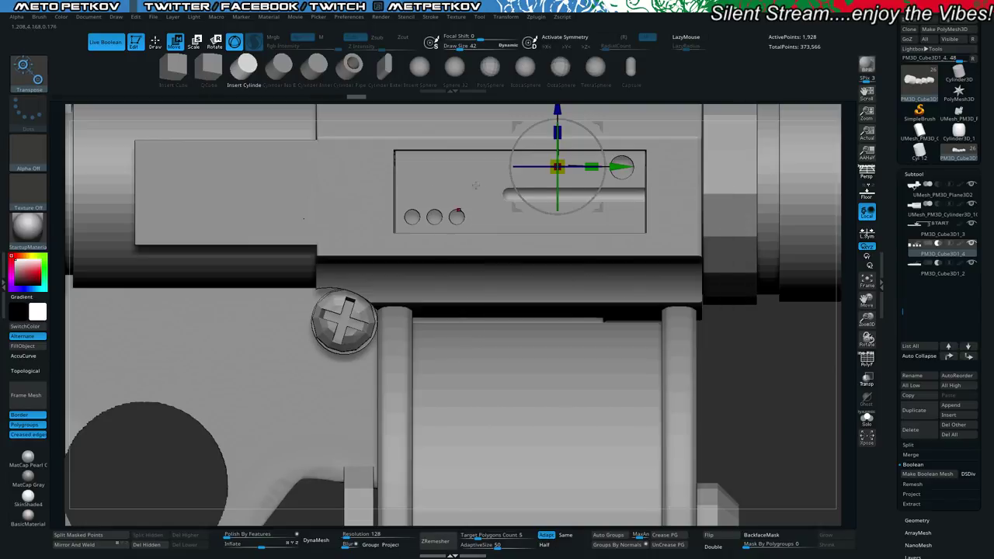
pyautogui.keyDown('ctrl'); pyautogui.moveTo(612, 168); pyautogui.dragTo(811, 187); pyautogui.keyUp('ctrl')
pyautogui.moveTo(304, 218)
pyautogui.keyDown('ctrl'); pyautogui.mouseDown(button='right')
pyautogui.moveTo(290, 275)
pyautogui.moveTo(333, 311)
pyautogui.moveTo(358, 290)
pyautogui.moveTo(326, 233)
pyautogui.moveTo(304, 224)
pyautogui.mouseUp(button='right'); pyautogui.keyUp('ctrl')
pyautogui.keyDown('alt'); pyautogui.moveTo(295, 269); pyautogui.dragTo(283, 368, button='right'); pyautogui.keyUp('alt')
pyautogui.moveTo(309, 298); pyautogui.dragTo(656, 223, button='right')
pyautogui.moveTo(673, 225)
pyautogui.mouseDown()
pyautogui.moveTo(574, 185)
pyautogui.moveTo(735, 228)
pyautogui.moveTo(683, 228)
pyautogui.mouseUp()
pyautogui.moveTo(641, 187); pyautogui.dragTo(548, 212)
pyautogui.moveTo(589, 253); pyautogui.dragTo(587, 251)
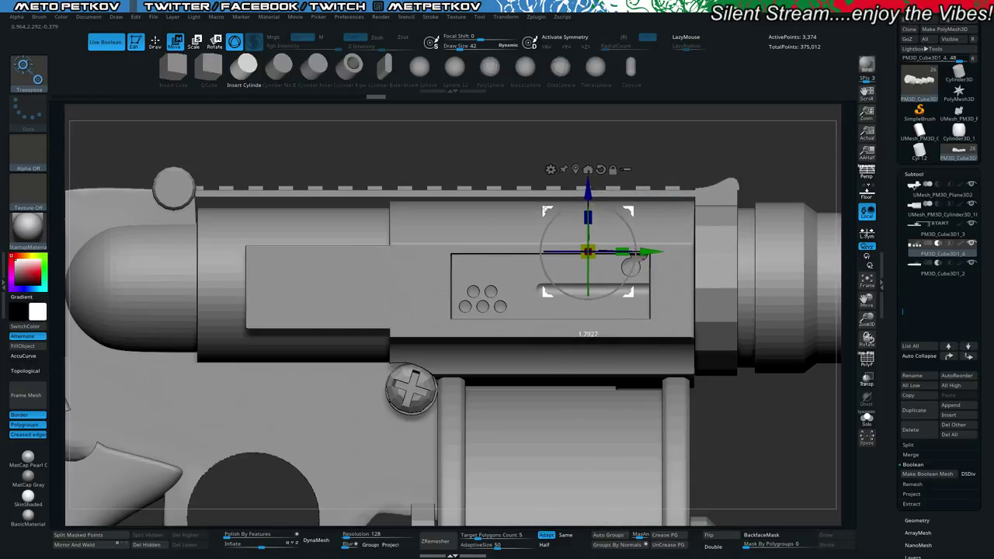
pyautogui.moveTo(551, 214); pyautogui.dragTo(550, 213)
pyautogui.hotkey('ctrl', 'z')
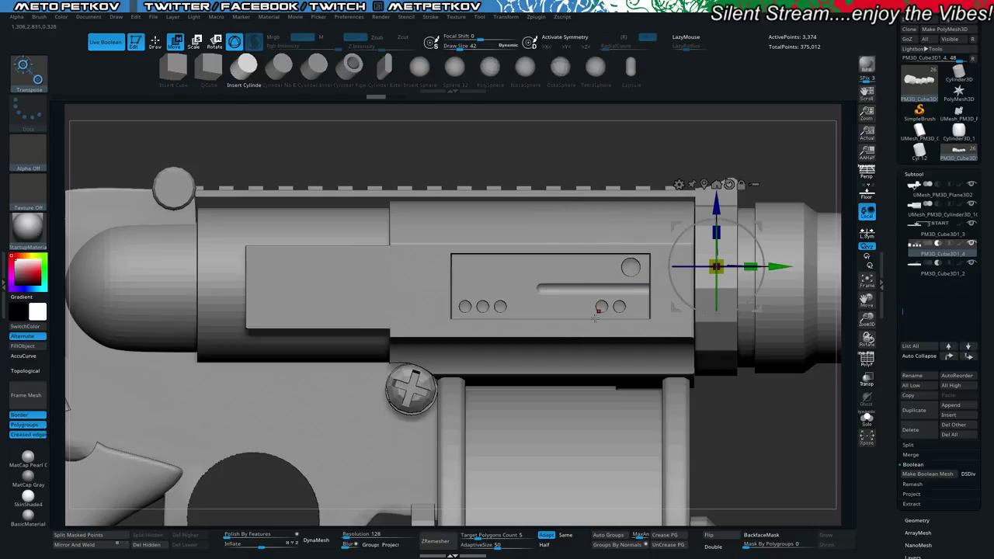
pyautogui.click(703, 185)
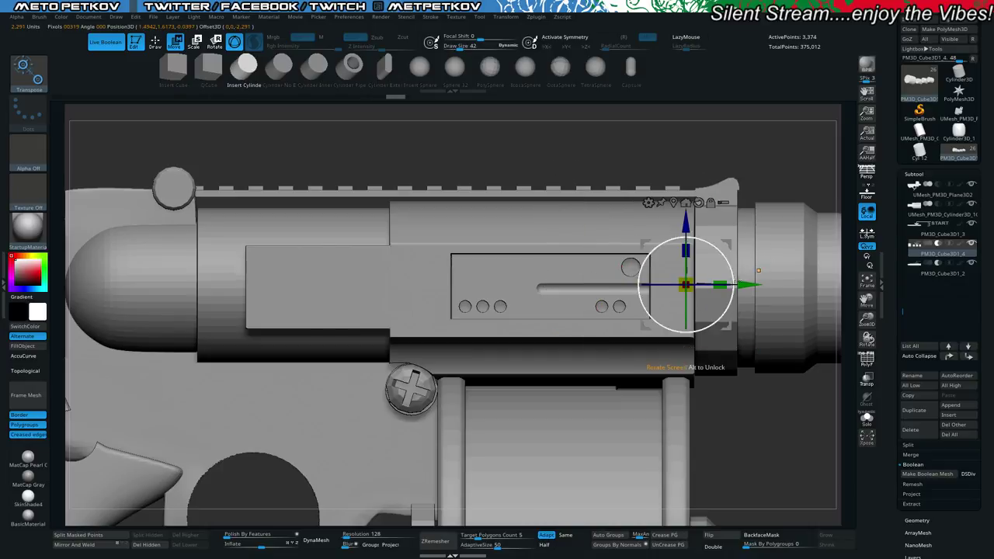
pyautogui.moveTo(751, 281); pyautogui.dragTo(620, 266)
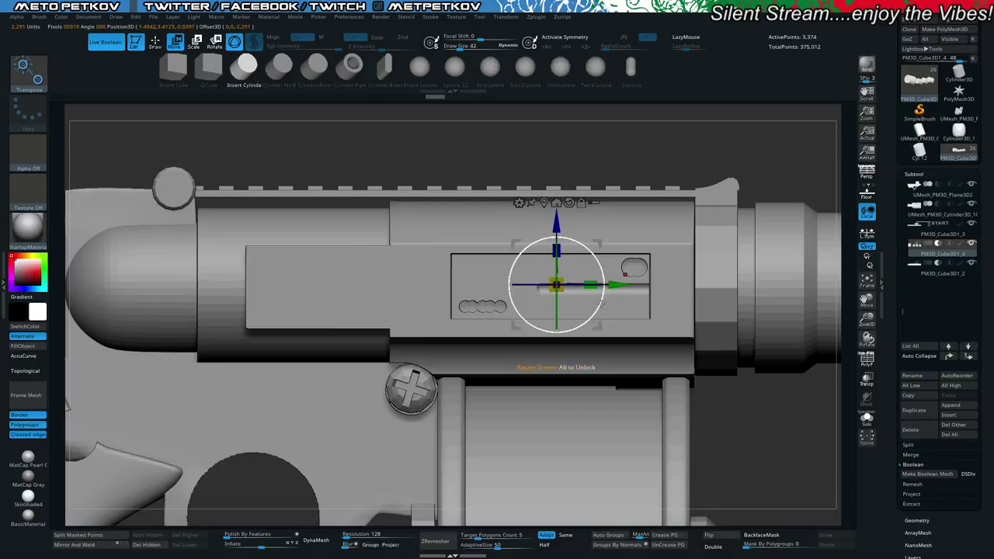
pyautogui.hotkey('alt', 's')
pyautogui.hotkey('ctrl', 'z')
pyautogui.hotkey('ctrl', 'z')
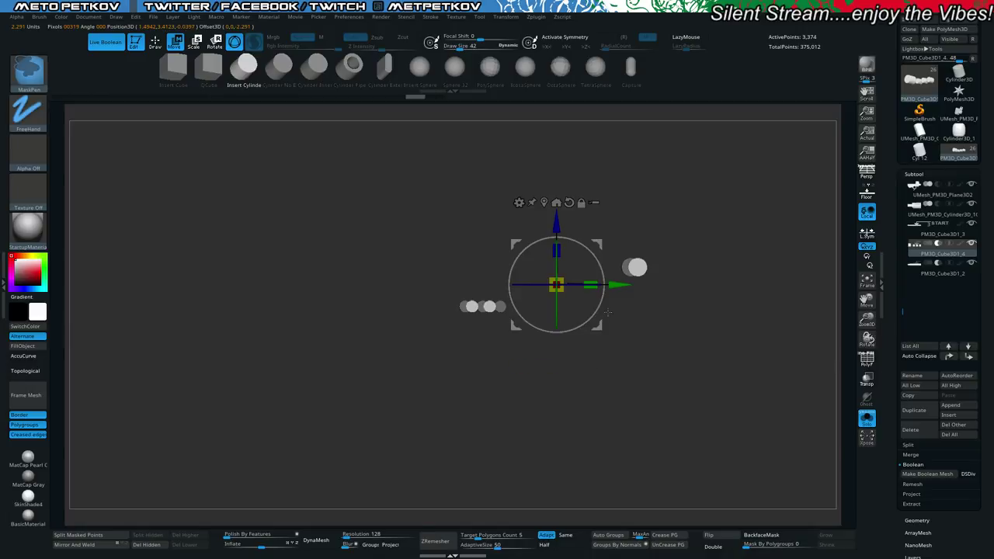
# Clear the mask, hide the stray copy of the large cylinder and delete the hidden geometry.
pyautogui.keyDown('ctrl'); pyautogui.moveTo(748, 390); pyautogui.dragTo(773, 412); pyautogui.keyUp('ctrl')
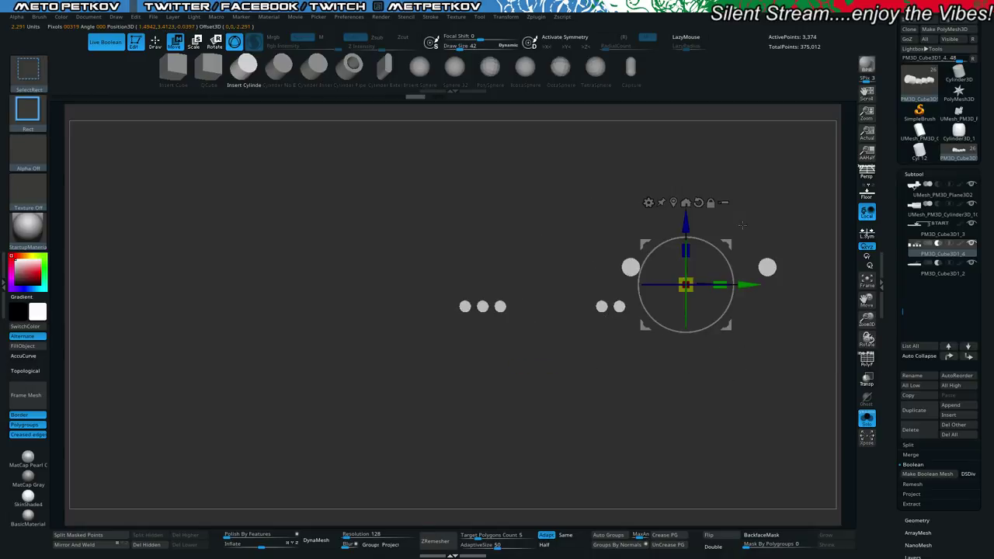
pyautogui.keyDown('ctrl'); pyautogui.keyDown('shift'); pyautogui.moveTo(742, 224); pyautogui.dragTo(779, 301); pyautogui.keyUp('shift'); pyautogui.keyUp('ctrl')
pyautogui.keyDown('ctrl'); pyautogui.keyDown('shift'); pyautogui.moveTo(314, 374); pyautogui.dragTo(211, 323); pyautogui.keyUp('shift'); pyautogui.keyUp('ctrl')
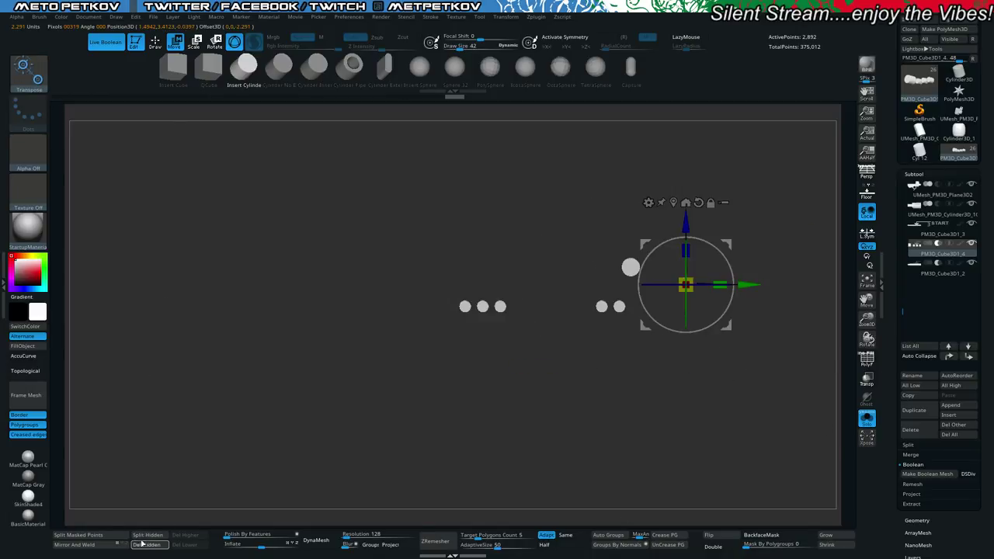
pyautogui.click(142, 544)
# Move the two misplaced small cylinders back to the insert's rear as a staggered row just above the row of three.
pyautogui.click(673, 203)
pyautogui.click(867, 417)
pyautogui.moveTo(671, 305); pyautogui.dragTo(545, 295)
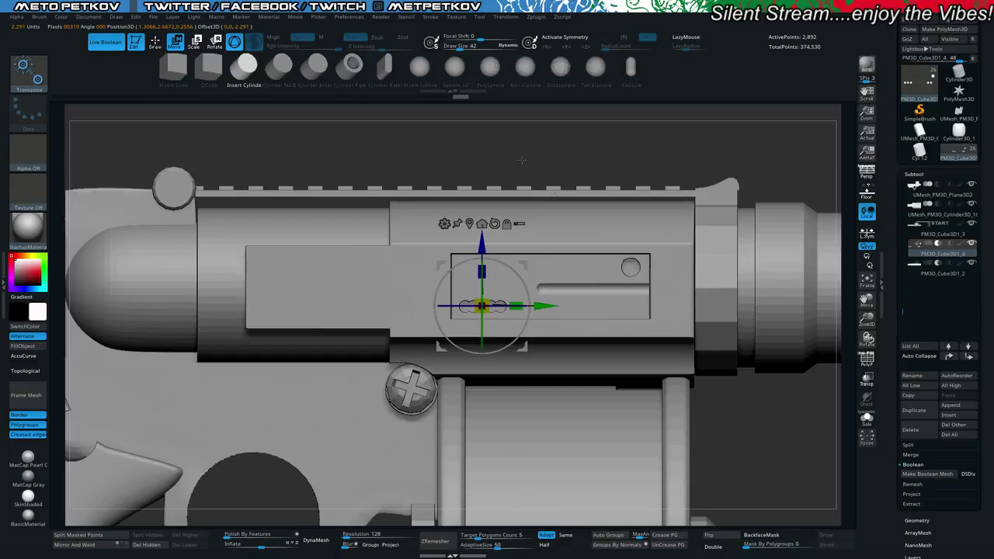
pyautogui.moveTo(481, 244); pyautogui.dragTo(477, 227)
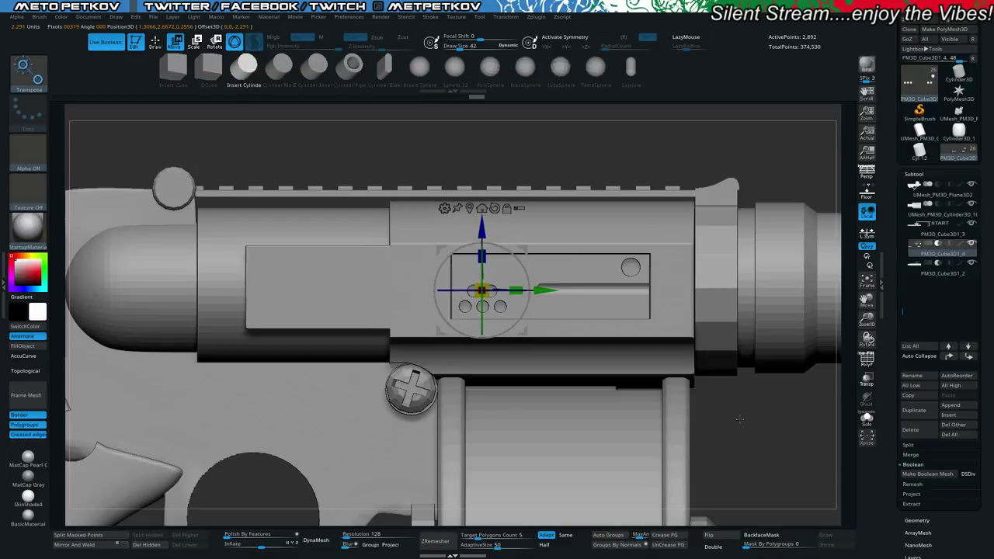
pyautogui.press('q')
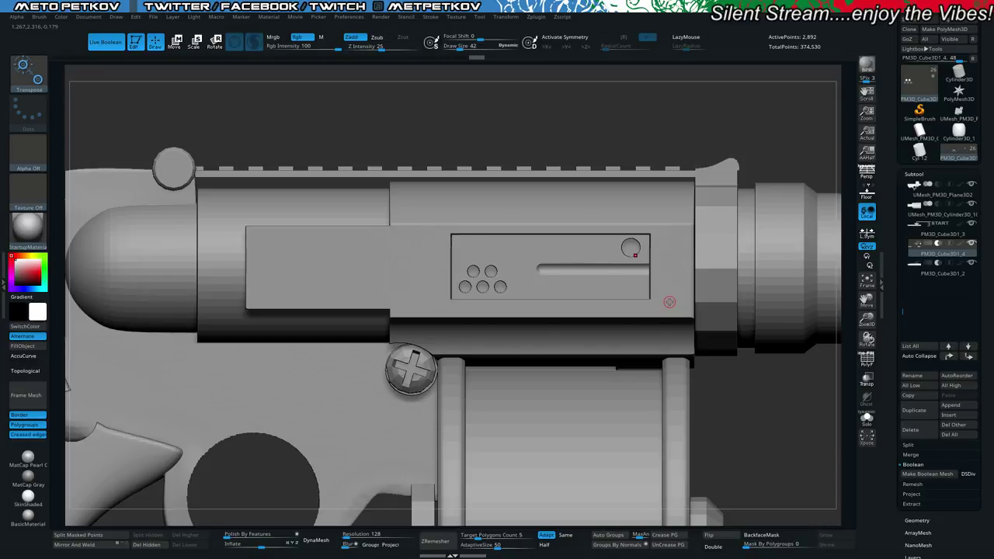
# Hide the rest of the gun so only the insert block and its groove and hole cutters are shown.
pyautogui.press('w')
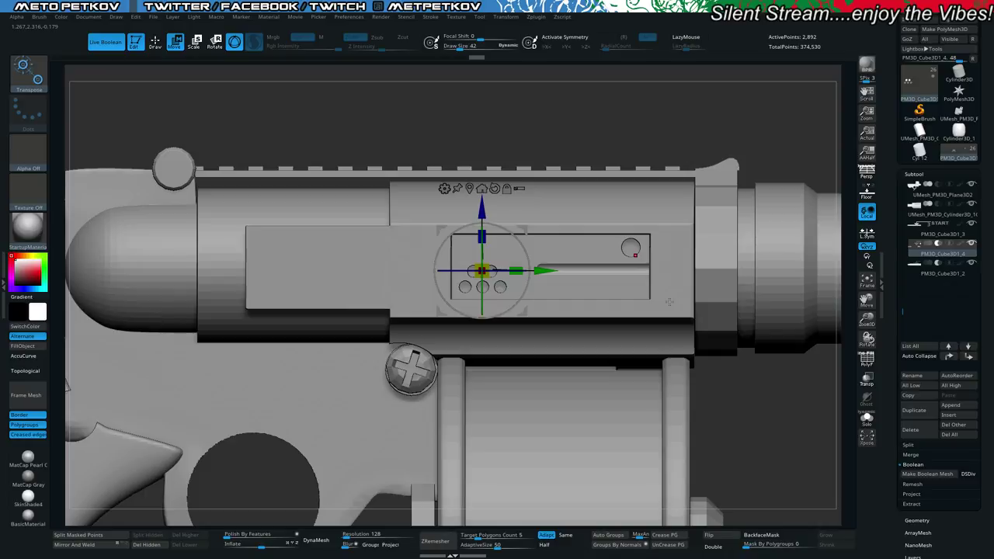
pyautogui.click(972, 244)
pyautogui.click(969, 230)
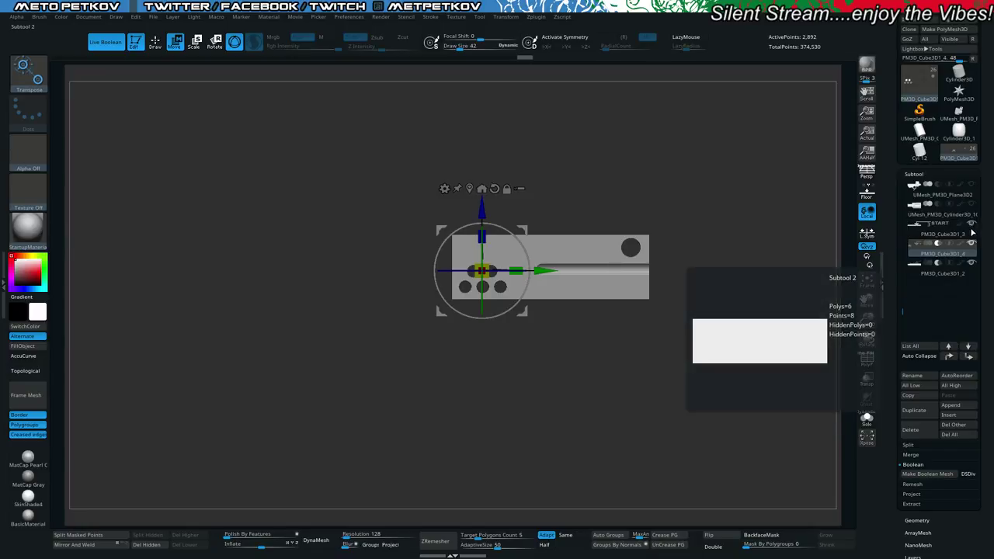
pyautogui.moveTo(764, 240); pyautogui.dragTo(748, 210)
pyautogui.press('q')
pyautogui.moveTo(319, 223); pyautogui.dragTo(399, 255)
pyautogui.press('w')
pyautogui.moveTo(396, 218); pyautogui.dragTo(348, 150)
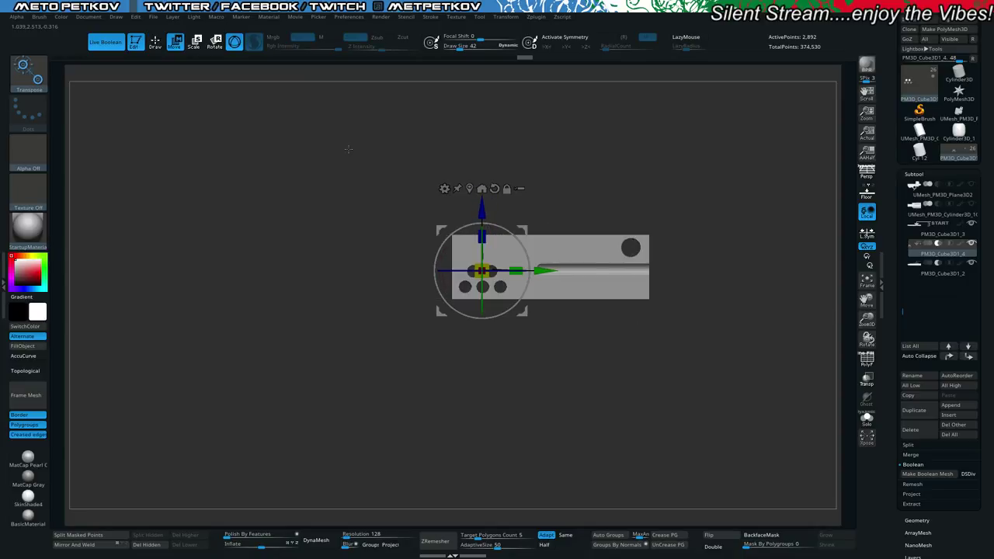
pyautogui.press('q')
# Make a Boolean mesh from the visible insert block and its cutters.
pyautogui.moveTo(334, 202)
pyautogui.mouseDown()
pyautogui.moveTo(356, 205)
pyautogui.moveTo(292, 161)
pyautogui.moveTo(301, 129)
pyautogui.moveTo(368, 170)
pyautogui.moveTo(322, 171)
pyautogui.moveTo(284, 191)
pyautogui.moveTo(359, 178)
pyautogui.mouseUp()
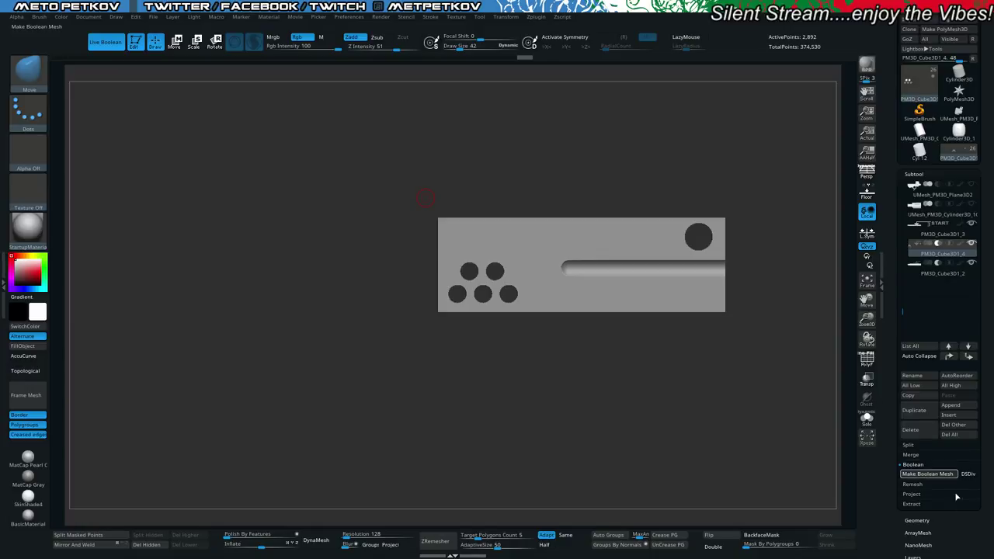
pyautogui.moveTo(769, 390); pyautogui.dragTo(768, 373)
pyautogui.moveTo(893, 347); pyautogui.dragTo(892, 304)
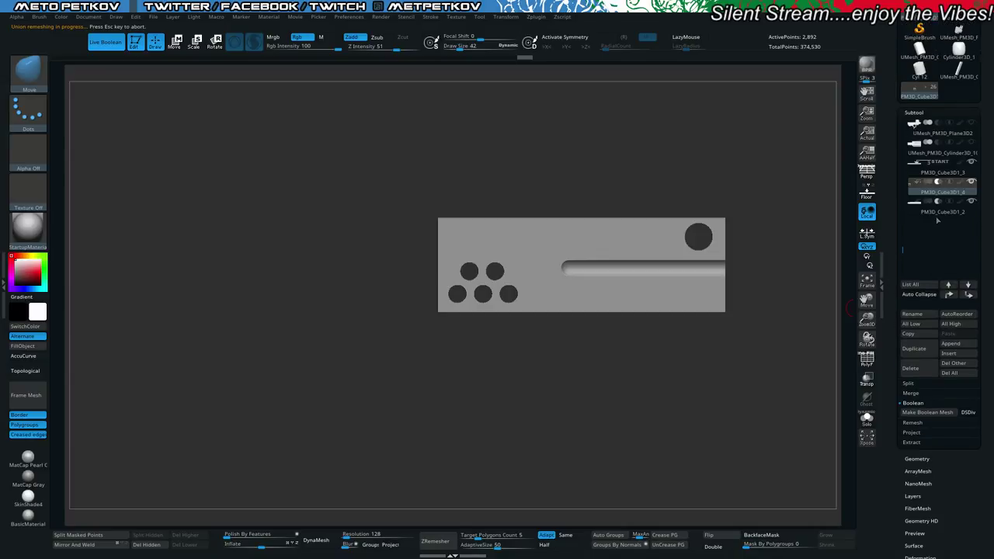
pyautogui.moveTo(938, 215)
pyautogui.moveTo(664, 382)
pyautogui.mouseDown()
pyautogui.moveTo(690, 400)
pyautogui.moveTo(676, 388)
pyautogui.mouseUp()
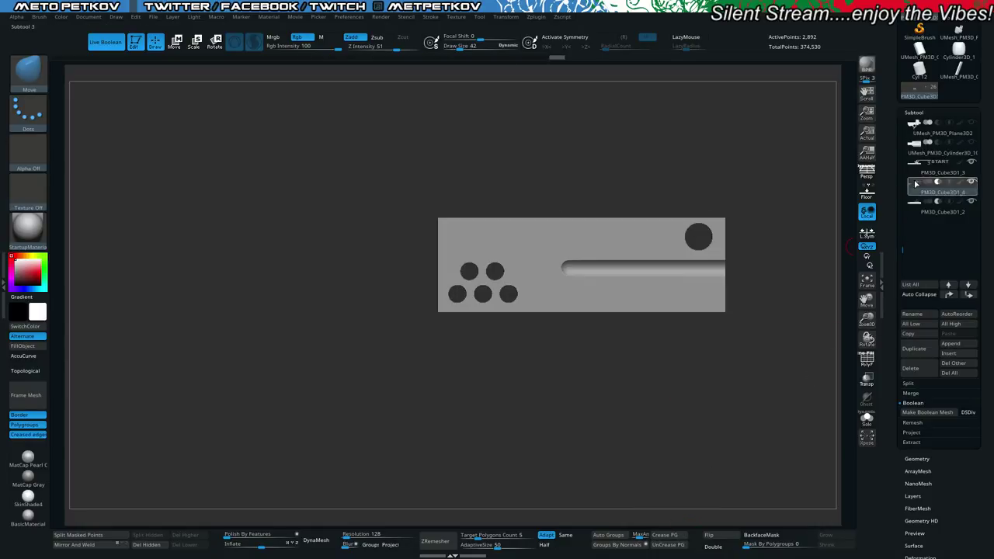
# Select the insert block PM3D_Cube3D1_3, enable DSDiv and make the Boolean mesh again.
pyautogui.click(928, 172)
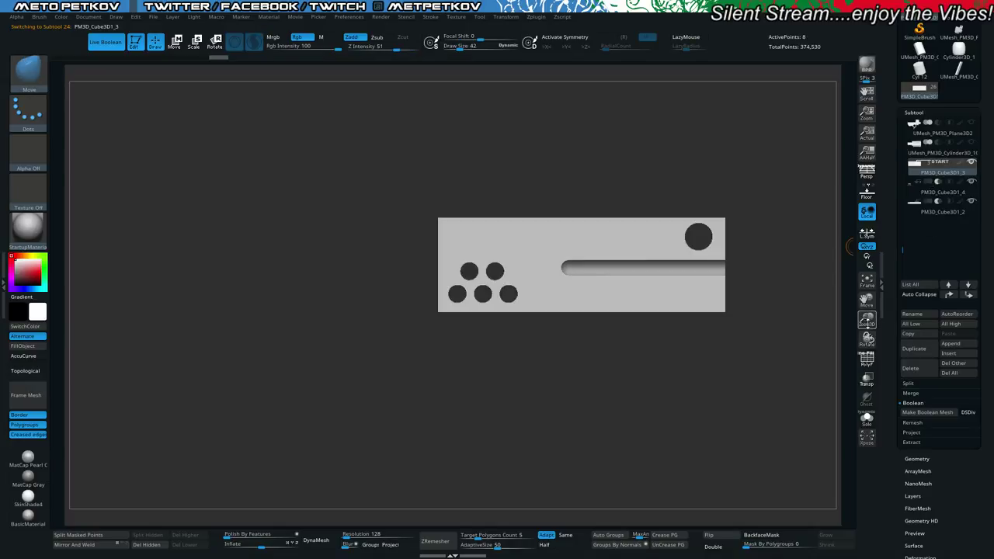
pyautogui.moveTo(758, 304)
pyautogui.mouseDown()
pyautogui.moveTo(779, 323)
pyautogui.moveTo(763, 309)
pyautogui.mouseUp()
pyautogui.press('d')
pyautogui.hotkey('shift', 'd')
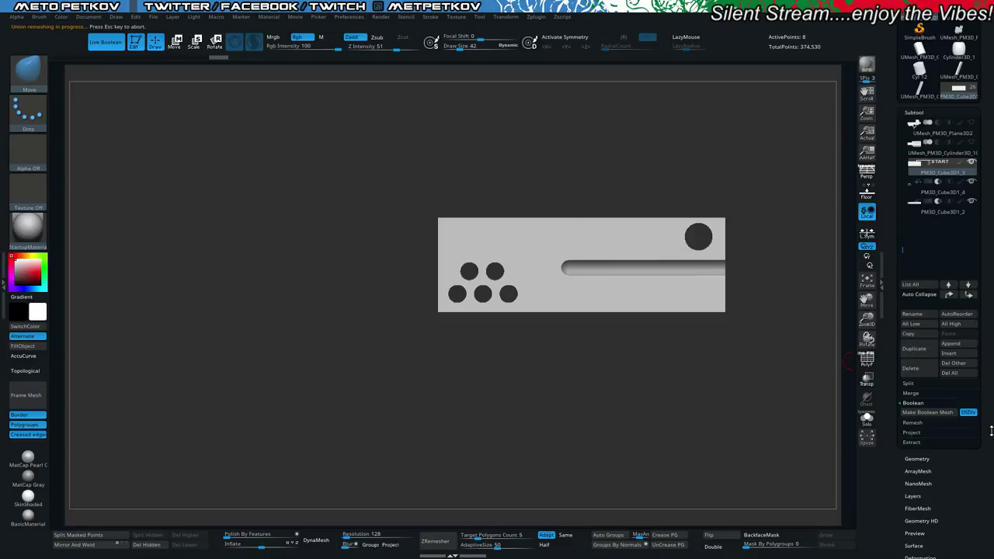
# Delete the first Boolean mesh tool and open the remaining UMesh result to check its geometry.
pyautogui.click(948, 70)
pyautogui.click(912, 371)
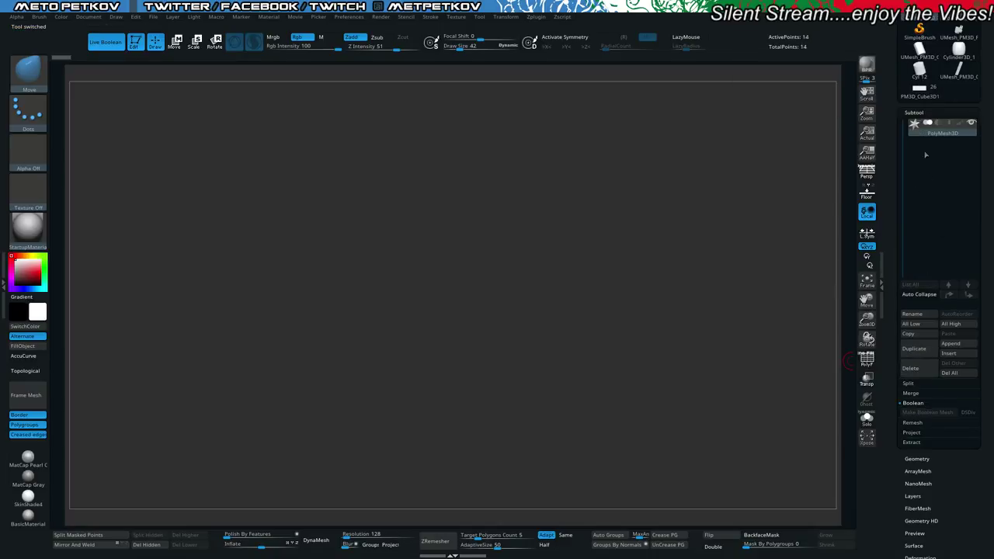
pyautogui.click(955, 76)
pyautogui.moveTo(623, 111); pyautogui.dragTo(674, 153)
pyautogui.hotkey('shift', 'f')
pyautogui.hotkey('shift', 'f')
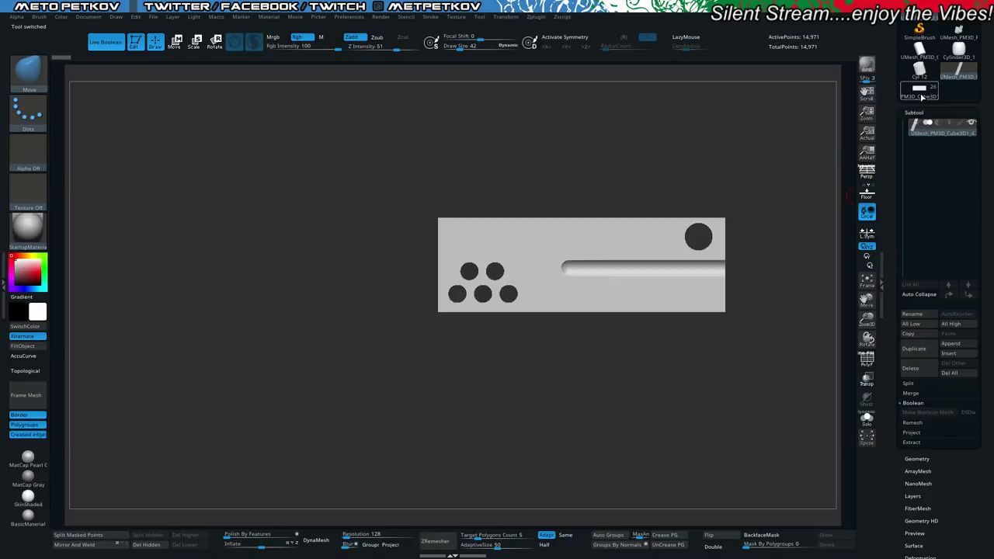
# Return to the gun model and delete the original insert block and its two cutter subtools.
pyautogui.click(921, 96)
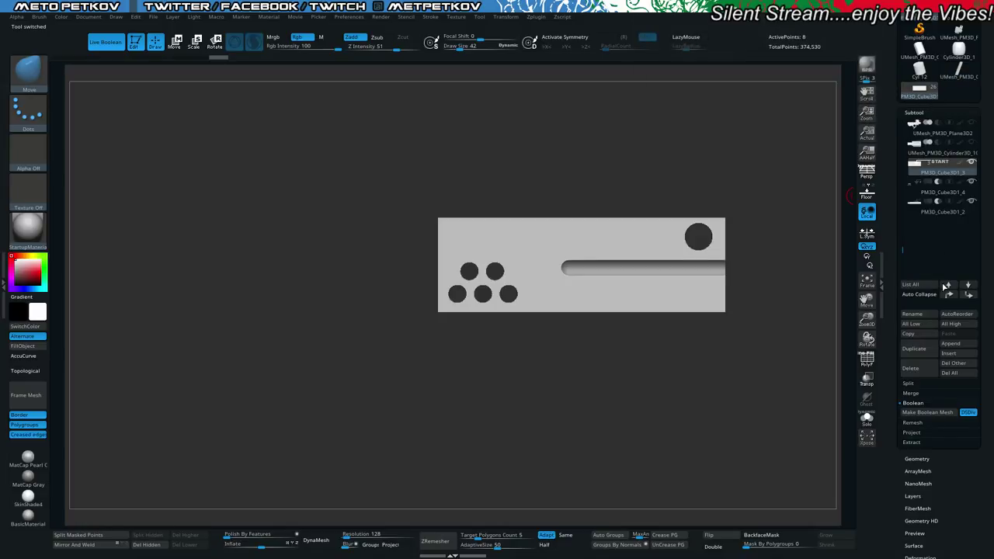
pyautogui.click(925, 375)
pyautogui.click(926, 374)
pyautogui.click(925, 374)
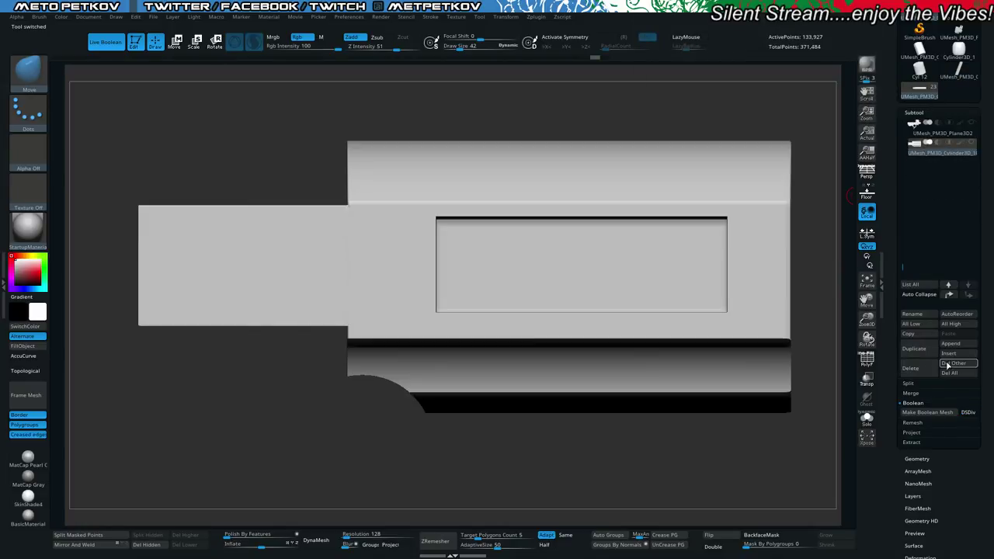
# Insert the Boolean insert mesh below the UMesh_PM3D_Cylinder3D subtool and show the whole gun again.
pyautogui.click(949, 354)
pyautogui.click(945, 354)
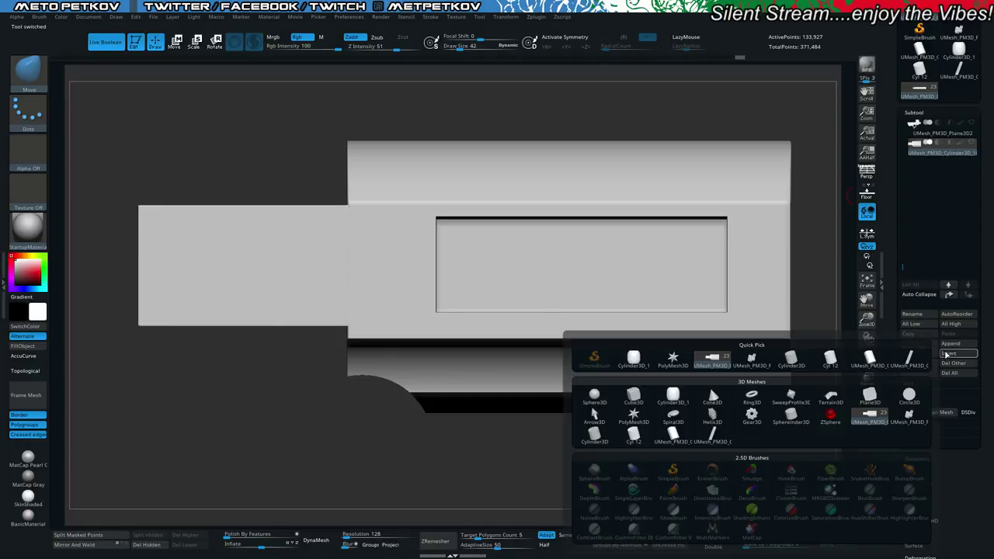
pyautogui.moveTo(860, 359)
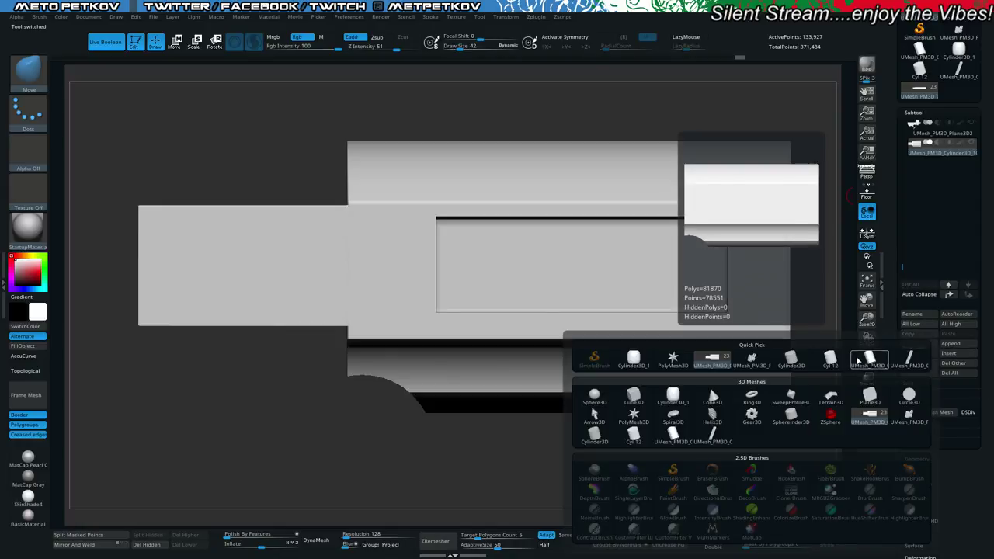
pyautogui.click(903, 365)
pyautogui.press('shift')
pyautogui.click(867, 419)
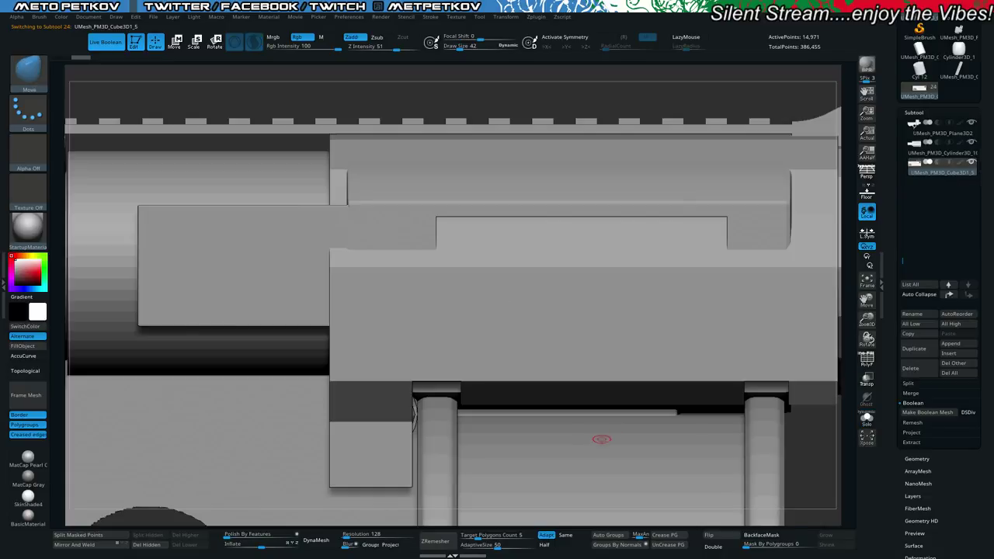
# Isolate the Bup_Part1 backup piece covering the insert, delete it and return to the full gun.
pyautogui.press('f')
pyautogui.press('f')
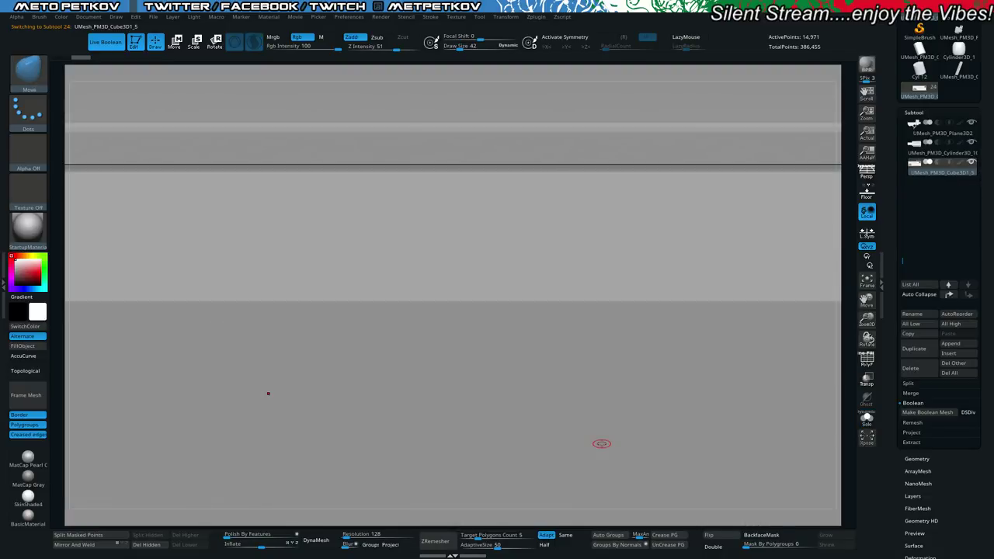
pyautogui.keyDown('alt'); pyautogui.click(555, 188); pyautogui.keyUp('alt')
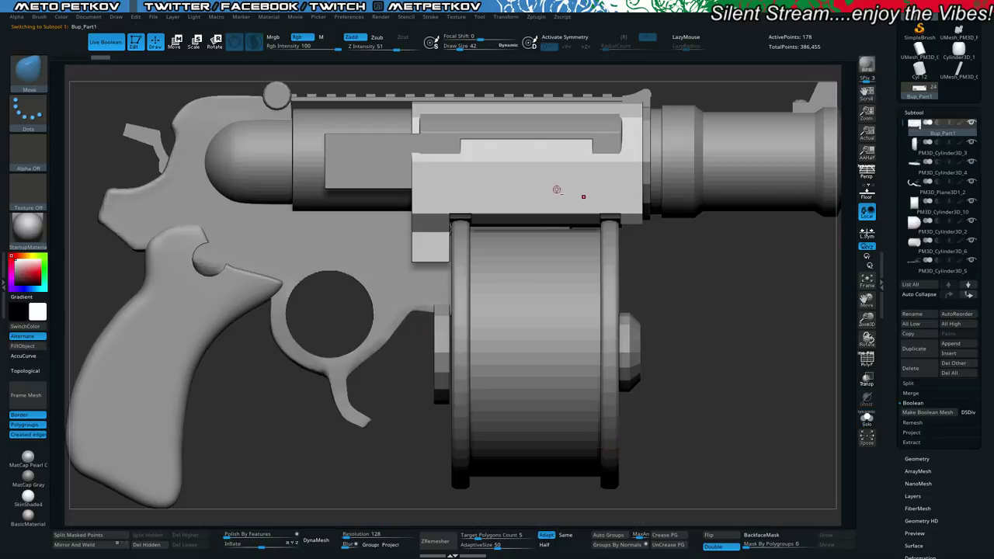
pyautogui.hotkey('ctrl', 'shift', 's')
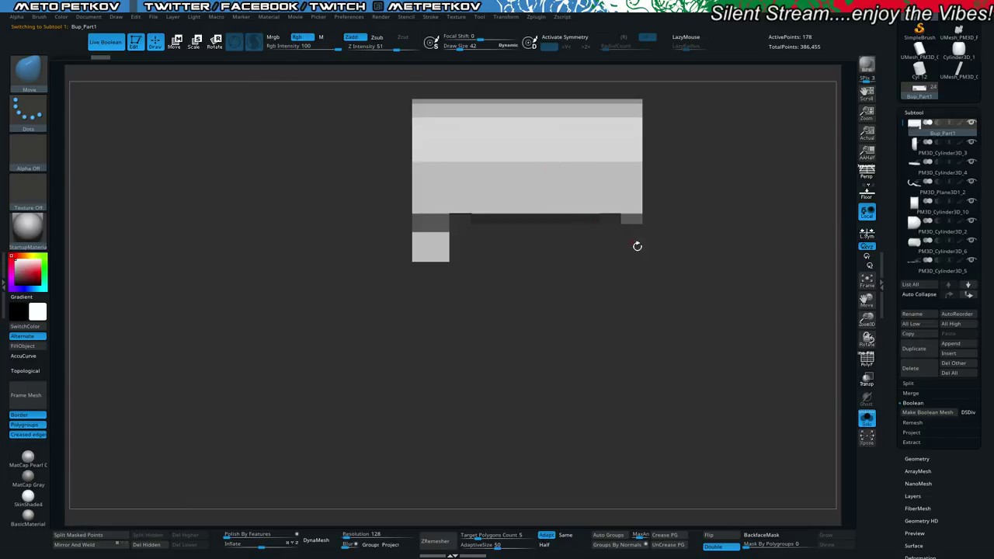
pyautogui.moveTo(637, 246); pyautogui.dragTo(785, 366)
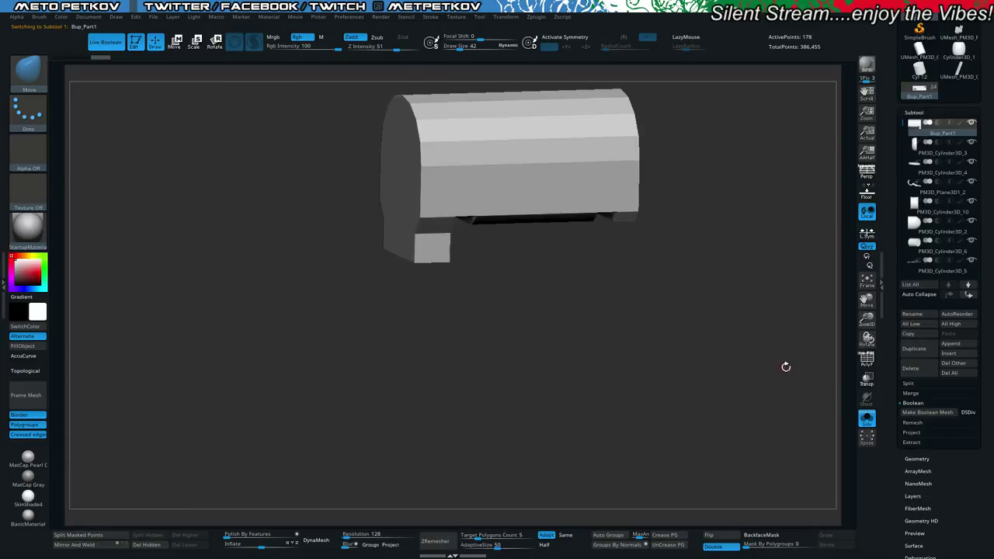
pyautogui.click(911, 369)
pyautogui.keyDown('shift'); pyautogui.moveTo(684, 382); pyautogui.dragTo(662, 368); pyautogui.keyUp('shift')
pyautogui.hotkey('ctrl', 'shift', 's')
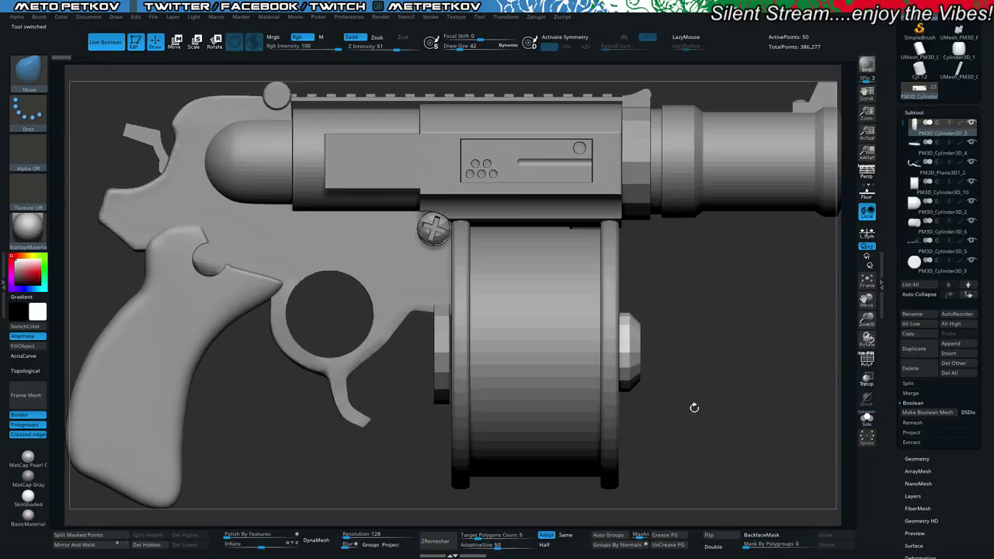
# Mirror and weld the cross cylinder Cyl 13_01 below the barrel onto the gun's other side.
pyautogui.keyDown('alt'); pyautogui.moveTo(289, 404); pyautogui.dragTo(458, 419); pyautogui.keyUp('alt')
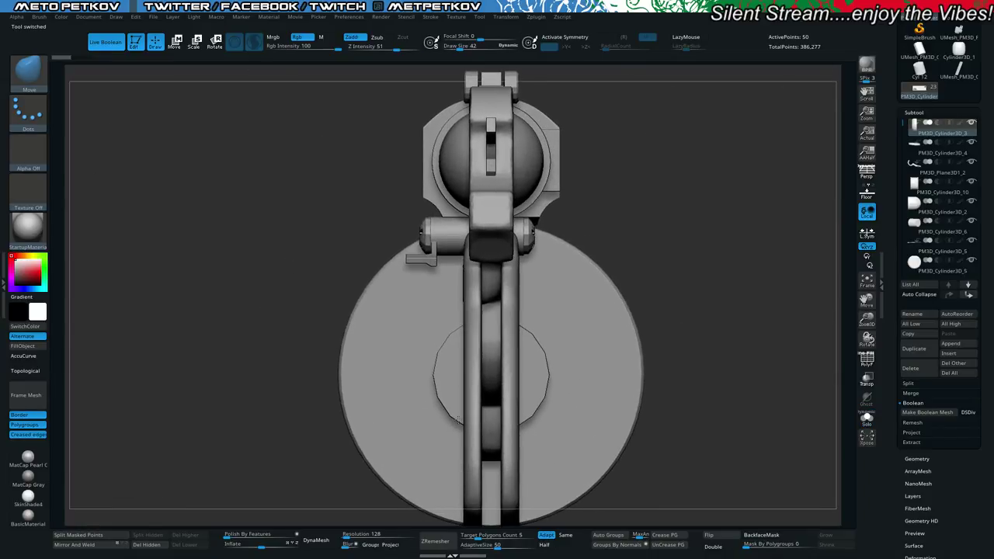
pyautogui.keyDown('alt'); pyautogui.click(447, 231); pyautogui.keyUp('alt')
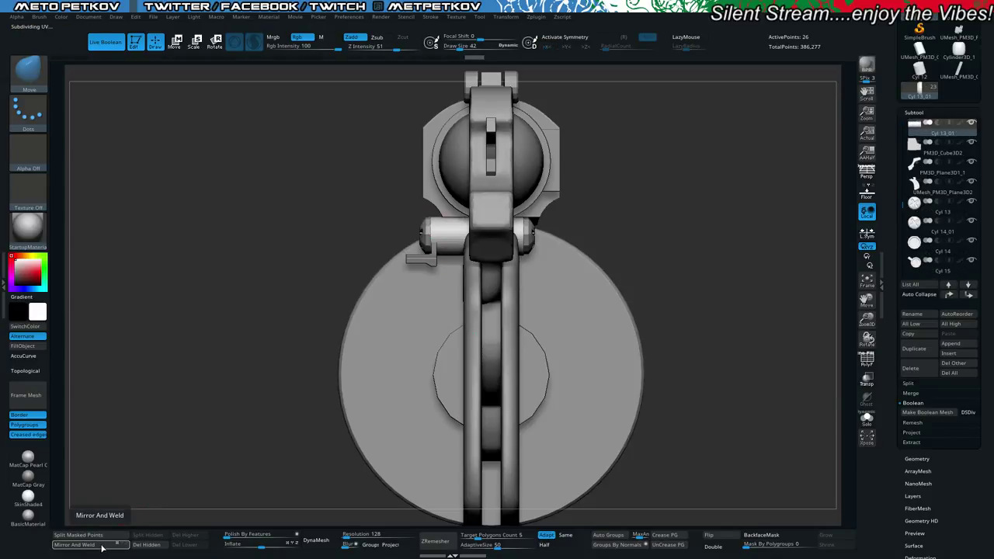
pyautogui.click(74, 545)
# Mirror and weld the cross-slotted screw head so the cross cylinder is capped at both ends.
pyautogui.keyDown('alt'); pyautogui.click(425, 233); pyautogui.keyUp('alt')
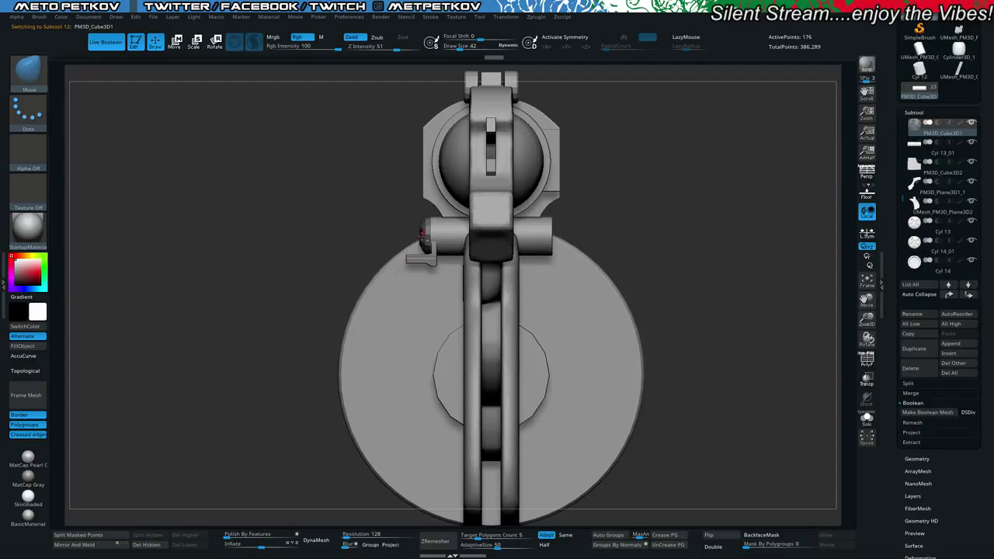
pyautogui.keyDown('ctrl'); pyautogui.click(289, 267); pyautogui.keyUp('ctrl')
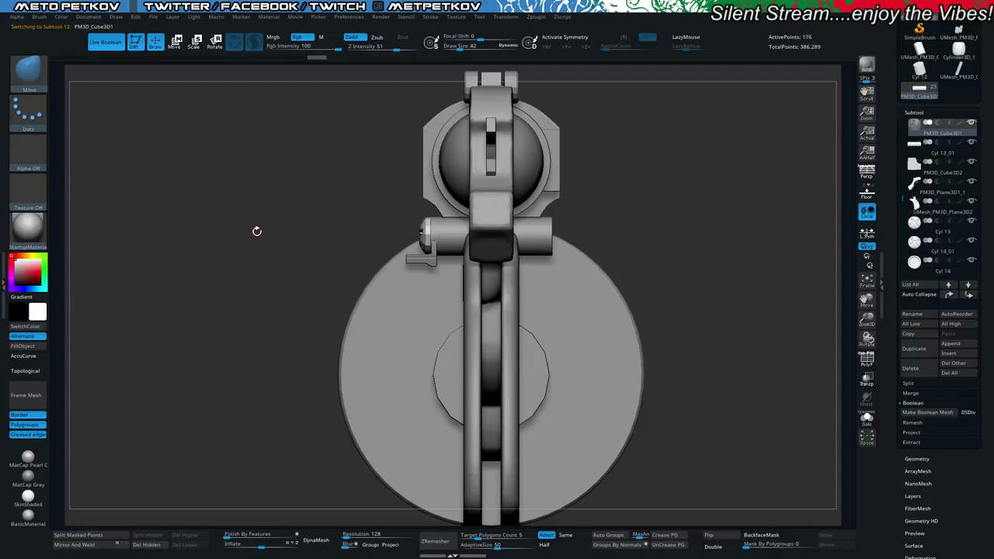
pyautogui.hotkey('alt', 's')
pyautogui.click(85, 547)
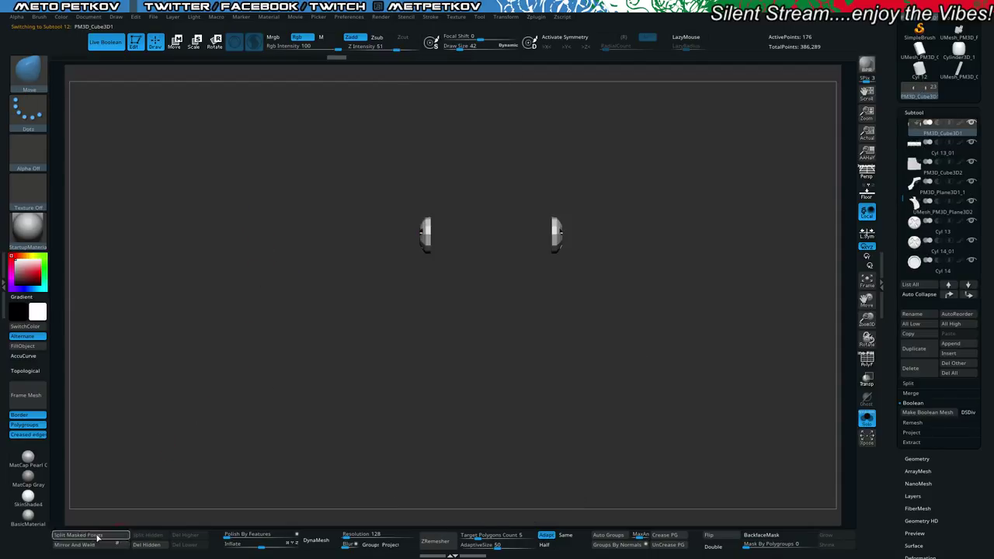
pyautogui.hotkey('alt', 's')
pyautogui.moveTo(255, 251); pyautogui.dragTo(206, 251)
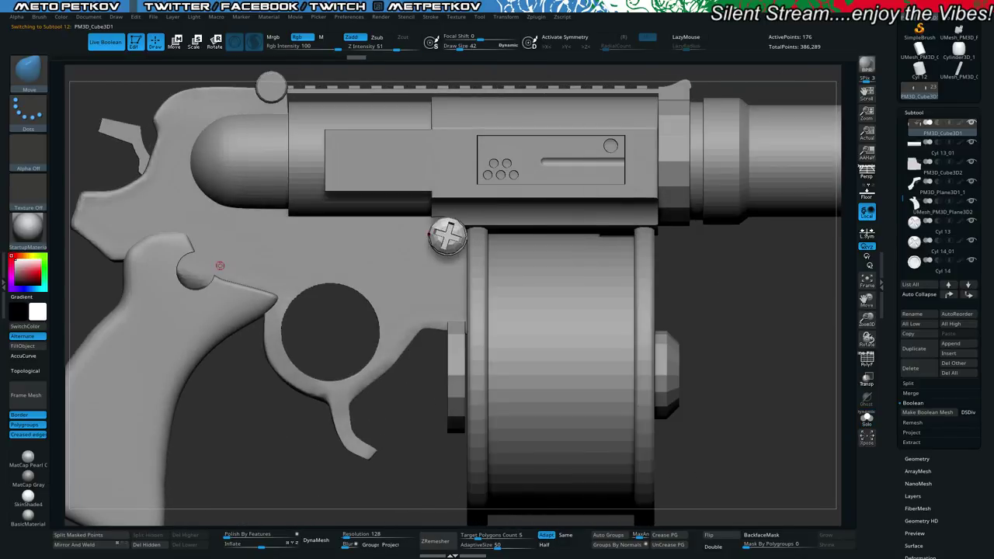
# Select the cross cylinder Cyl 13_01 and nudge it slightly into line with its cross-slotted screw head.
pyautogui.press('d')
pyautogui.moveTo(254, 447); pyautogui.dragTo(293, 501)
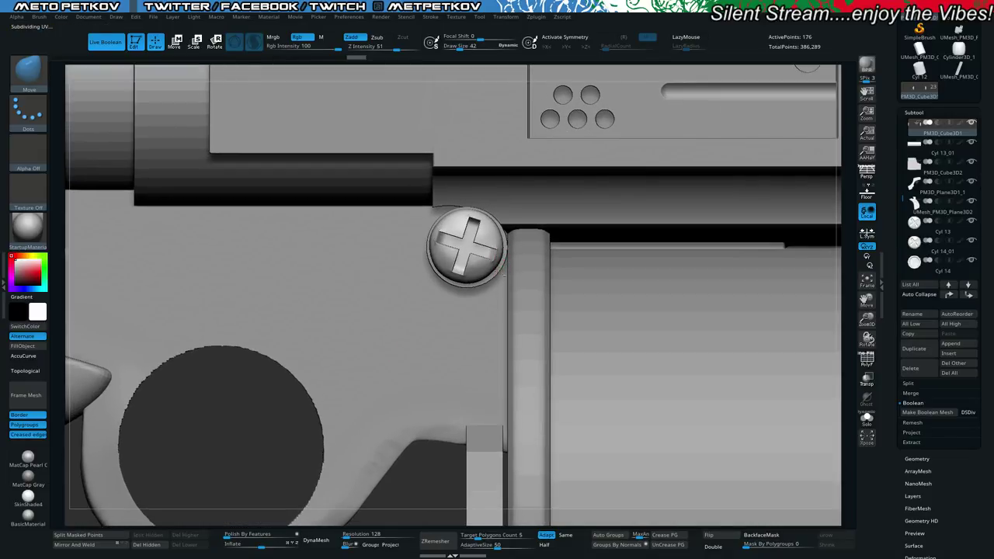
pyautogui.keyDown('alt'); pyautogui.click(499, 271); pyautogui.keyUp('alt')
pyautogui.press('w')
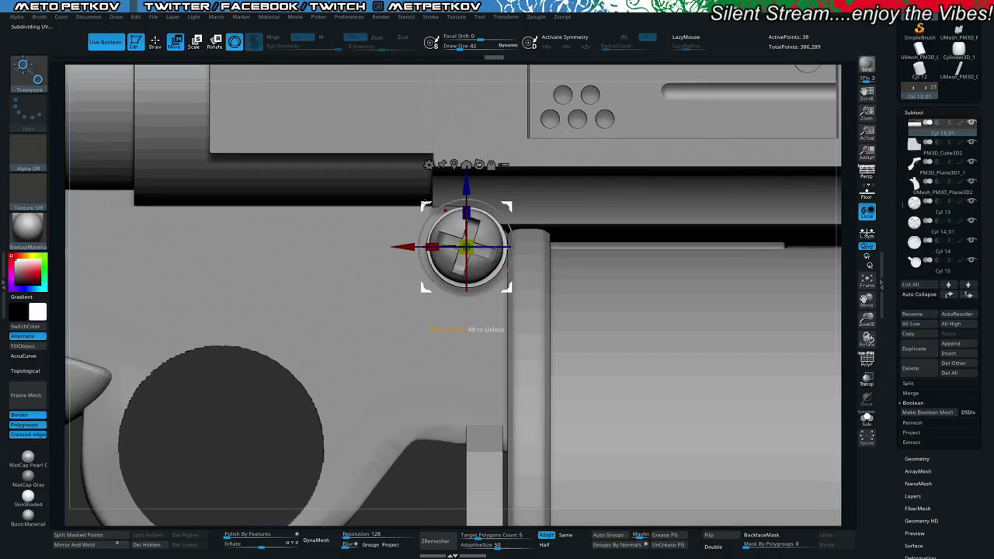
pyautogui.moveTo(424, 203); pyautogui.dragTo(425, 204)
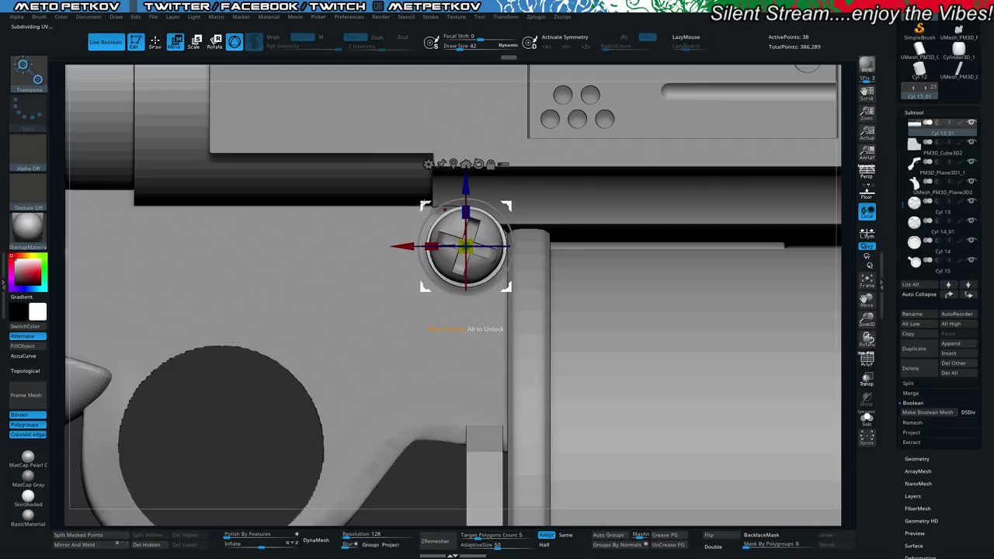
pyautogui.hotkey('alt', 's')
pyautogui.moveTo(338, 282); pyautogui.dragTo(308, 319)
pyautogui.hotkey('alt', 's')
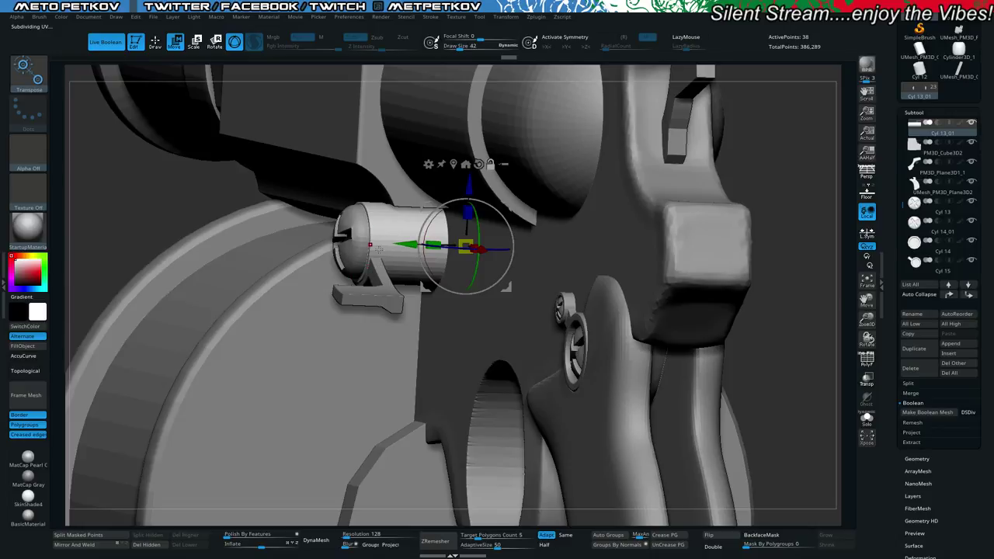
# Make the surrounding parts transparent and move the lever PM3D_Plane3D1_2 slightly inward along the cross cylinder, away from the screw head.
pyautogui.keyDown('alt'); pyautogui.click(379, 249); pyautogui.keyUp('alt')
pyautogui.moveTo(186, 186); pyautogui.dragTo(116, 189)
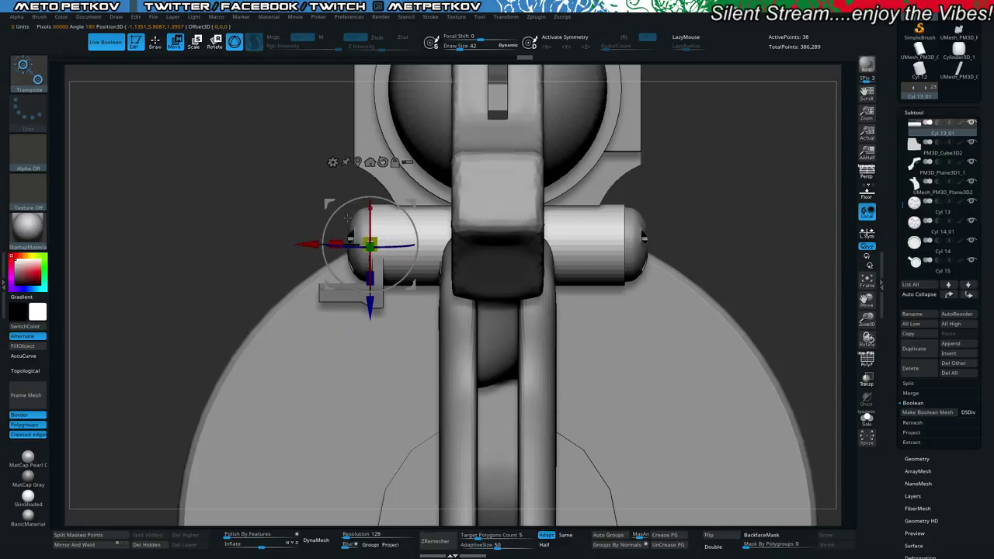
pyautogui.hotkey('alt', 't')
pyautogui.keyDown('alt'); pyautogui.moveTo(258, 199); pyautogui.dragTo(268, 310); pyautogui.keyUp('alt')
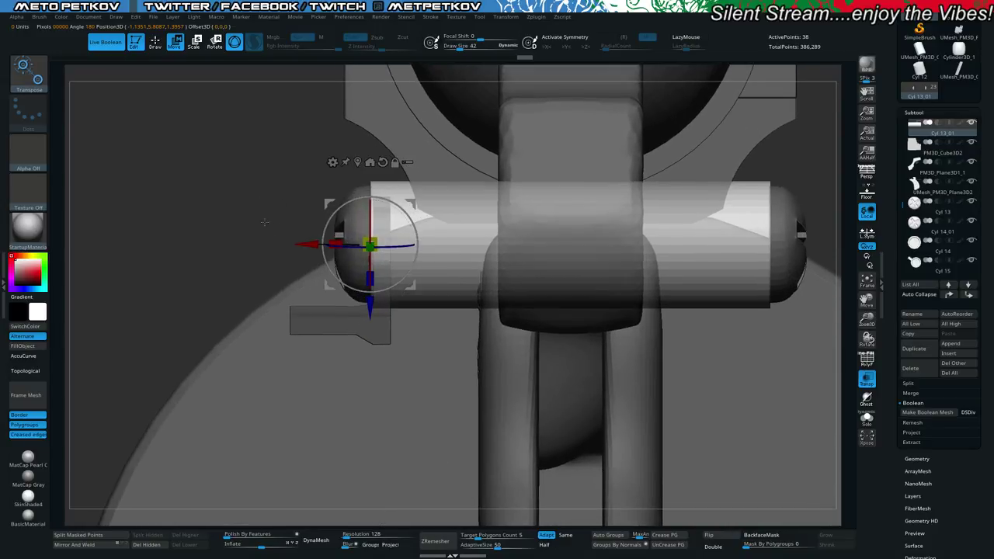
pyautogui.keyDown('alt'); pyautogui.click(309, 315); pyautogui.keyUp('alt')
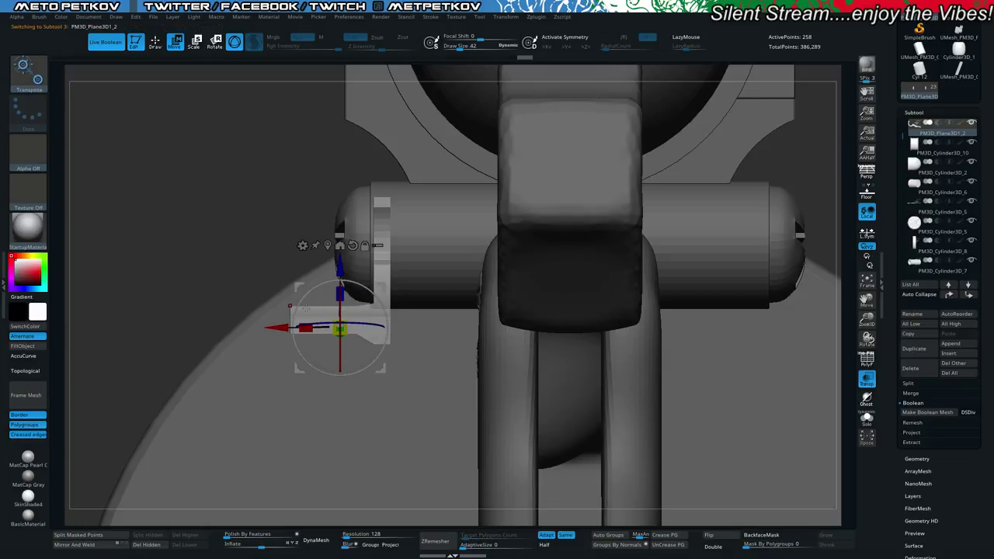
pyautogui.click(352, 245)
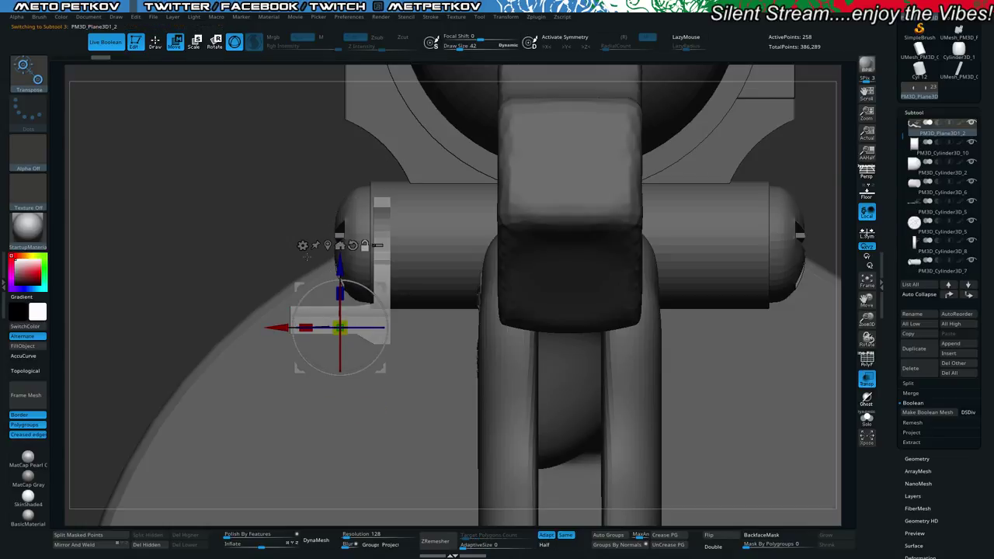
pyautogui.click(328, 245)
pyautogui.moveTo(277, 269); pyautogui.dragTo(289, 269)
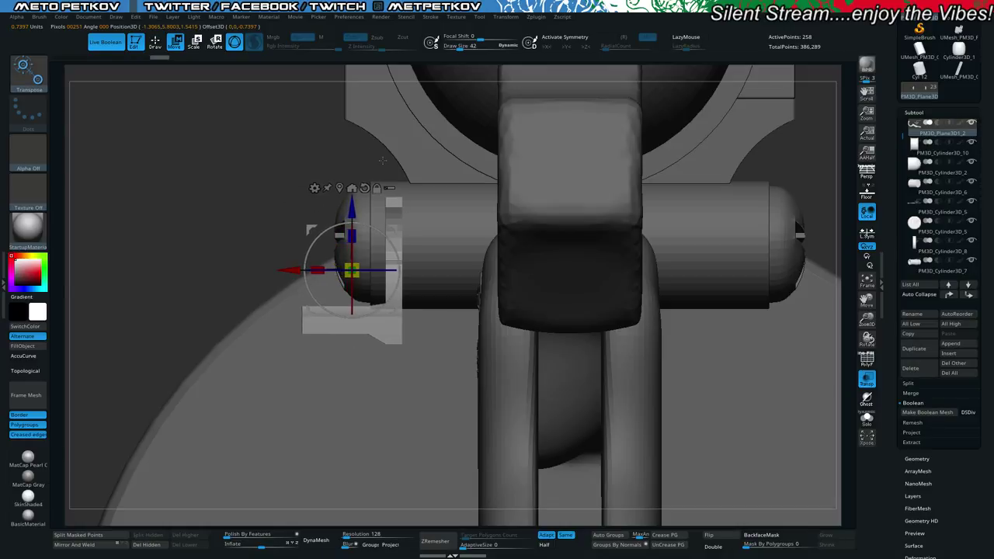
# Insert an edge loop around the cross cylinder at the lever's ring with ZModeler and bevel the complete loop into a narrow band.
pyautogui.press('q')
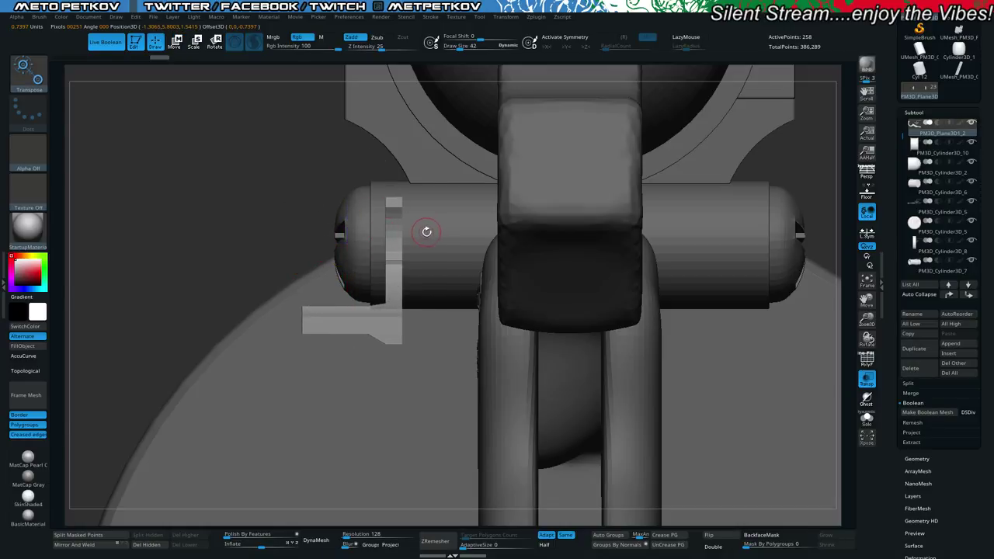
pyautogui.keyDown('alt'); pyautogui.click(419, 216); pyautogui.keyUp('alt')
pyautogui.press('b')
pyautogui.press('z')
pyautogui.press('m')
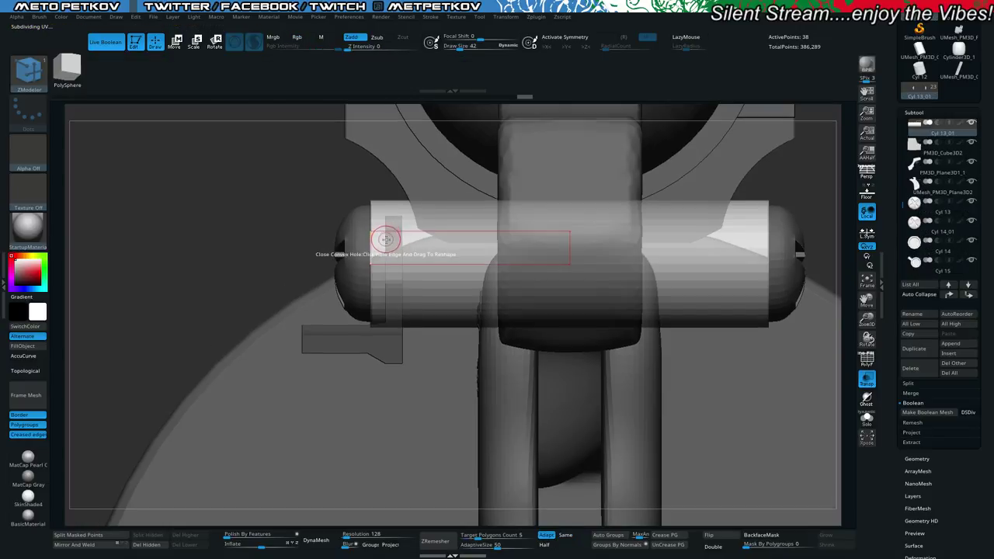
pyautogui.press('shift')
pyautogui.press('shift')
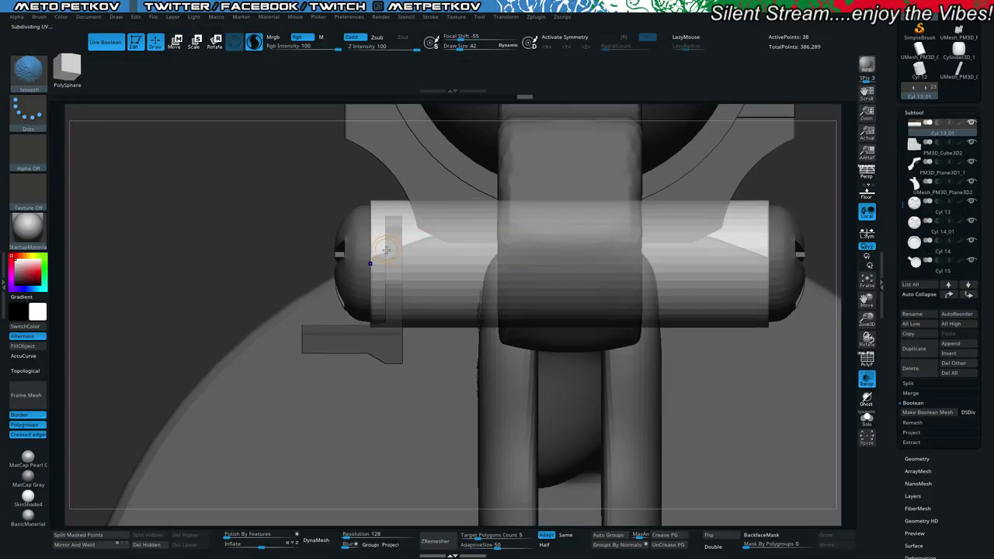
pyautogui.press('space')
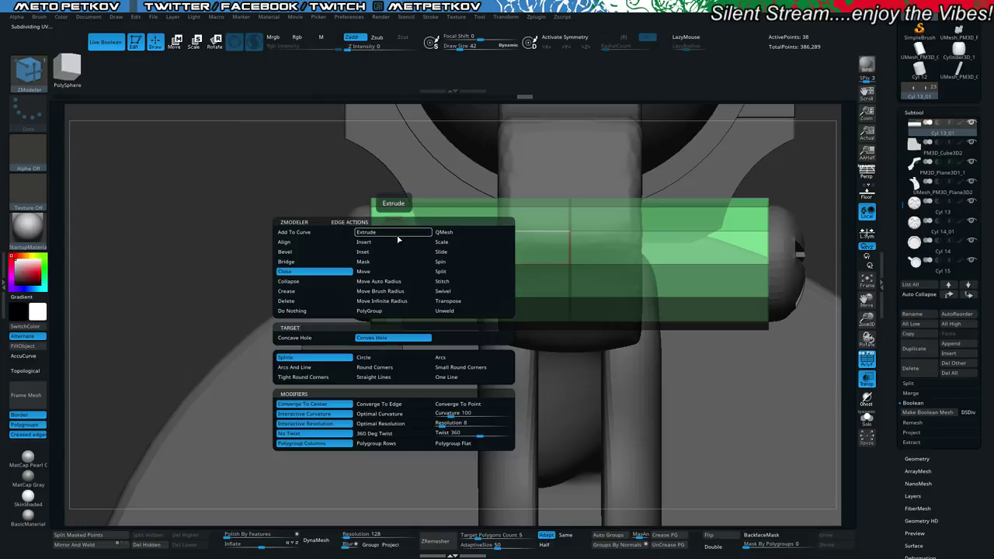
pyautogui.click(363, 241)
pyautogui.click(393, 230)
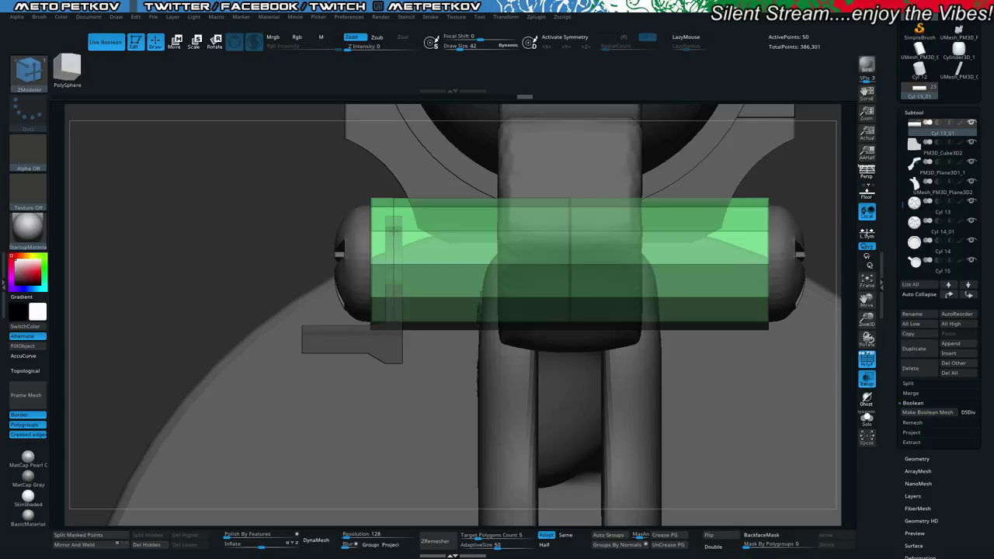
pyautogui.press('space')
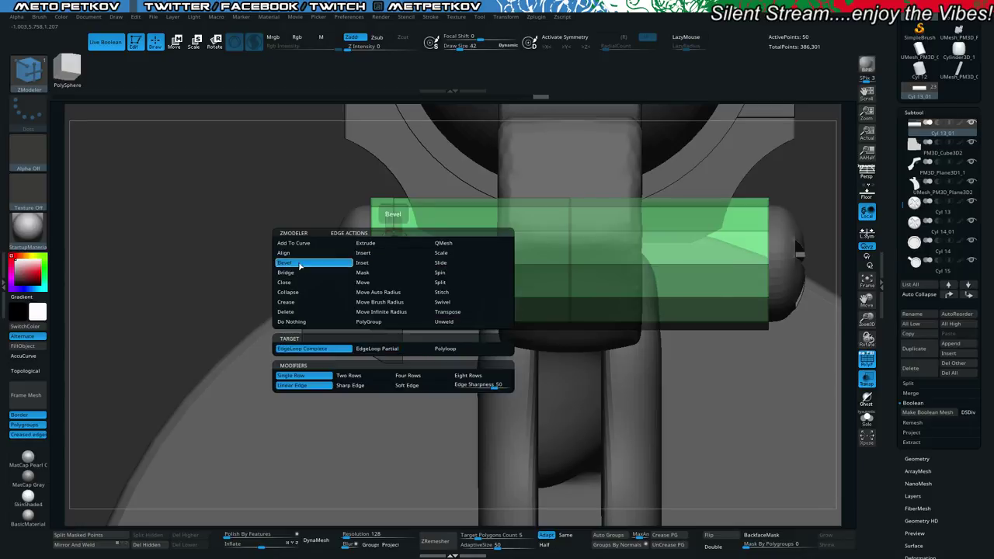
pyautogui.moveTo(393, 233); pyautogui.dragTo(390, 233)
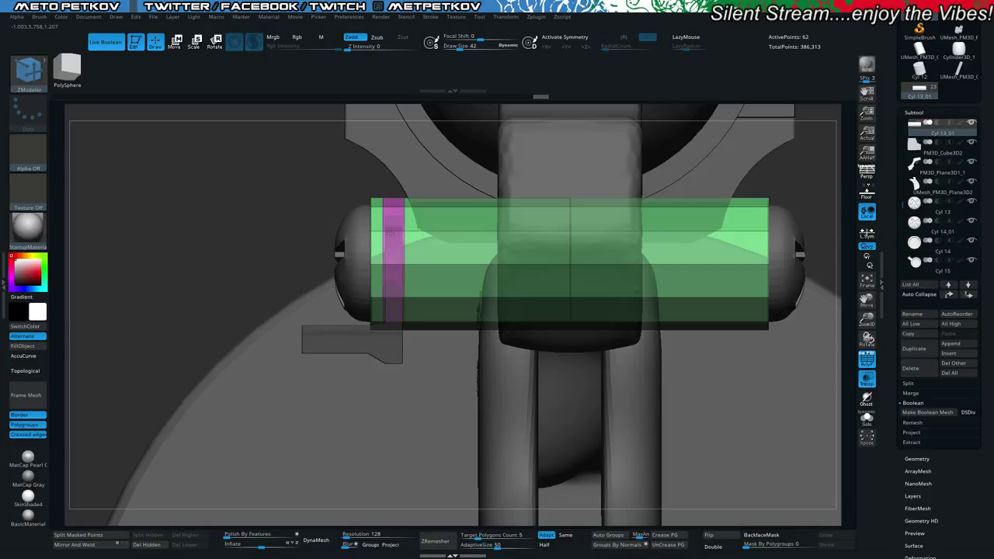
# Push the cross cylinder's narrow band inward using QMesh on its polygroup island, cutting a groove for the lever's ring.
pyautogui.moveTo(275, 150); pyautogui.dragTo(293, 158)
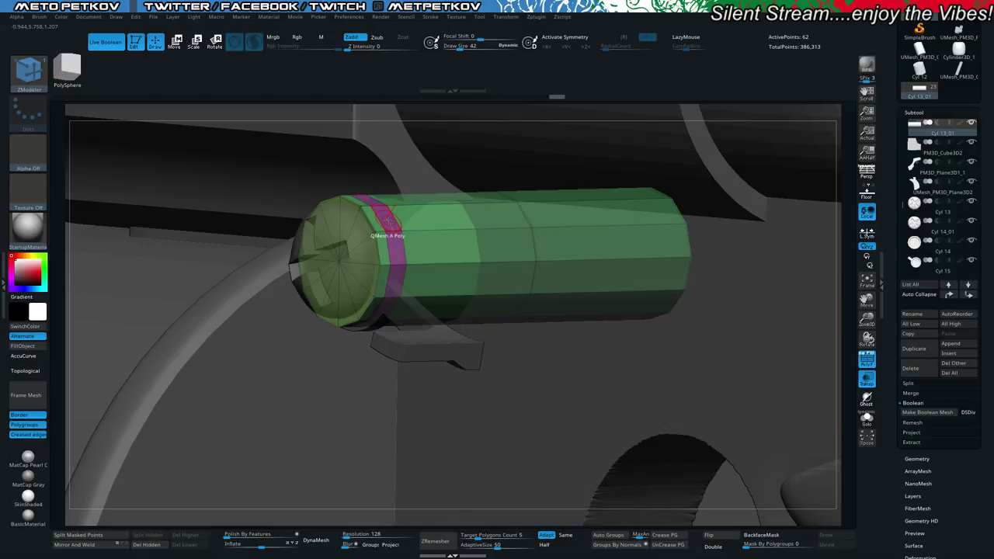
pyautogui.press('space')
pyautogui.click(450, 349)
pyautogui.hotkey('shift', 'f')
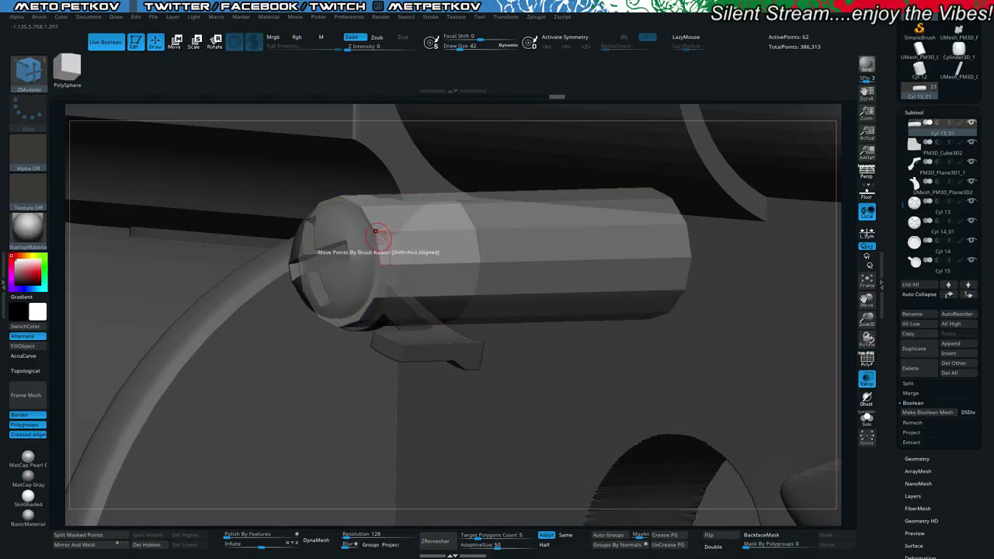
pyautogui.hotkey('shift', 't')
pyautogui.hotkey('shift', 'f')
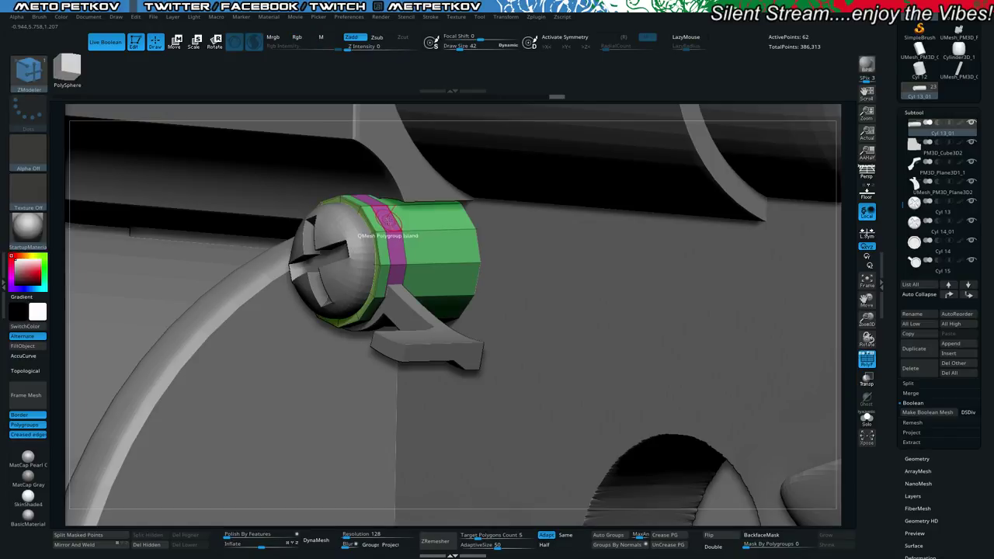
pyautogui.click(387, 220)
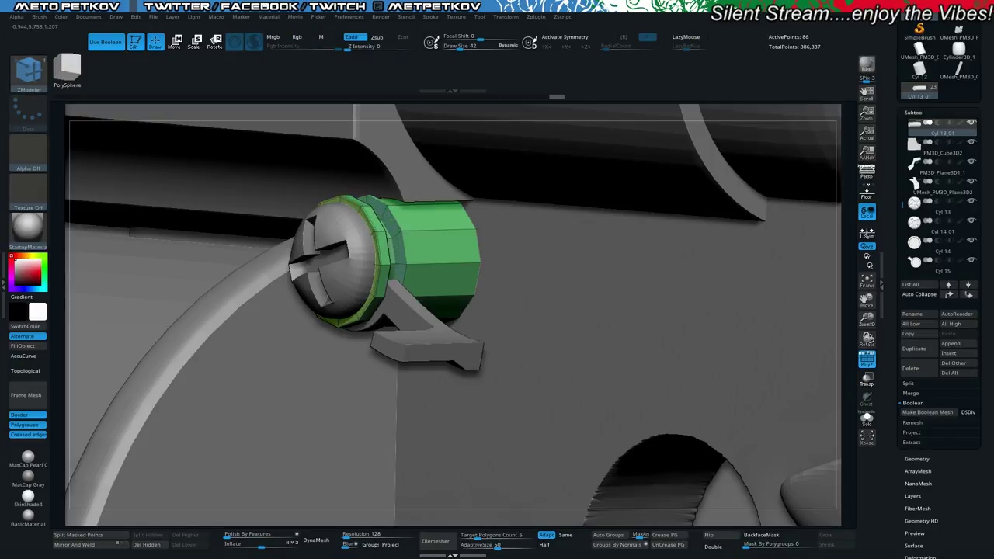
# Preview the grooved cross cylinder with dynamic subdivision, group its polygons by normals and crease the polygroup borders.
pyautogui.moveTo(301, 109); pyautogui.dragTo(329, 122)
pyautogui.press('d')
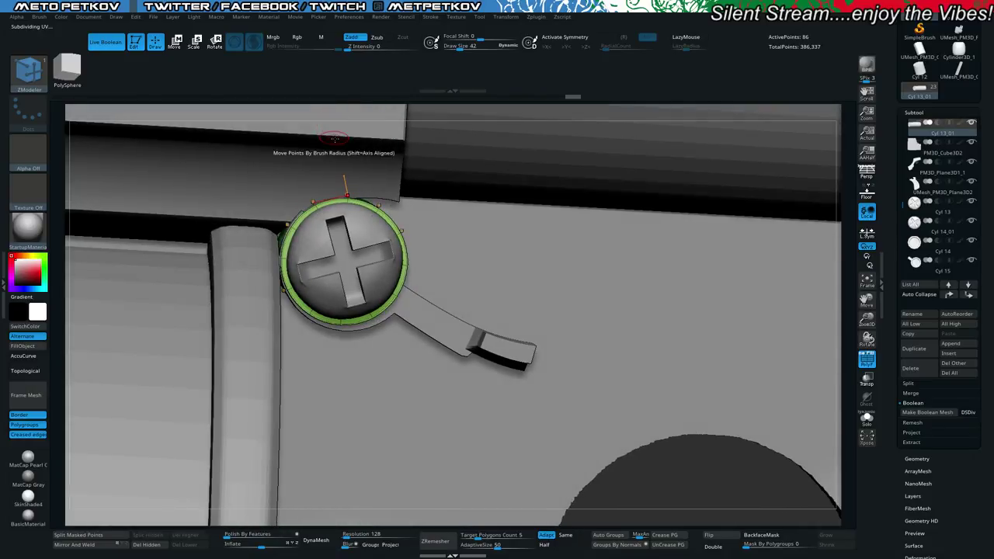
pyautogui.press('f')
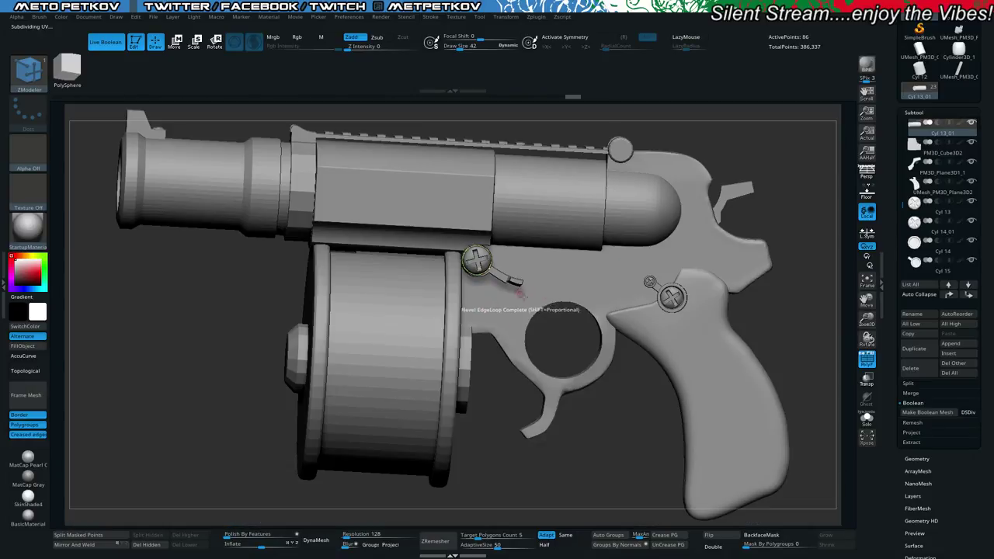
pyautogui.moveTo(191, 303); pyautogui.dragTo(225, 350)
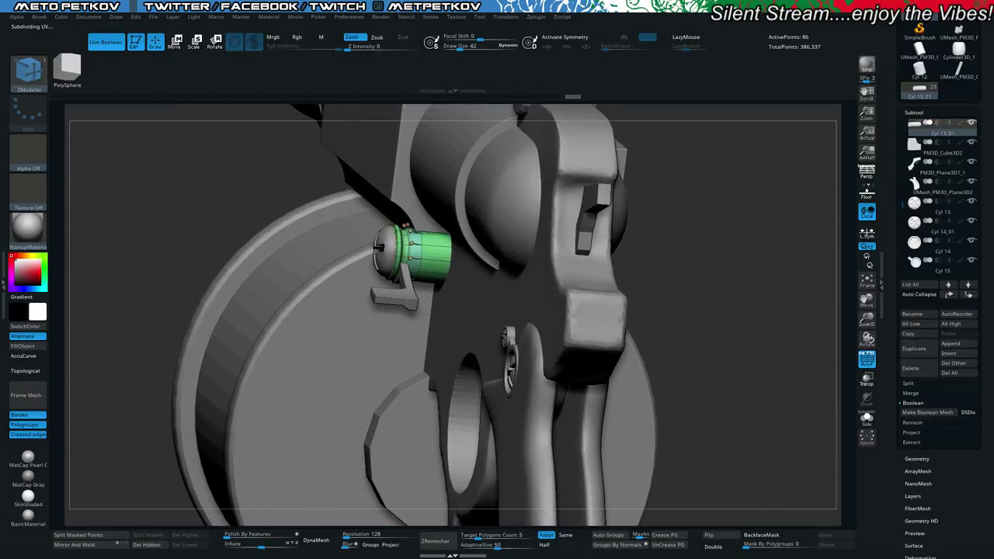
pyautogui.click(631, 547)
pyautogui.click(660, 537)
pyautogui.moveTo(242, 178); pyautogui.dragTo(212, 253)
pyautogui.hotkey('shift', 'f')
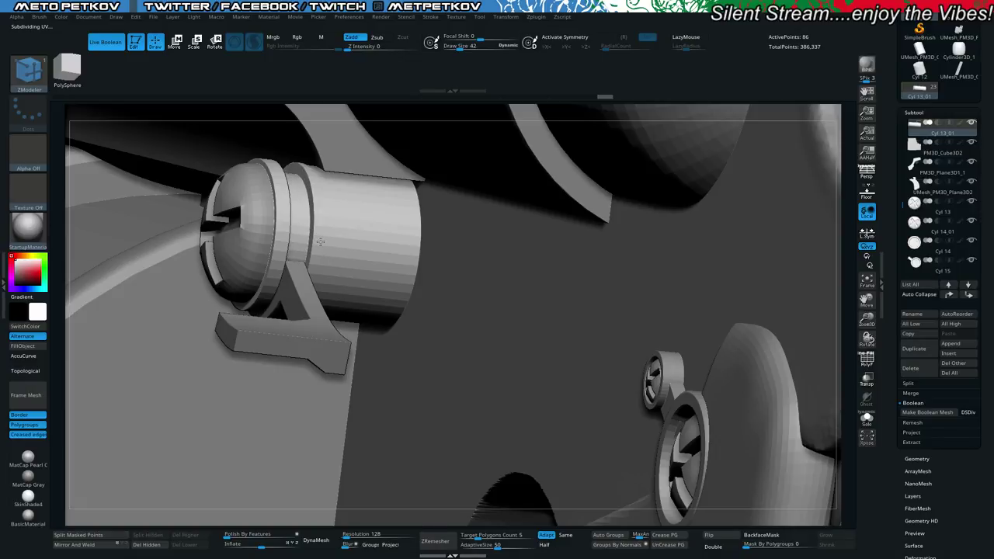
# Turn off Live Boolean and bring the whole gun into side view.
pyautogui.click(105, 51)
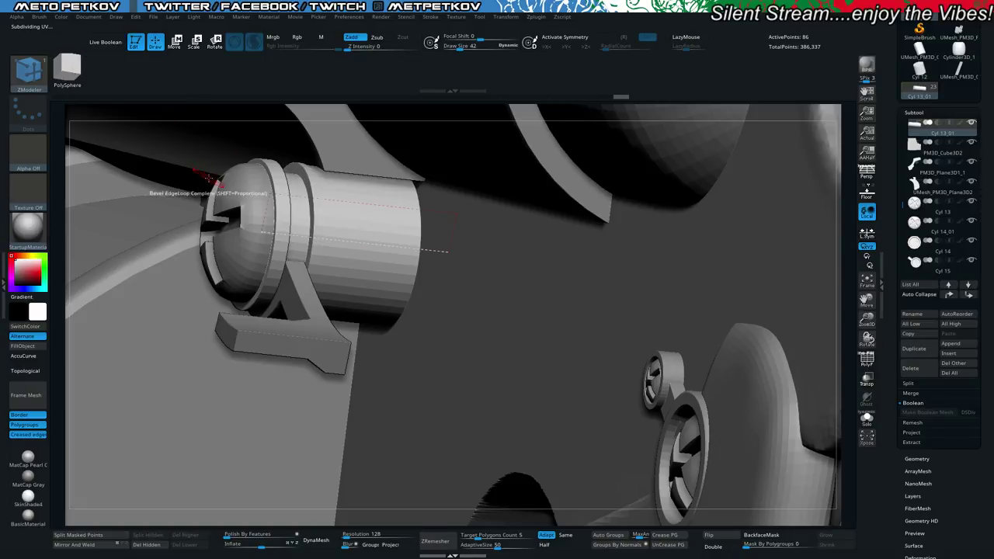
pyautogui.press('f')
pyautogui.press('f')
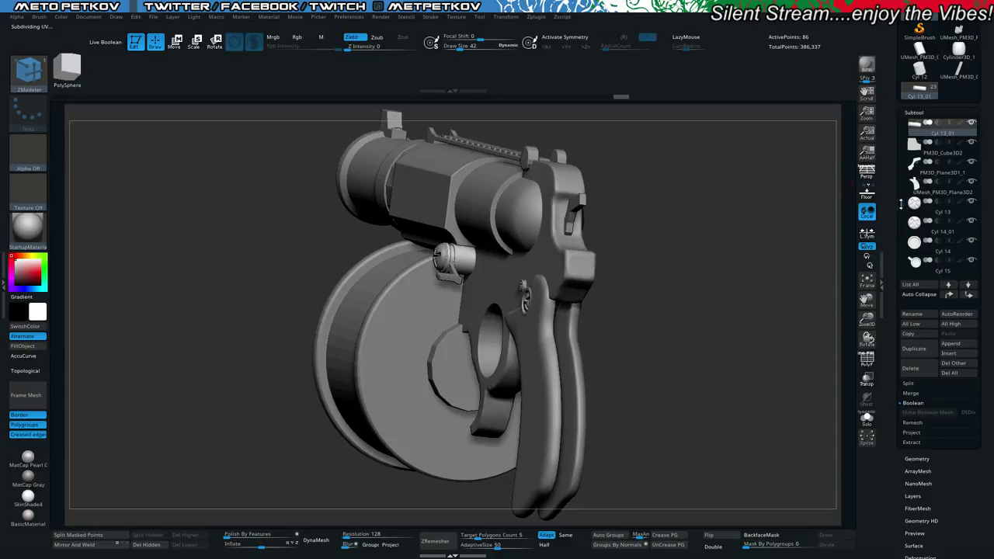
pyautogui.moveTo(901, 204); pyautogui.dragTo(897, 120)
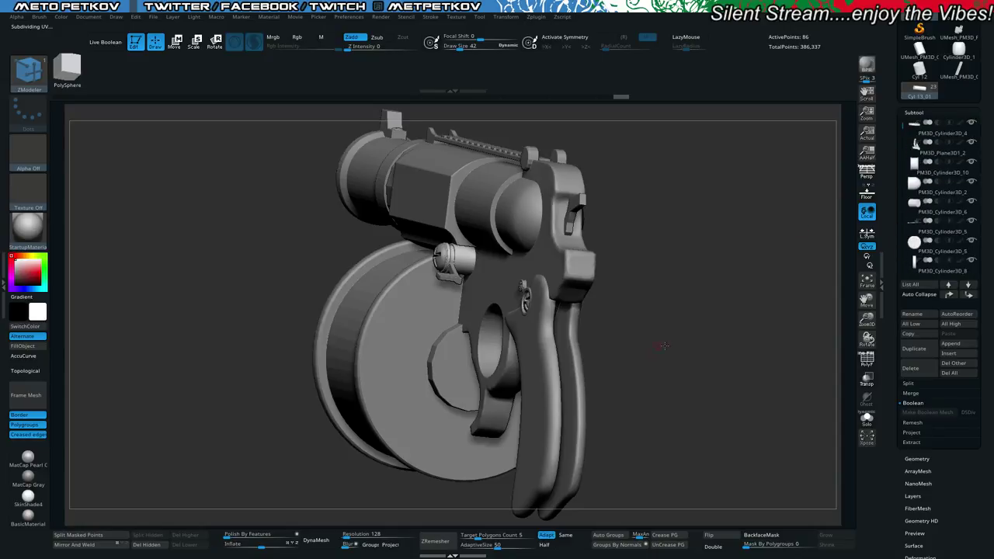
pyautogui.moveTo(665, 346); pyautogui.dragTo(710, 364)
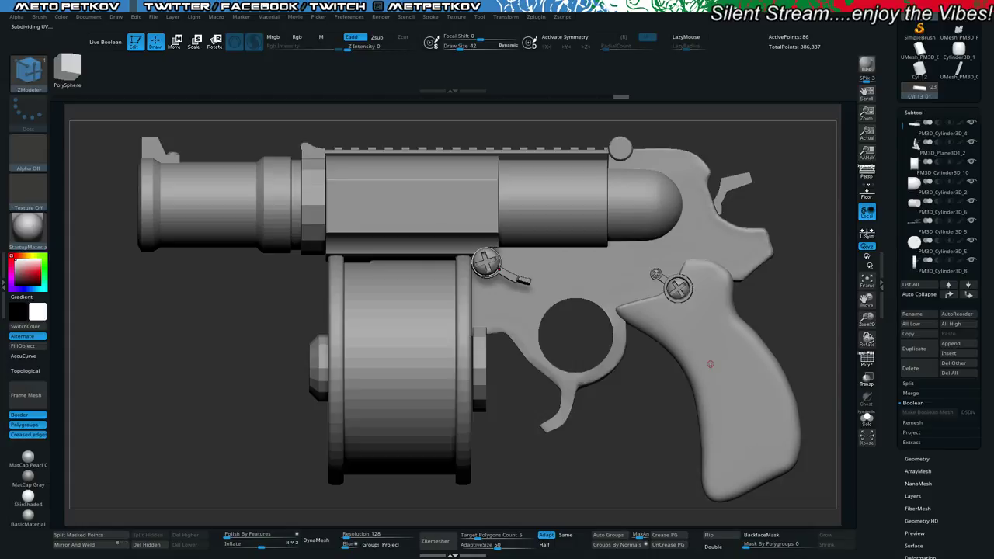
pyautogui.moveTo(209, 351); pyautogui.dragTo(207, 318)
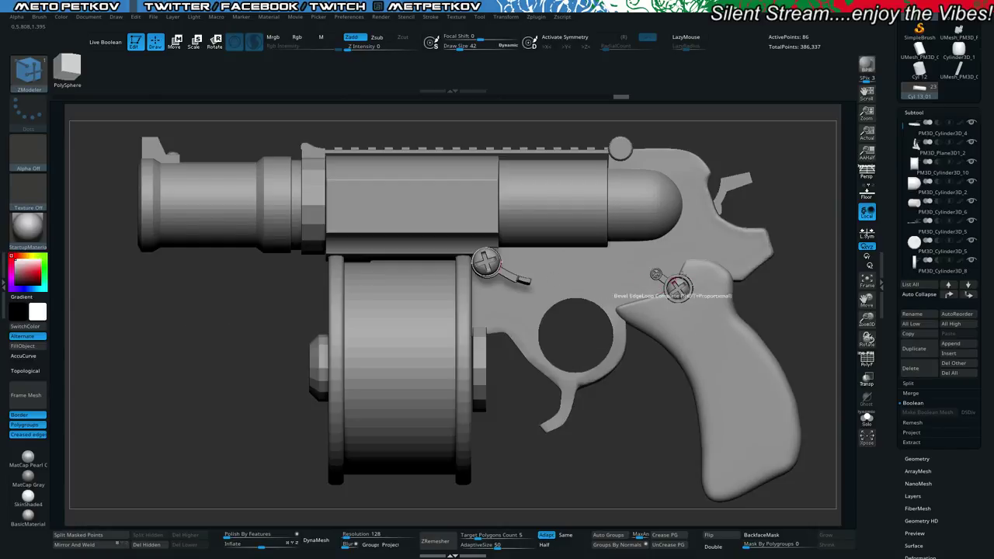
# Duplicate the cross-slotted screw head at the top of the grip and isolate the copy.
pyautogui.keyDown('alt'); pyautogui.click(664, 289); pyautogui.keyUp('alt')
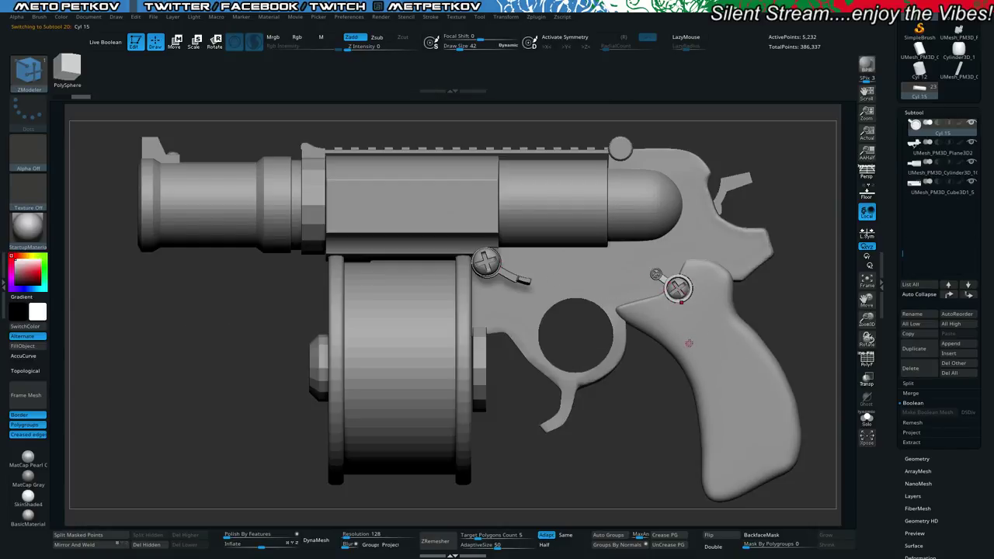
pyautogui.keyDown('alt'); pyautogui.click(674, 286); pyautogui.keyUp('alt')
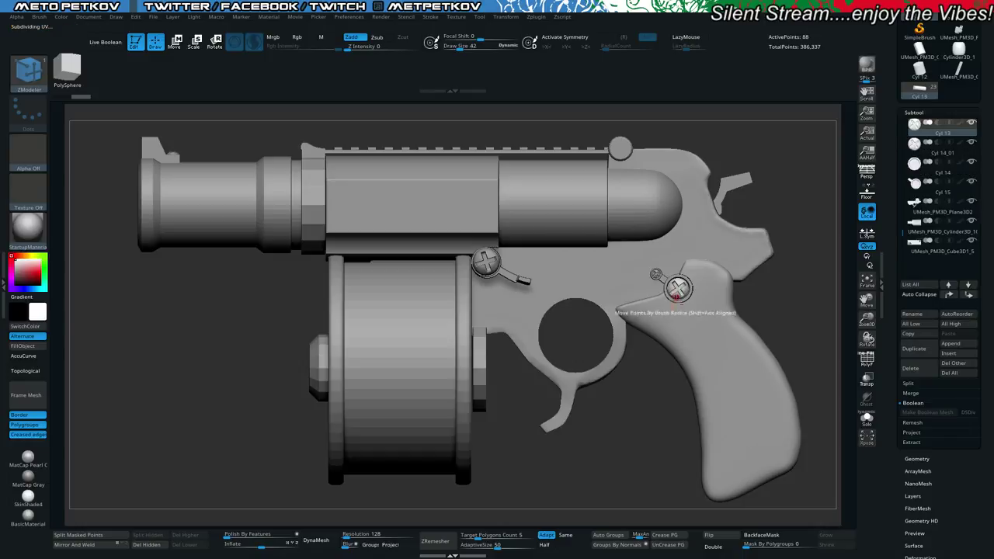
pyautogui.hotkey('alt', 's')
pyautogui.hotkey('alt', 's')
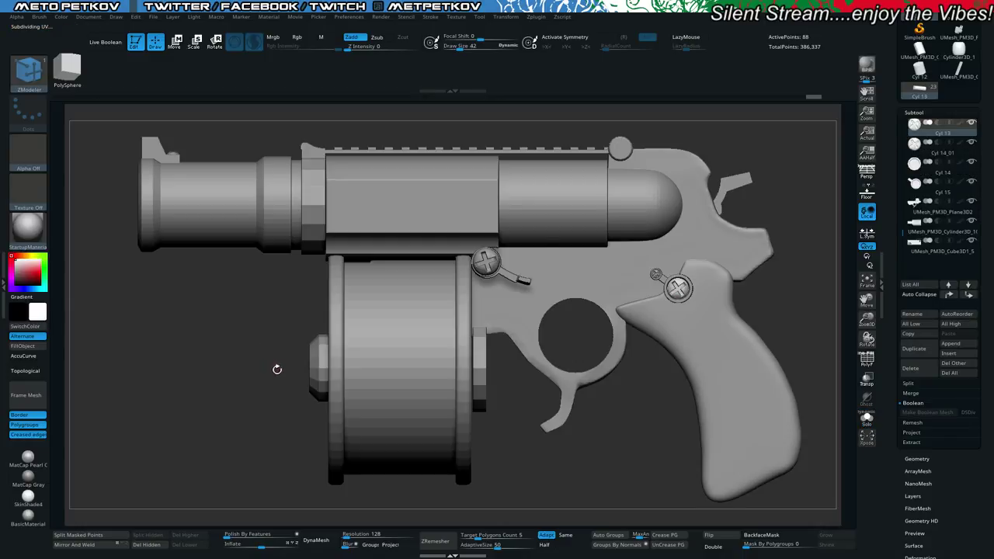
pyautogui.hotkey('ctrl', 'shift')
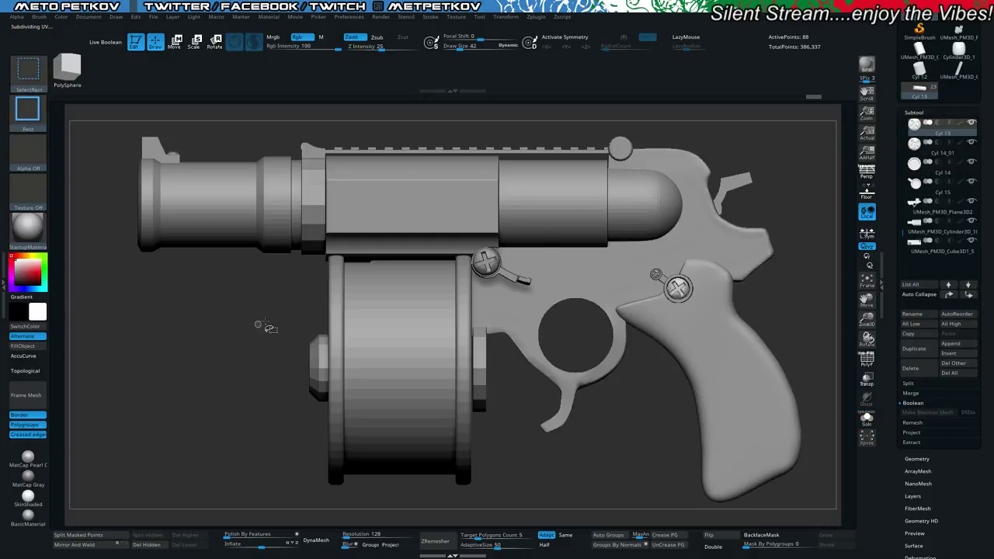
pyautogui.hotkey('ctrl', 'shift', 'd')
pyautogui.hotkey('alt', 's')
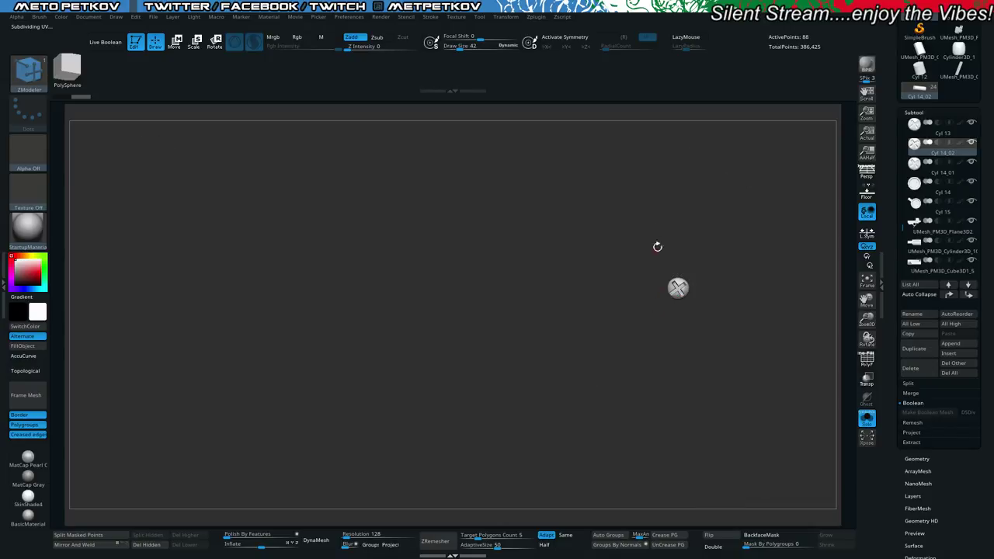